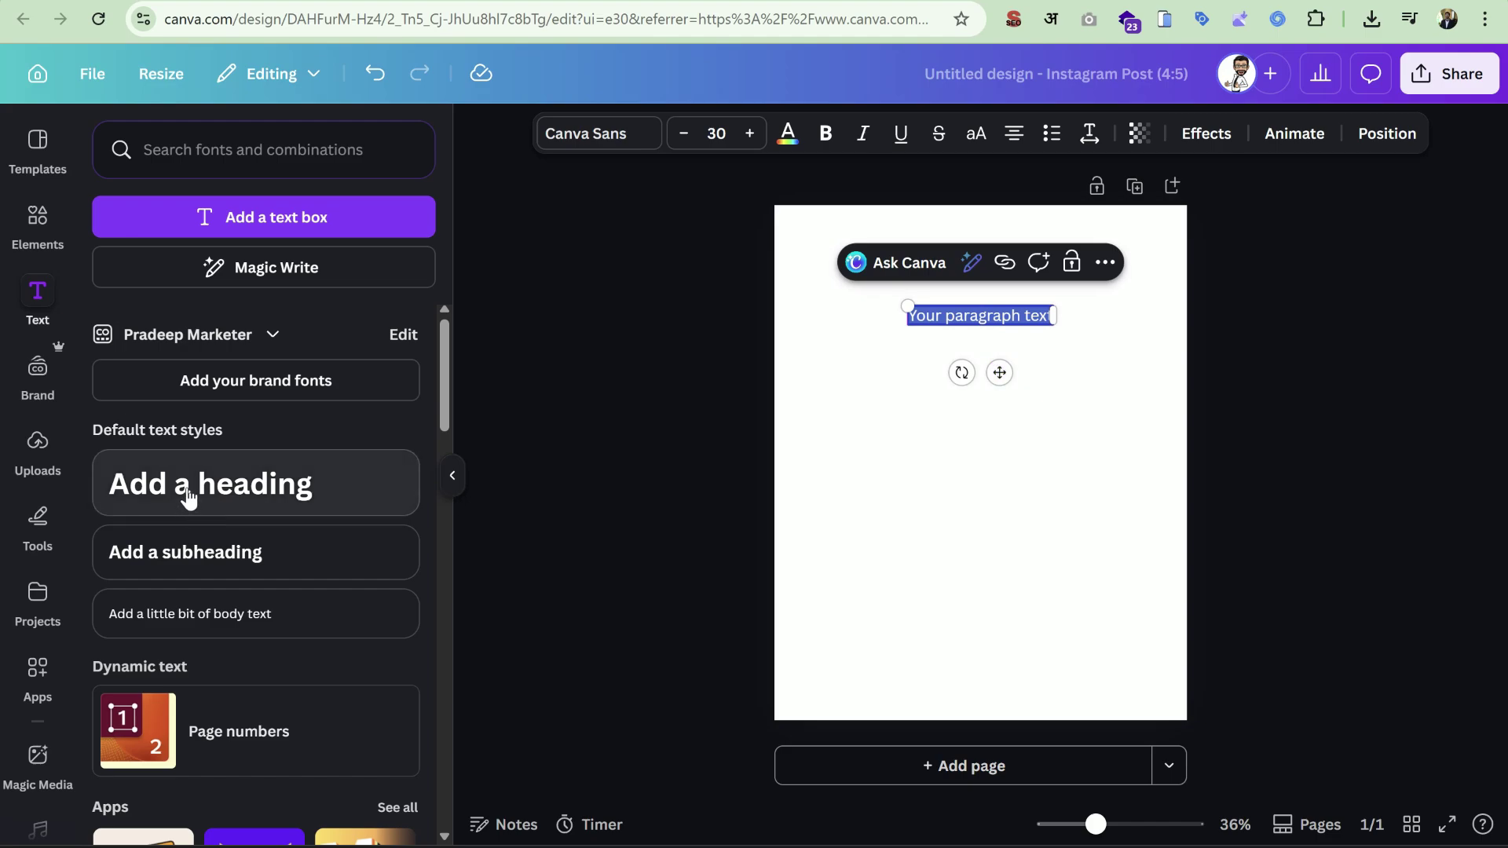
# Add a default heading and stretch its box so 'Add a heading' fits on one line.
pyautogui.click(186, 495)
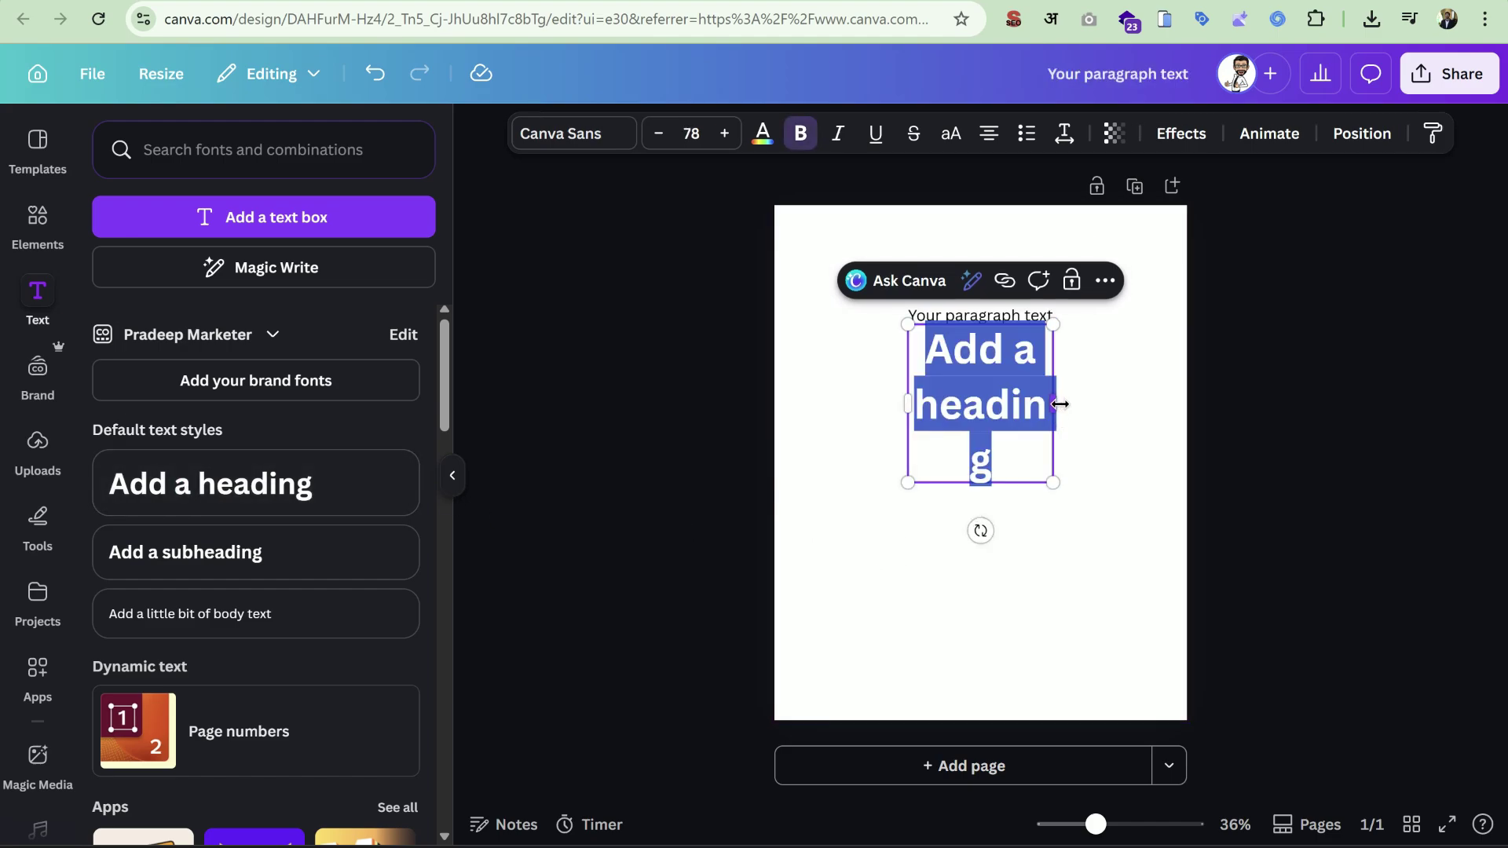
pyautogui.moveTo(1060, 404); pyautogui.dragTo(1179, 436)
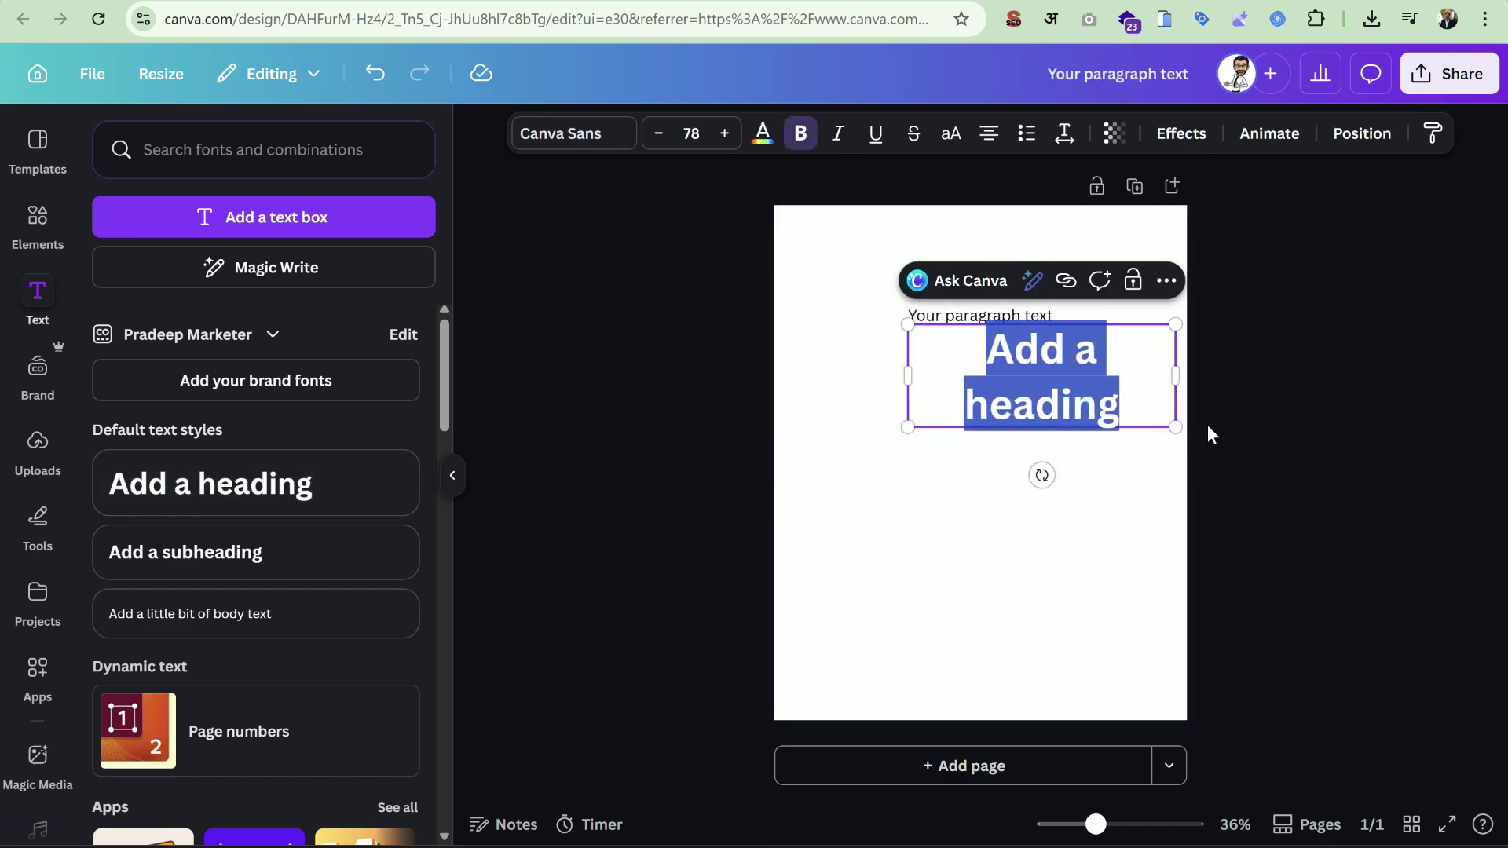
pyautogui.moveTo(907, 381); pyautogui.dragTo(825, 369)
pyautogui.click(942, 510)
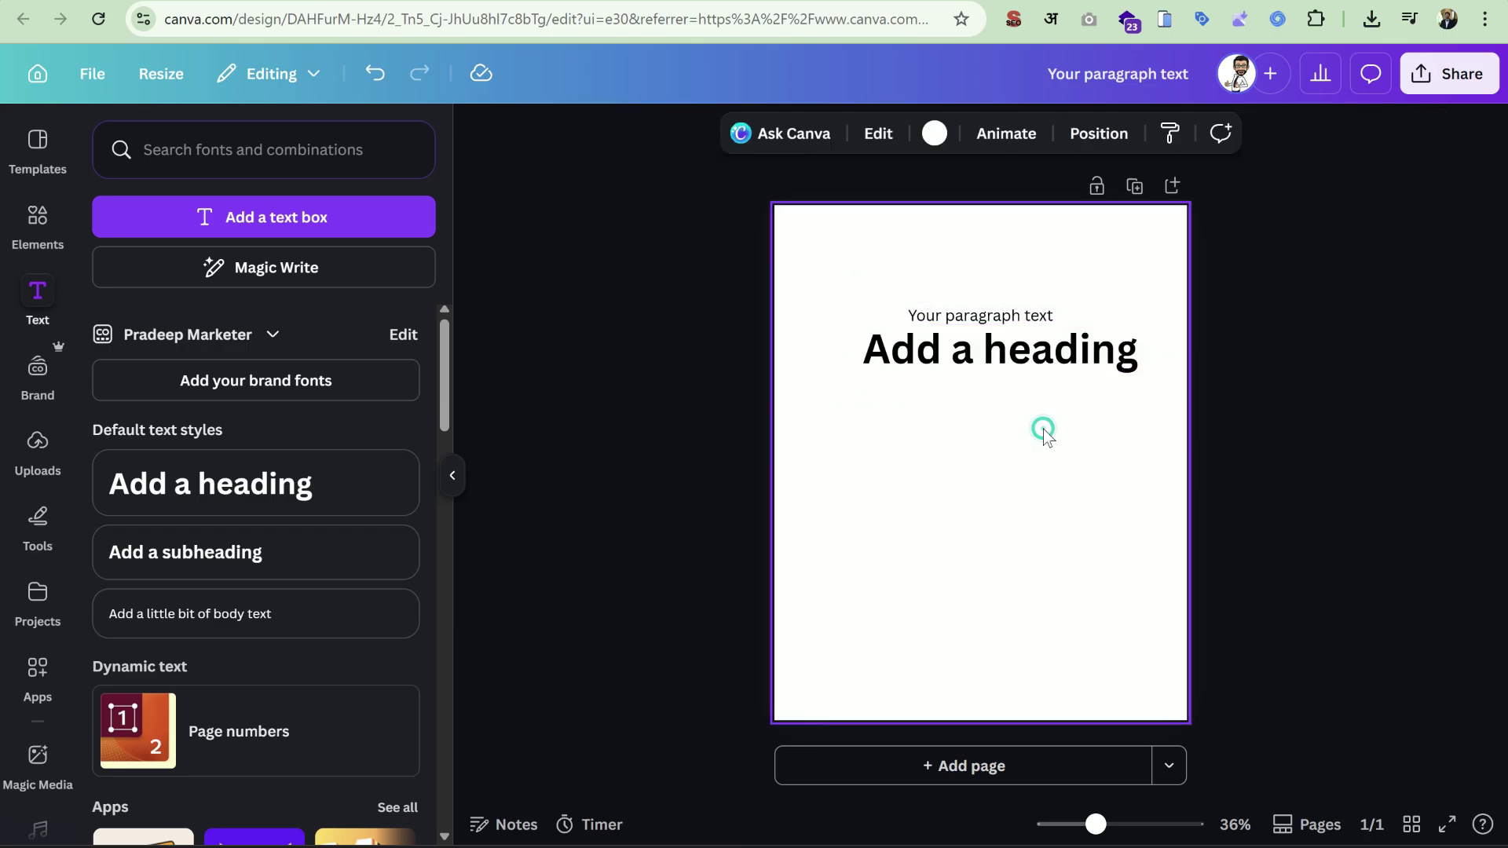
# Add a subheading and a body text box below it.
pyautogui.click(222, 553)
pyautogui.click(246, 616)
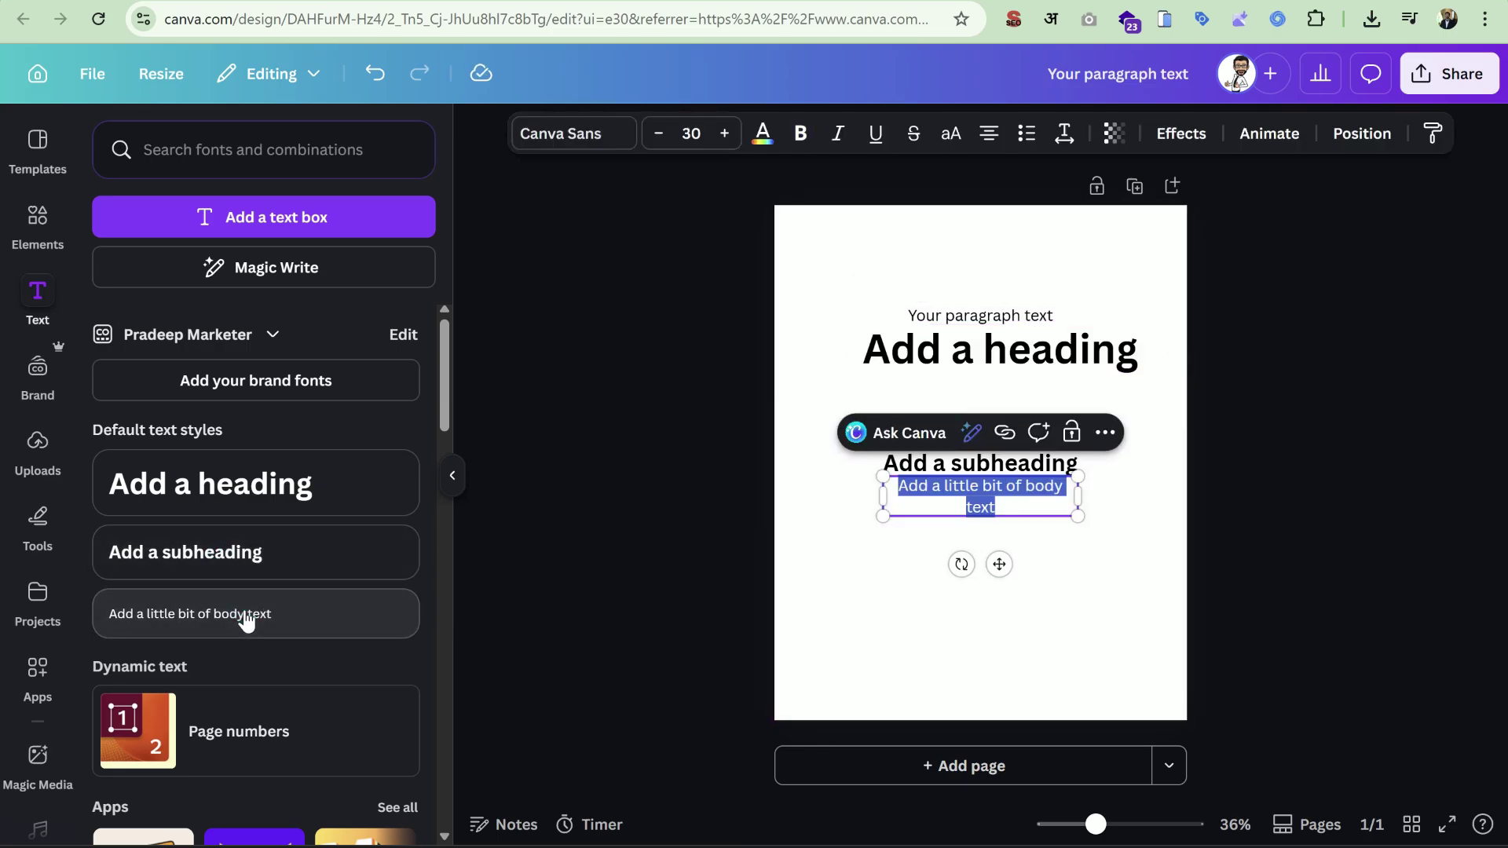
pyautogui.click(1064, 636)
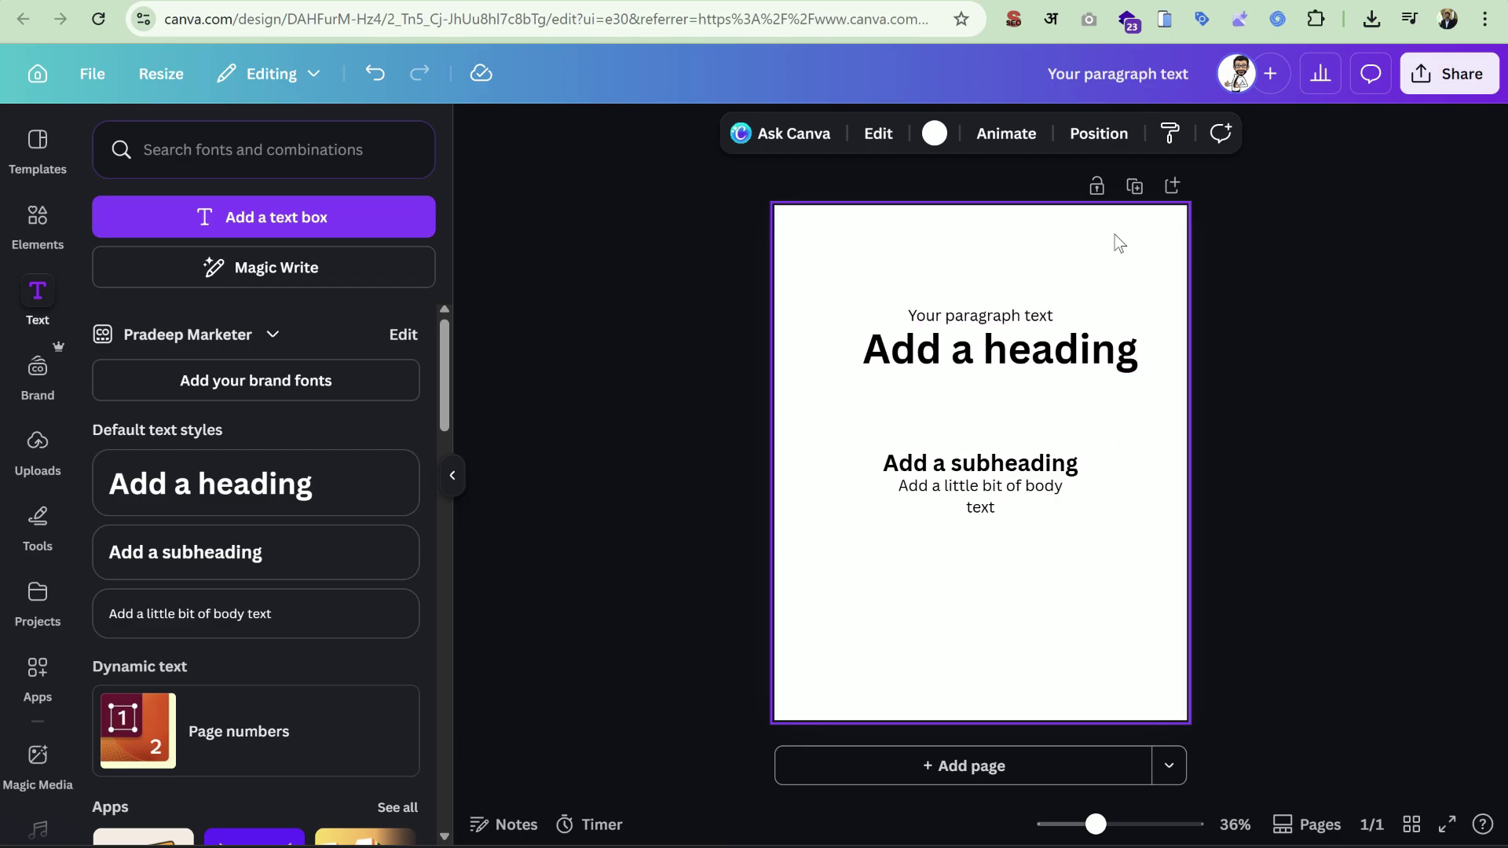
# Select all four text boxes together and move them higher on the page.
pyautogui.moveTo(1119, 243); pyautogui.dragTo(997, 562)
pyautogui.moveTo(1014, 498); pyautogui.dragTo(1006, 444)
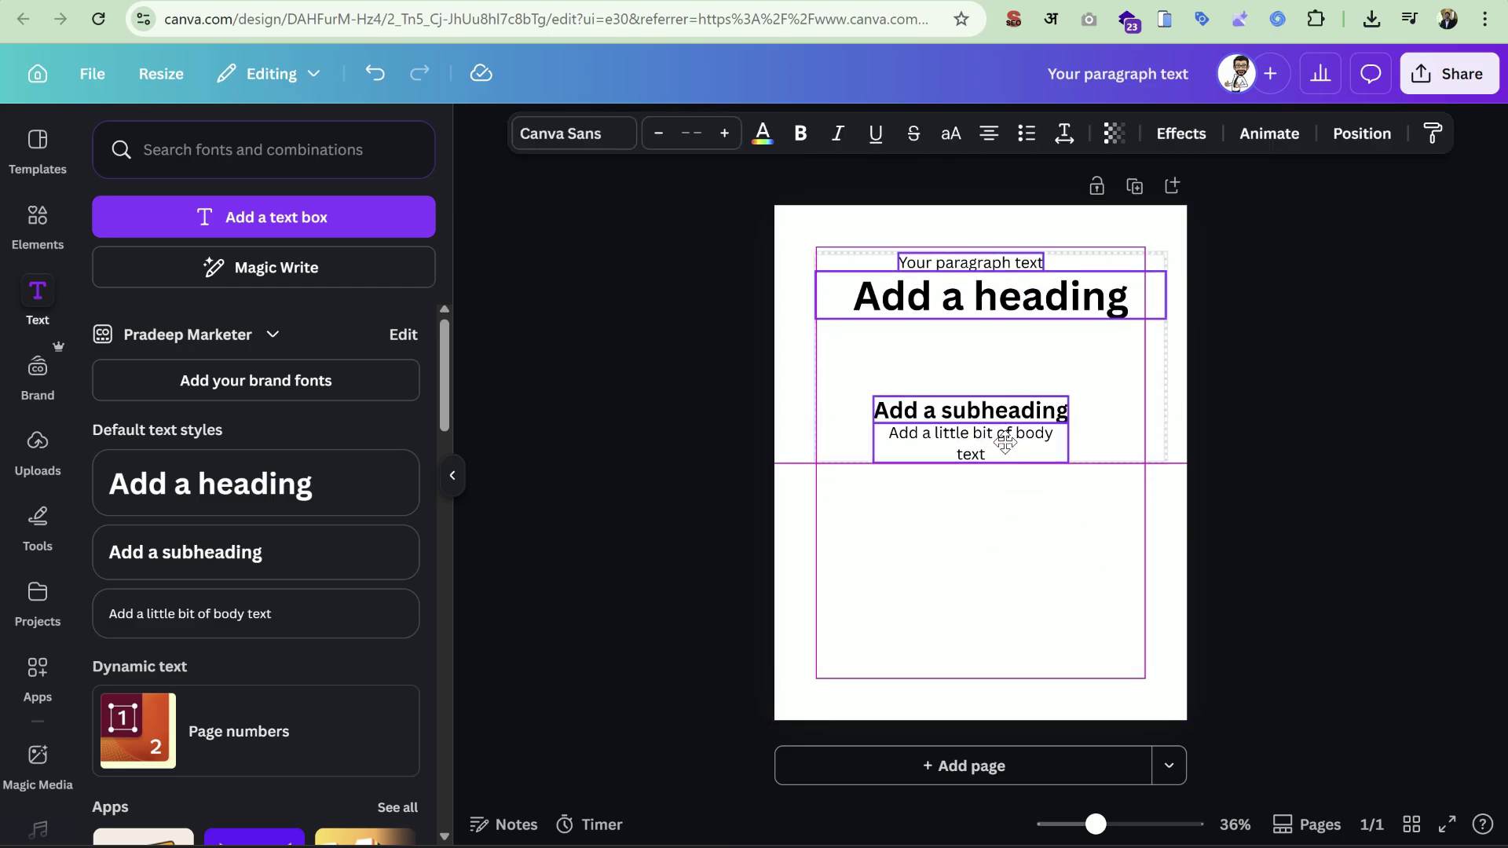
pyautogui.click(1064, 542)
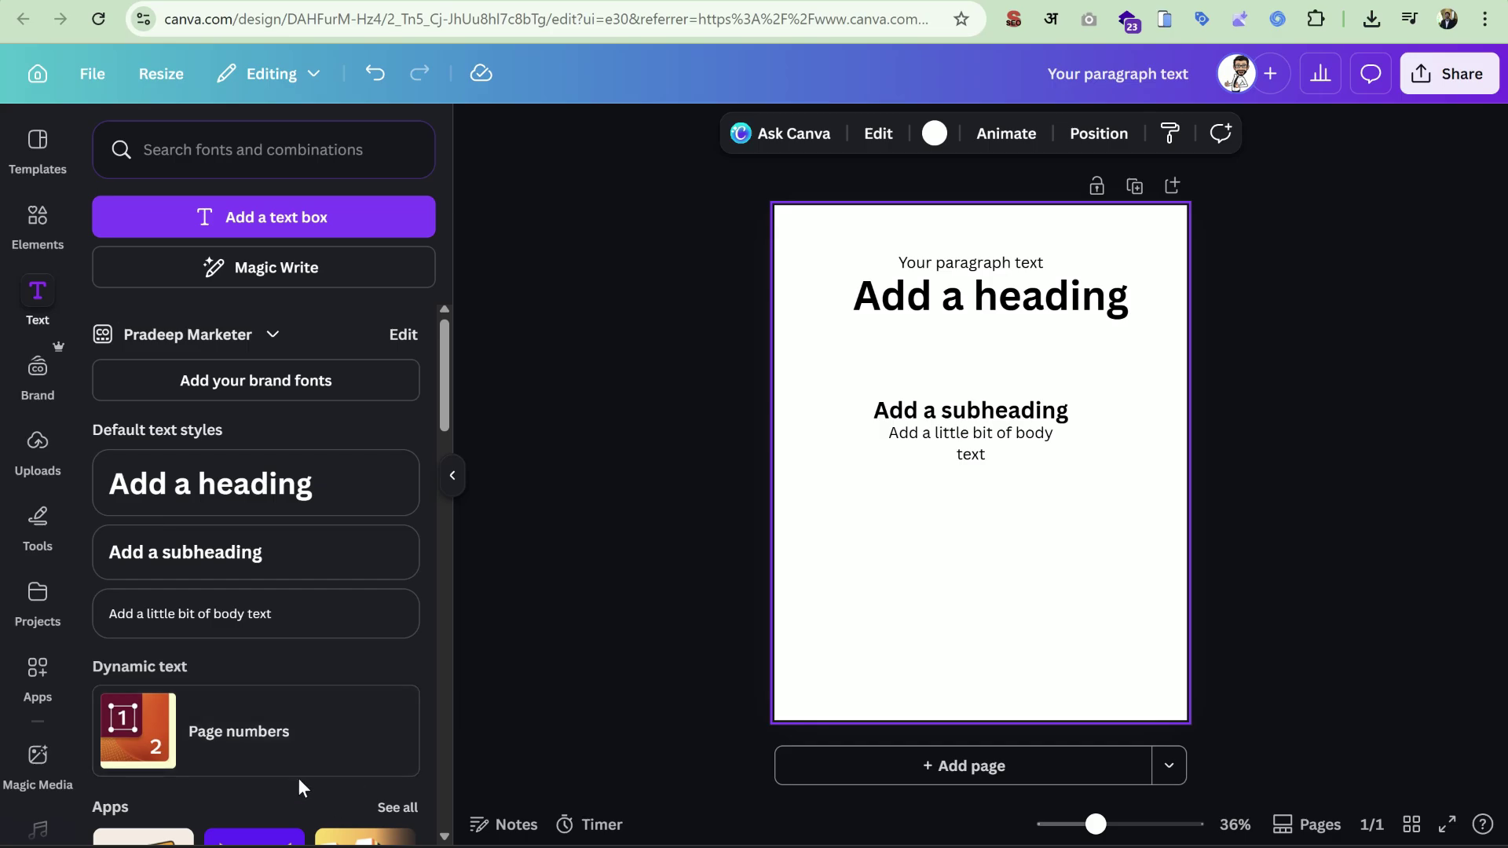
pyautogui.click(272, 730)
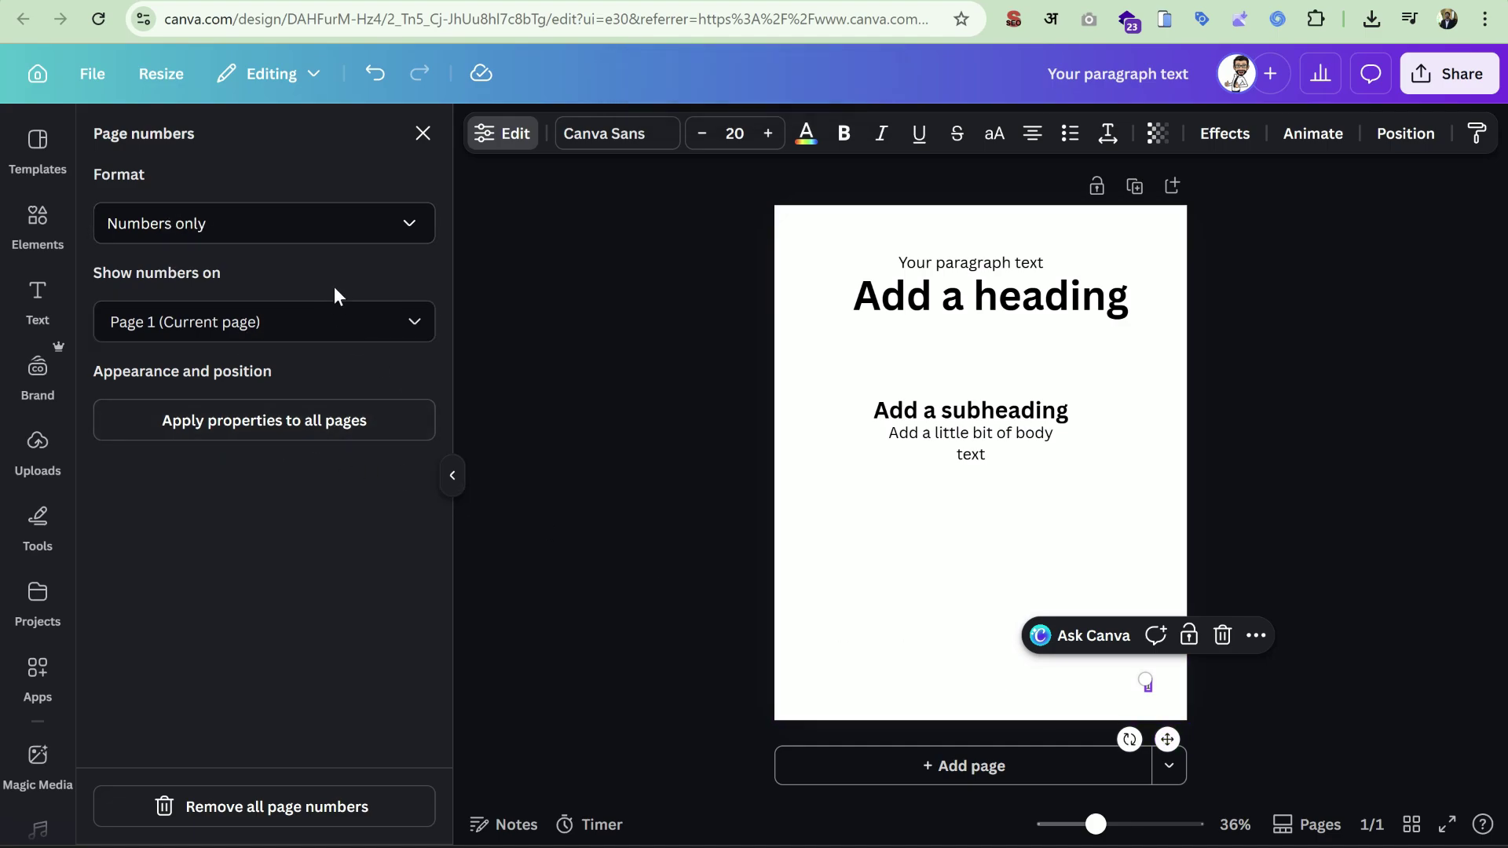
pyautogui.click(336, 226)
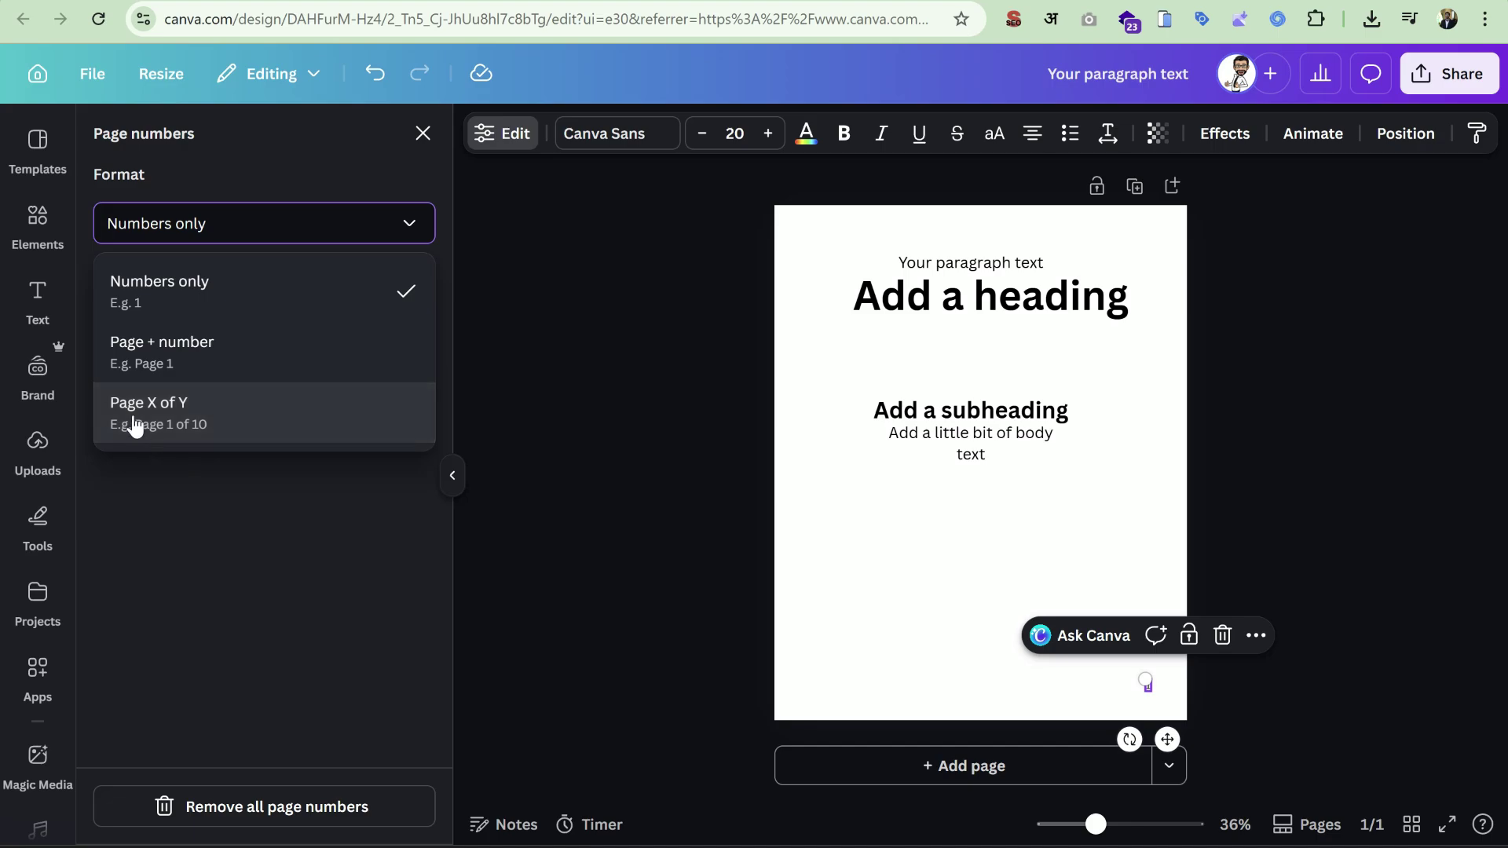
pyautogui.click(265, 491)
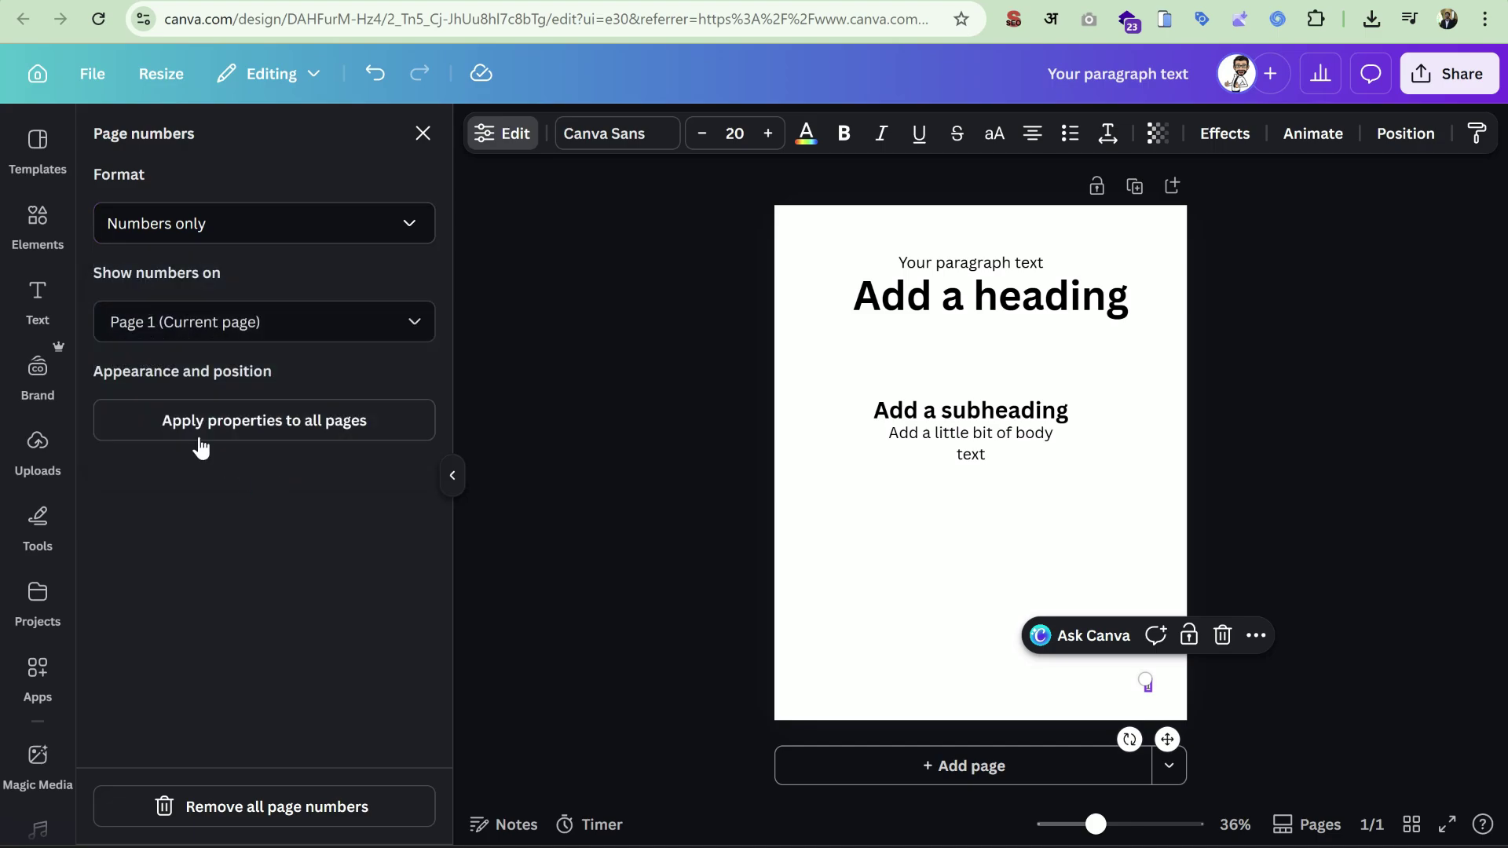
pyautogui.click(259, 334)
pyautogui.click(245, 516)
pyautogui.click(313, 813)
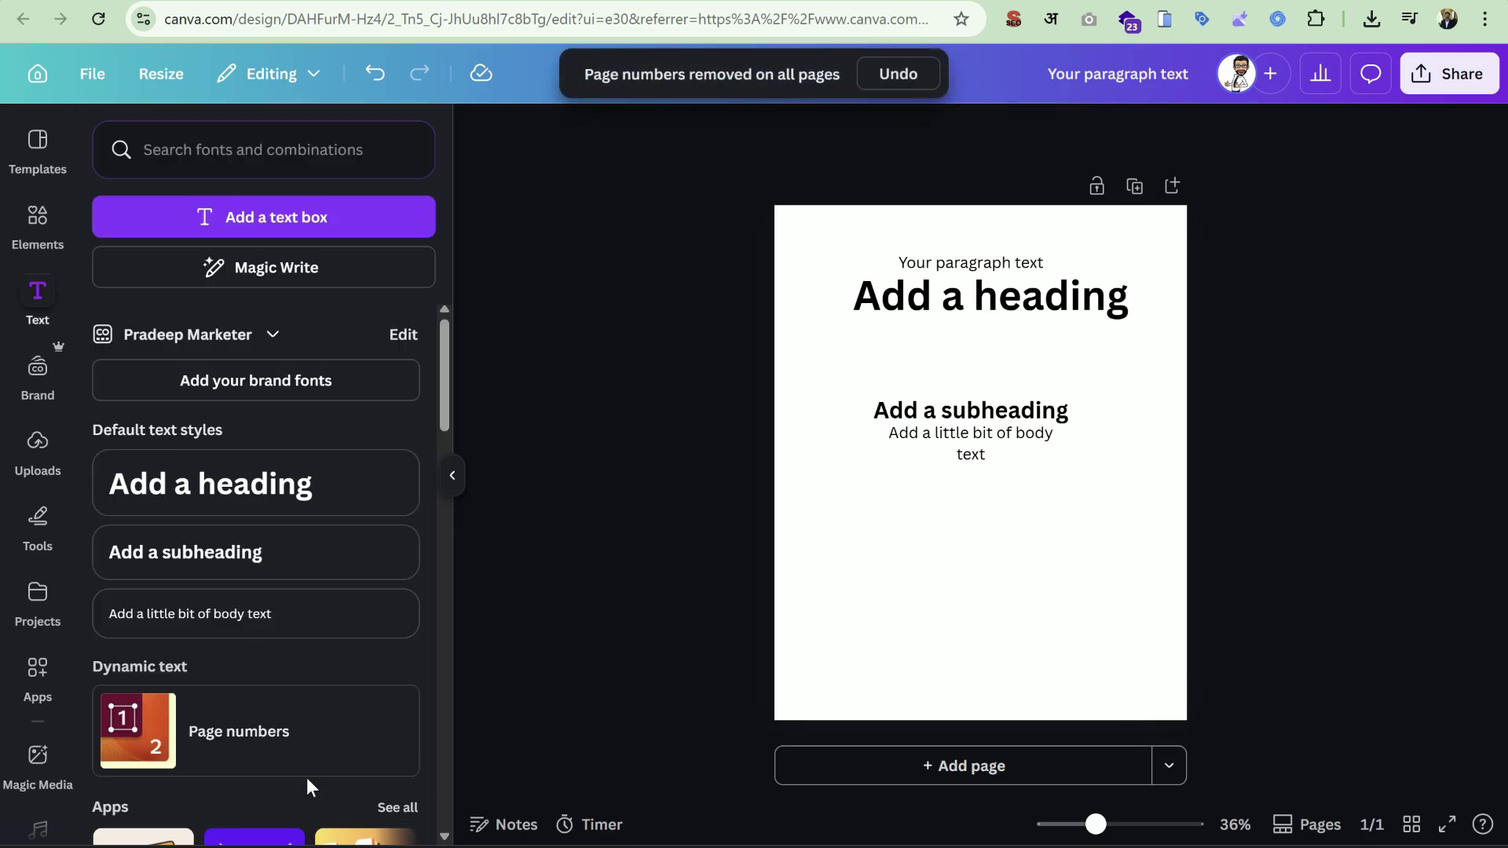
# Scroll the Text panel past Apps and Recently used down to Font combinations.
pyautogui.scroll(-4, 320, 539)
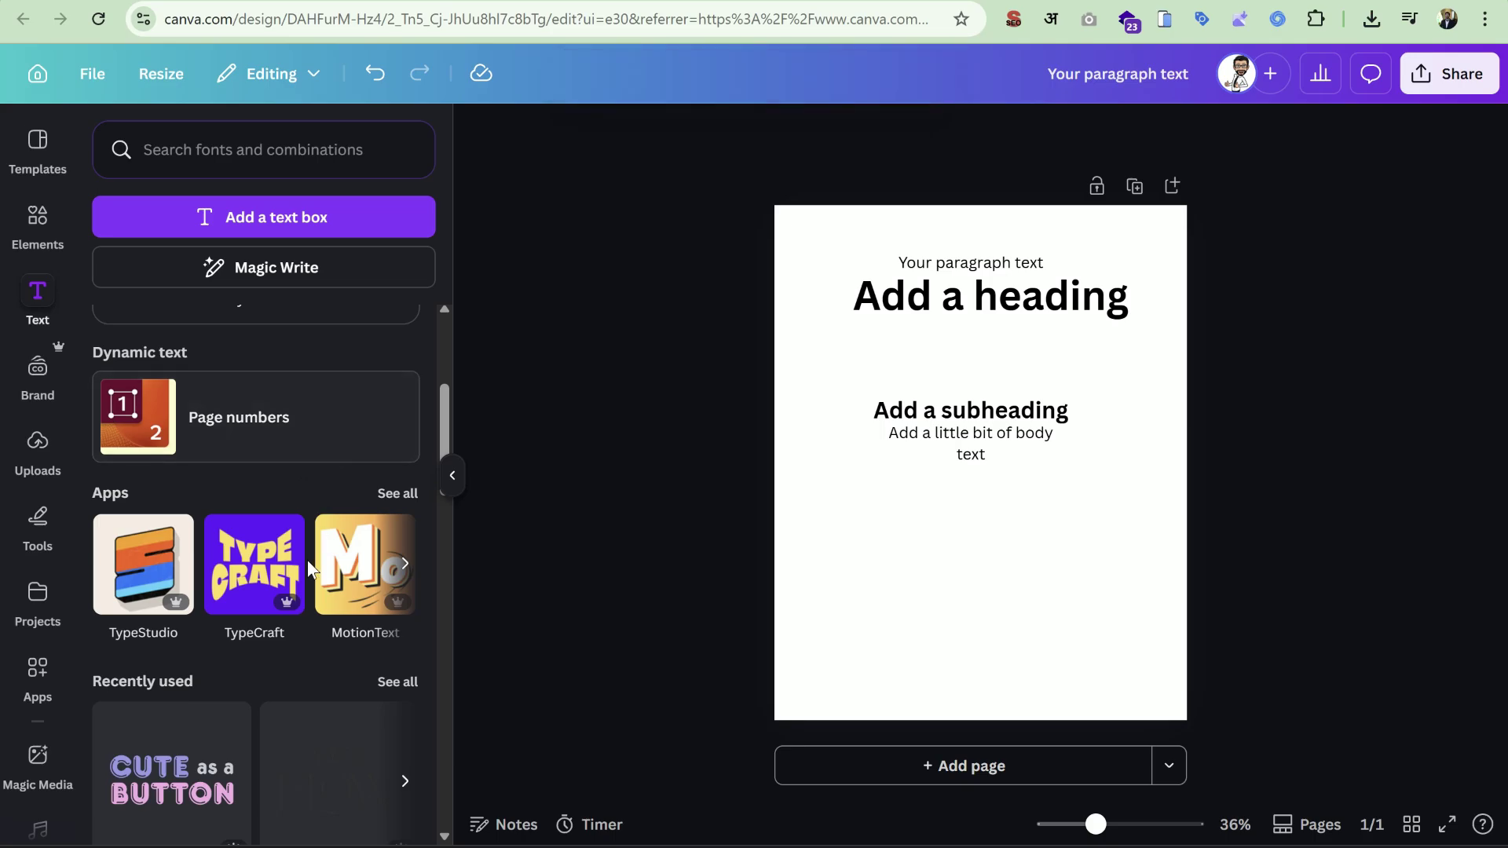
pyautogui.scroll(-5, 318, 518)
pyautogui.scroll(9, 314, 600)
pyautogui.scroll(-4, 330, 644)
pyautogui.scroll(-7, 224, 492)
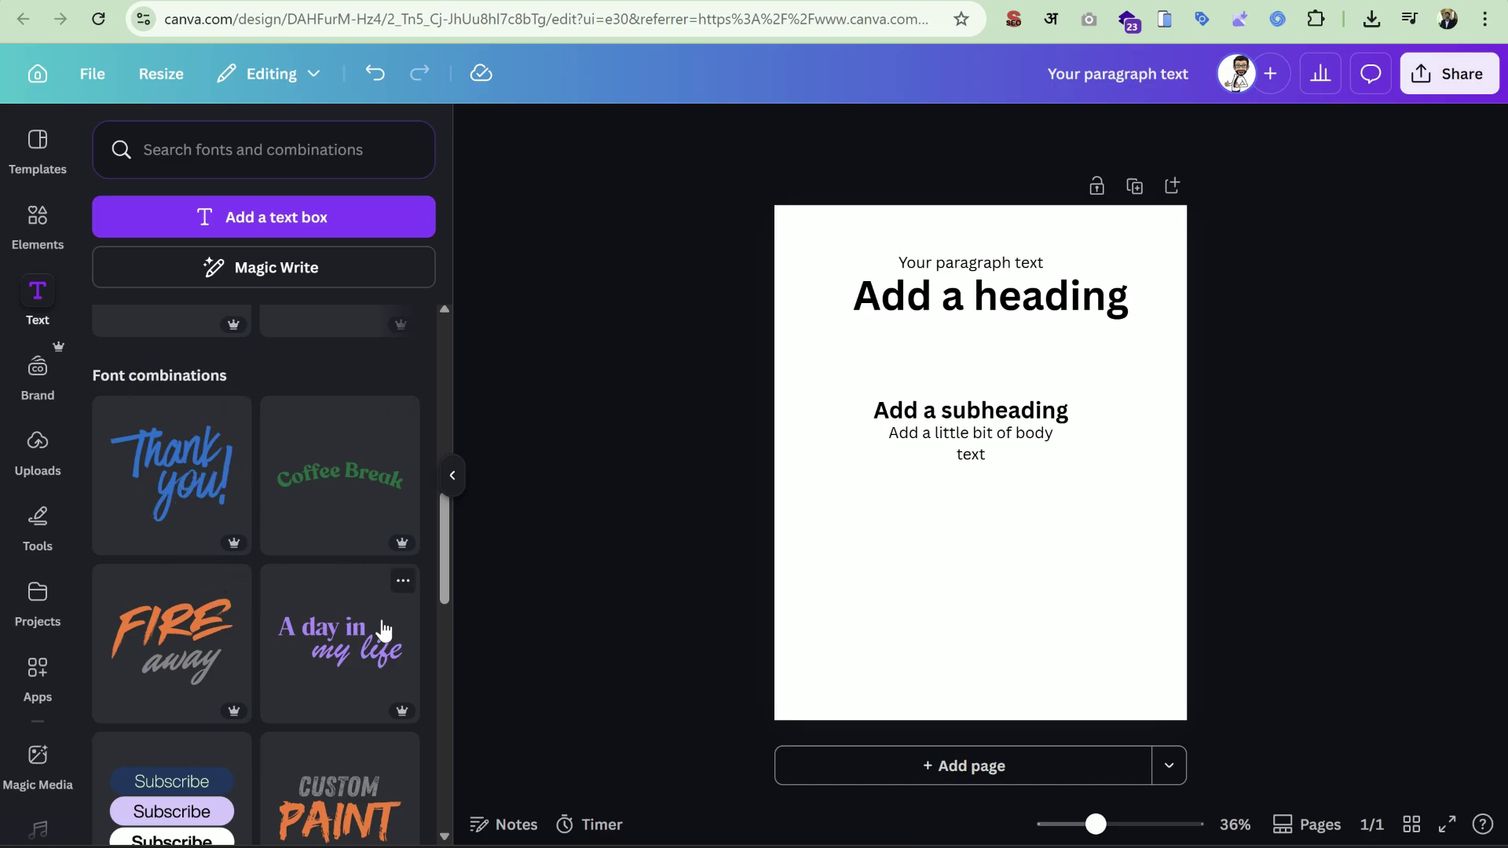
pyautogui.scroll(-6, 384, 630)
pyautogui.scroll(-4, 401, 668)
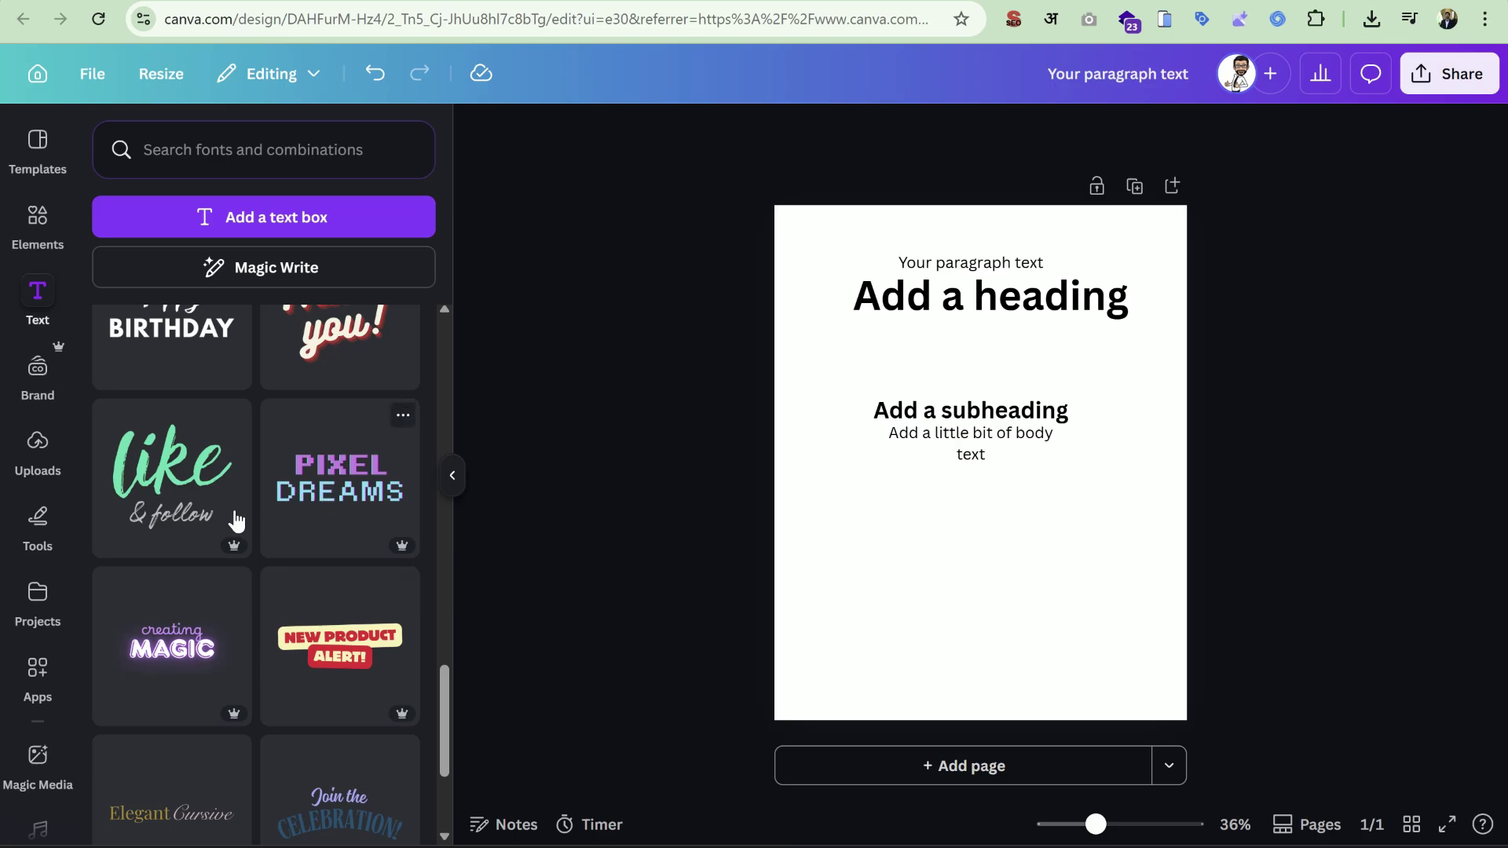
# Add the 'like & follow' text combination below the subheading, enlarged to the page width.
pyautogui.click(146, 481)
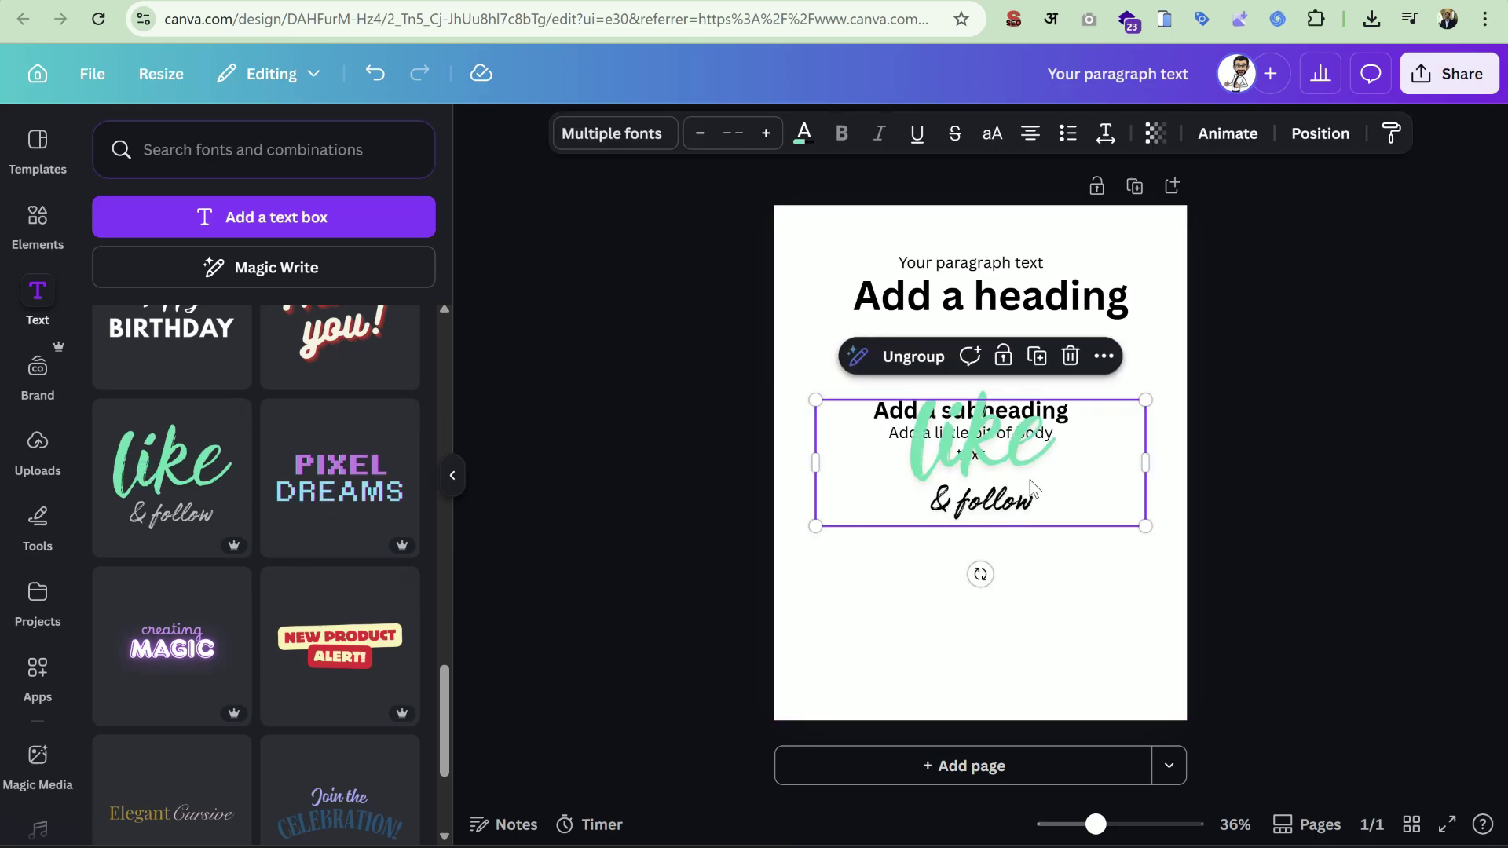
pyautogui.moveTo(1032, 487); pyautogui.dragTo(1021, 599)
pyautogui.moveTo(1138, 510); pyautogui.dragTo(1111, 550)
pyautogui.click(1162, 549)
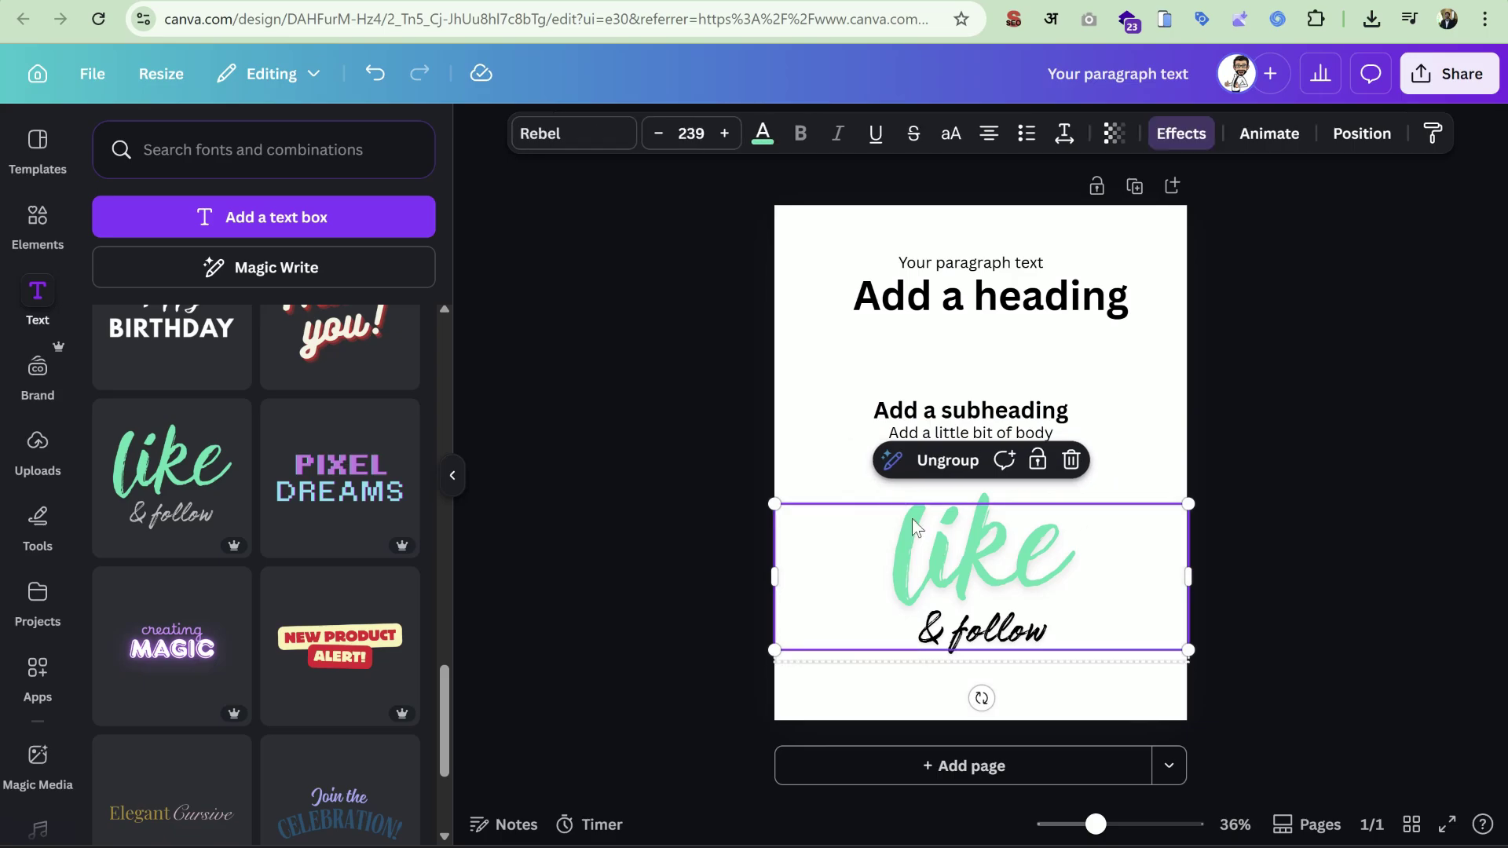
pyautogui.doubleClick(946, 531)
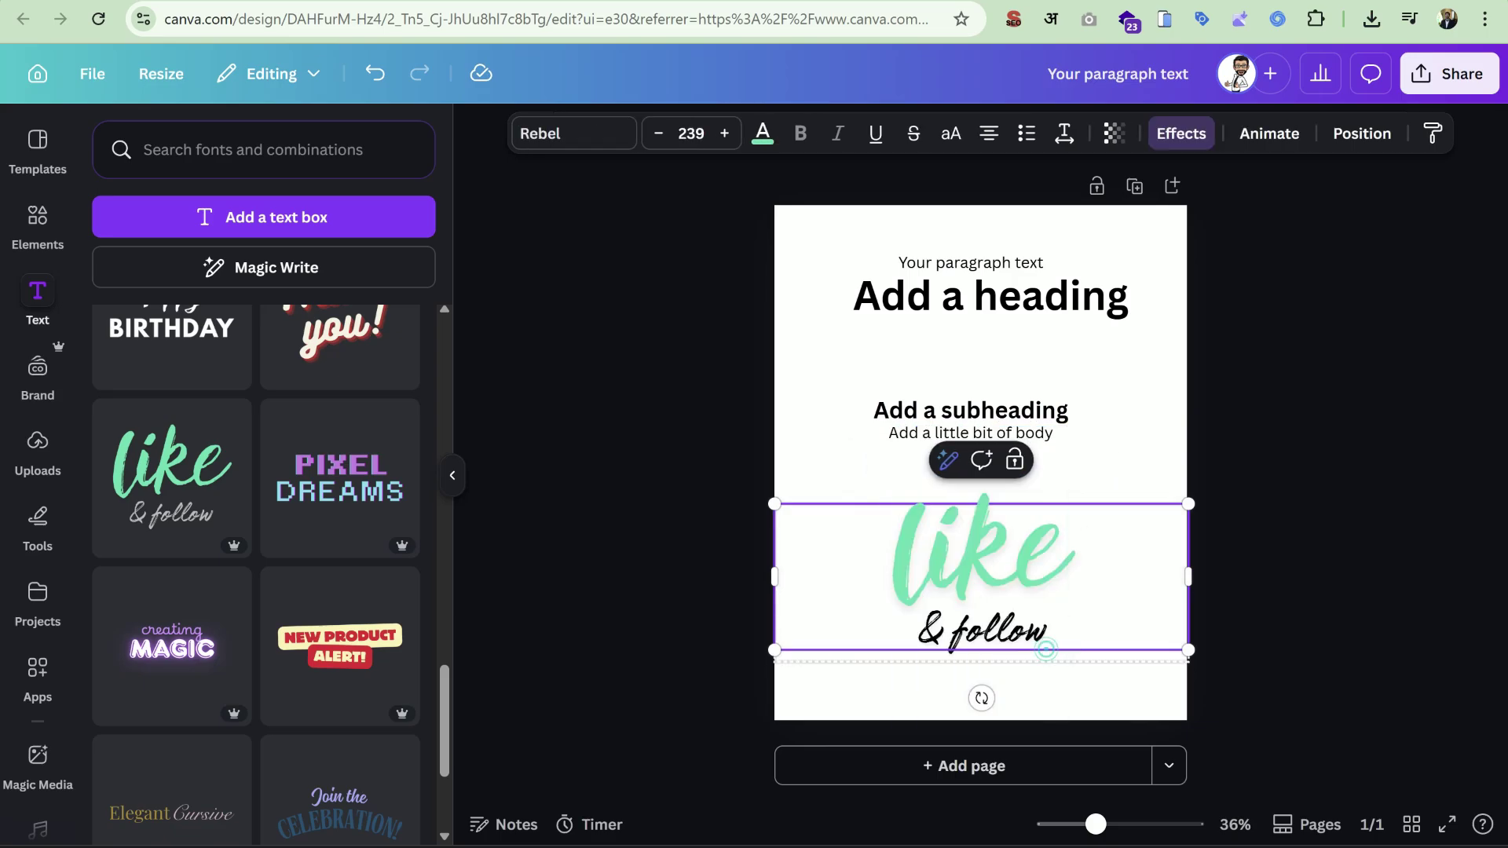
pyautogui.click(1228, 611)
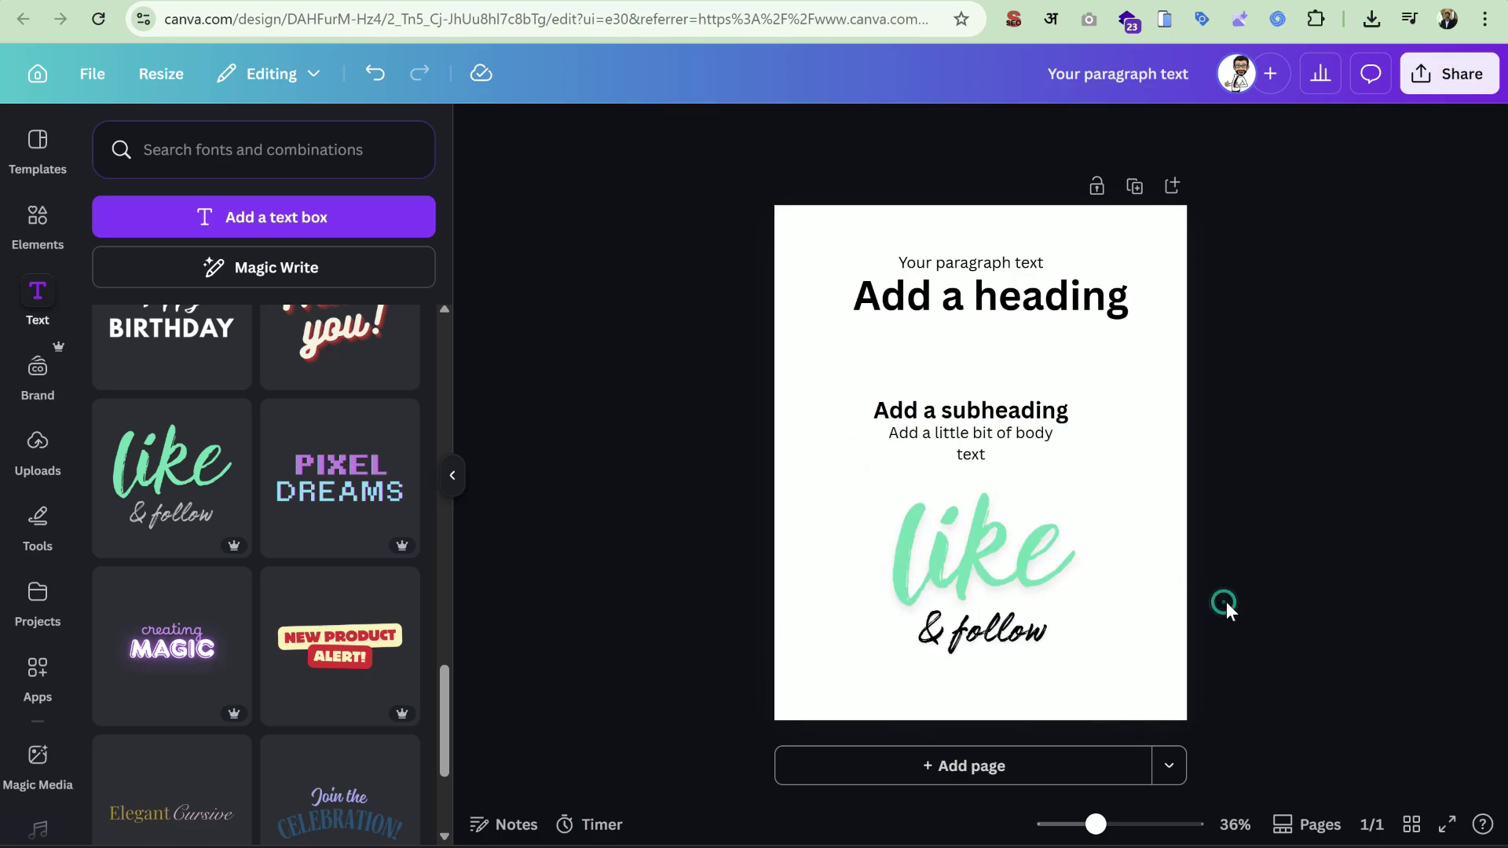
pyautogui.click(1094, 579)
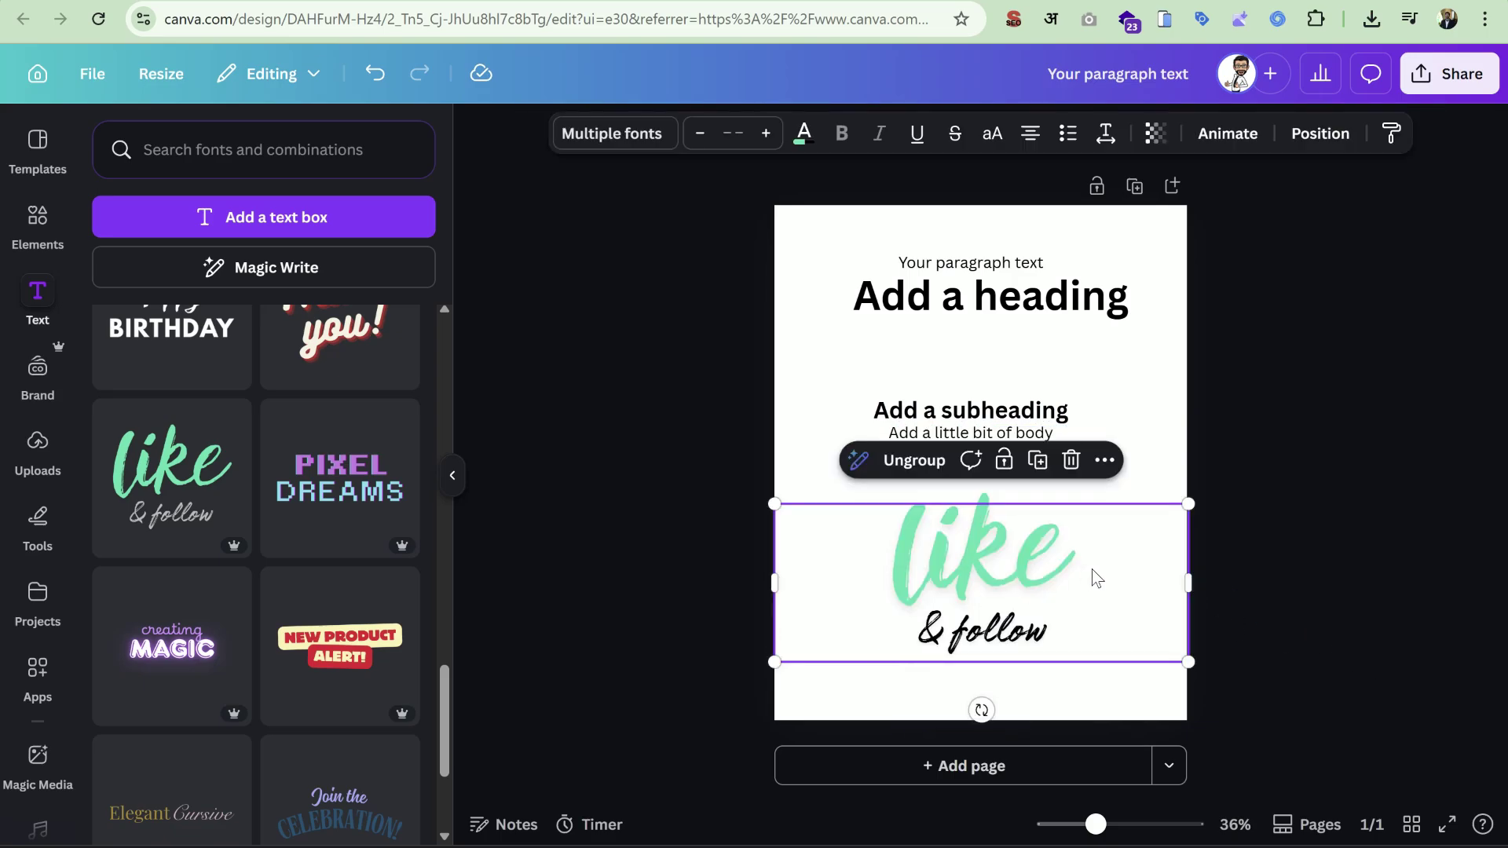
# Ungroup 'like' and '& follow' into separate texts, then group them back together.
pyautogui.click(914, 460)
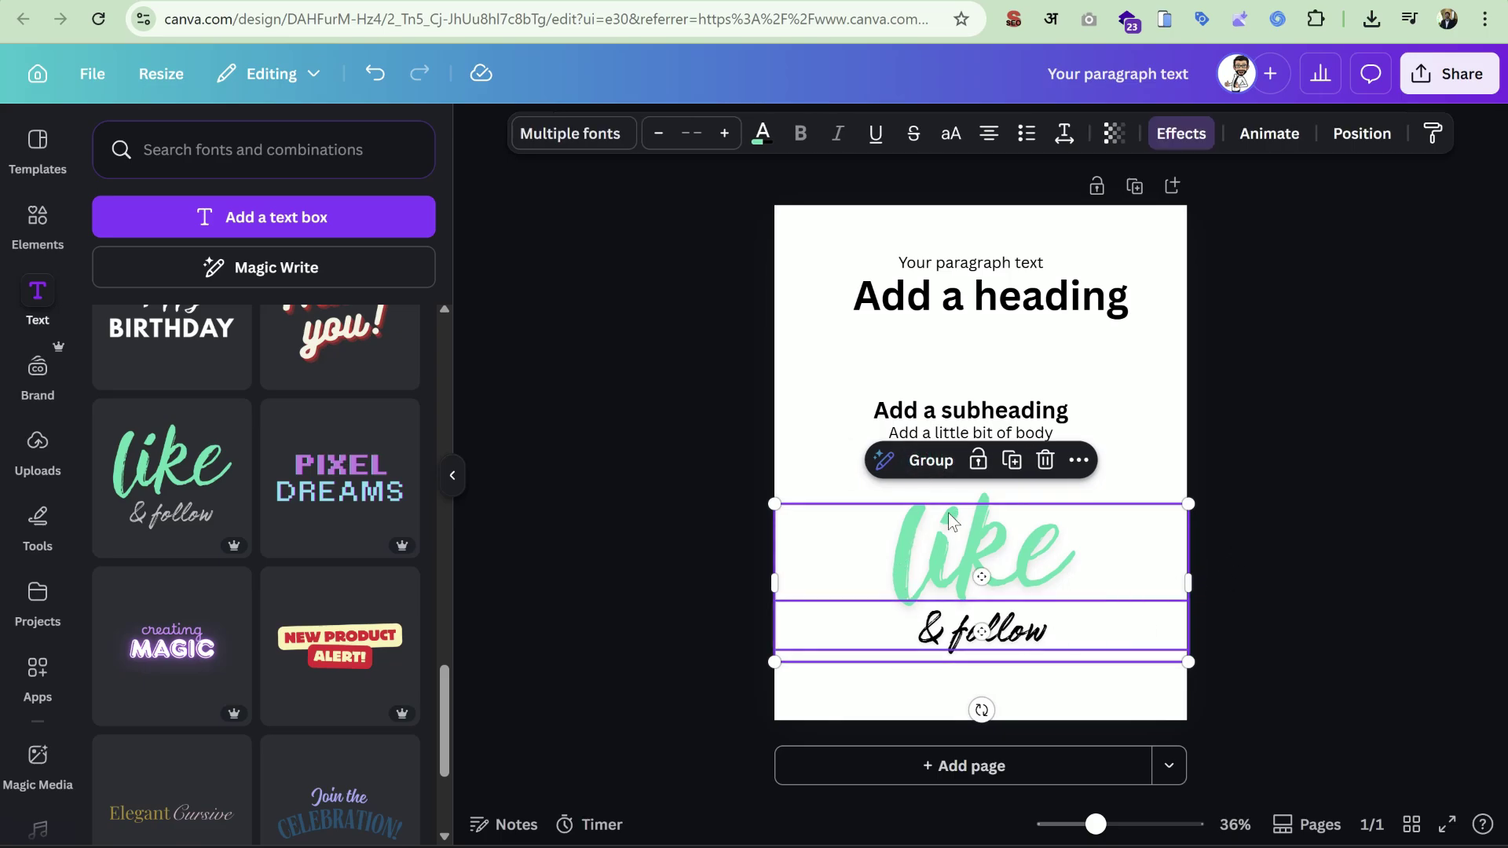
pyautogui.click(1310, 576)
pyautogui.moveTo(1226, 555); pyautogui.dragTo(934, 628)
pyautogui.click(941, 462)
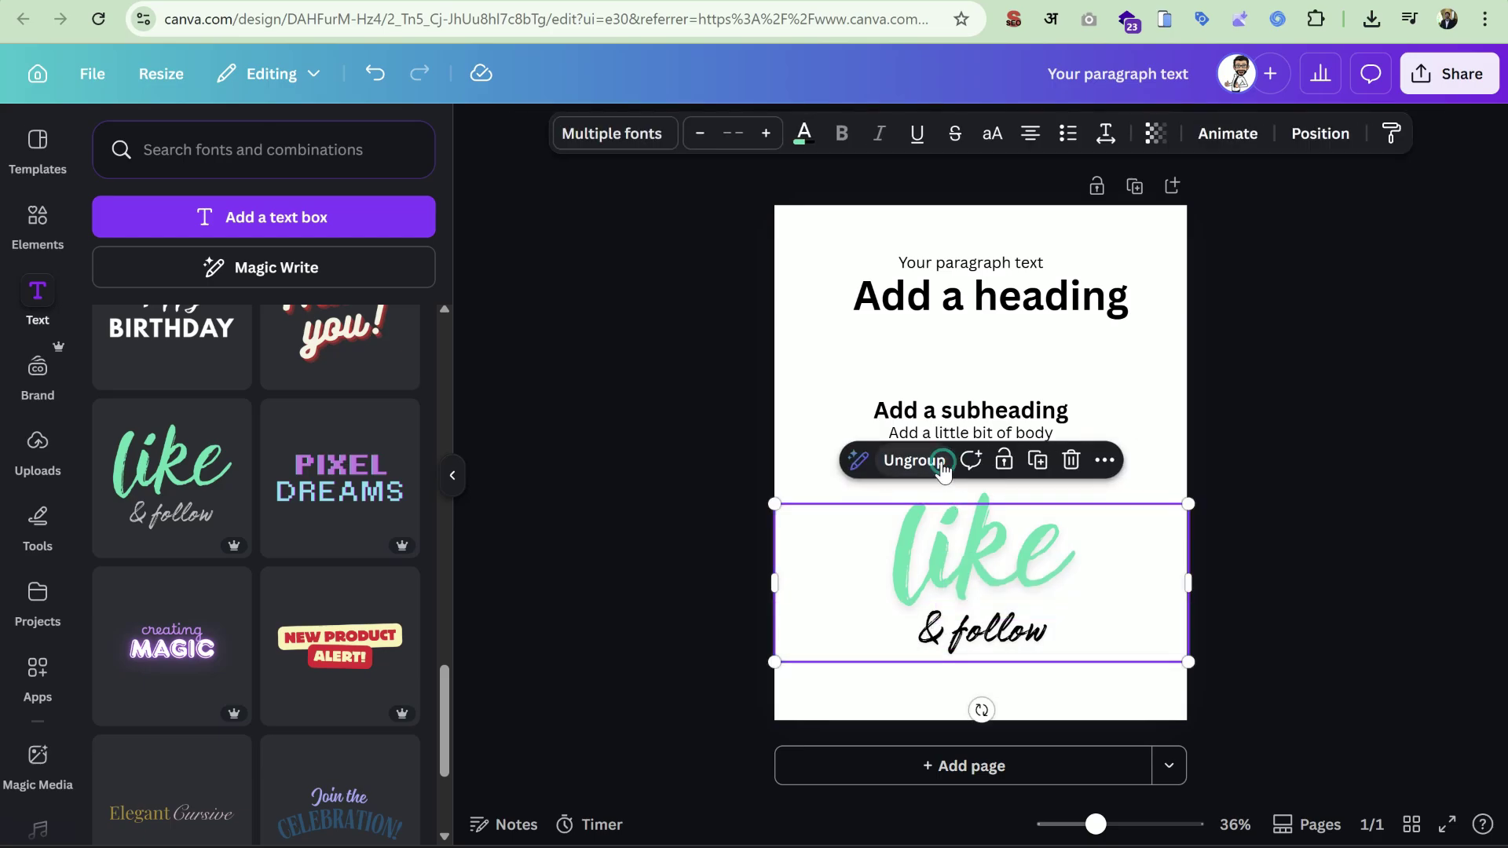
pyautogui.click(633, 673)
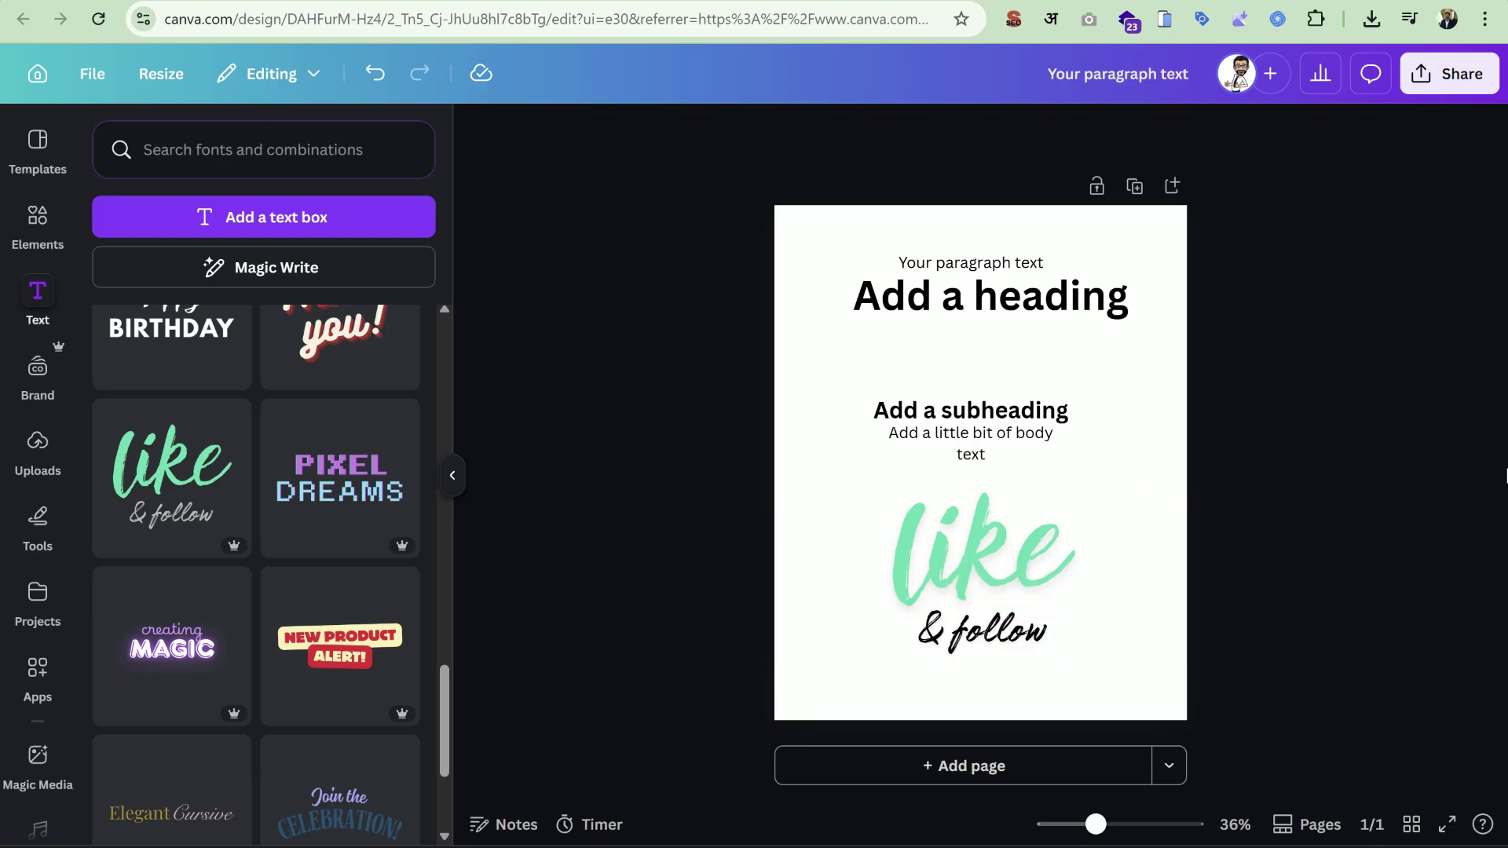
# Scroll further through the font combinations and add the 'Now Open!' style.
pyautogui.scroll(-10, 313, 511)
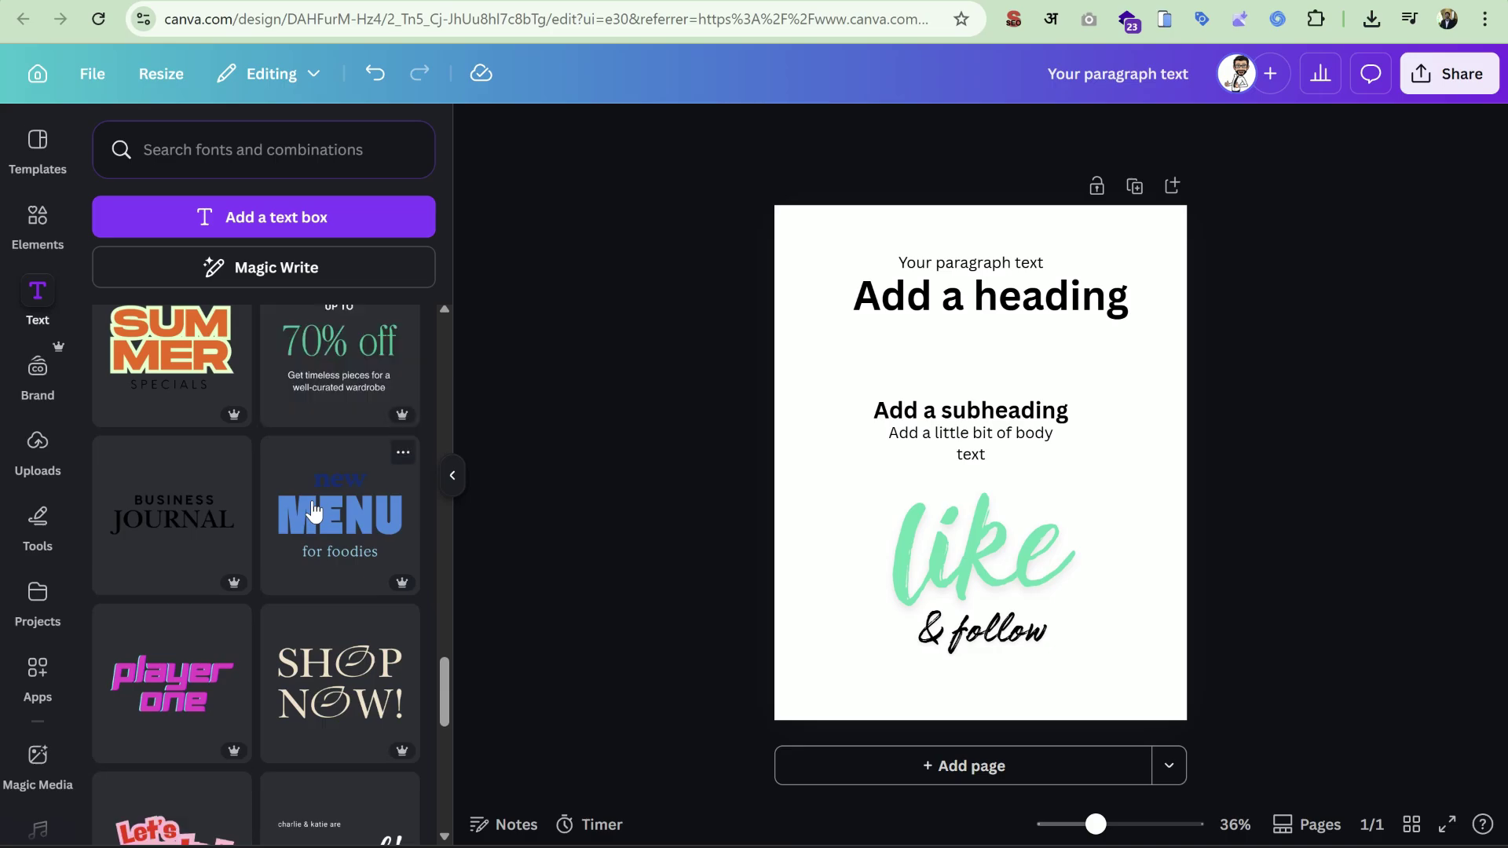
pyautogui.scroll(-5, 313, 511)
pyautogui.scroll(-15, 312, 511)
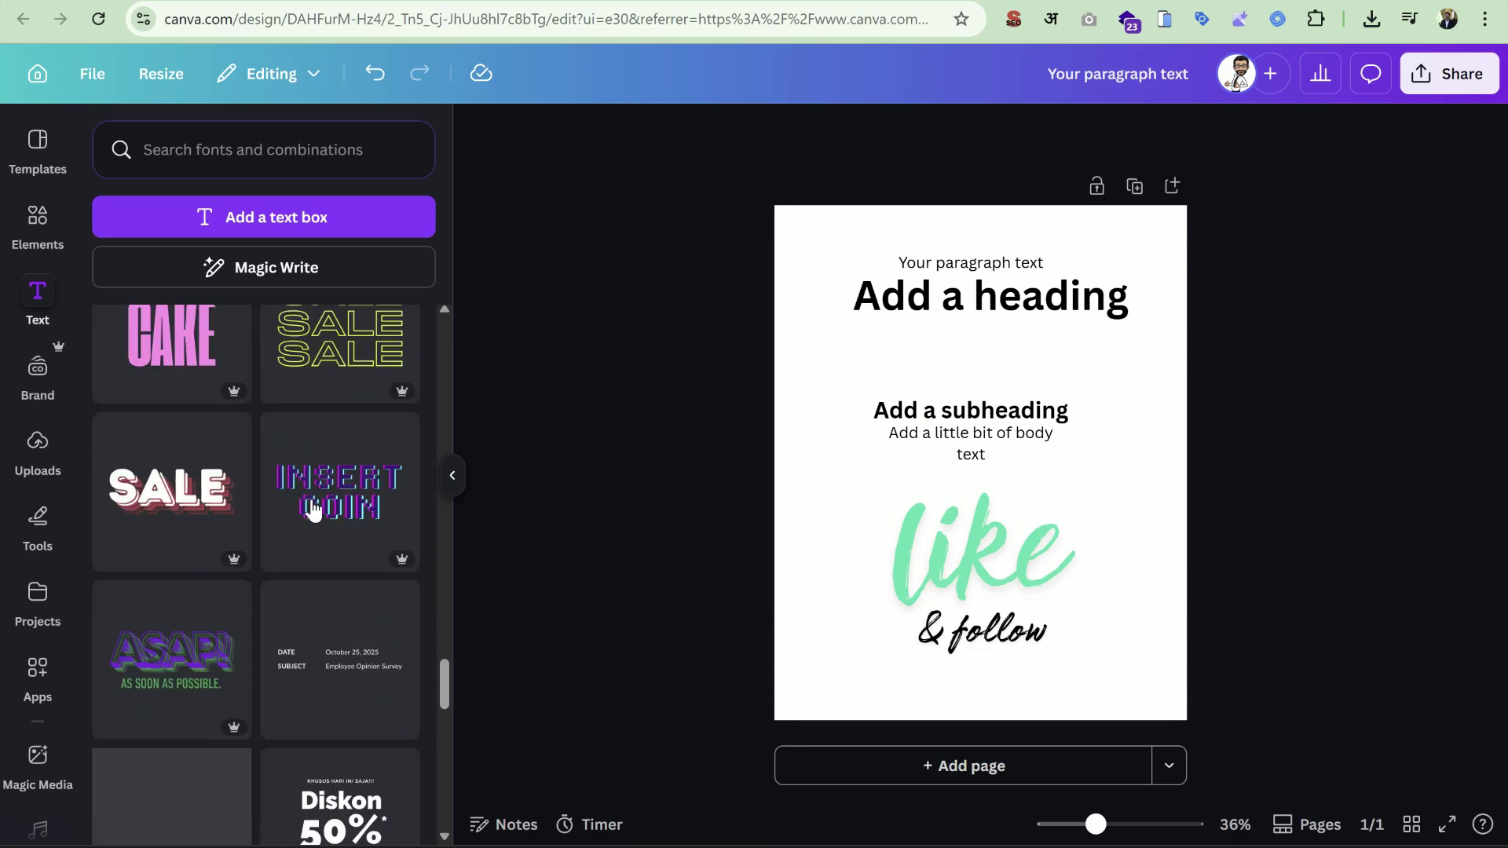
pyautogui.moveTo(313, 511)
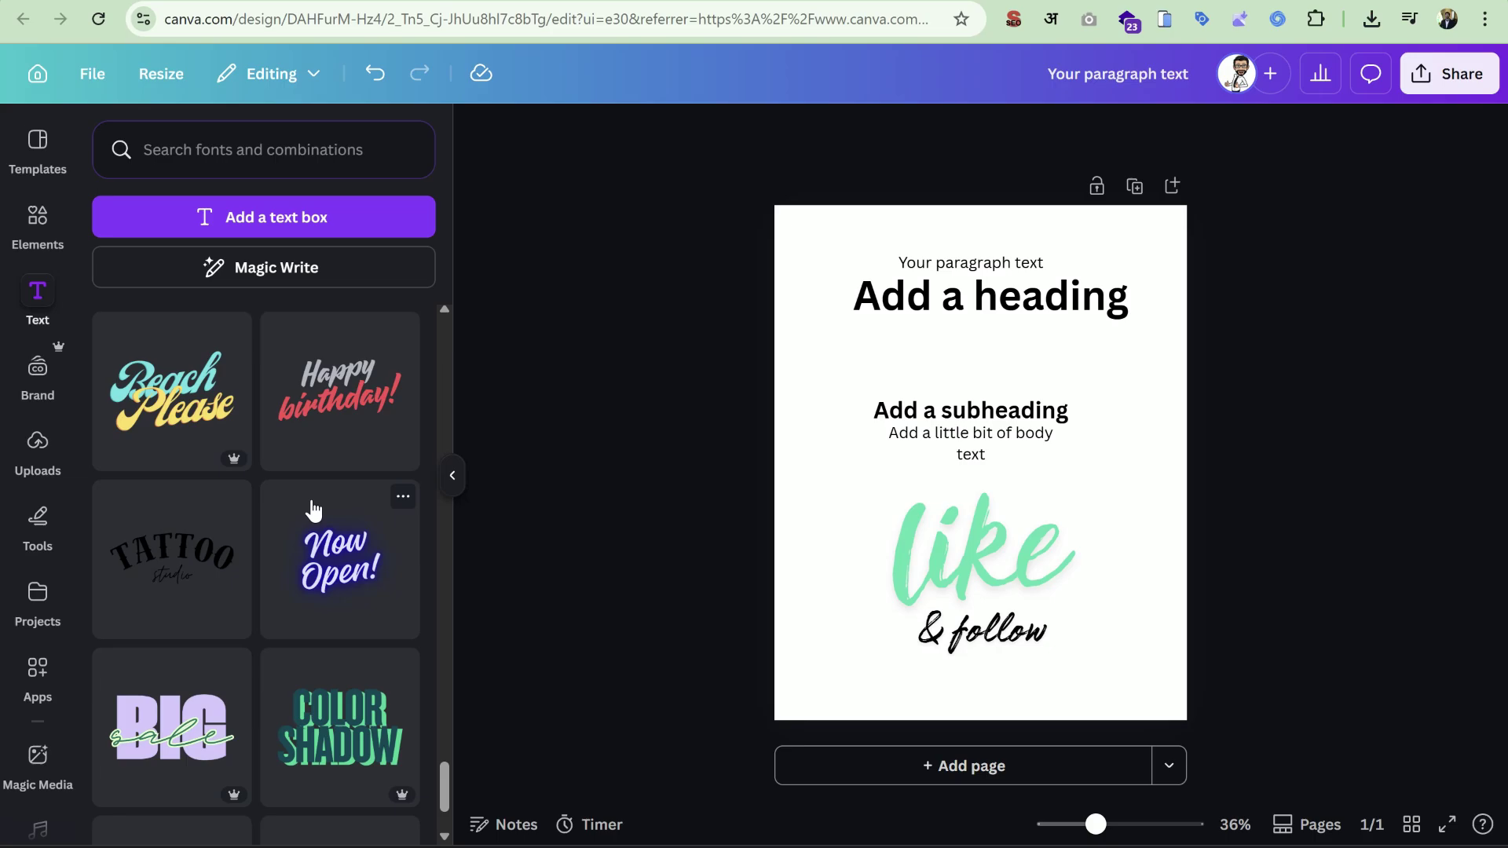
pyautogui.click(355, 582)
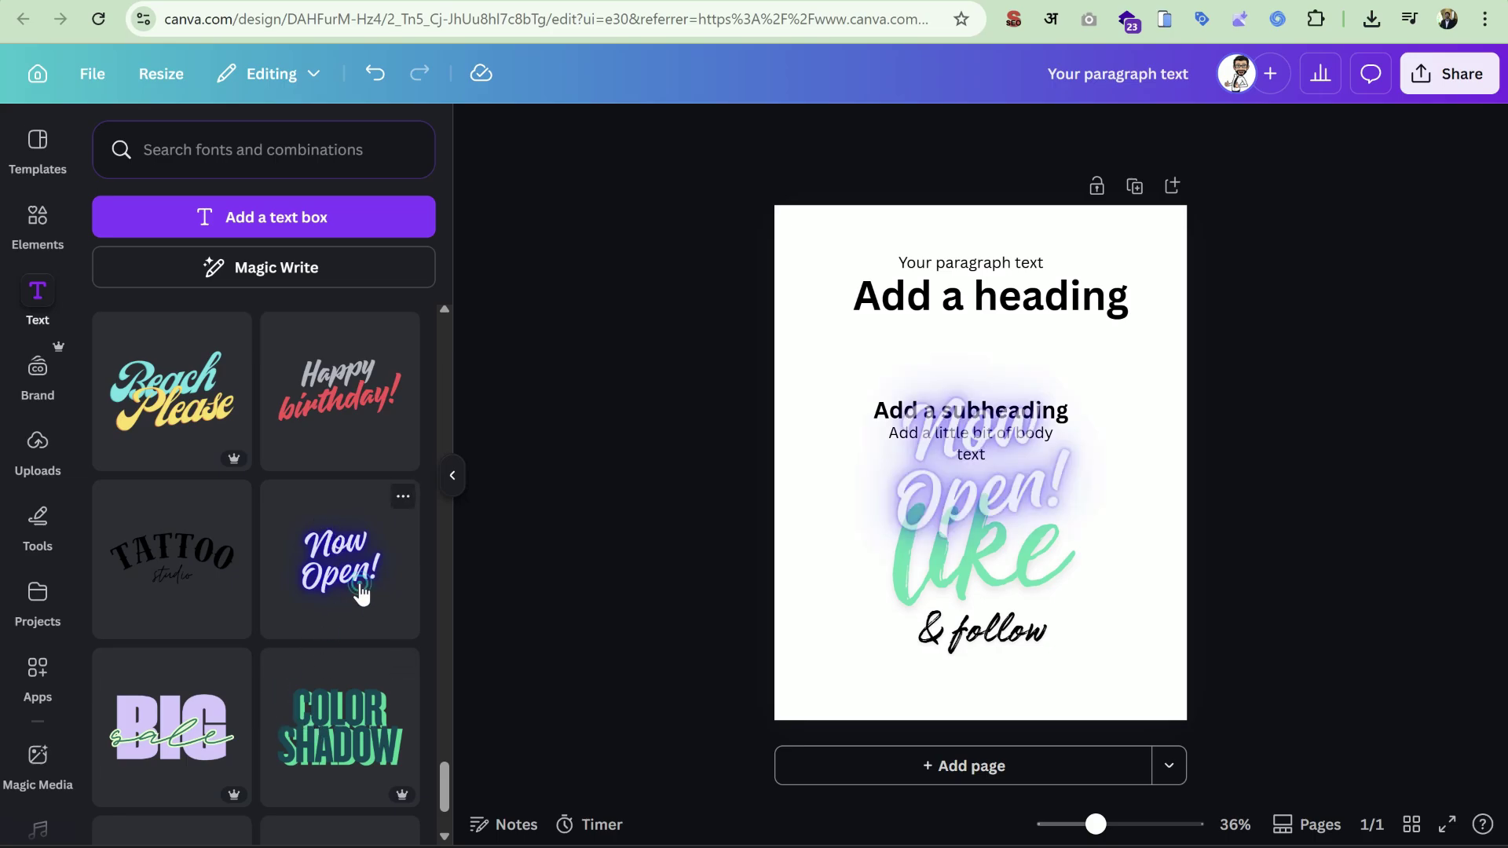
# Remove 'like & follow' from the page and position 'Now Open!' slightly higher.
pyautogui.click(1043, 606)
pyautogui.moveTo(982, 636); pyautogui.dragTo(313, 589)
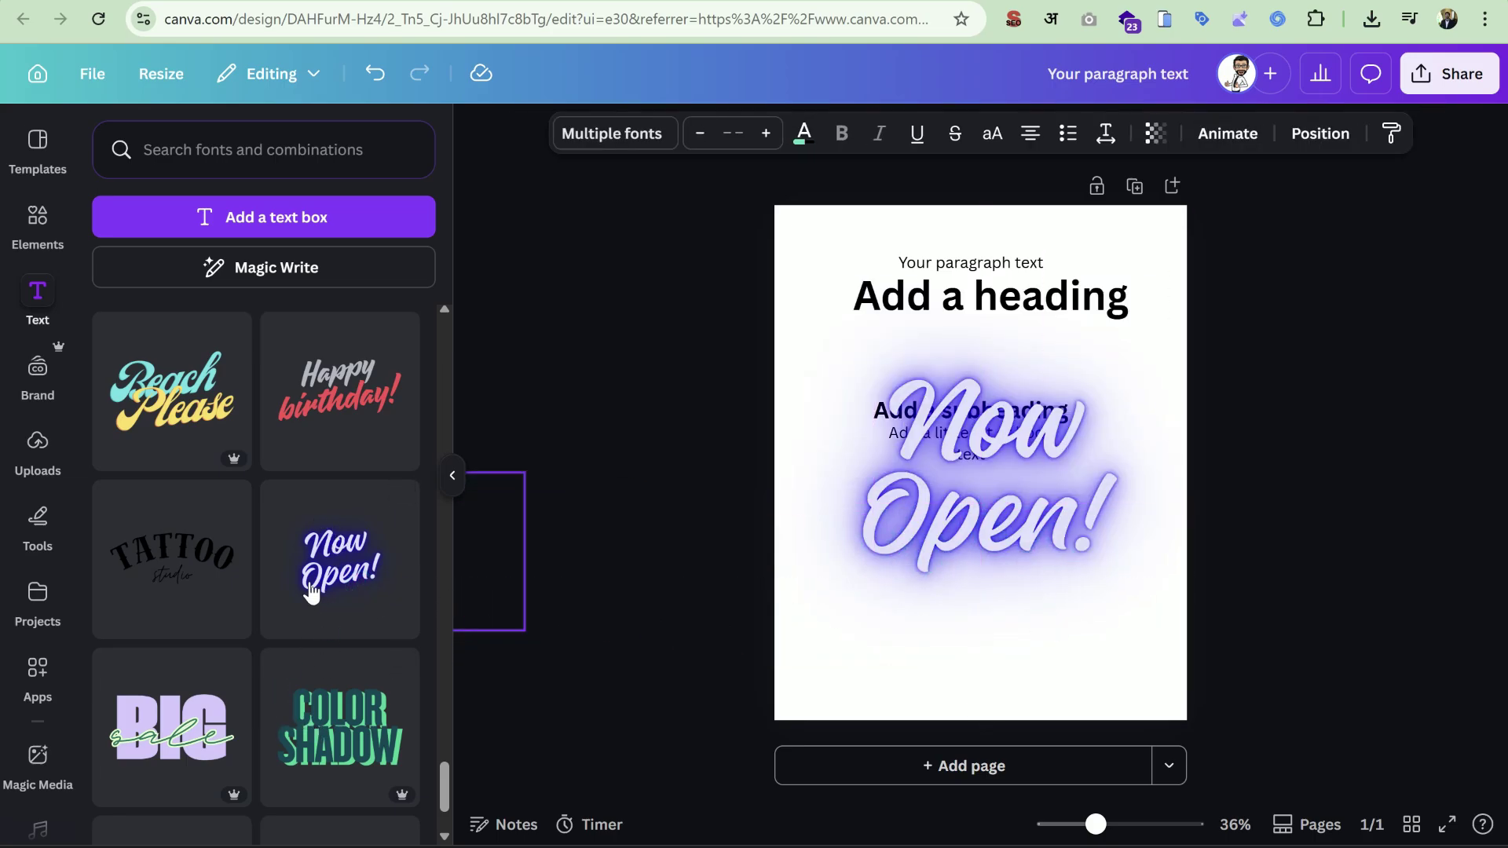
pyautogui.moveTo(1023, 542); pyautogui.dragTo(1023, 691)
pyautogui.moveTo(1052, 589); pyautogui.dragTo(1052, 559)
pyautogui.click(1194, 542)
pyautogui.click(1049, 624)
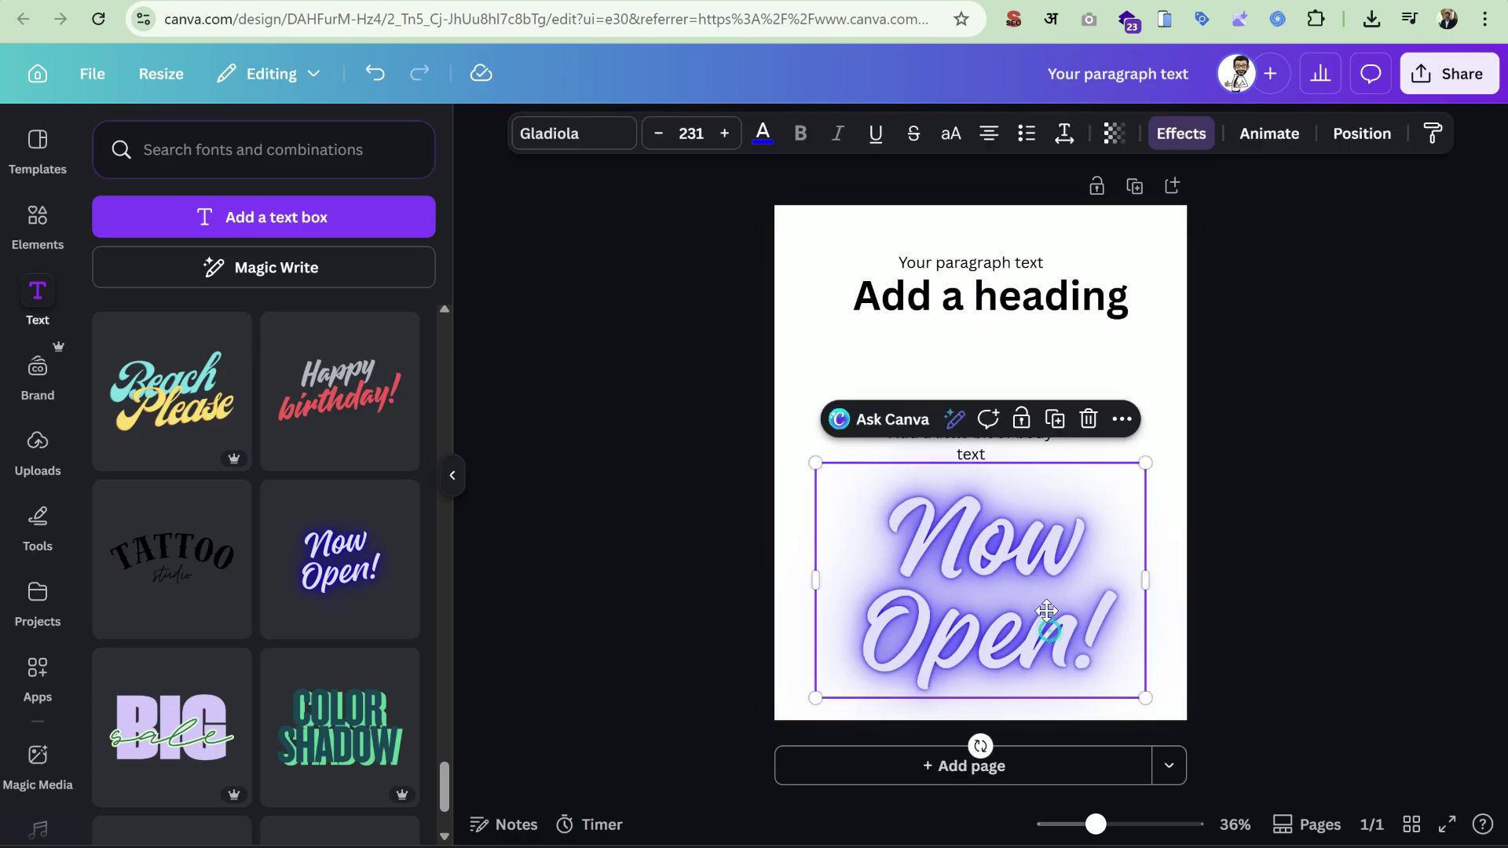
pyautogui.moveTo(1048, 625); pyautogui.dragTo(1048, 606)
pyautogui.click(1338, 554)
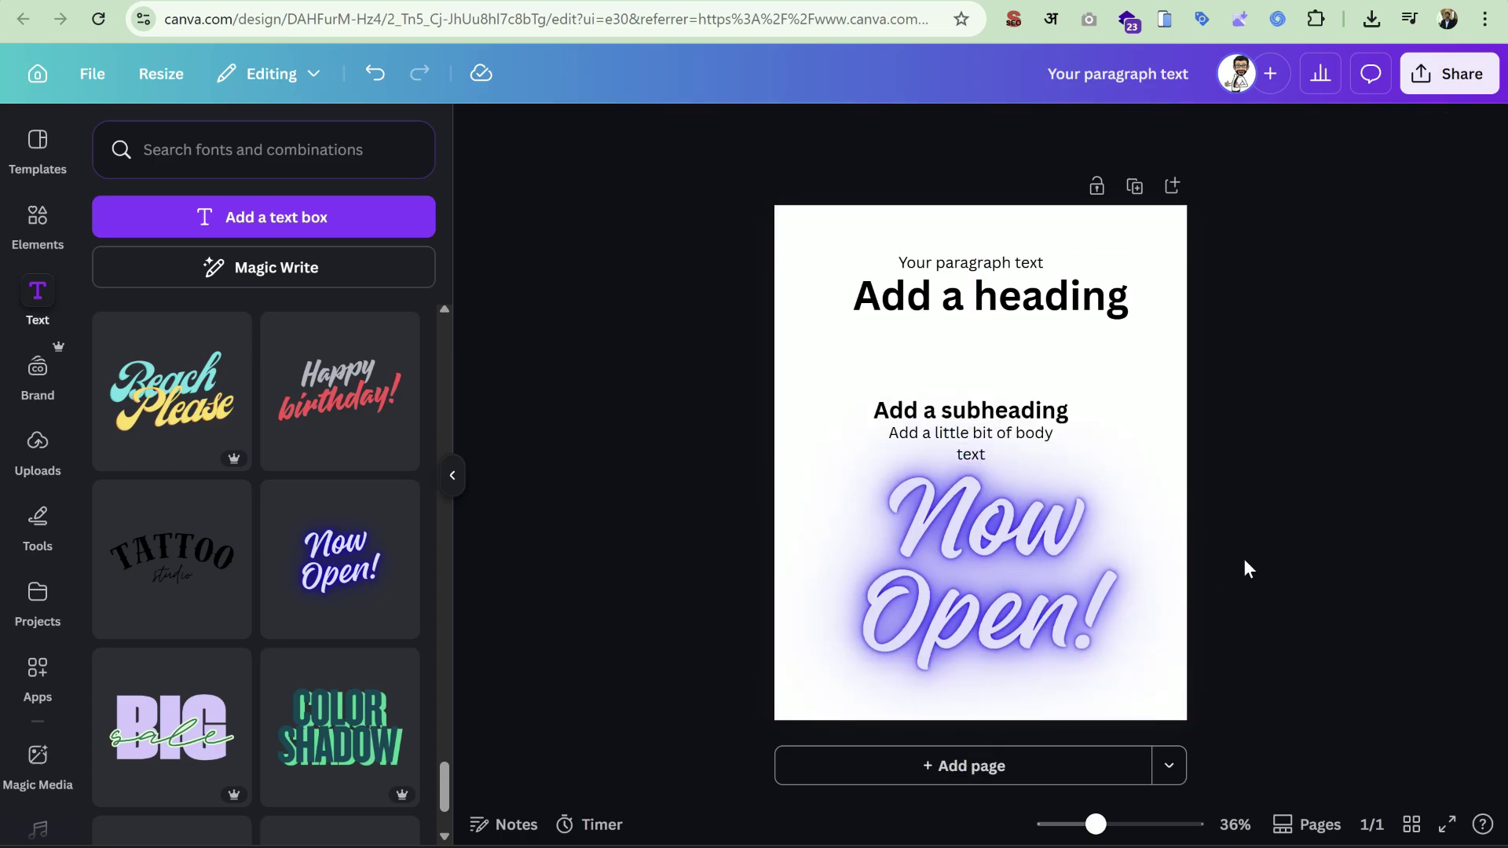
# Scroll through more text styles in the Text panel and clear the selection.
pyautogui.scroll(-8, 360, 559)
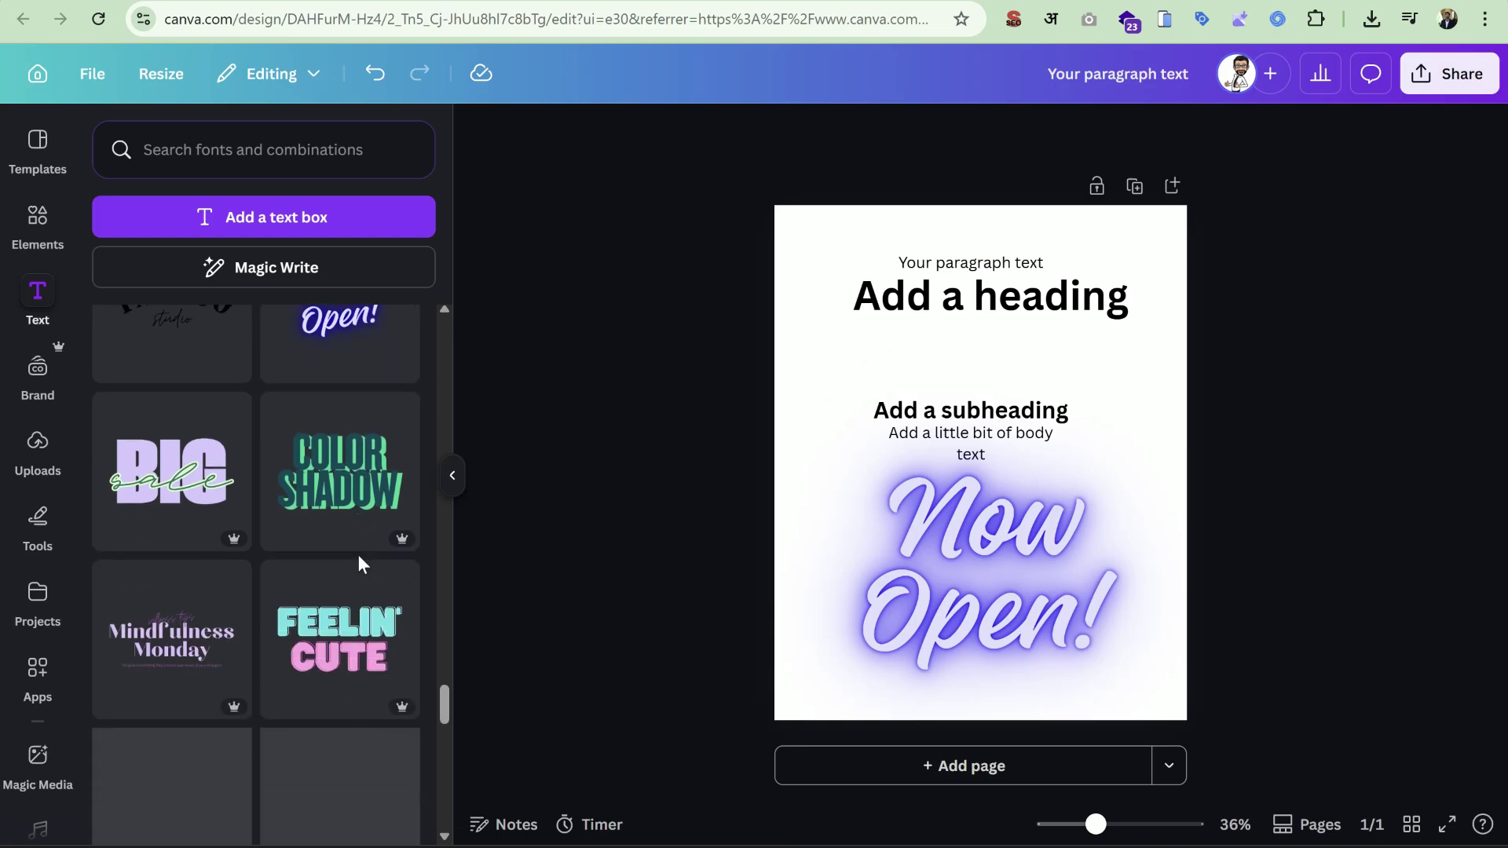
pyautogui.scroll(-5, 358, 554)
pyautogui.scroll(-3, 344, 548)
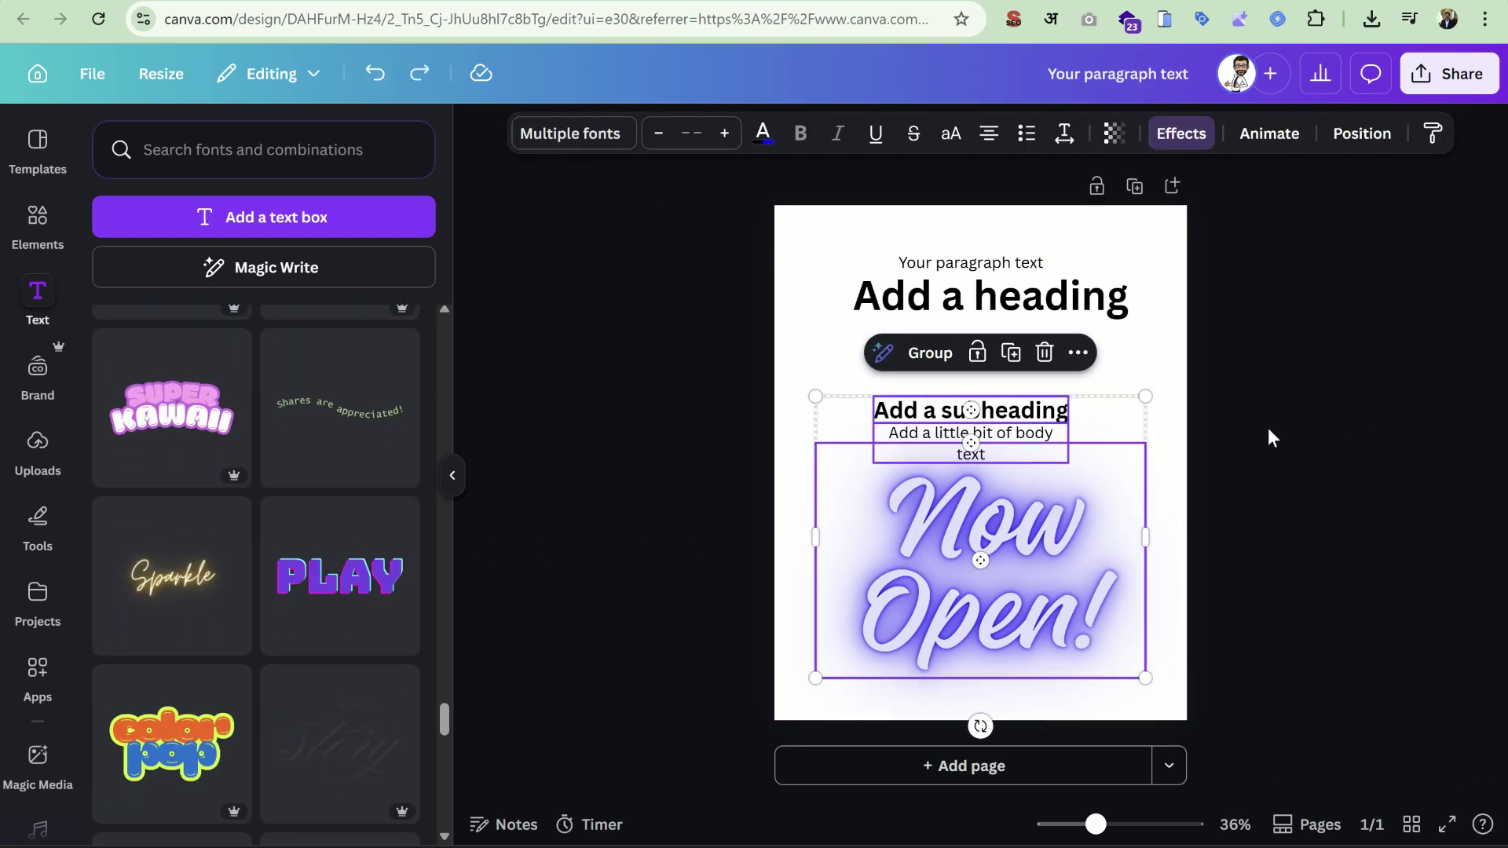
pyautogui.click(1261, 401)
# Remove the subheading, body text, 'Now Open!' and paragraph, moving the heading toward centre.
pyautogui.moveTo(1276, 374); pyautogui.dragTo(1052, 543)
pyautogui.moveTo(1049, 613); pyautogui.dragTo(441, 603)
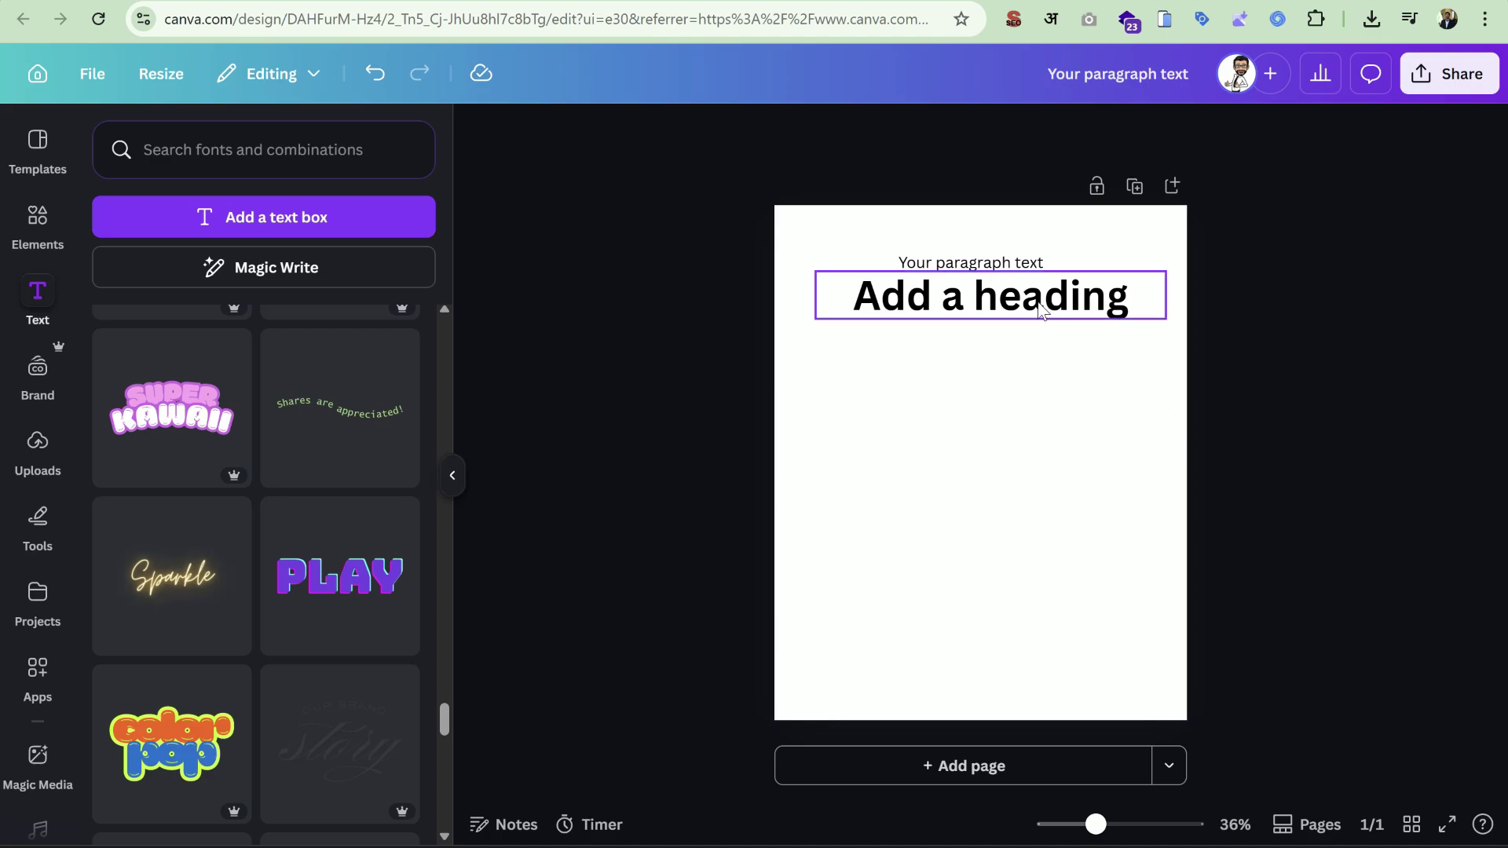
pyautogui.moveTo(1038, 303); pyautogui.dragTo(1039, 421)
pyautogui.moveTo(972, 262); pyautogui.dragTo(727, 387)
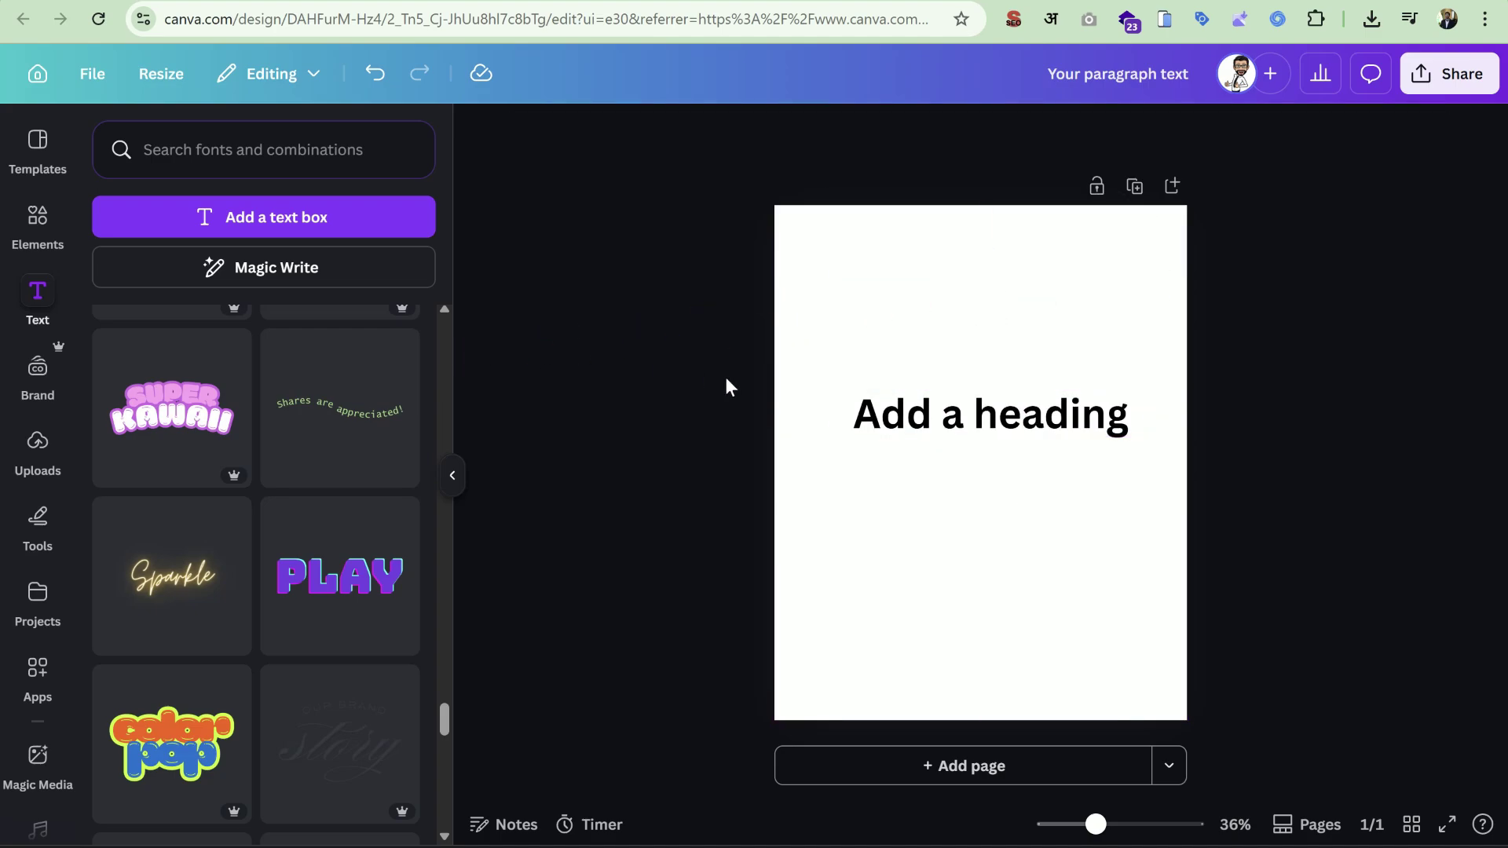
# Retype the heading as the person's name, centre it and enlarge it to page width.
pyautogui.click(887, 414)
pyautogui.click(887, 414)
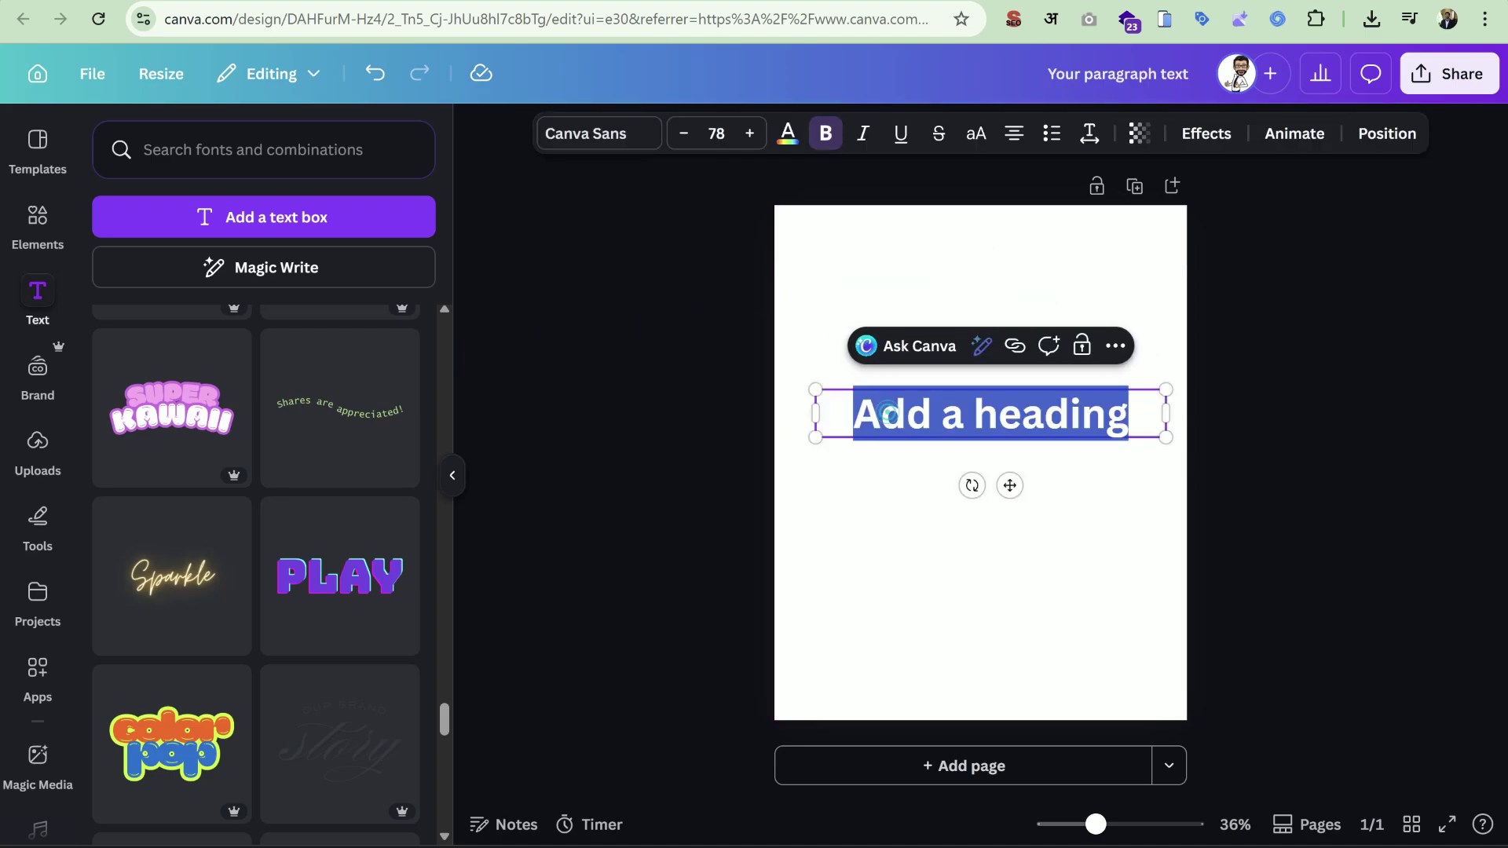
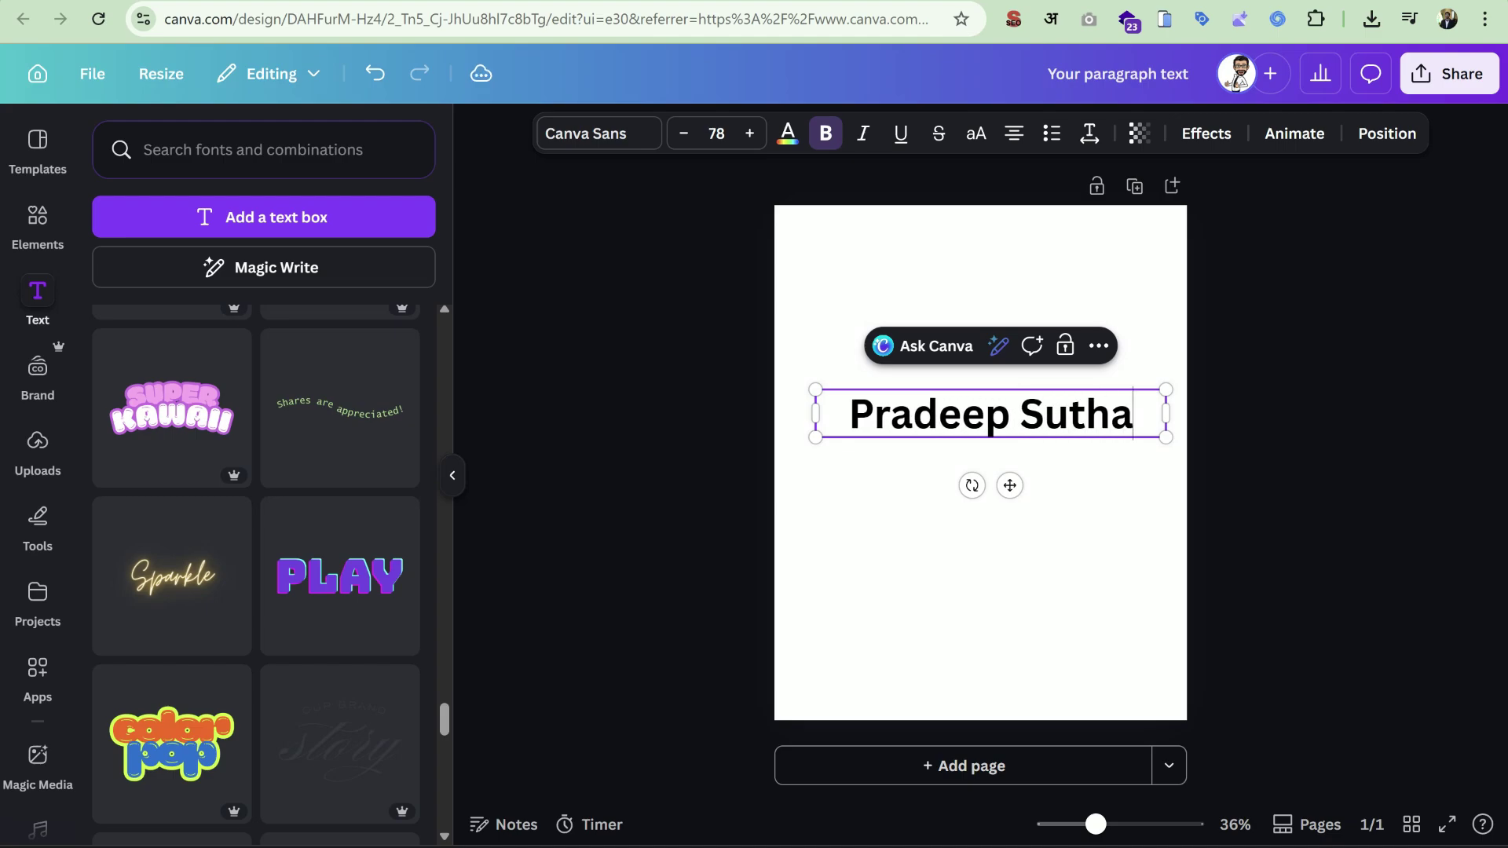
pyautogui.click(1432, 405)
pyautogui.moveTo(1001, 427); pyautogui.dragTo(958, 399)
pyautogui.moveTo(1124, 411); pyautogui.dragTo(1185, 425)
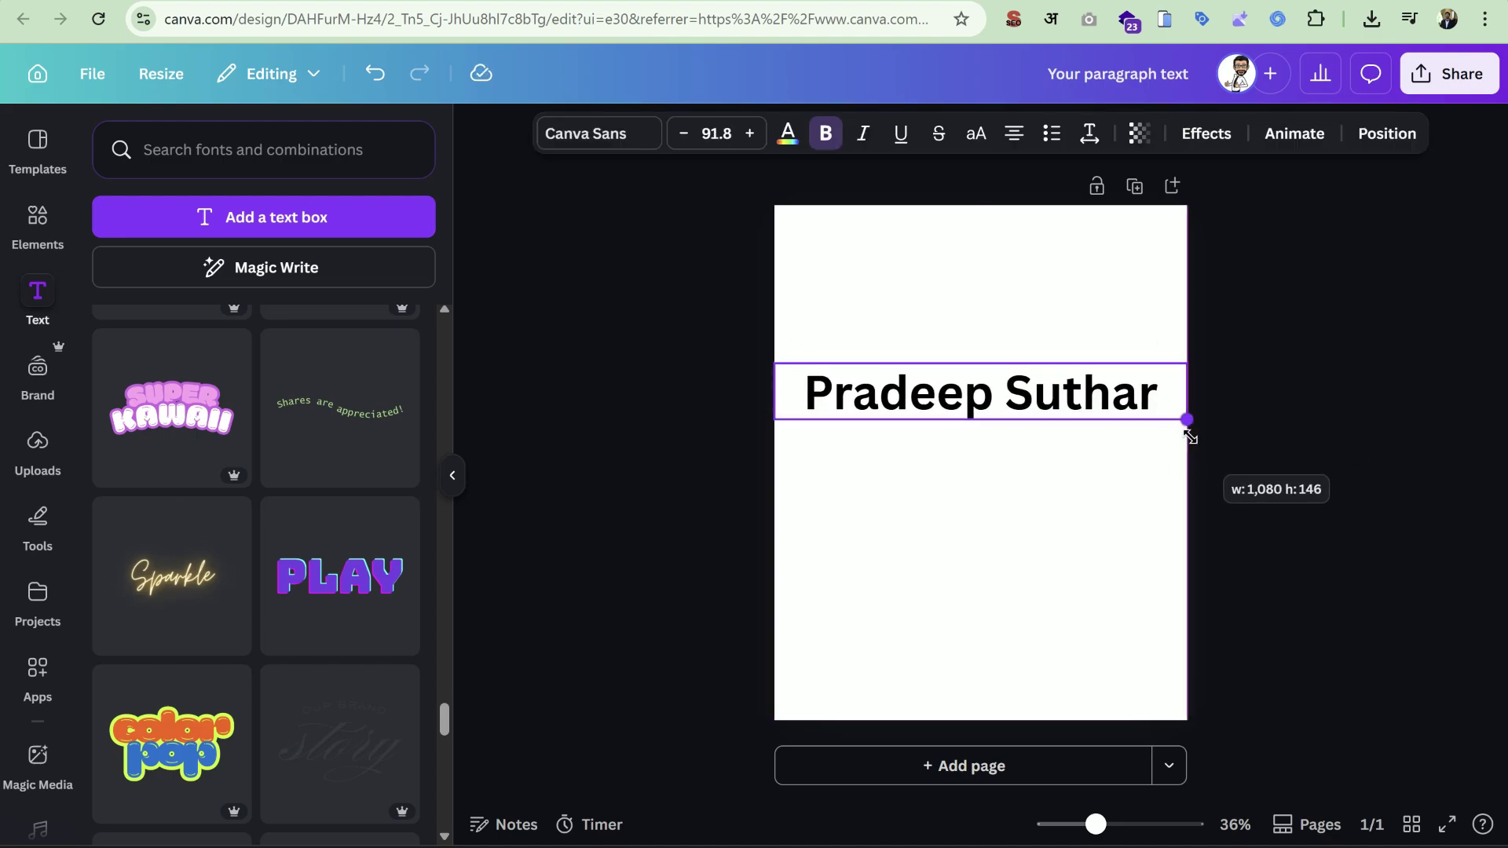
pyautogui.click(1316, 455)
pyautogui.click(899, 402)
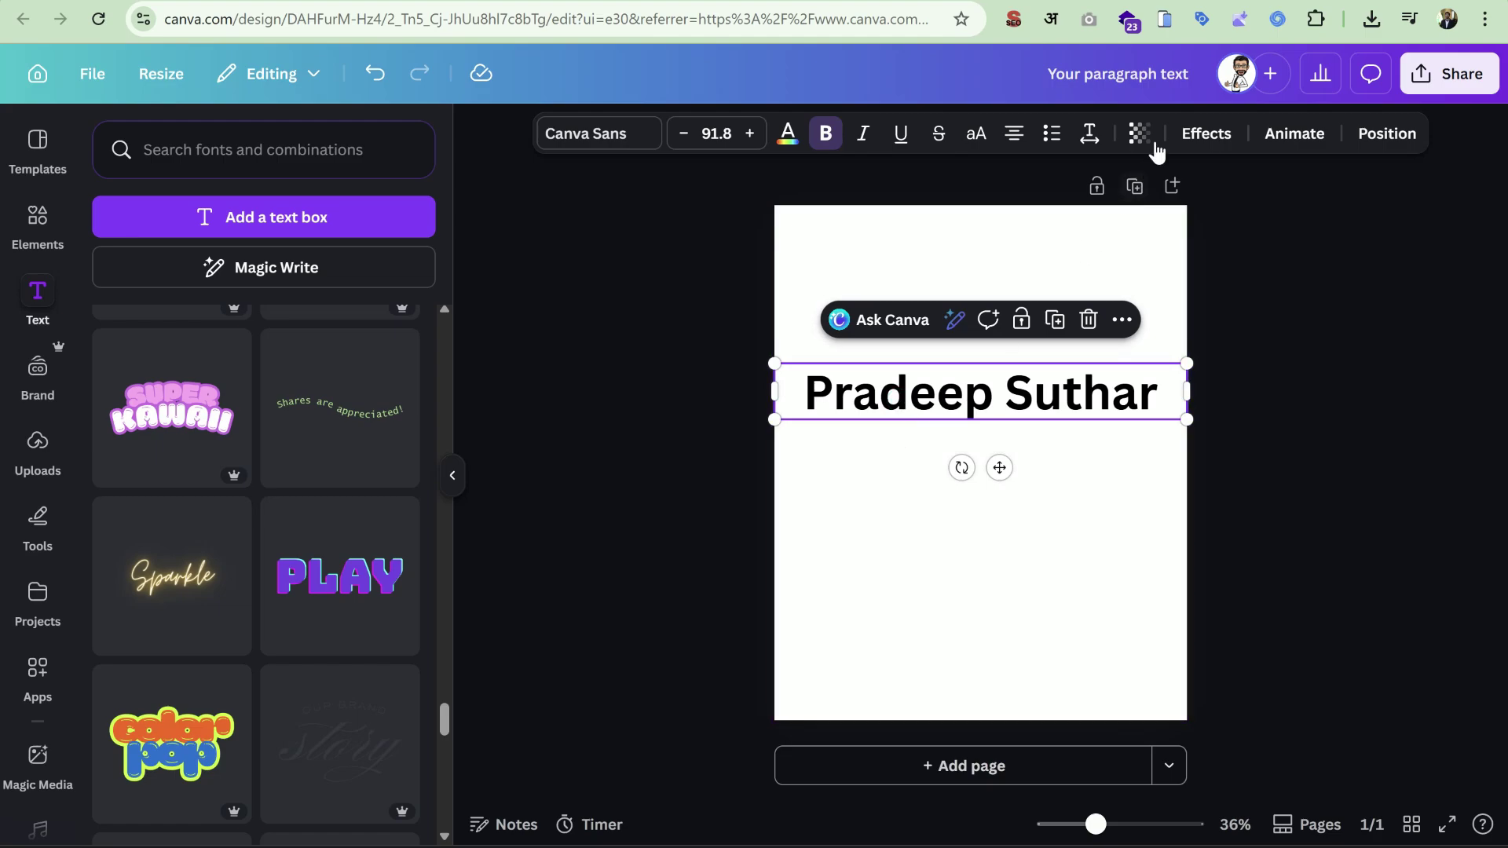
# Look through the effects and font lists, then raise the heading's font size to 95.8.
pyautogui.click(1186, 140)
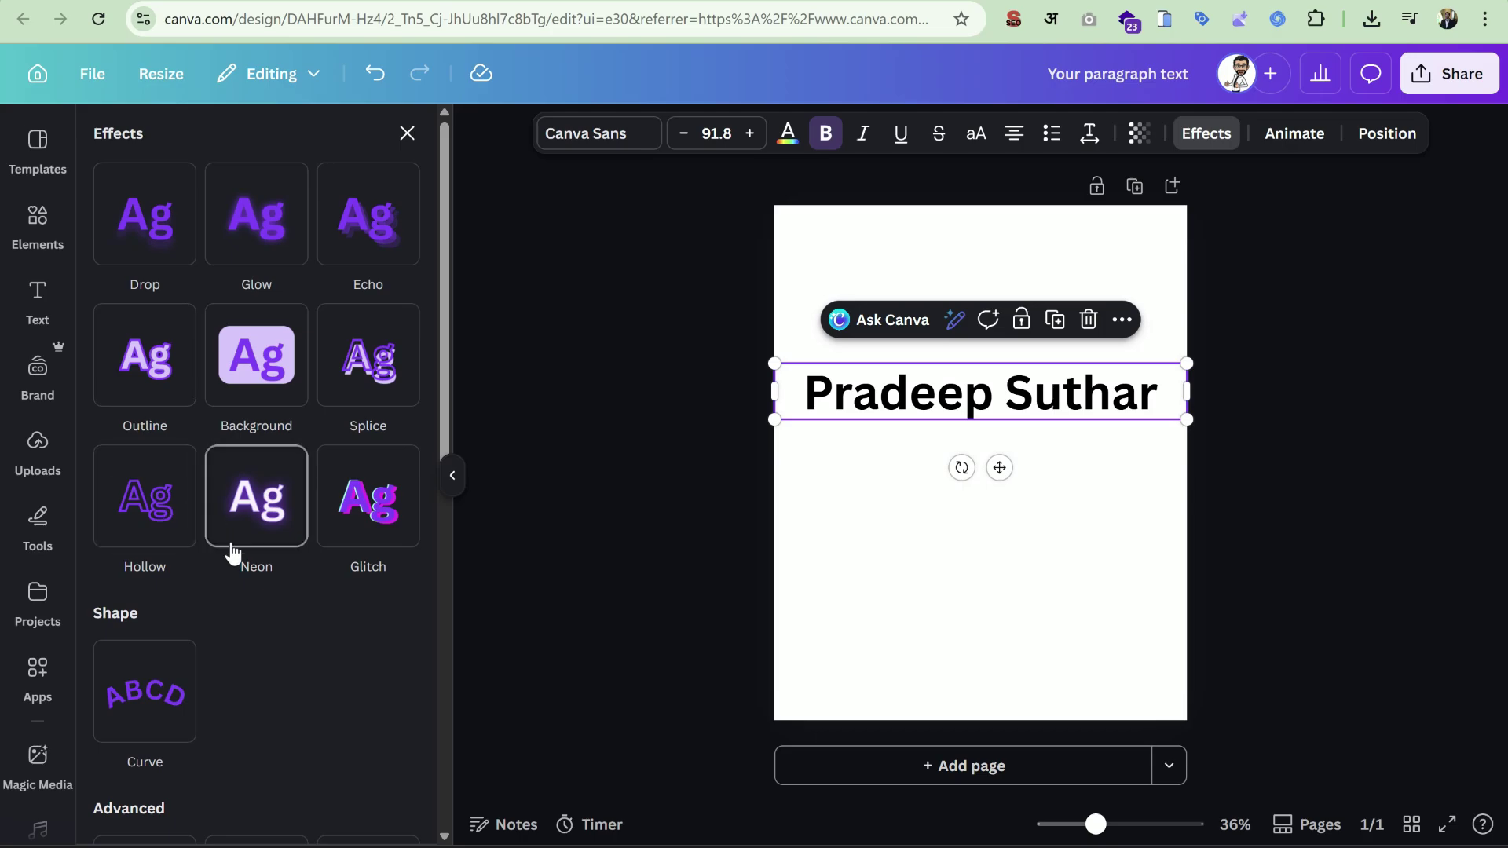
pyautogui.click(569, 140)
pyautogui.scroll(-5, 205, 367)
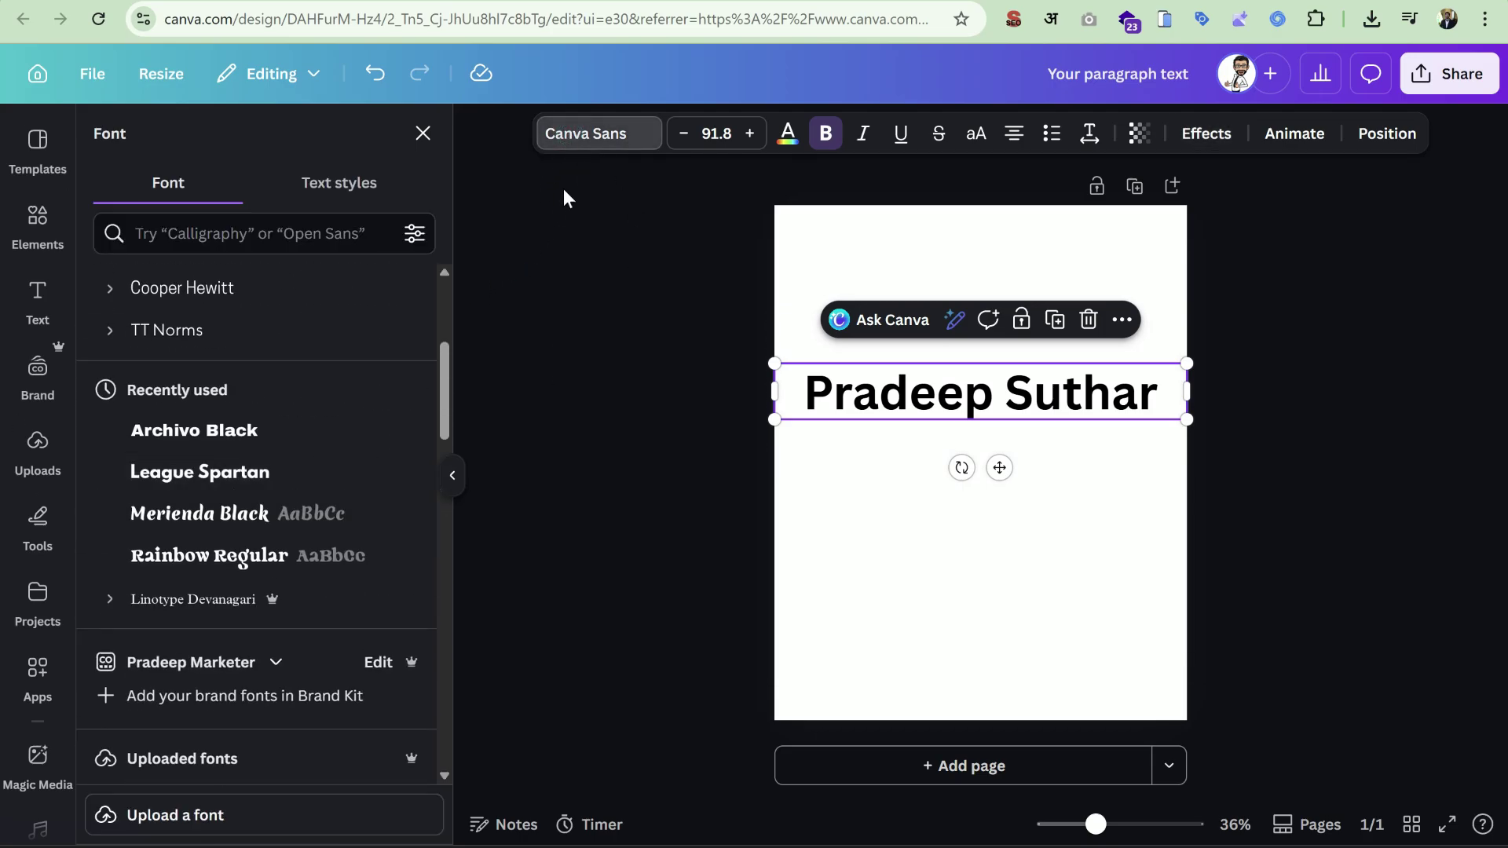
pyautogui.click(597, 137)
pyautogui.click(597, 137)
pyautogui.click(749, 135)
pyautogui.click(749, 135)
pyautogui.click(750, 136)
pyautogui.click(749, 135)
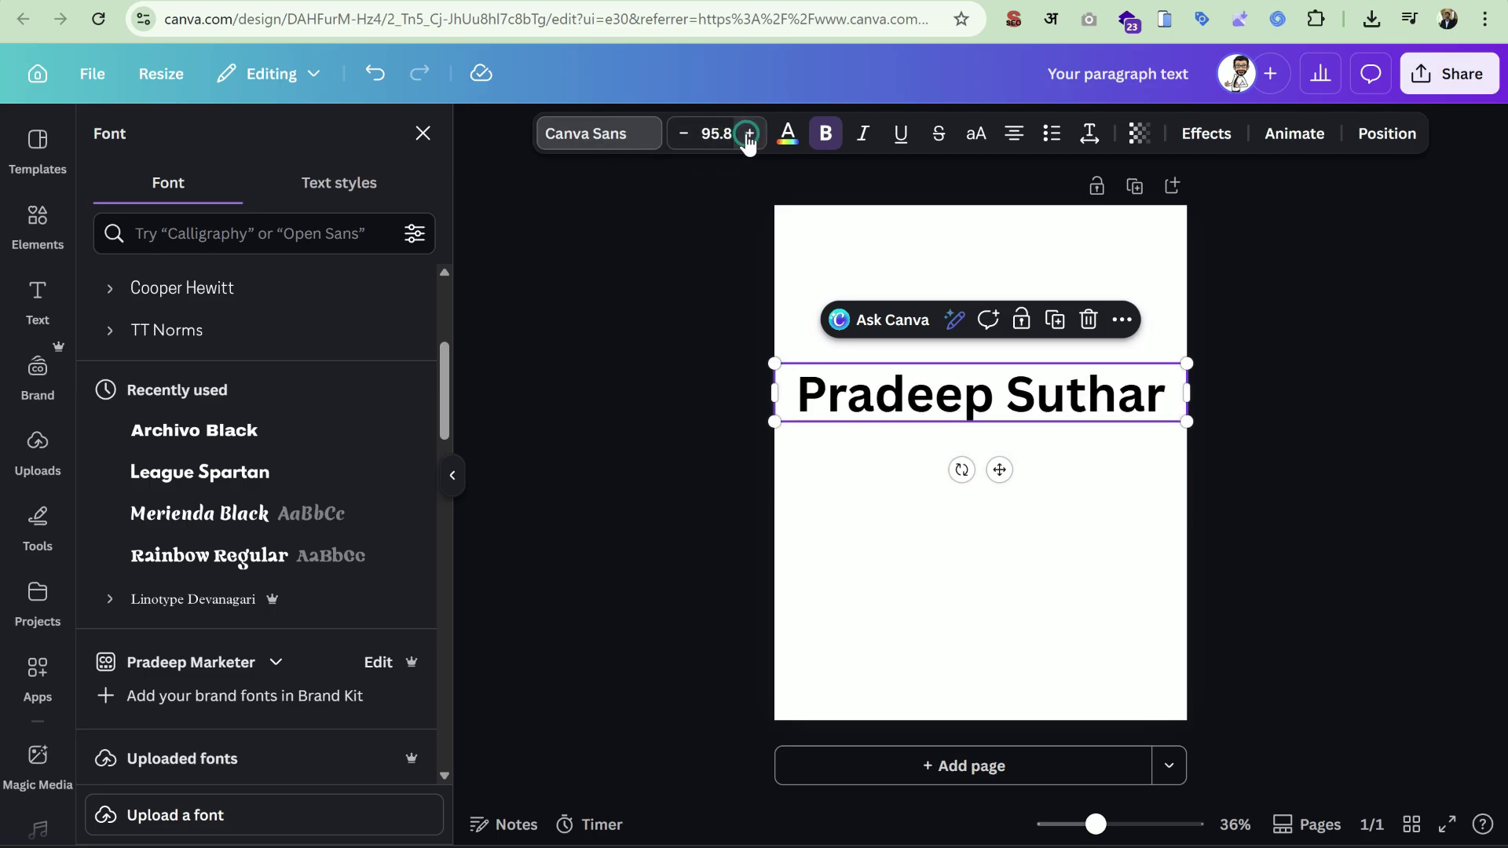
pyautogui.click(789, 136)
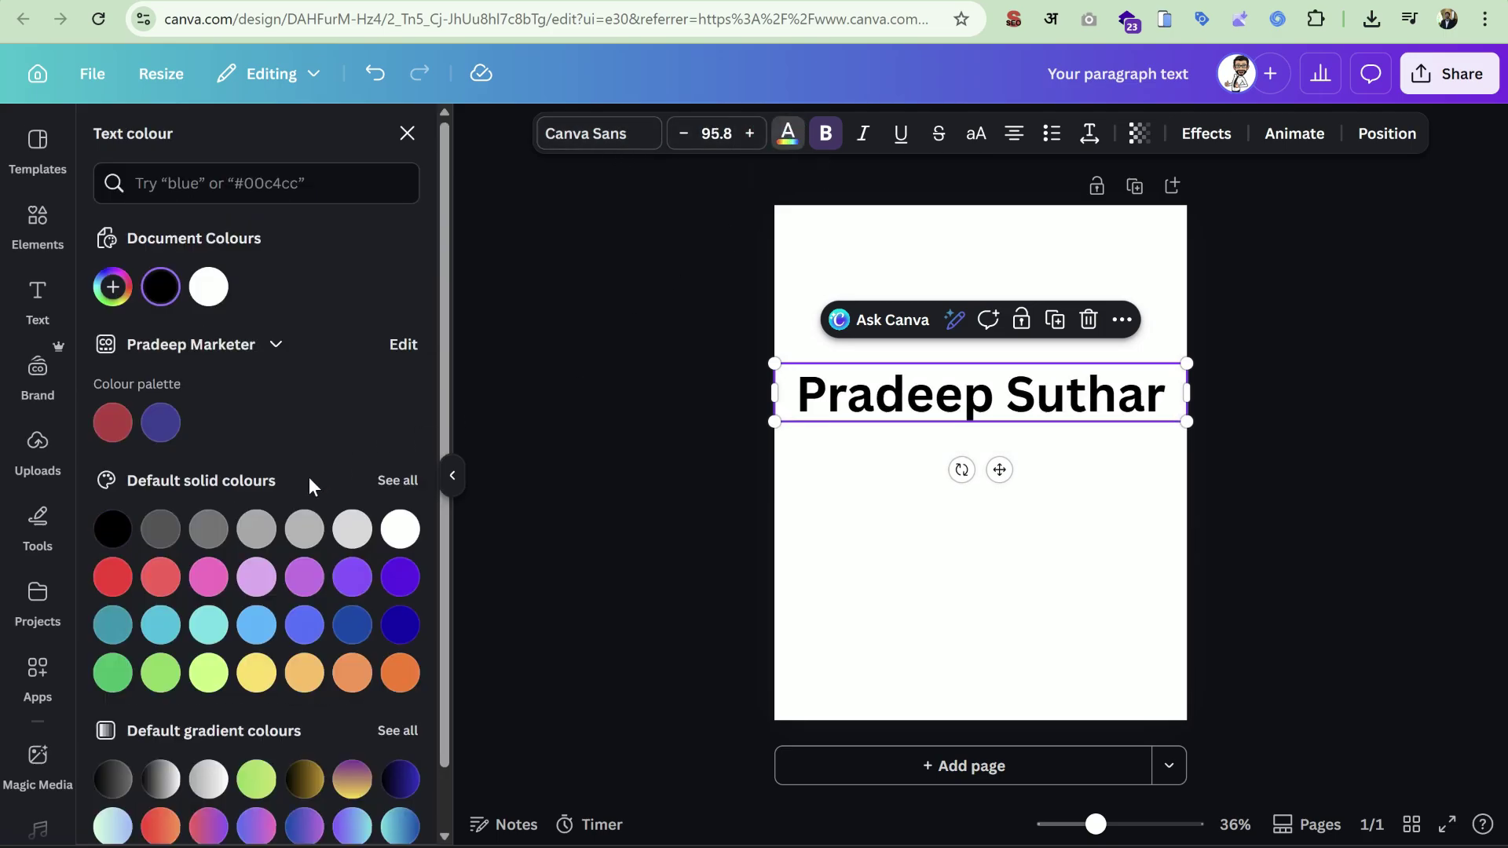
# Make the heading bold, italic and underlined, trying strikethrough and uppercase without keeping them.
pyautogui.click(827, 135)
pyautogui.click(827, 135)
pyautogui.click(878, 130)
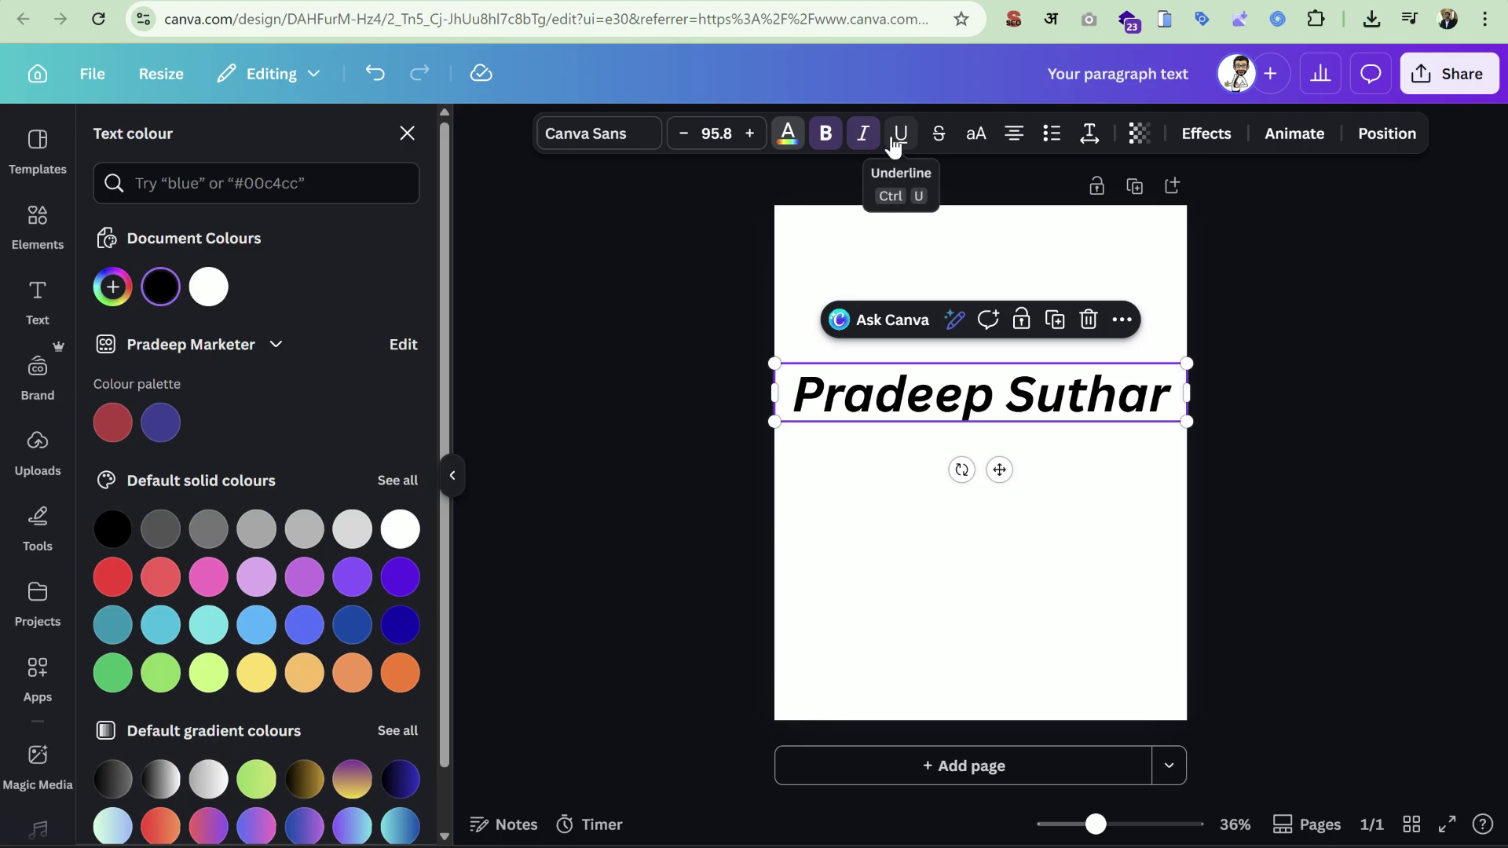
pyautogui.click(895, 142)
pyautogui.click(937, 143)
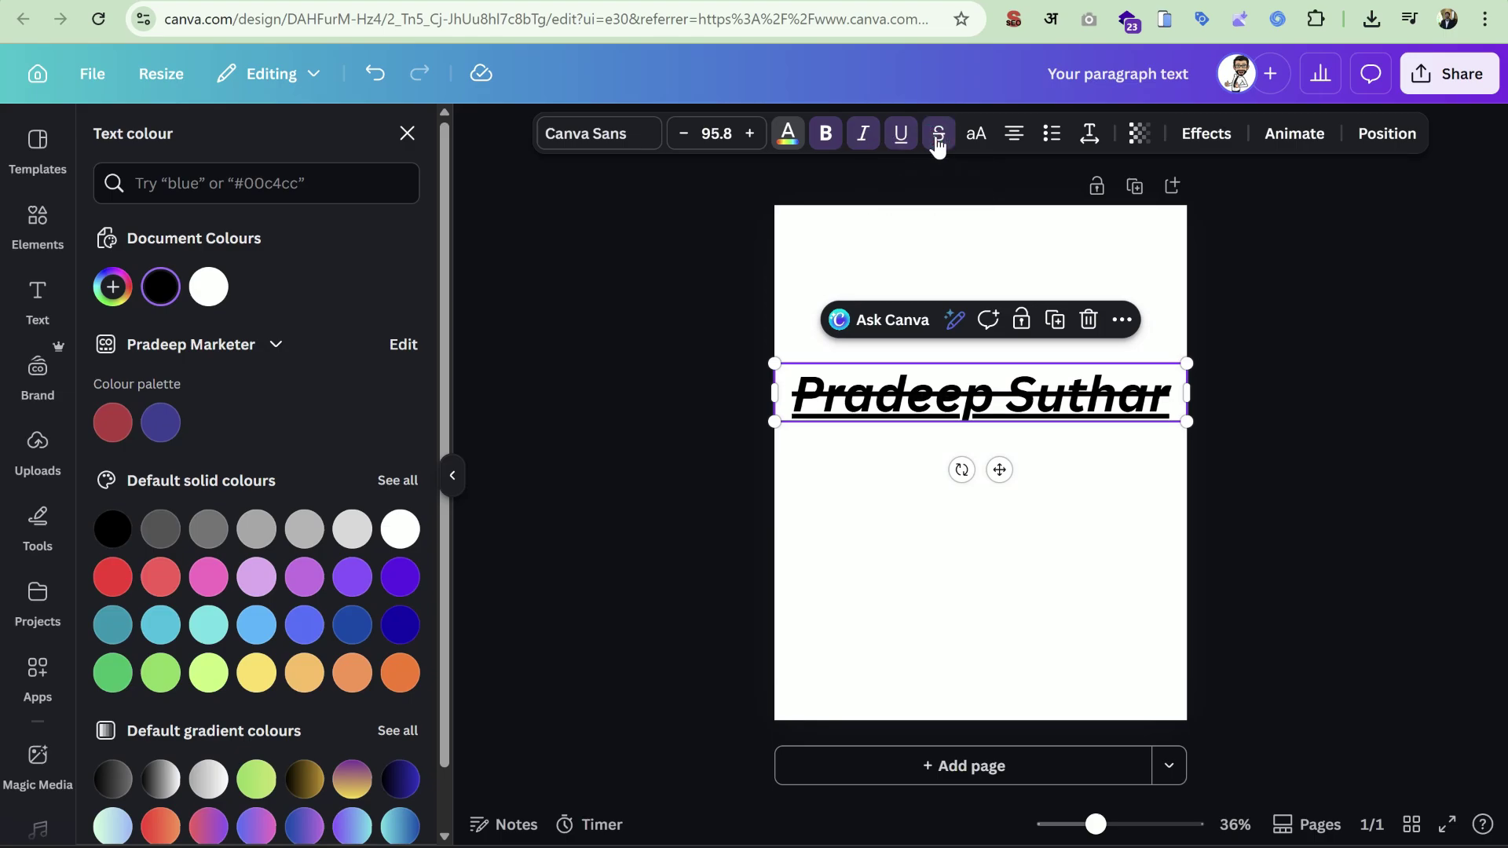
pyautogui.click(937, 143)
pyautogui.click(974, 139)
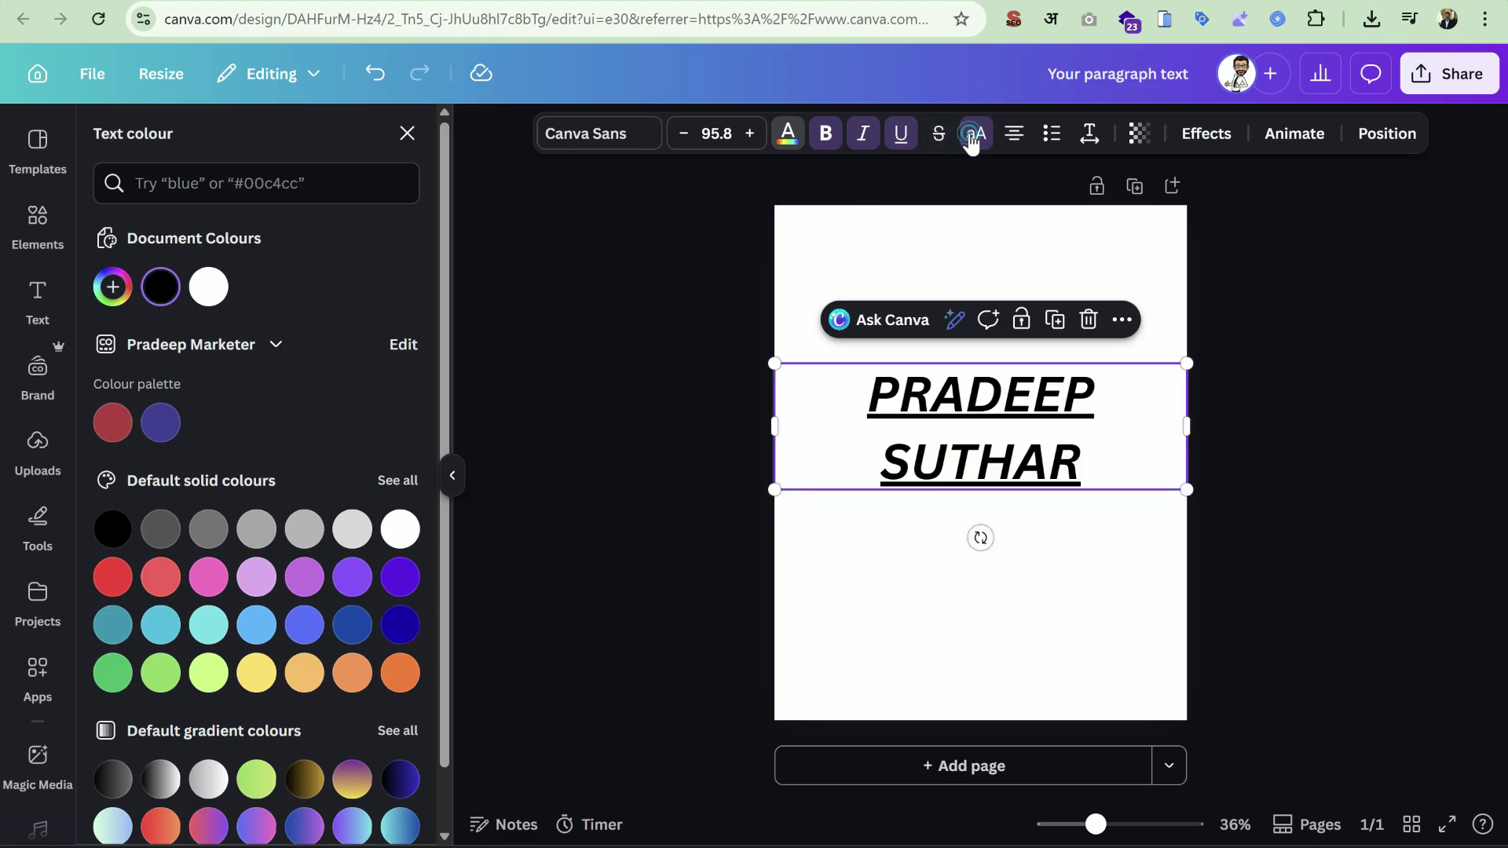
pyautogui.click(972, 140)
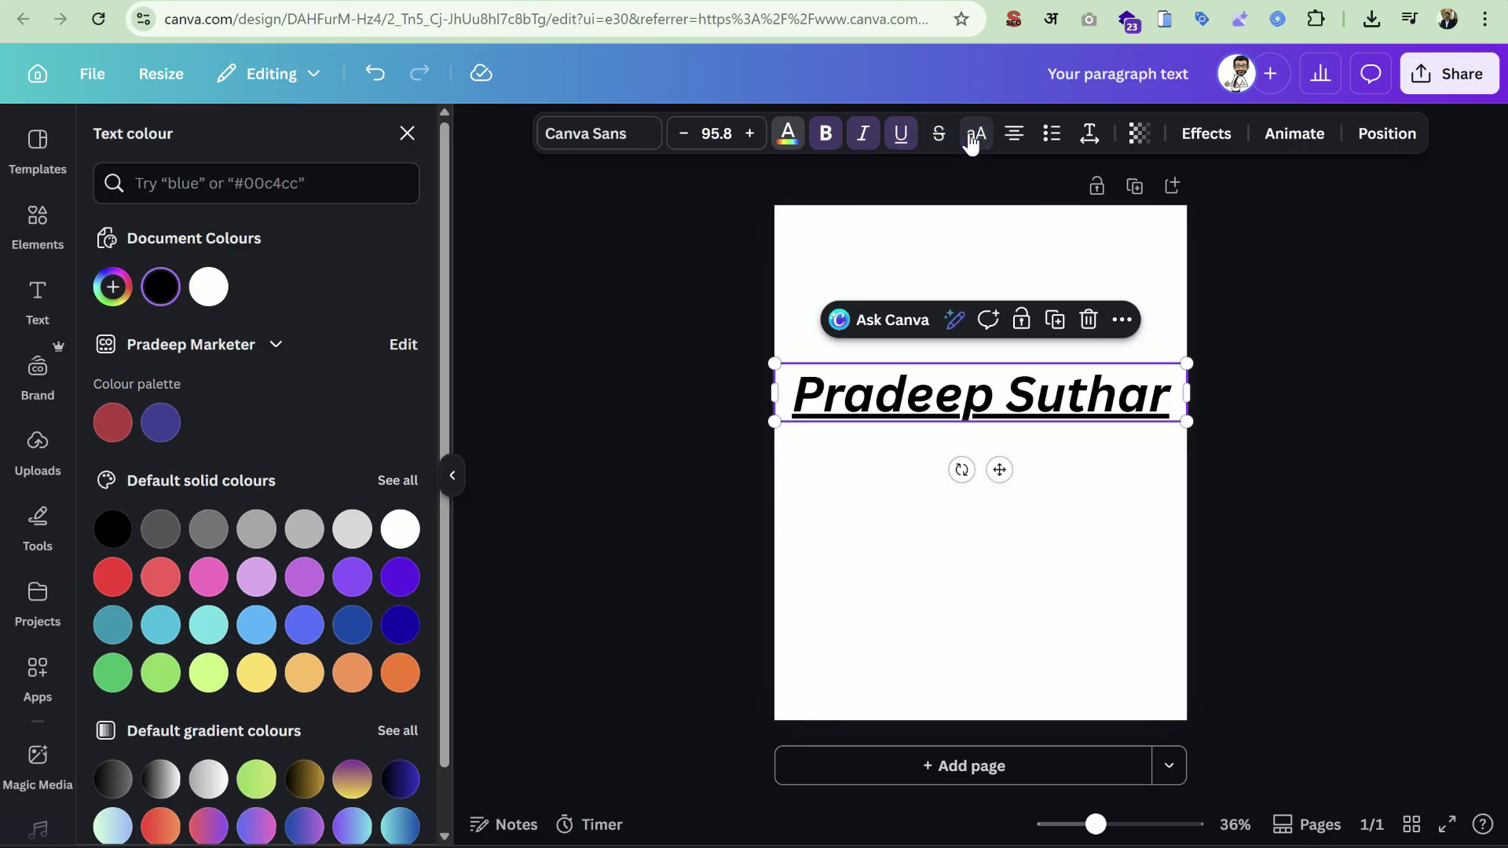
# Left-align the heading, trying bulleted and numbered list formatting before removing it.
pyautogui.click(1019, 140)
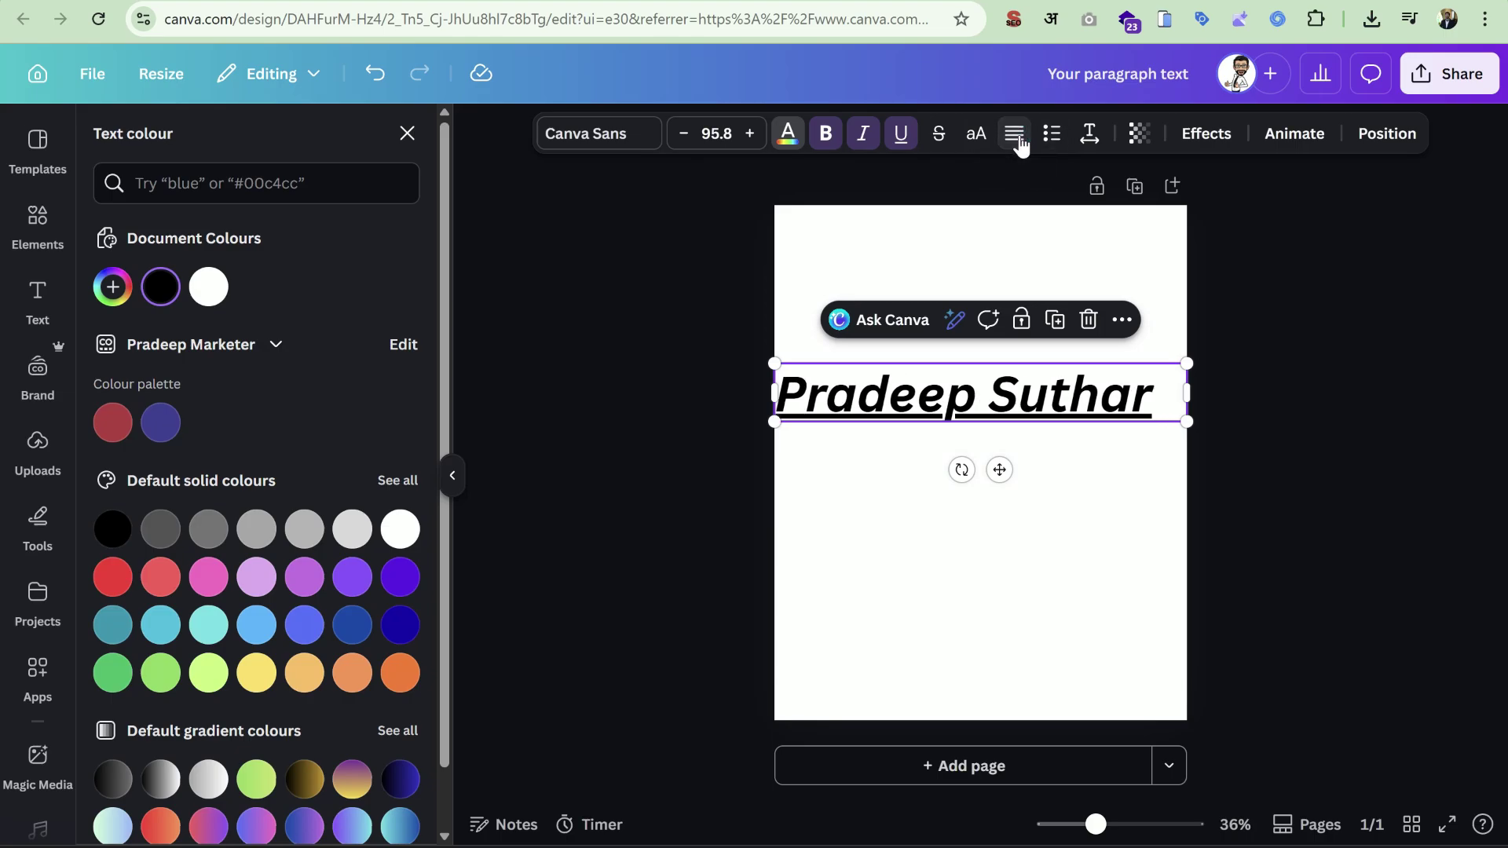
pyautogui.click(1016, 135)
pyautogui.click(1015, 135)
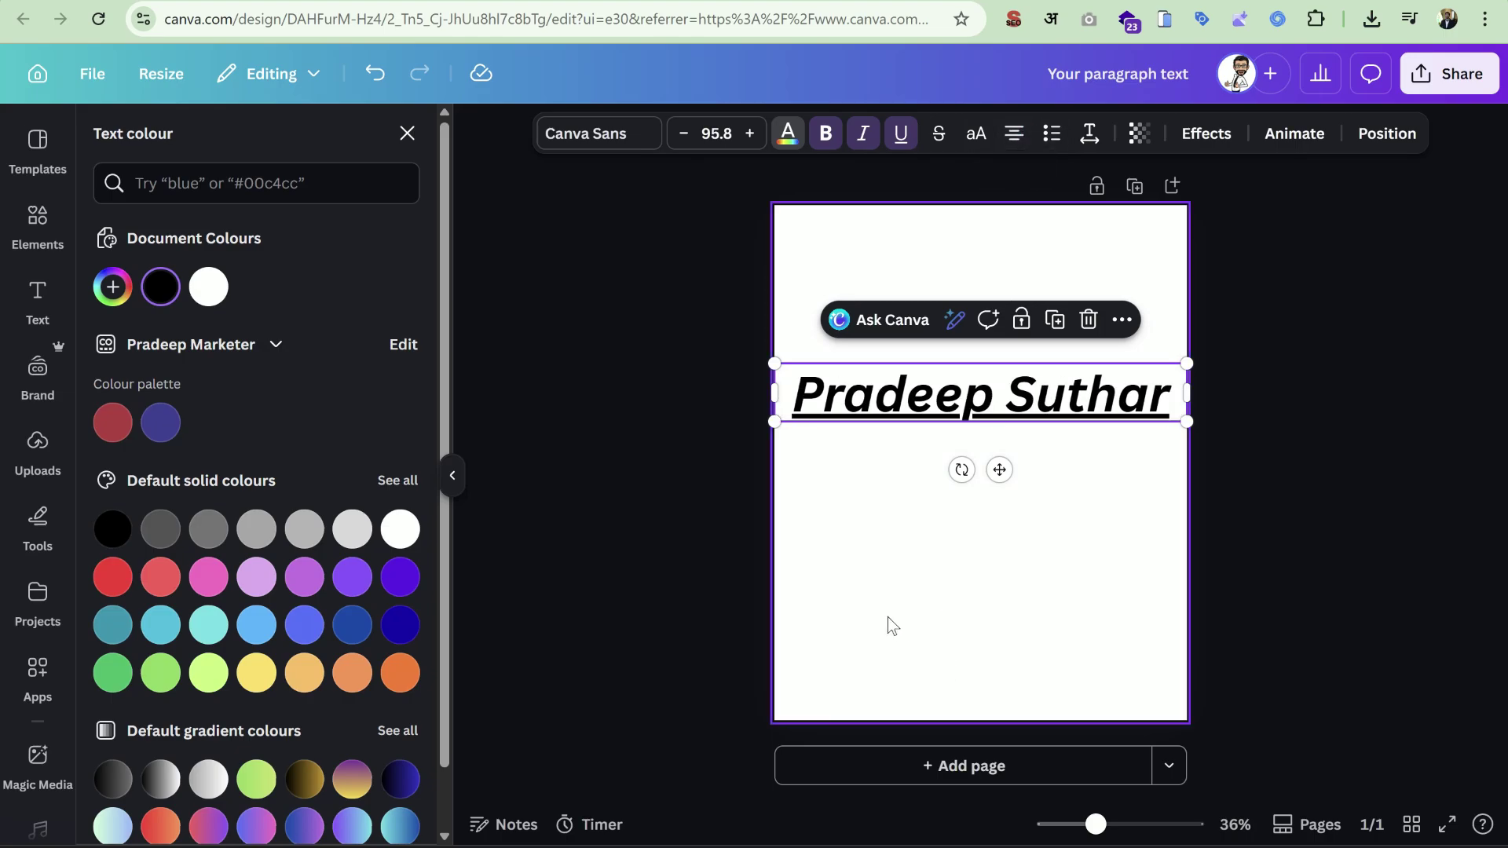
pyautogui.hotkey('ctrl', 'shift', 'l')
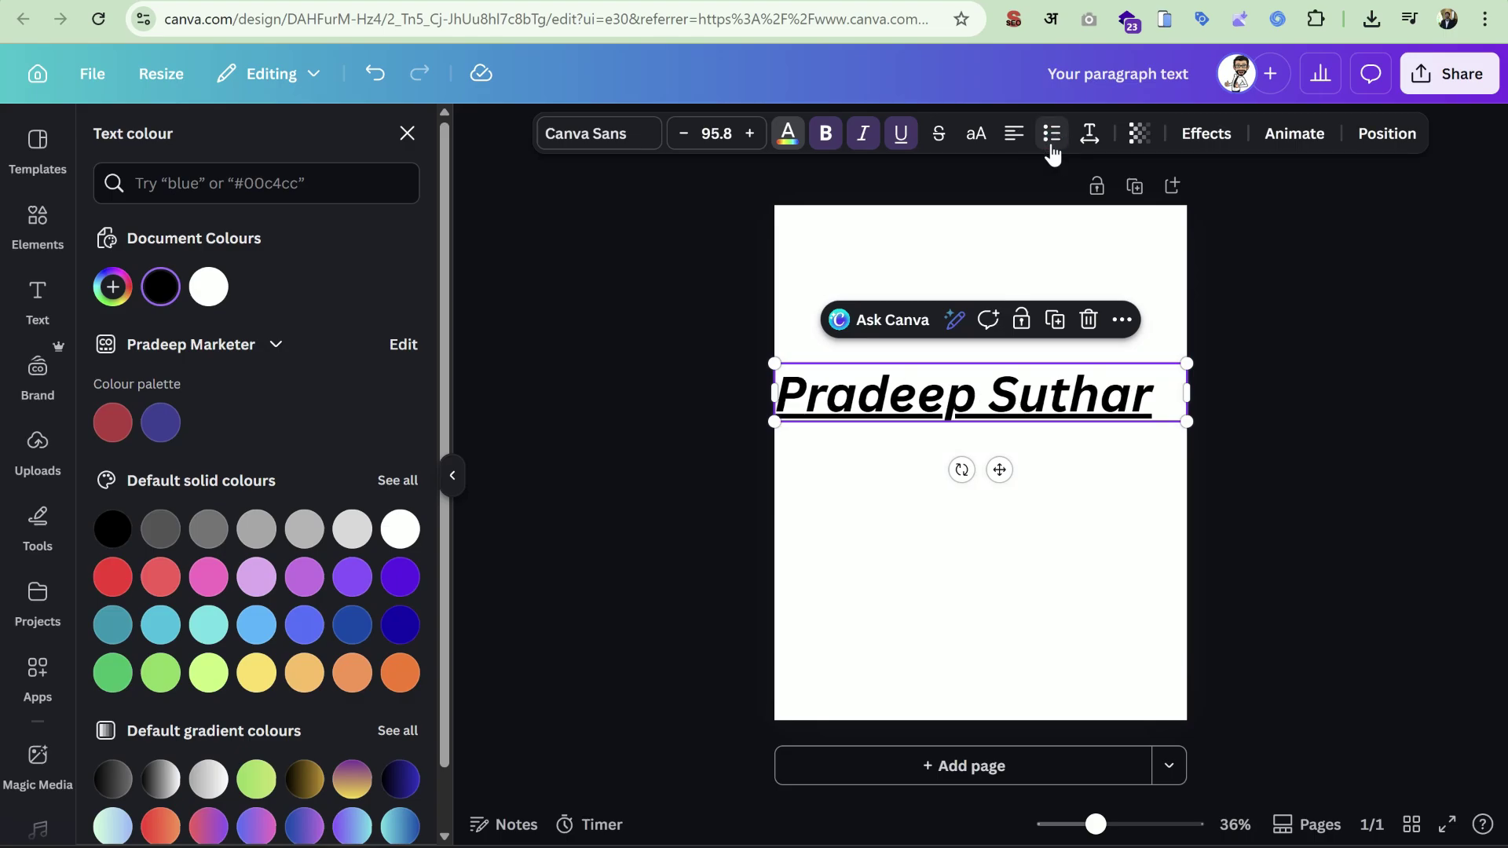
pyautogui.click(1052, 152)
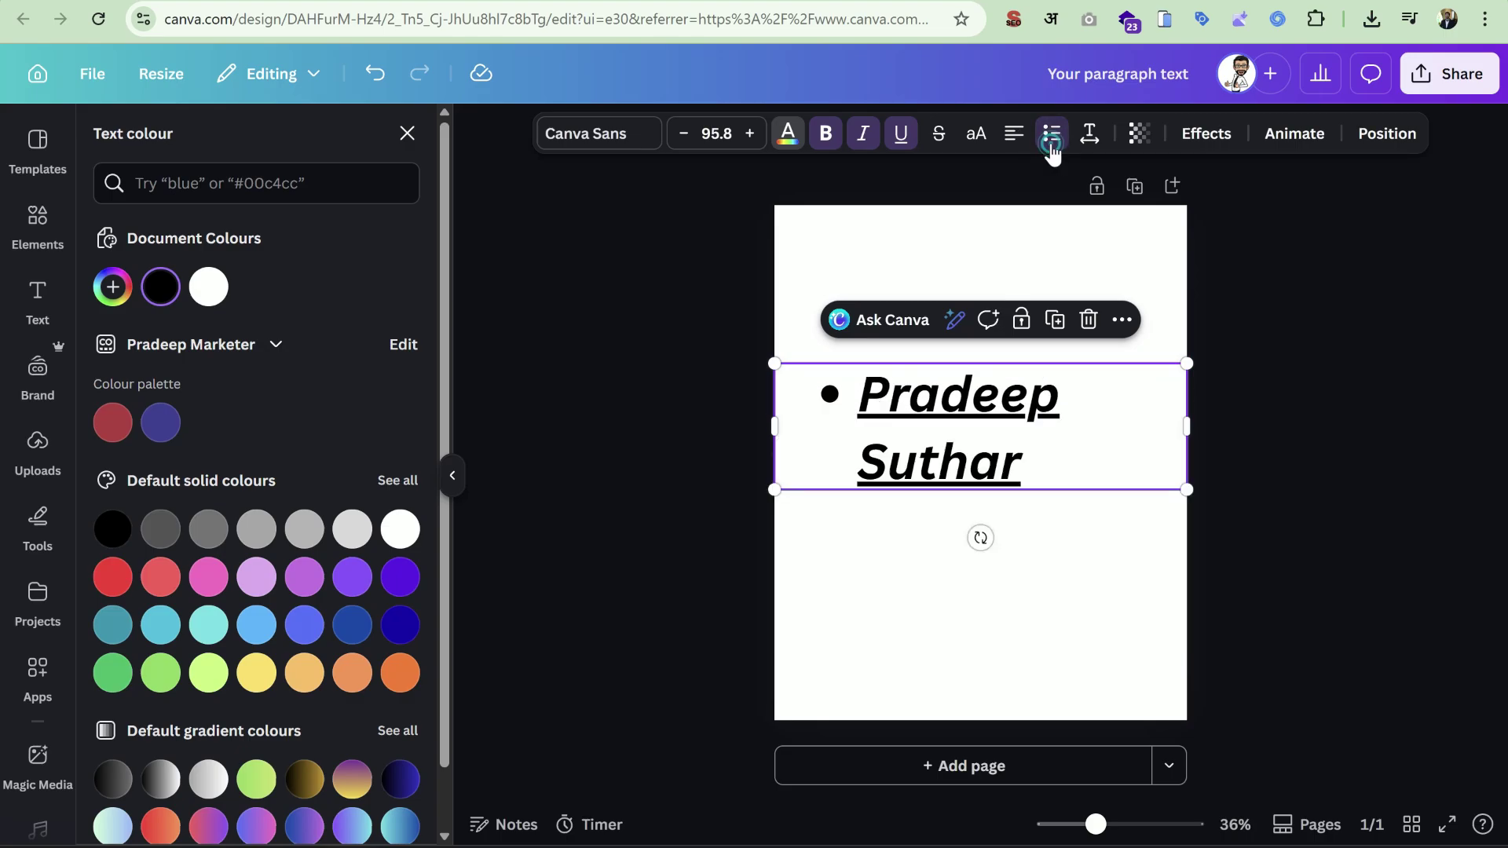
pyautogui.click(1053, 152)
pyautogui.click(1052, 152)
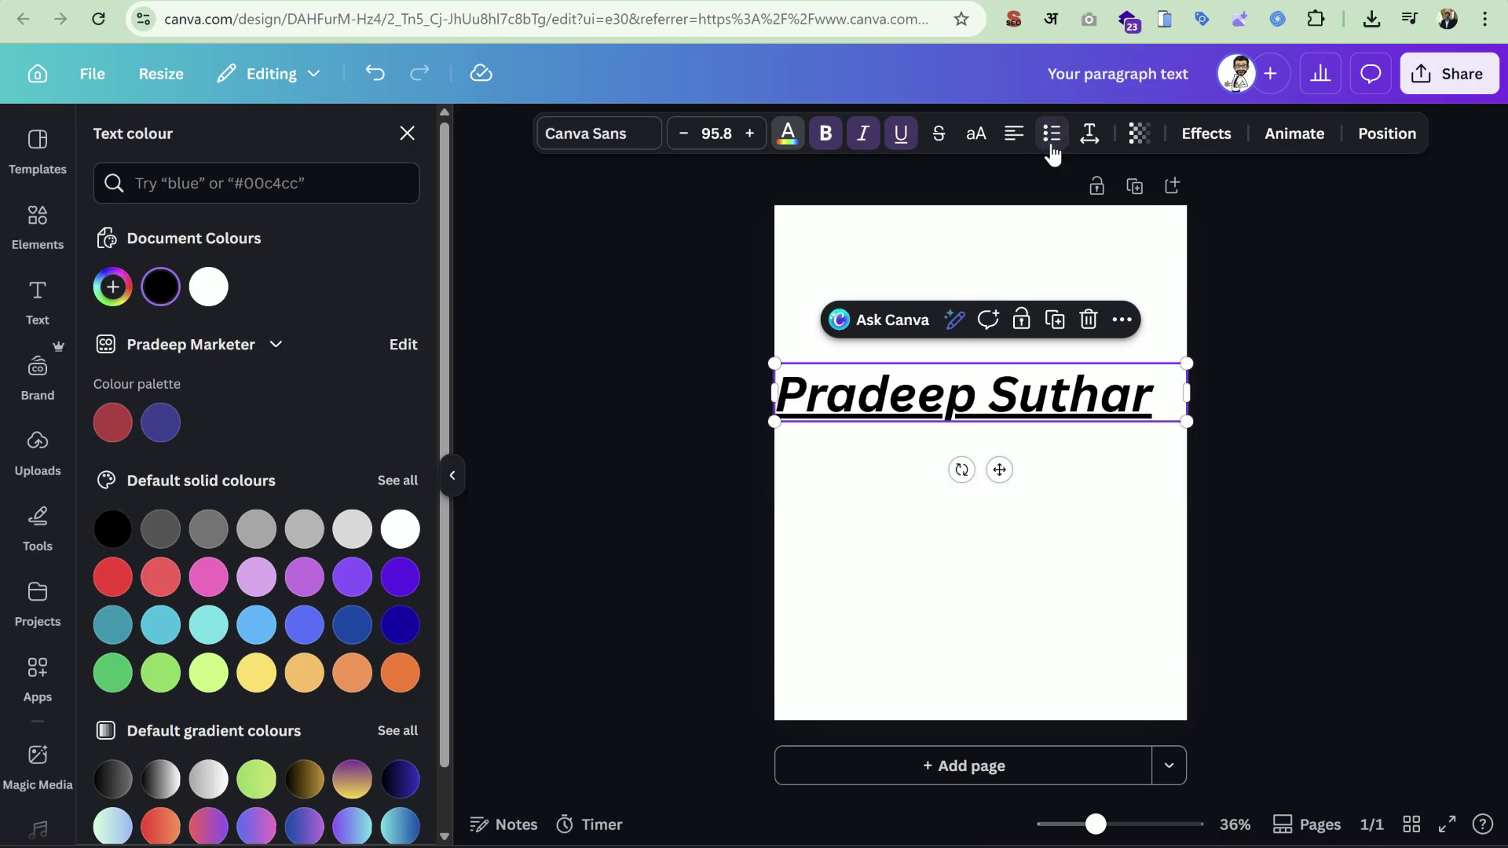
# Set the heading's line spacing to 1.75, widening then reducing the letter spacing.
pyautogui.click(1089, 135)
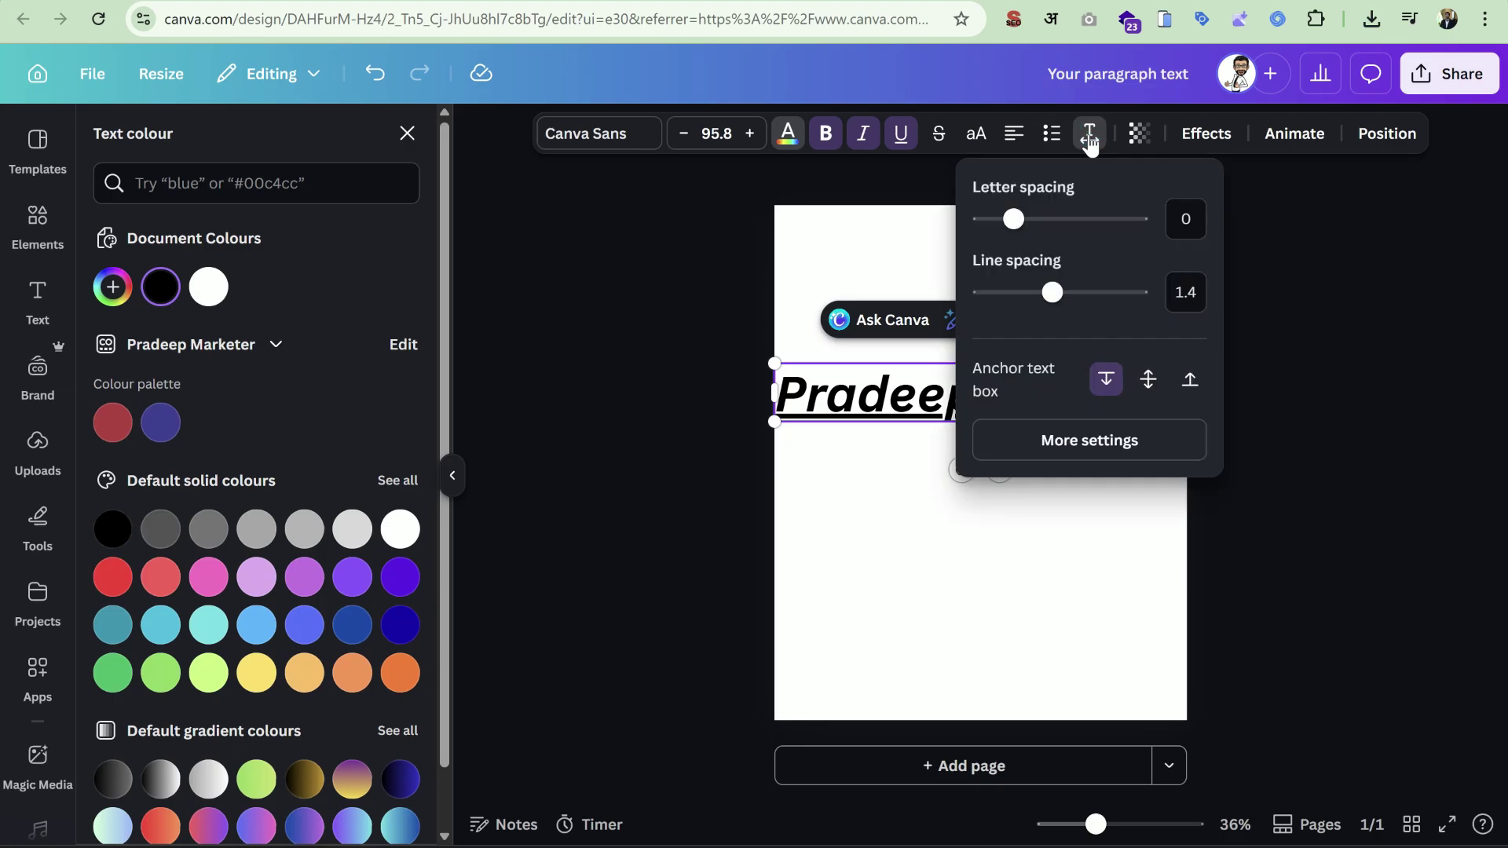
pyautogui.moveTo(1016, 223)
pyautogui.mouseDown()
pyautogui.moveTo(1081, 221)
pyautogui.moveTo(1038, 220)
pyautogui.mouseUp()
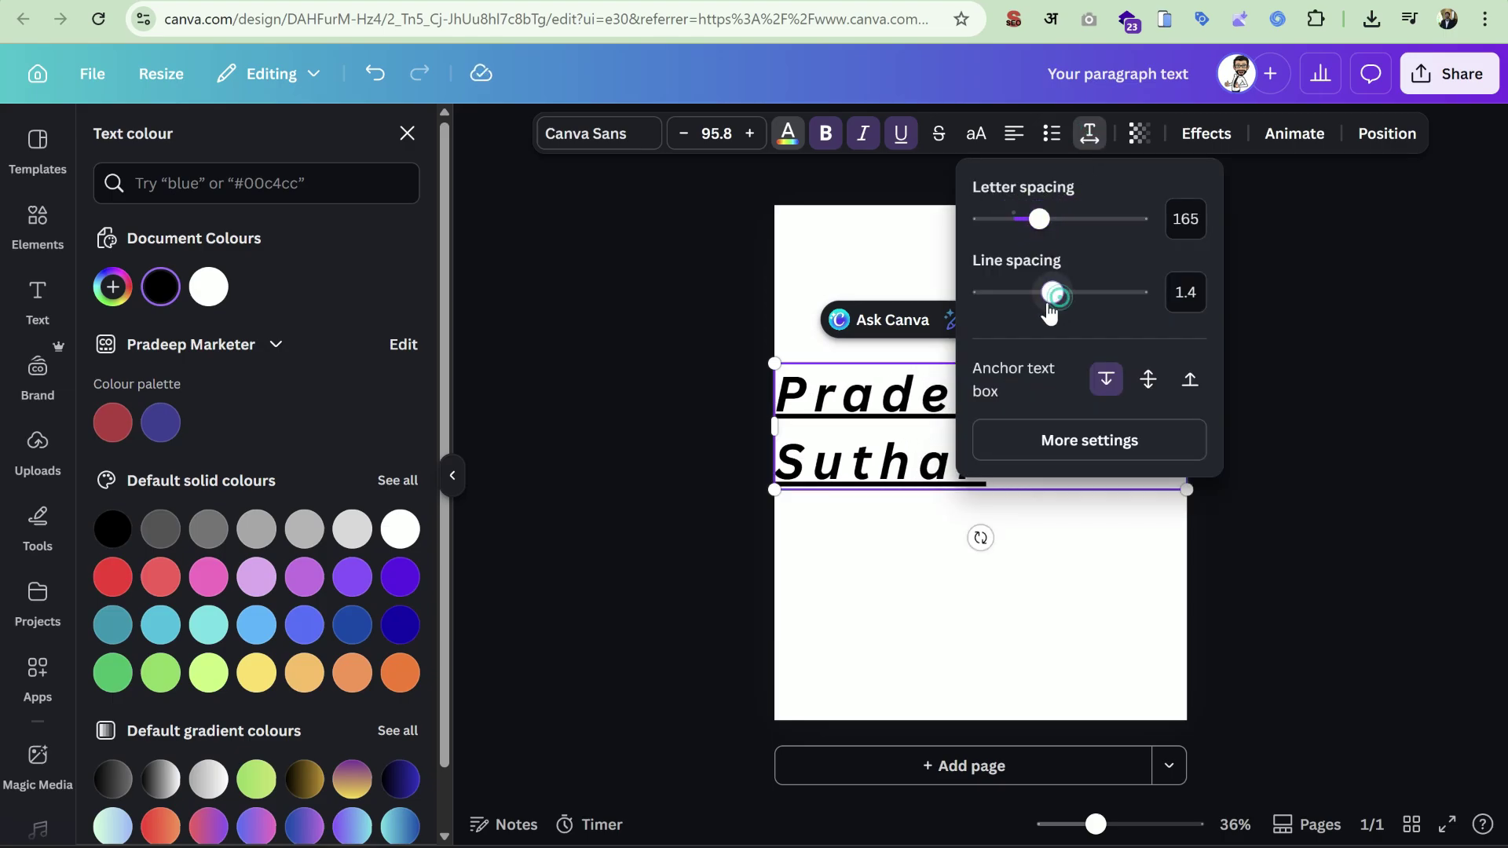
pyautogui.moveTo(1052, 294); pyautogui.dragTo(1082, 335)
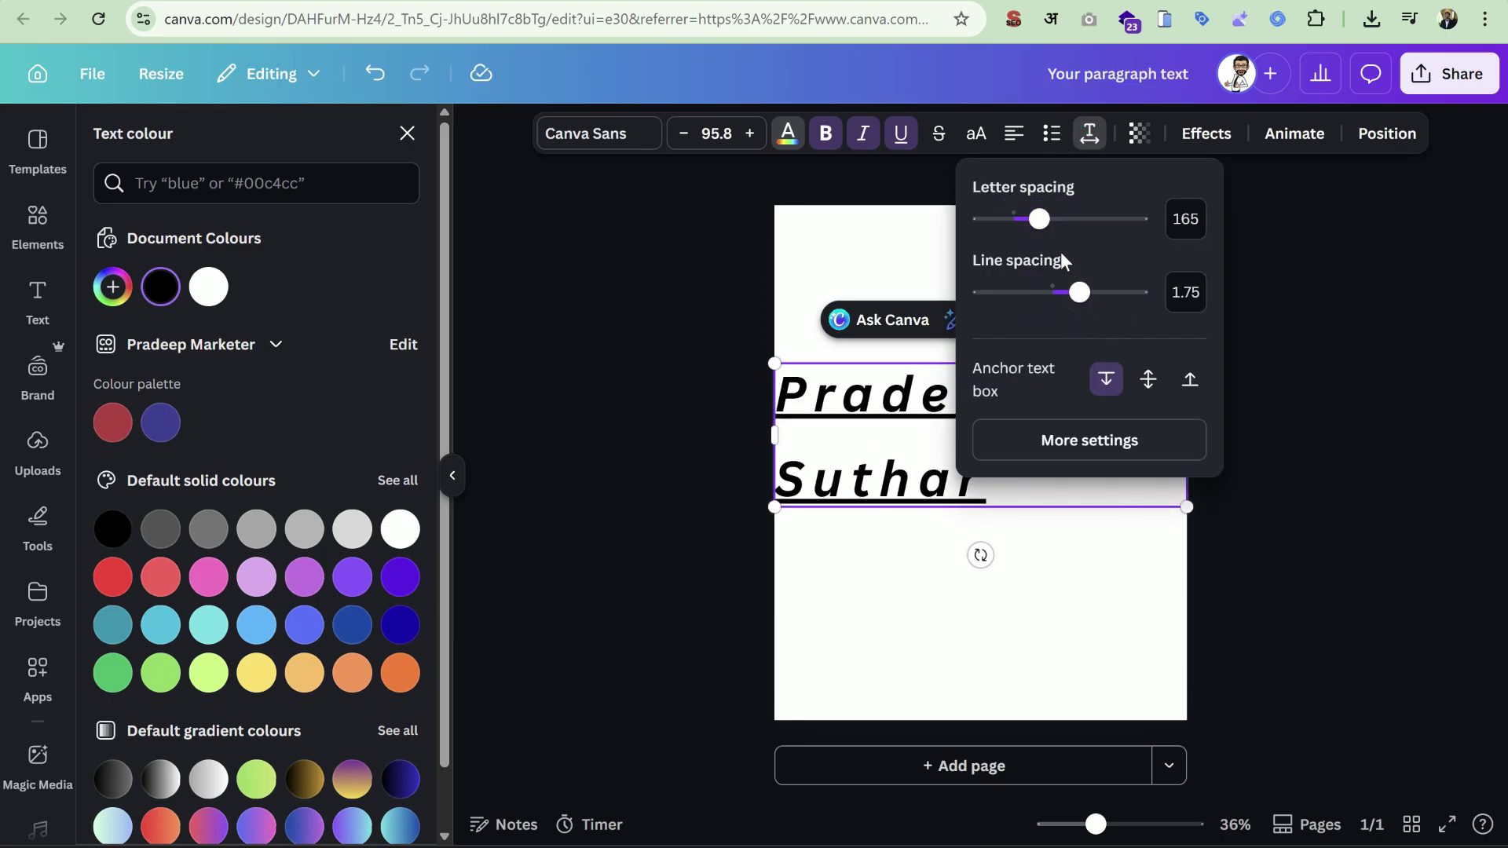
pyautogui.moveTo(1038, 219); pyautogui.dragTo(1021, 220)
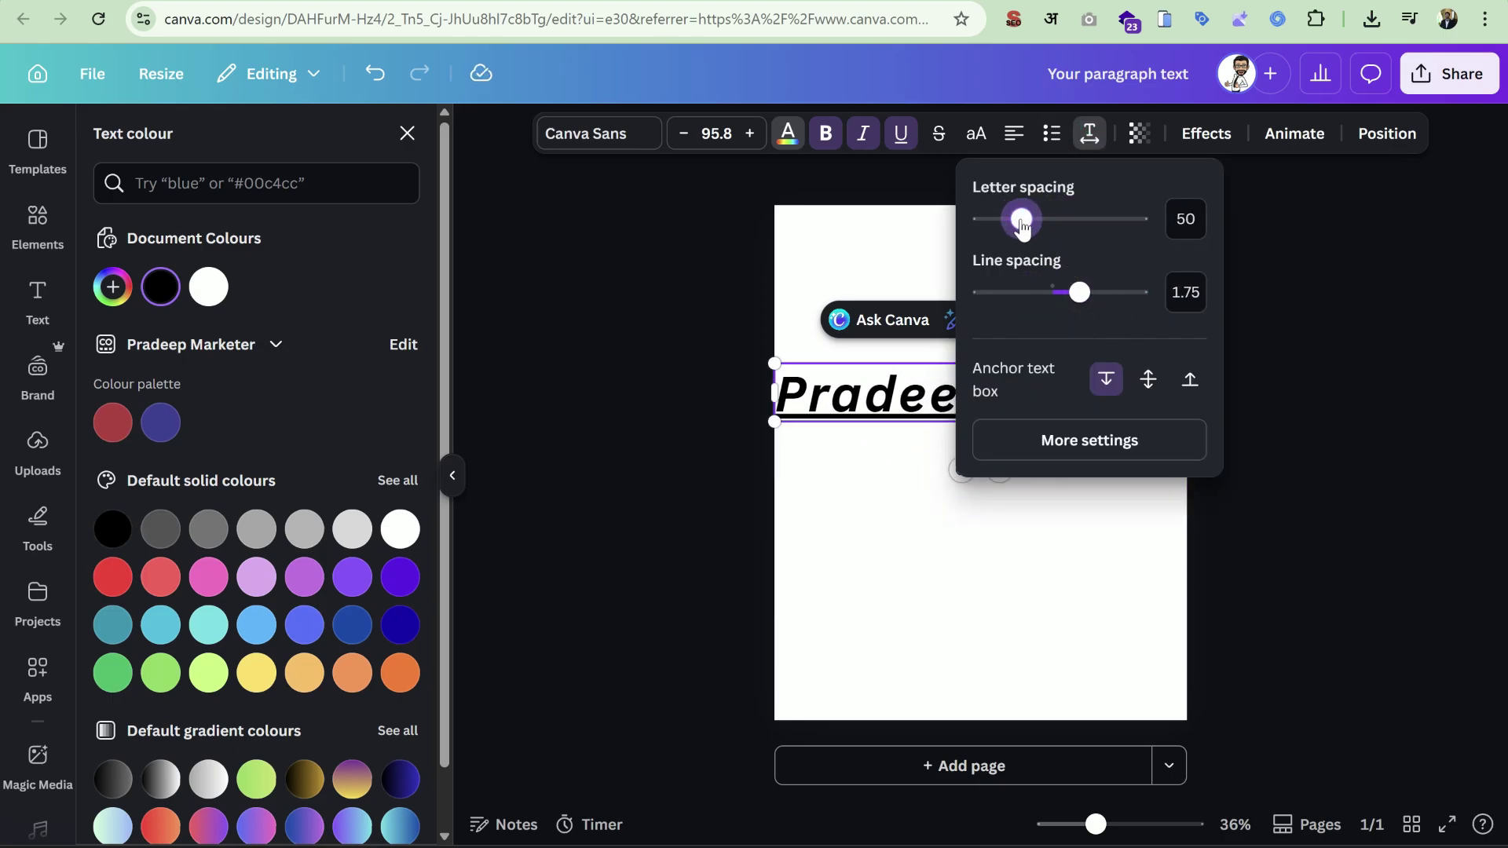
# In Advanced settings keep kerning on and the standard ligatures option, then close the panel.
pyautogui.click(1127, 445)
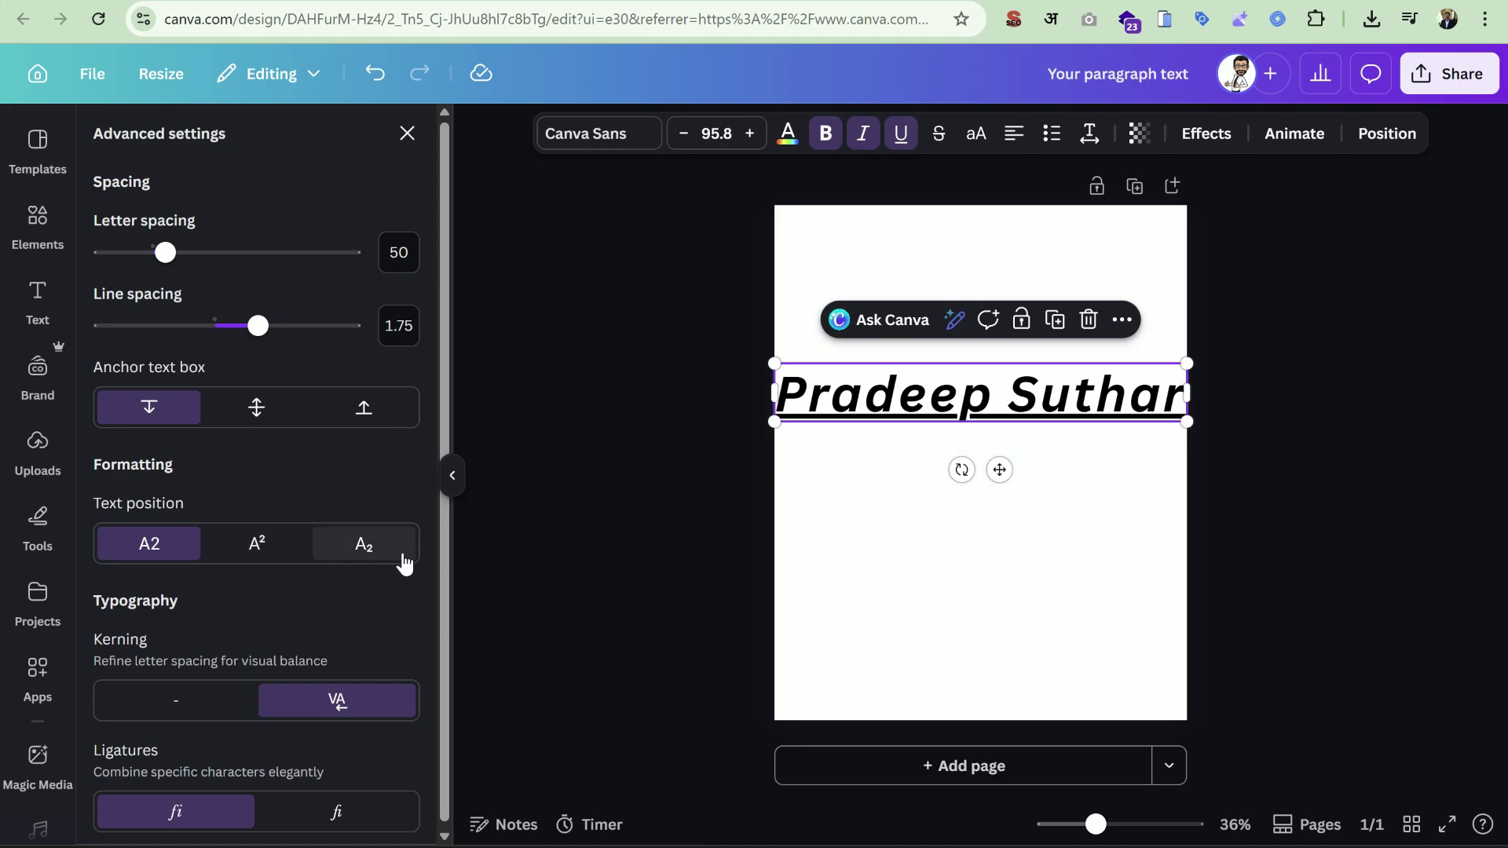
pyautogui.scroll(-1, 402, 562)
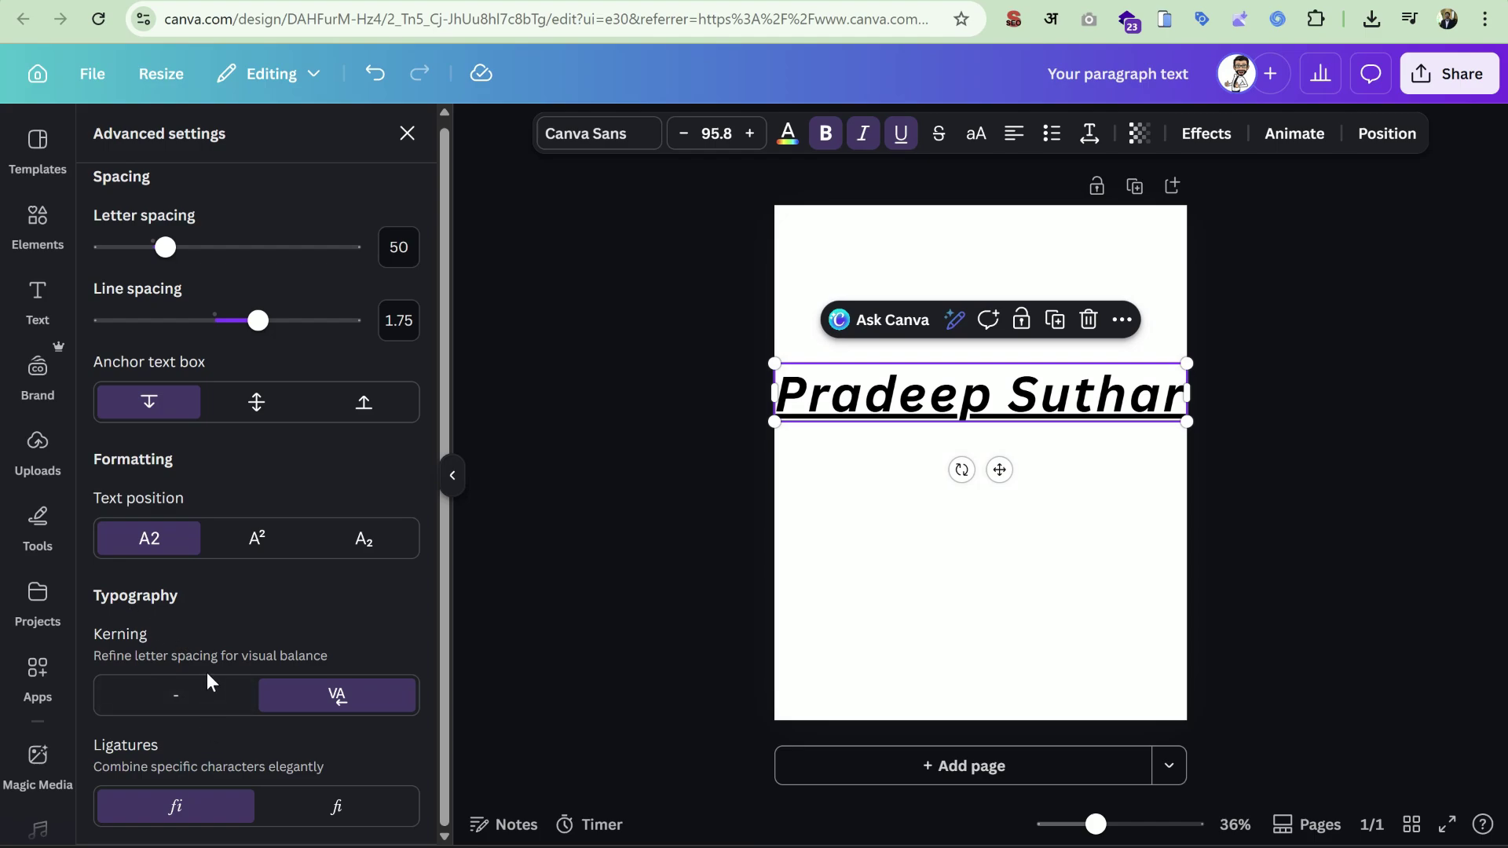
pyautogui.click(214, 694)
pyautogui.click(310, 695)
pyautogui.click(287, 809)
pyautogui.click(191, 813)
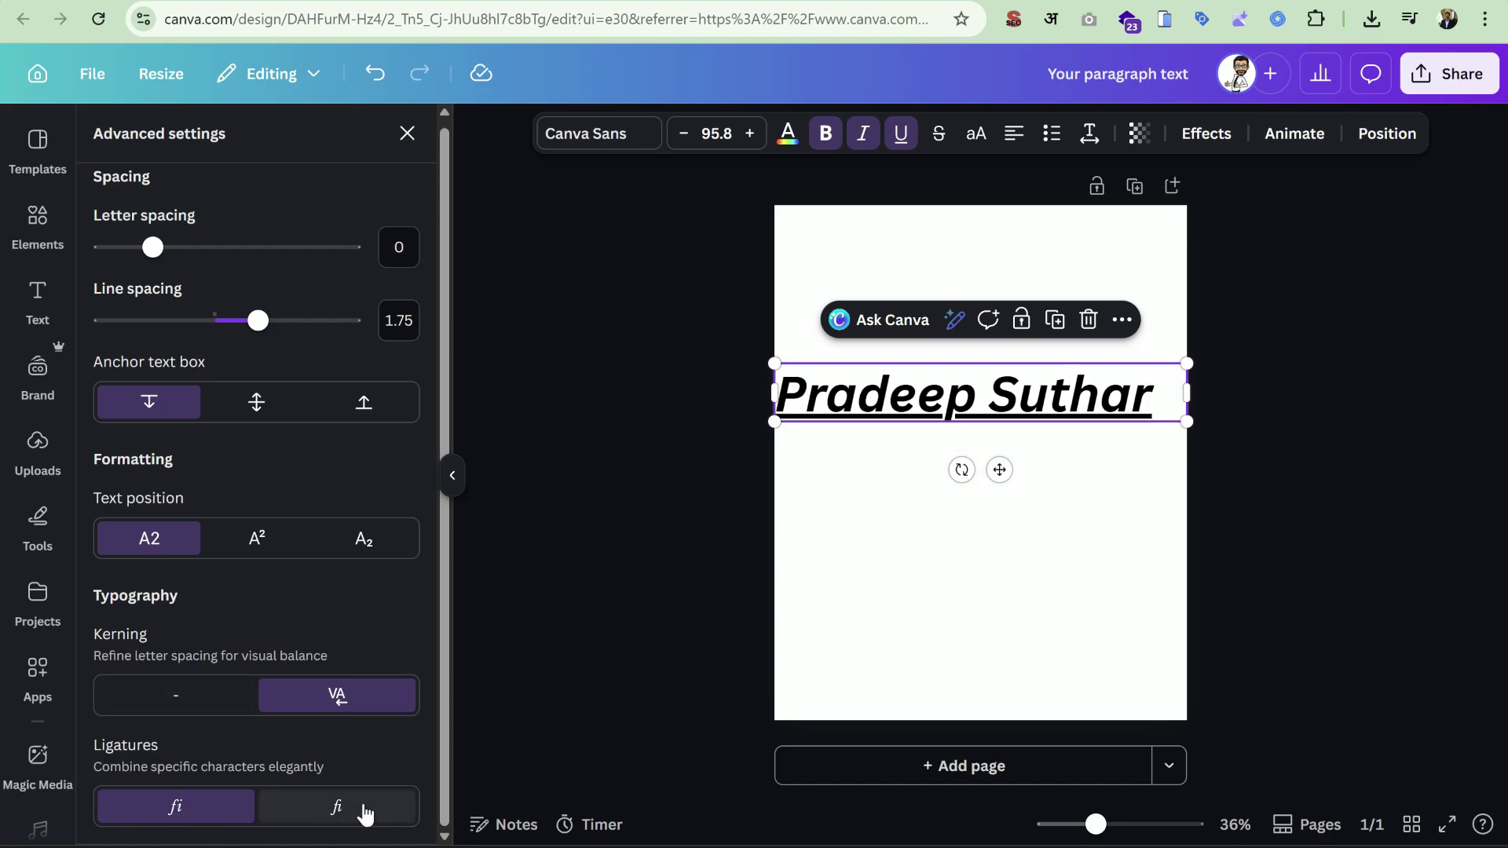
pyautogui.click(364, 811)
pyautogui.click(205, 807)
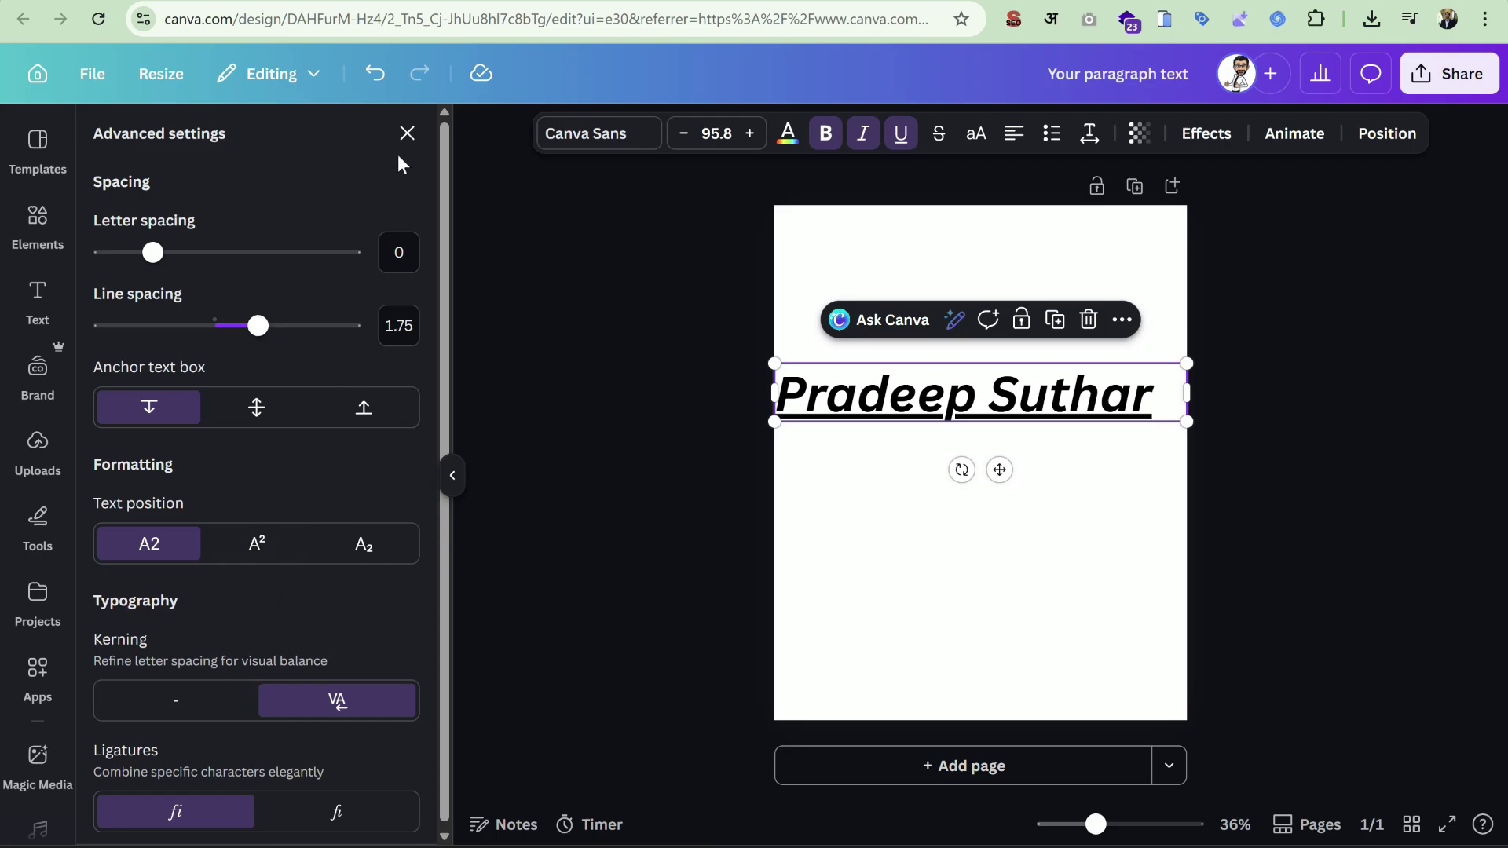
pyautogui.click(407, 134)
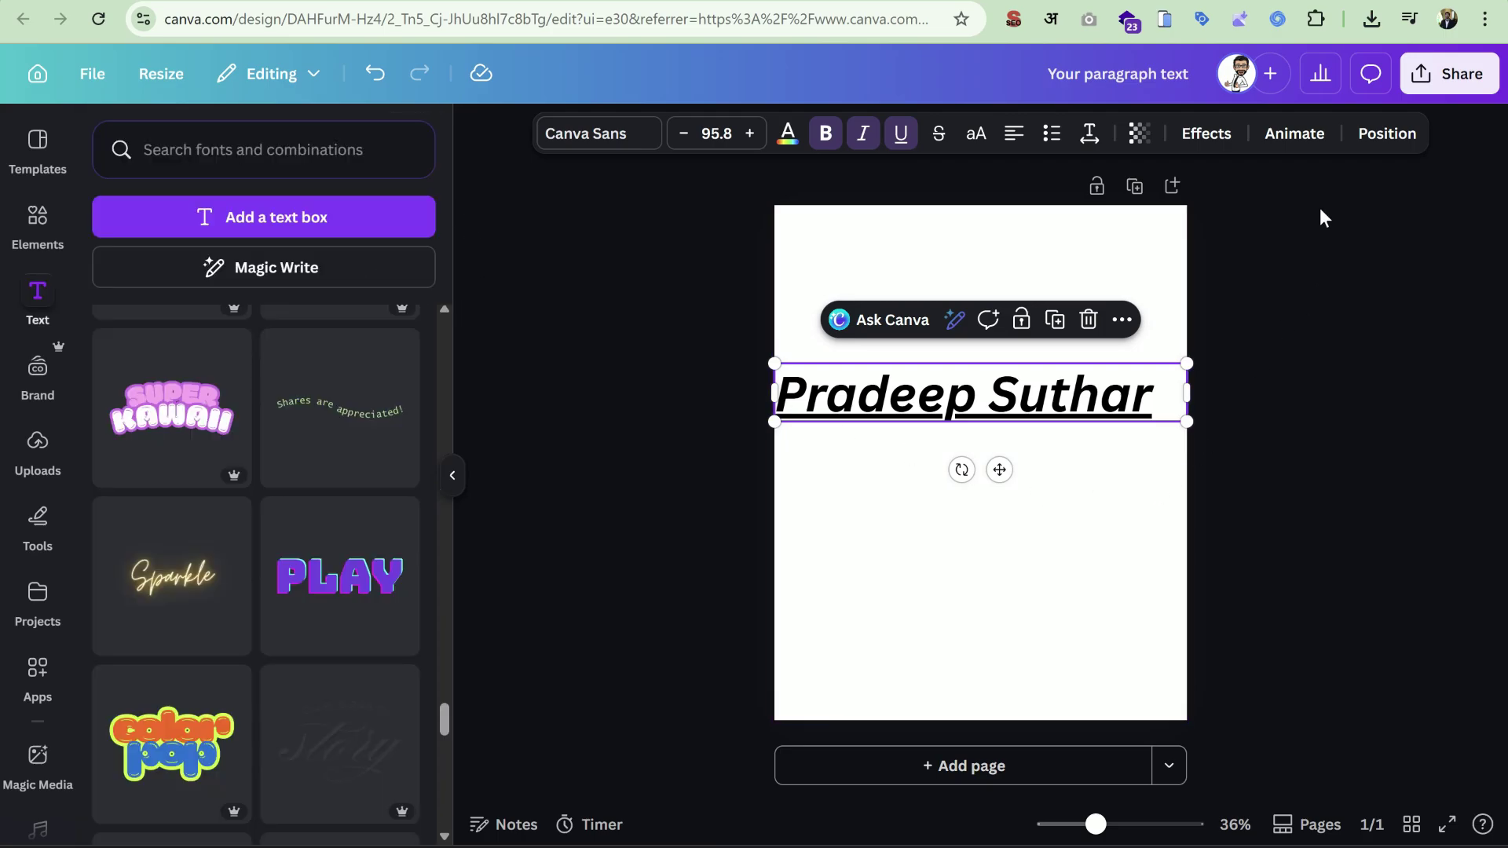
# Apply the Curve effect with curvature reset to 0 and nudge the heading slightly right and down.
pyautogui.click(1215, 142)
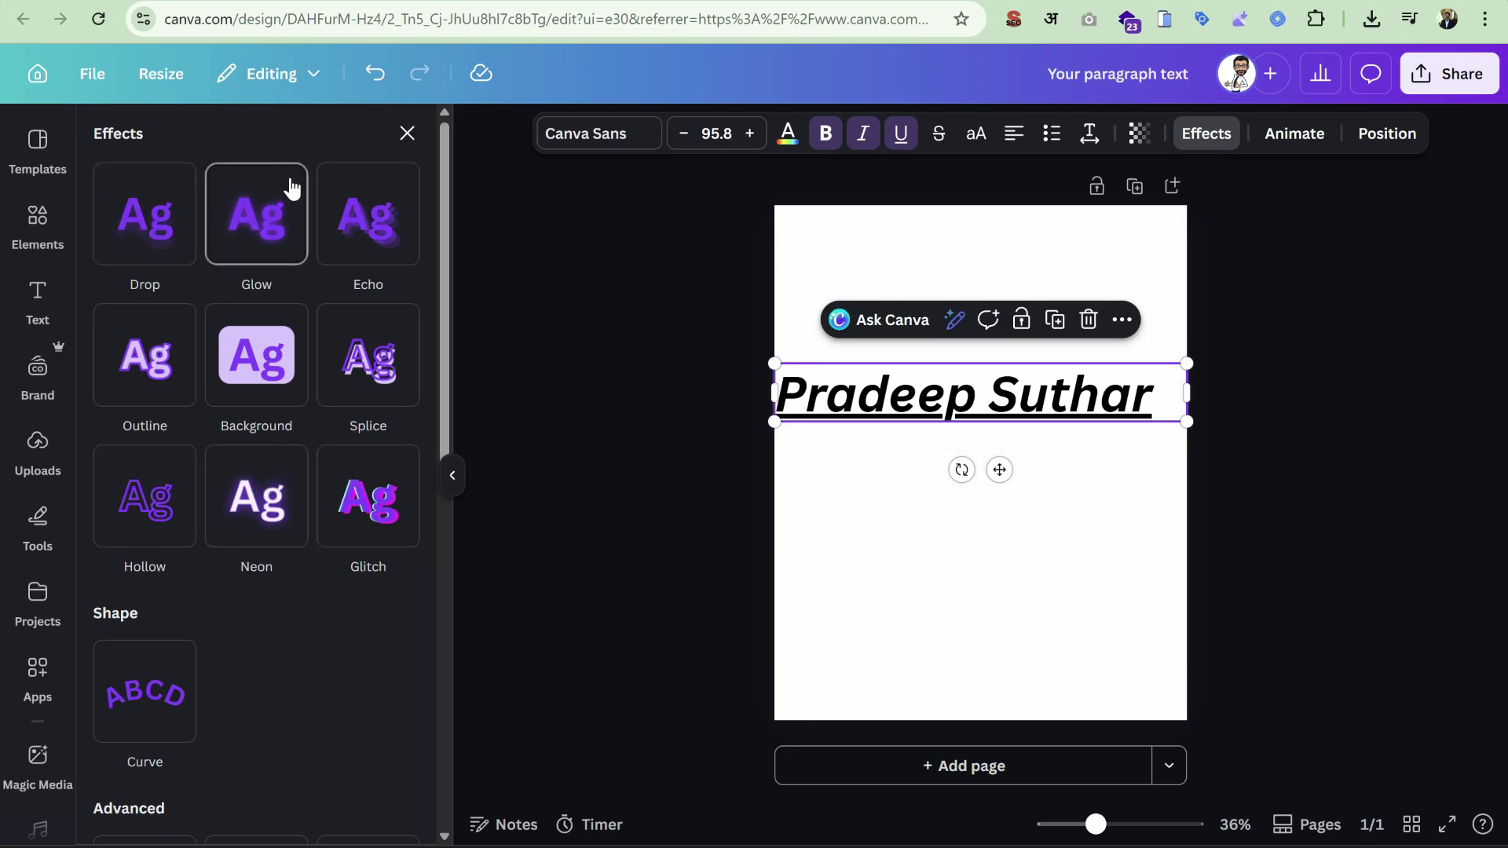
pyautogui.scroll(-4, 197, 274)
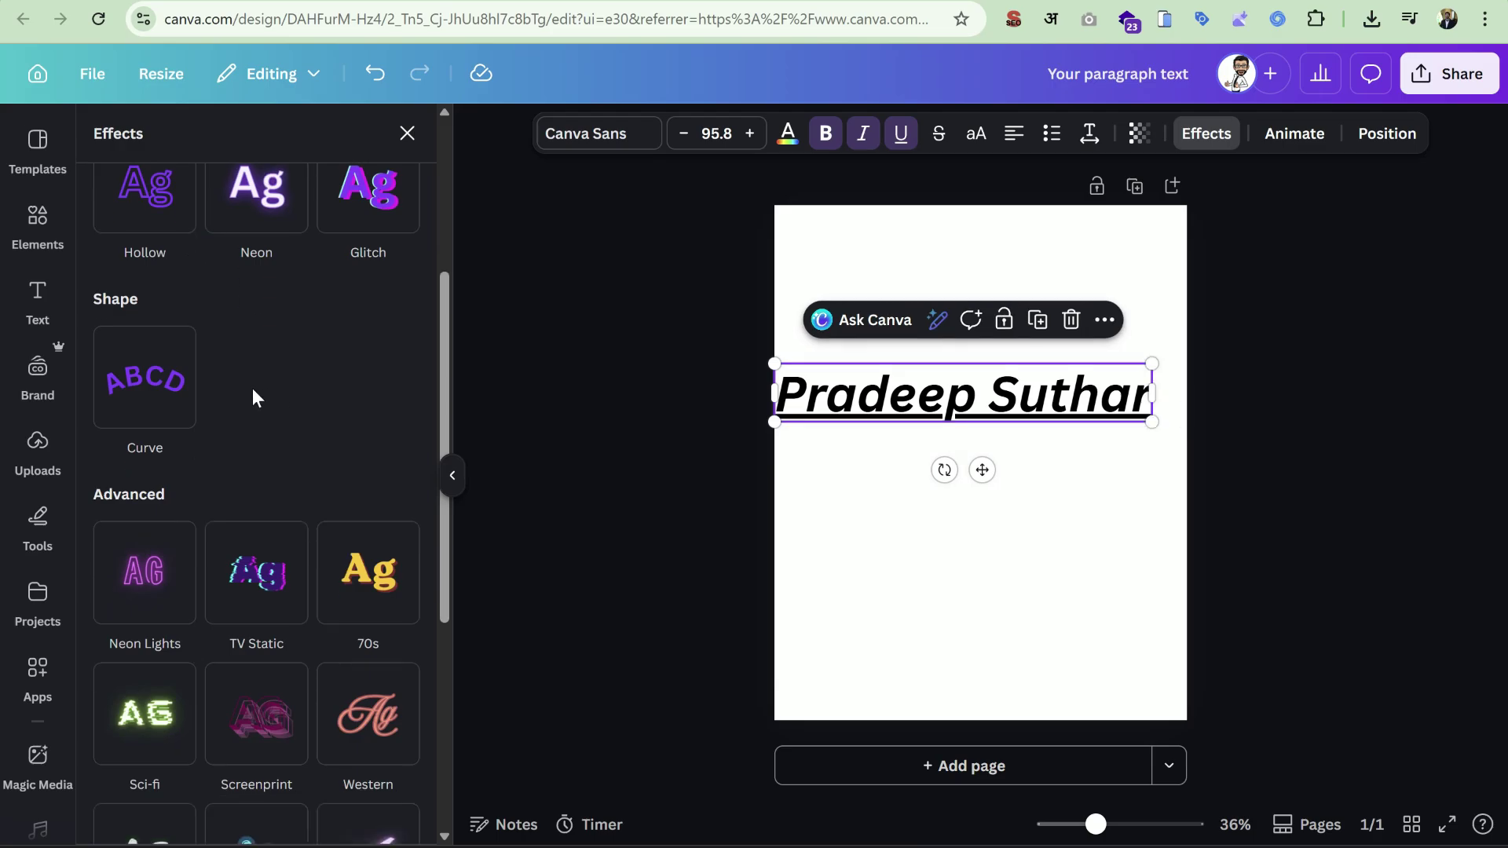
pyautogui.click(187, 377)
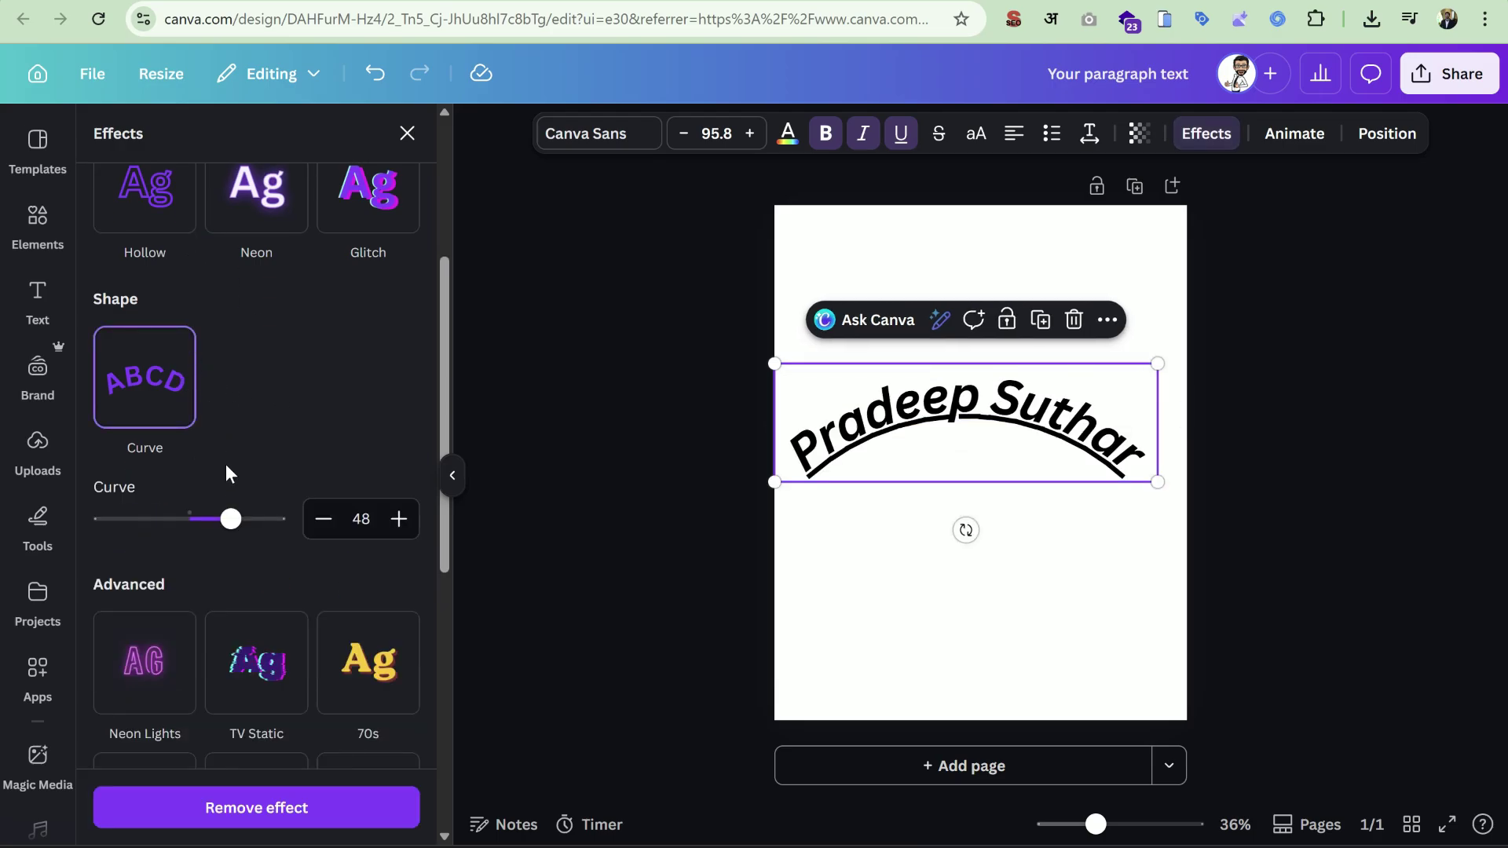
pyautogui.moveTo(230, 520); pyautogui.dragTo(185, 493)
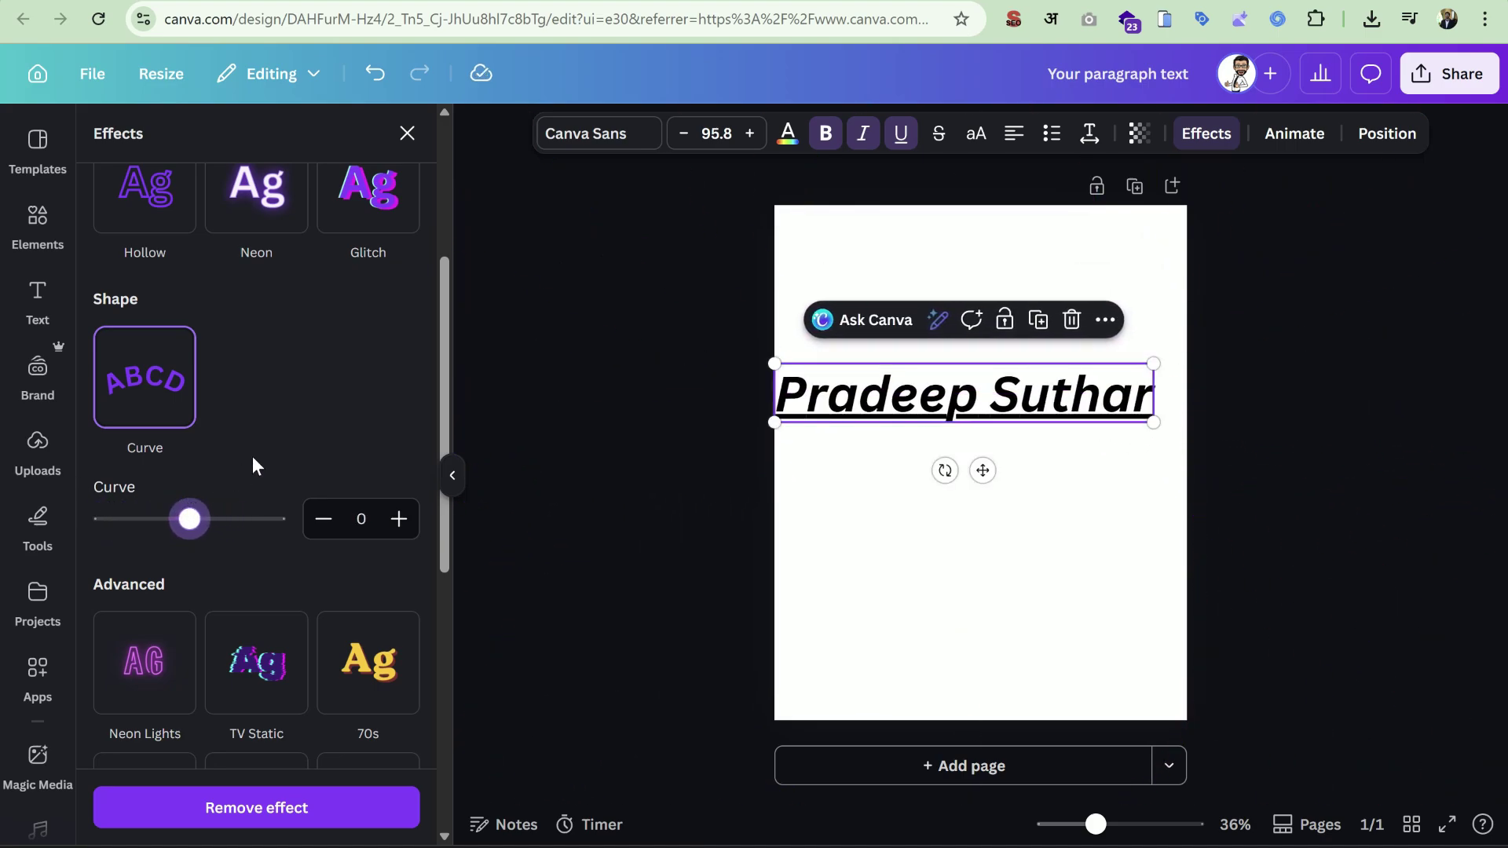
pyautogui.moveTo(964, 387); pyautogui.dragTo(981, 401)
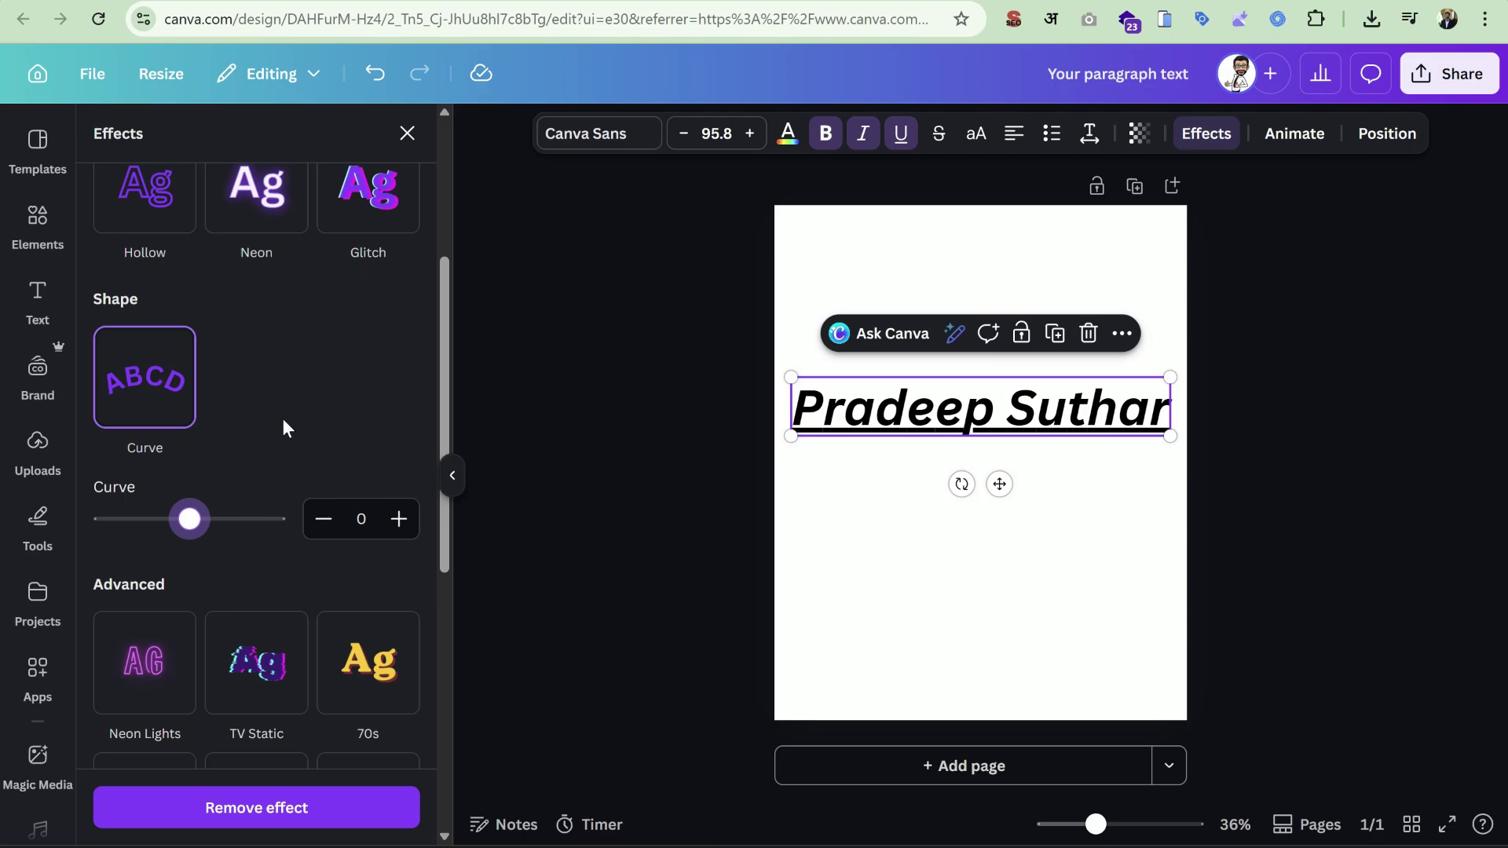
pyautogui.scroll(-4, 291, 487)
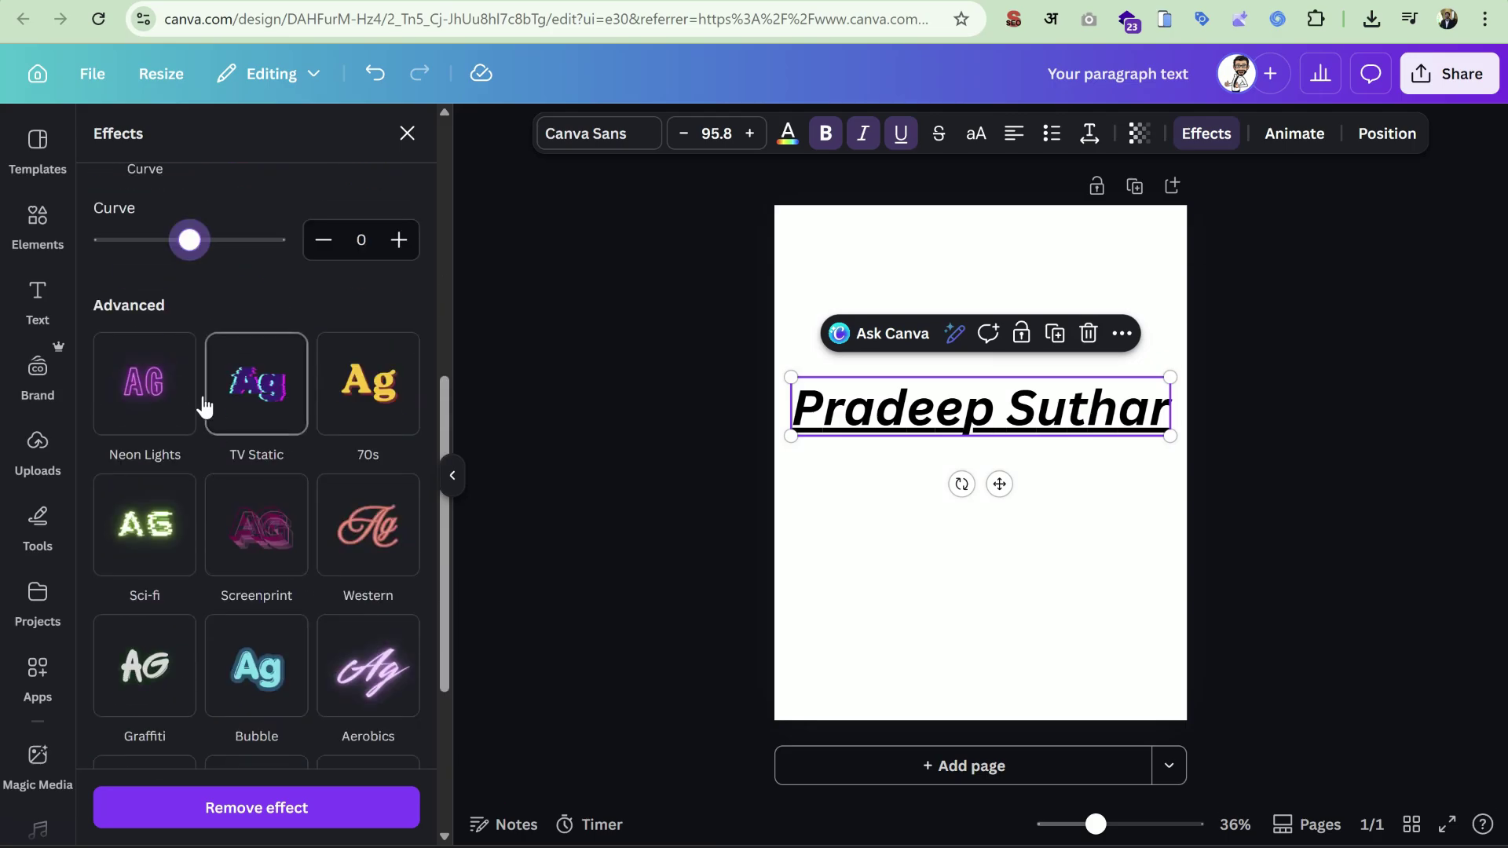
pyautogui.scroll(-4, 209, 502)
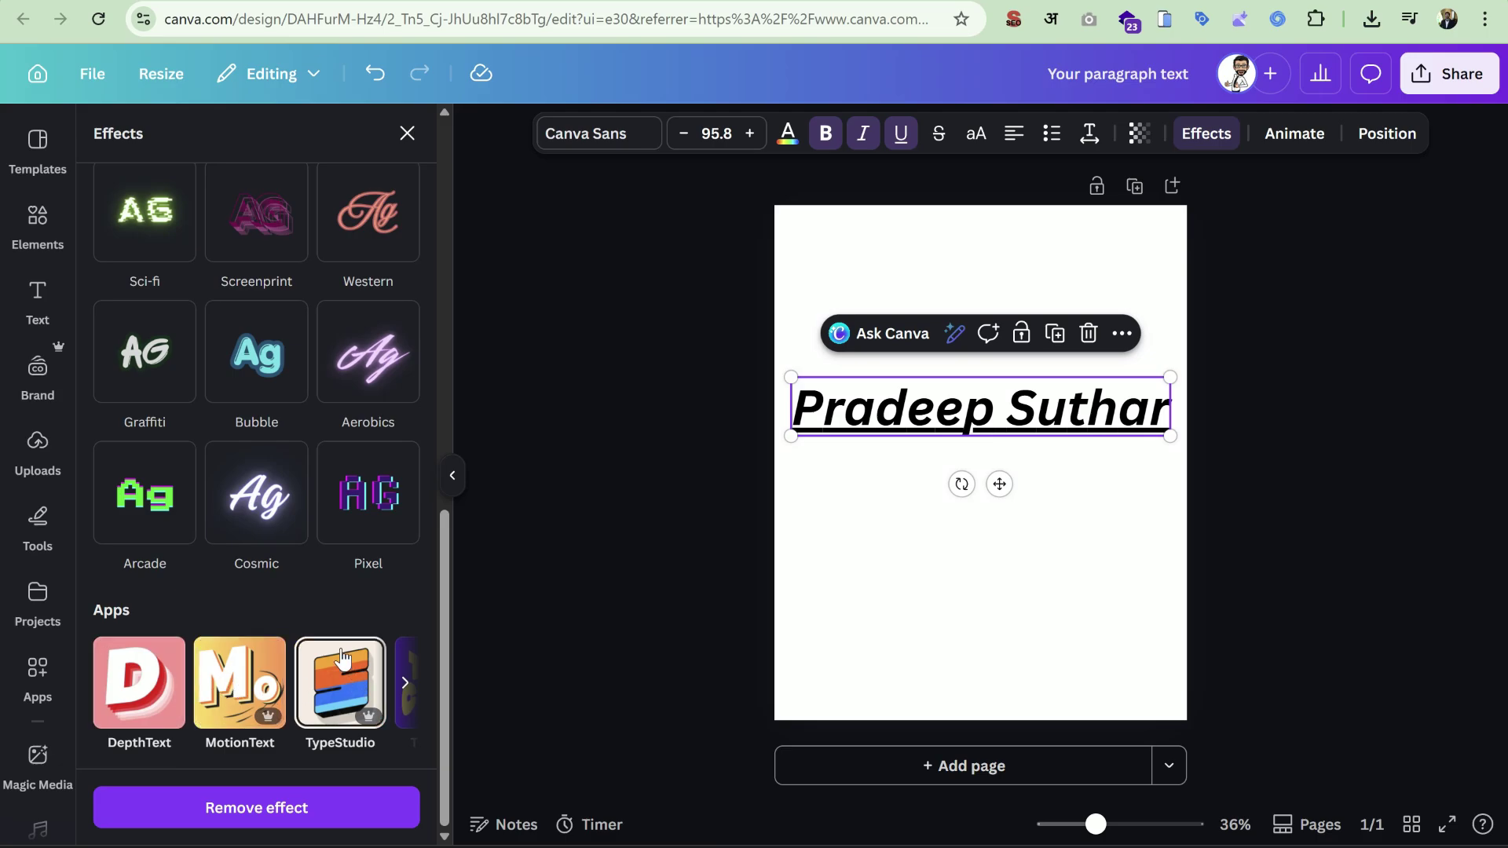
pyautogui.scroll(5, 341, 648)
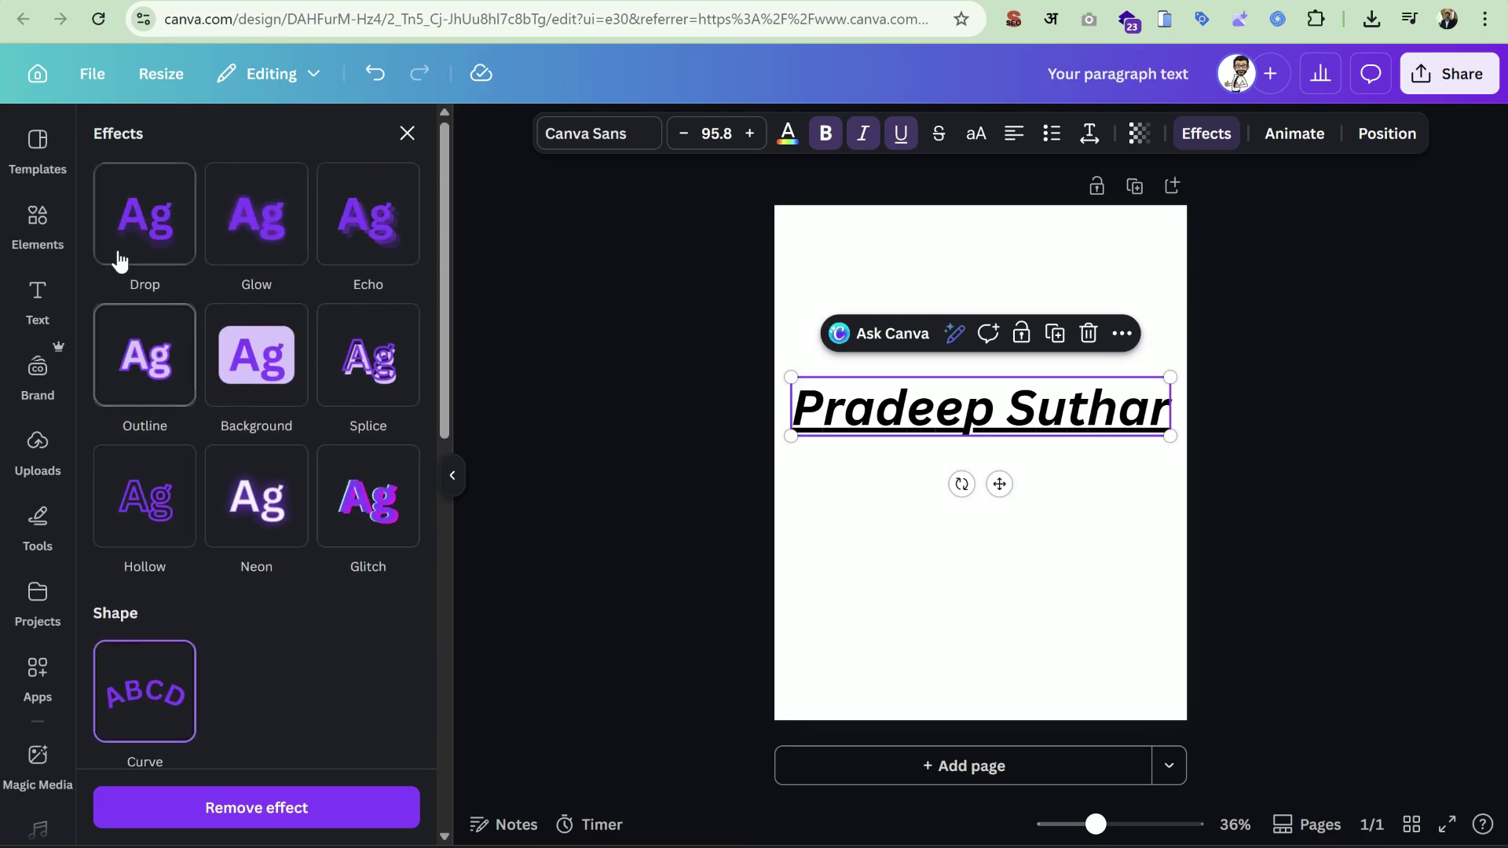
# Apply a Drop shadow effect and remove the heading's underline.
pyautogui.click(163, 213)
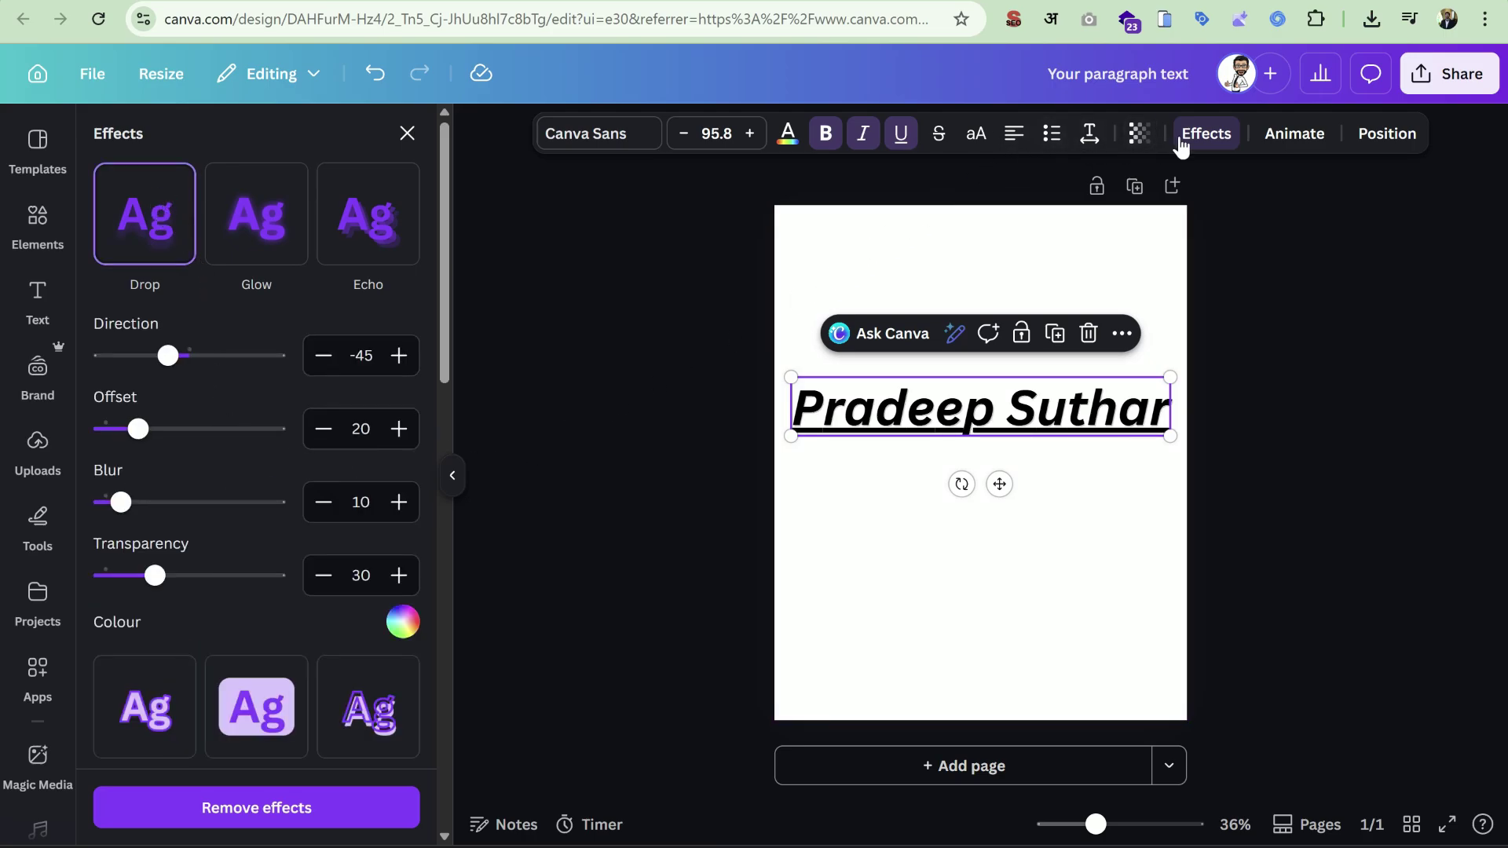
pyautogui.click(898, 135)
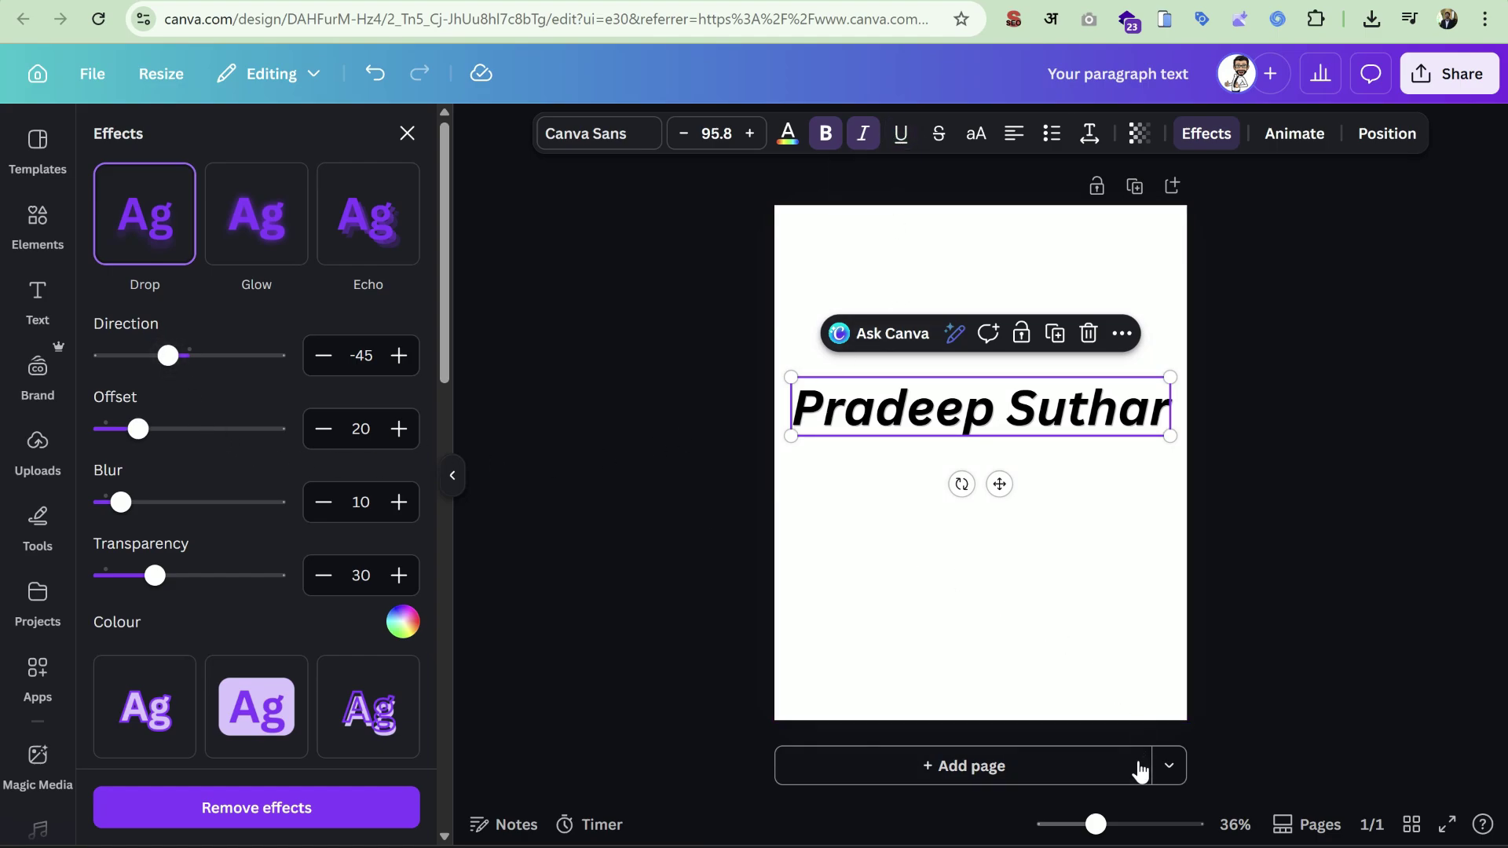
pyautogui.moveTo(1097, 824); pyautogui.dragTo(1129, 824)
pyautogui.scroll(2, 1021, 636)
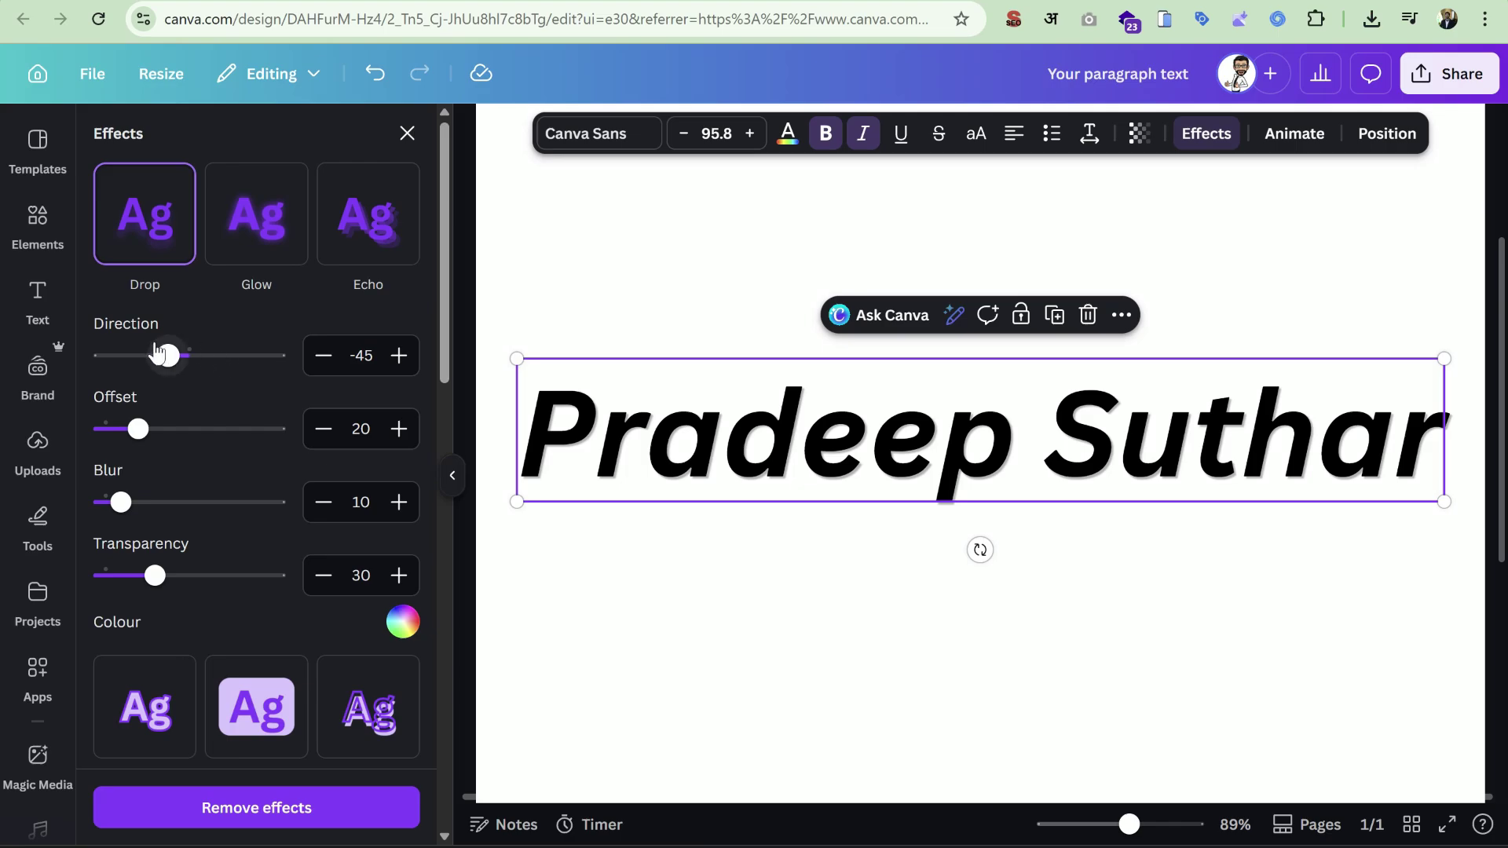
# Set the drop shadow to offset 100, blur 50 and transparency 52.
pyautogui.moveTo(155, 575); pyautogui.dragTo(285, 575)
pyautogui.moveTo(121, 502); pyautogui.dragTo(535, 425)
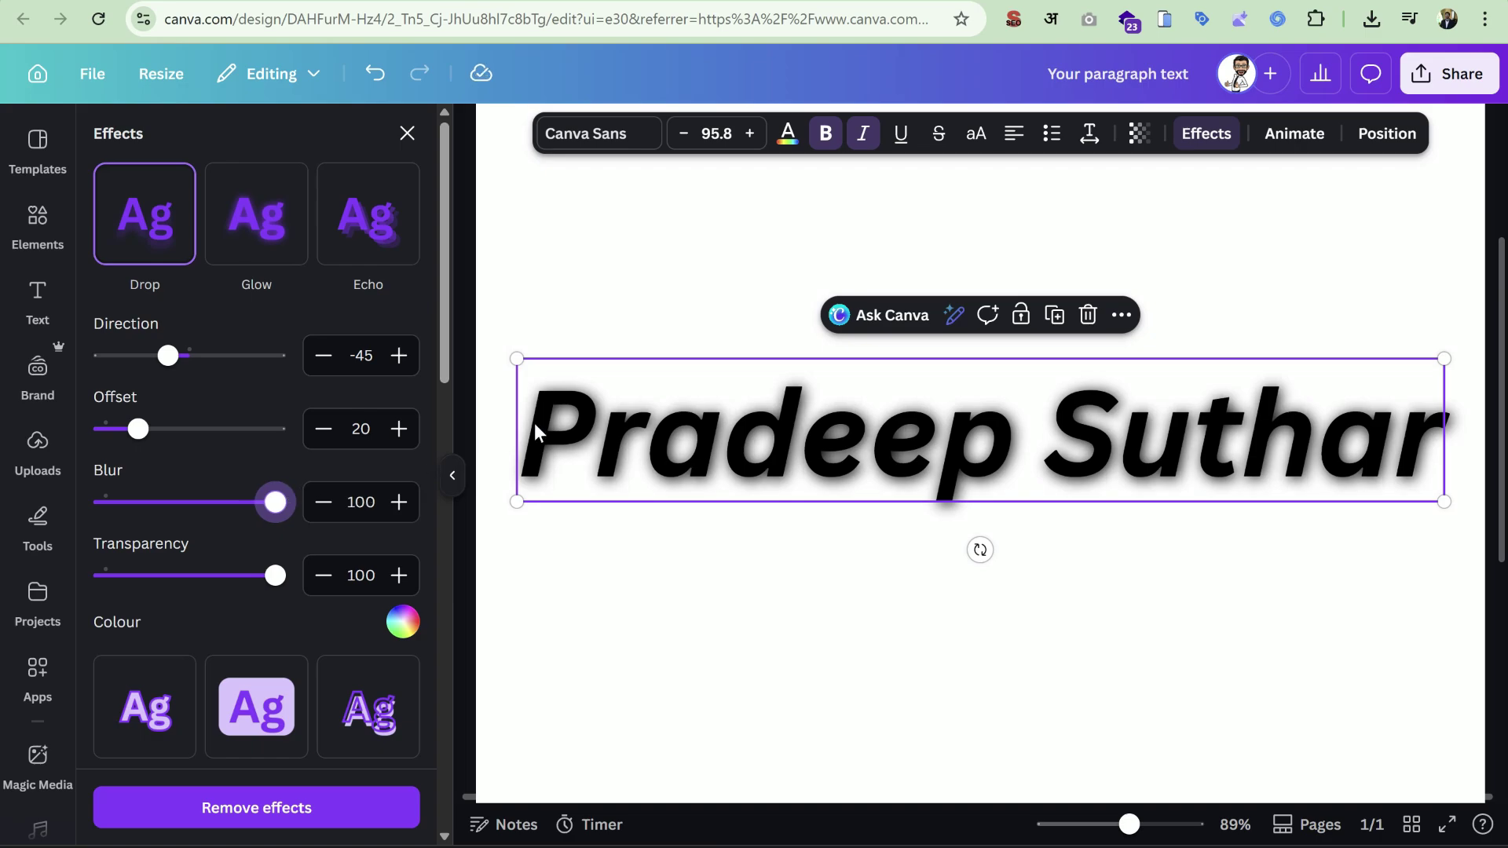
pyautogui.moveTo(246, 576)
pyautogui.mouseDown()
pyautogui.moveTo(259, 576)
pyautogui.moveTo(188, 576)
pyautogui.moveTo(247, 576)
pyautogui.mouseUp()
pyautogui.moveTo(277, 502); pyautogui.dragTo(201, 496)
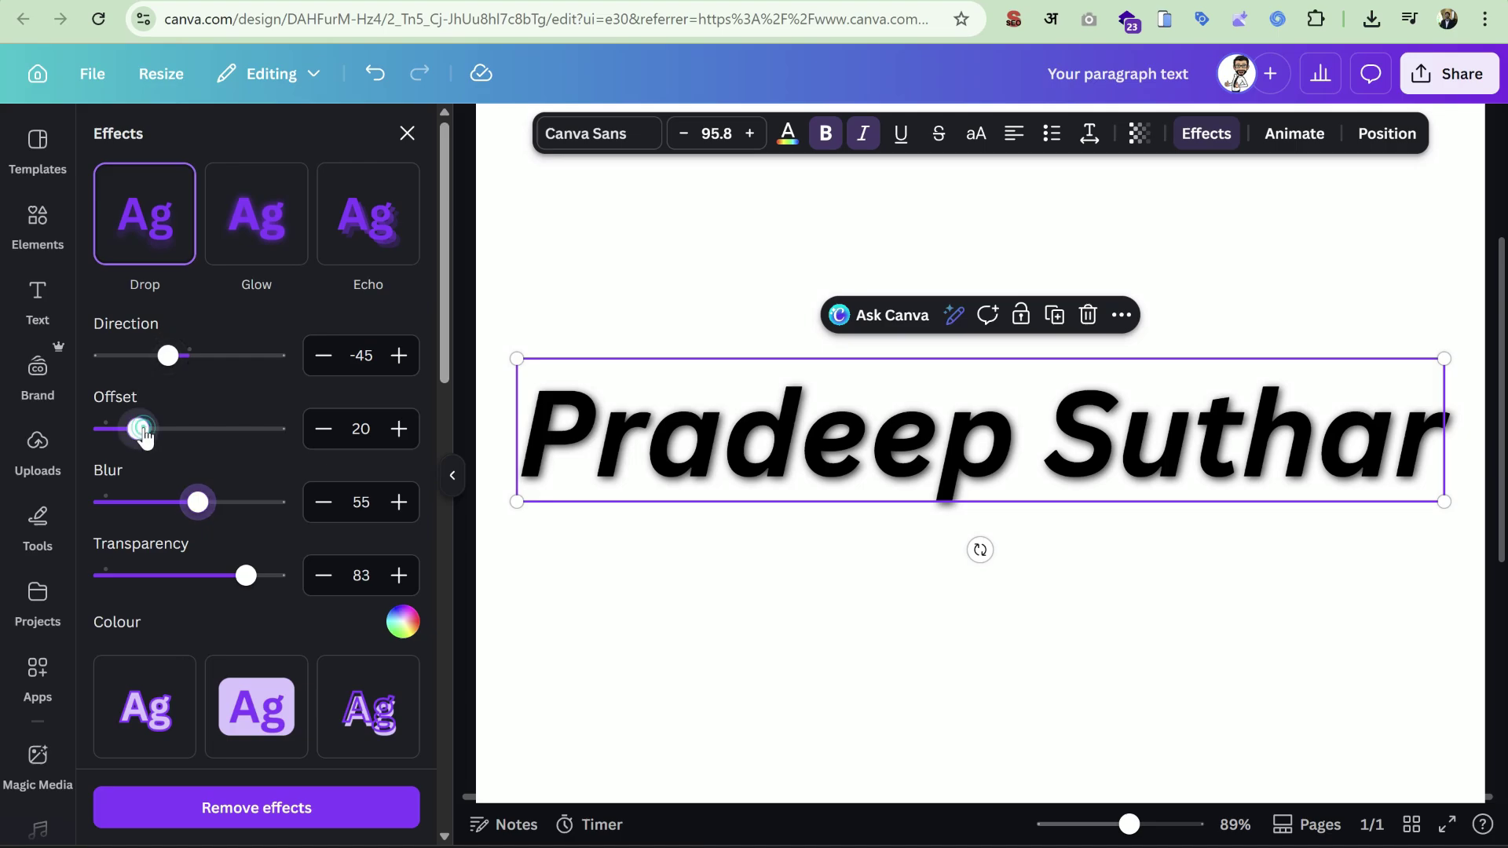
pyautogui.moveTo(138, 429); pyautogui.dragTo(275, 430)
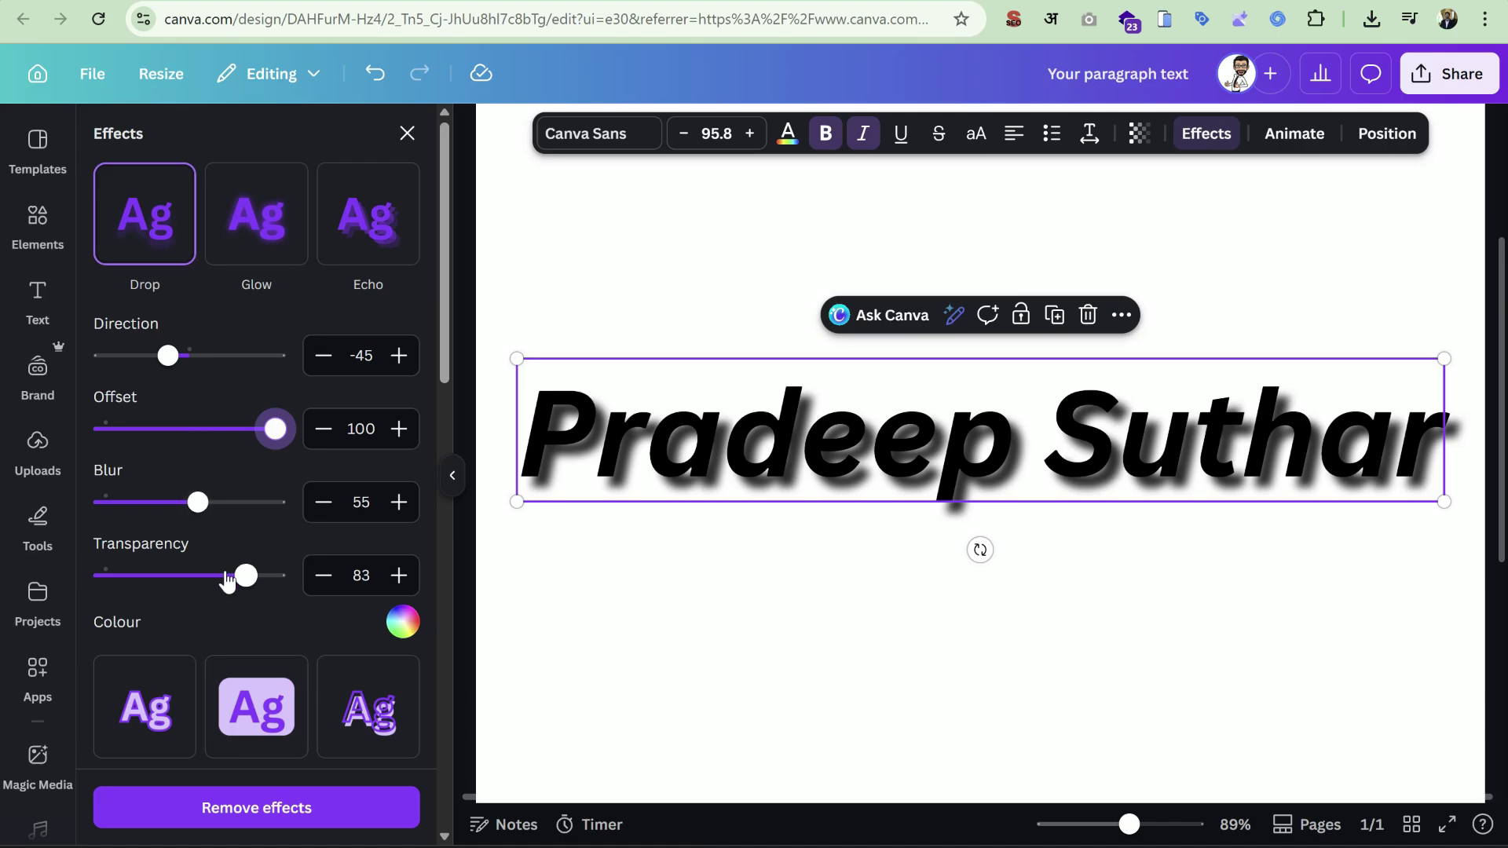
pyautogui.moveTo(246, 576); pyautogui.dragTo(194, 580)
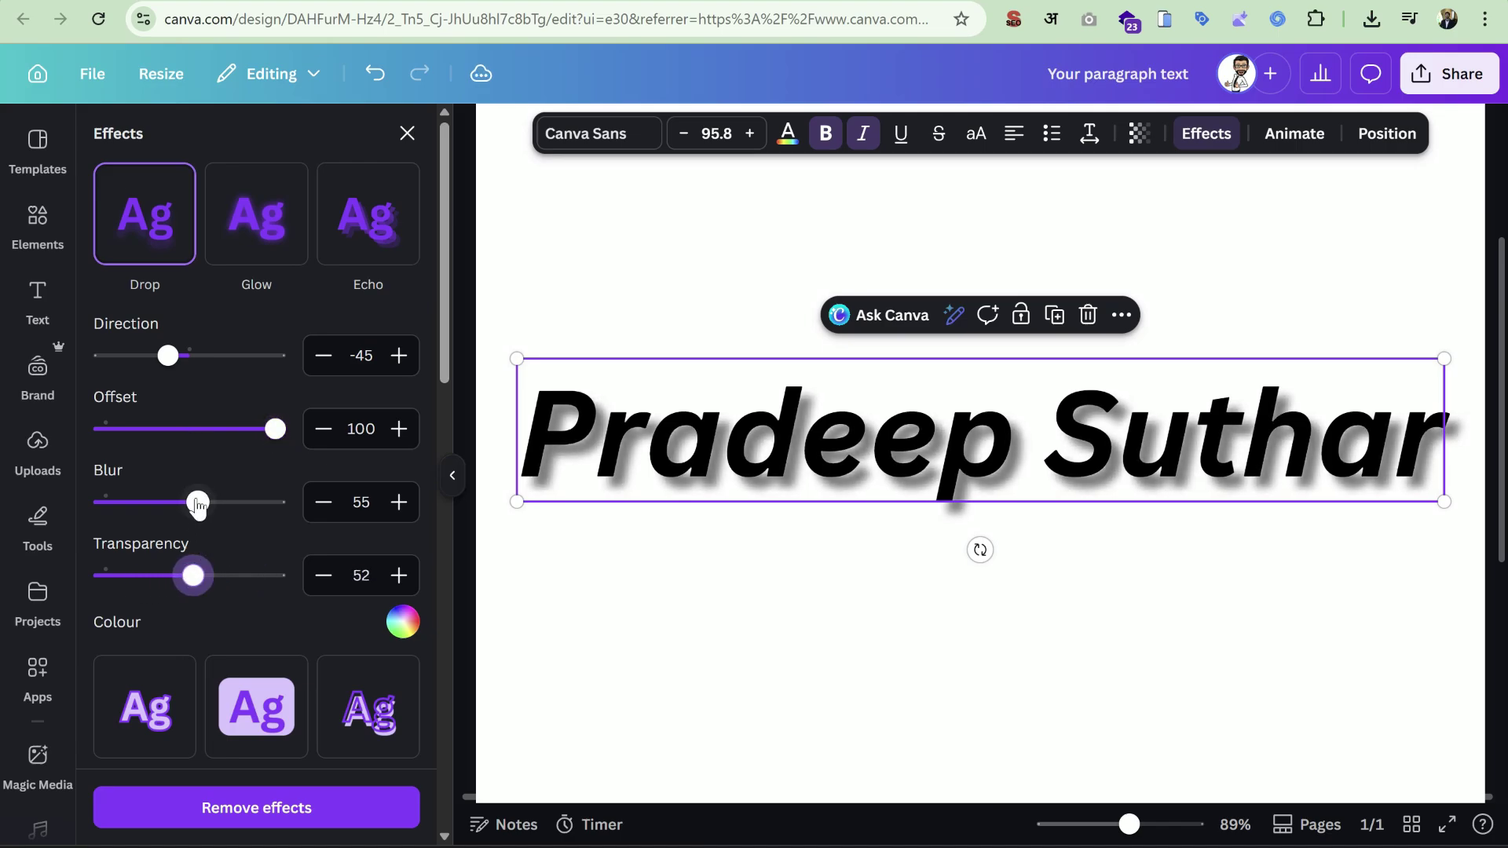
pyautogui.moveTo(197, 502)
pyautogui.mouseDown()
pyautogui.moveTo(81, 509)
pyautogui.moveTo(262, 503)
pyautogui.moveTo(193, 509)
pyautogui.mouseUp()
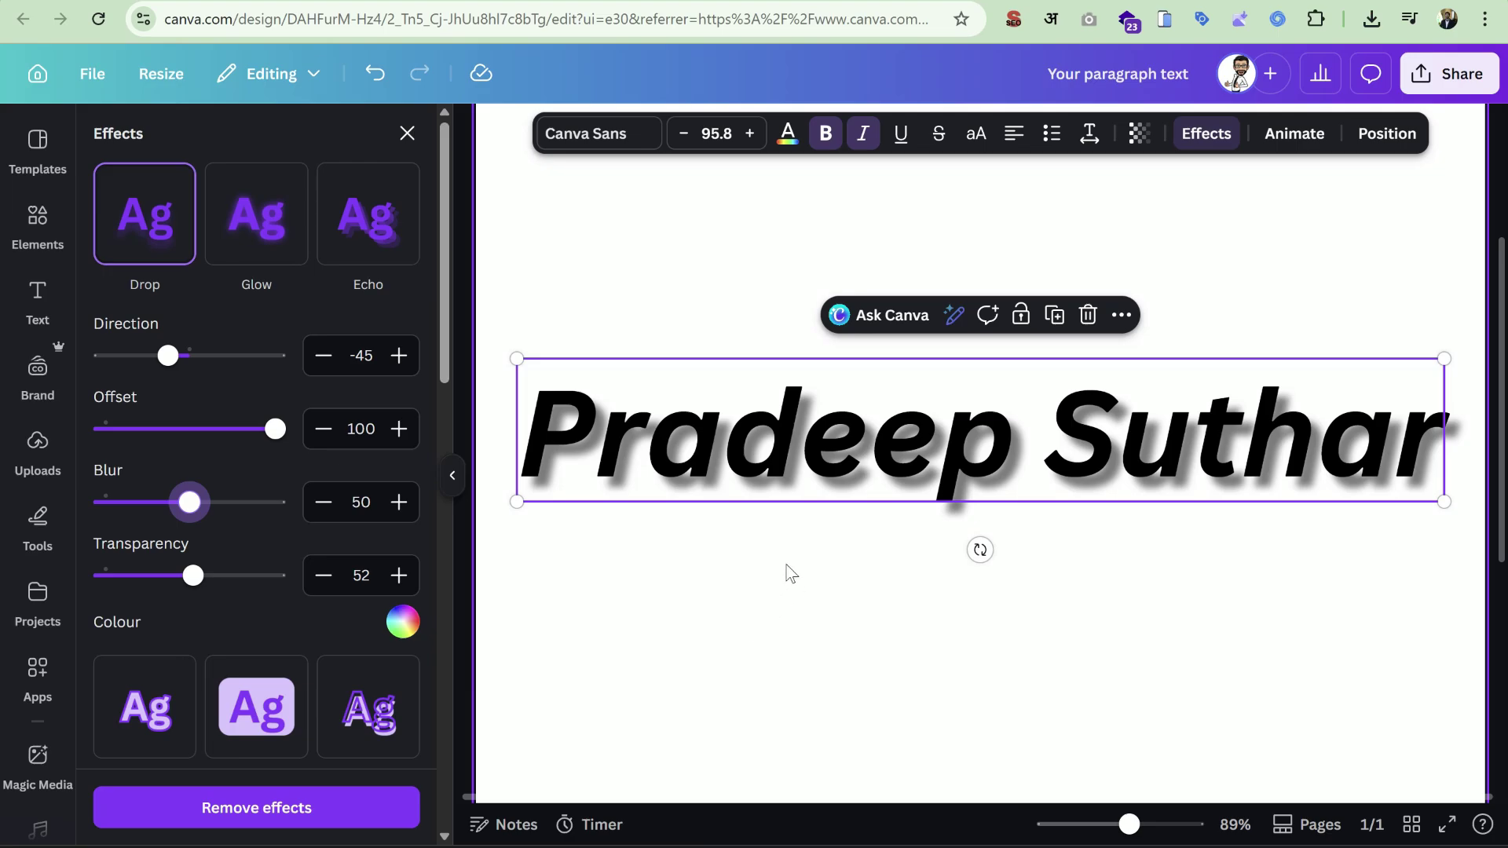
# Move the heading to the top centre of the page.
pyautogui.moveTo(1129, 824); pyautogui.dragTo(1102, 824)
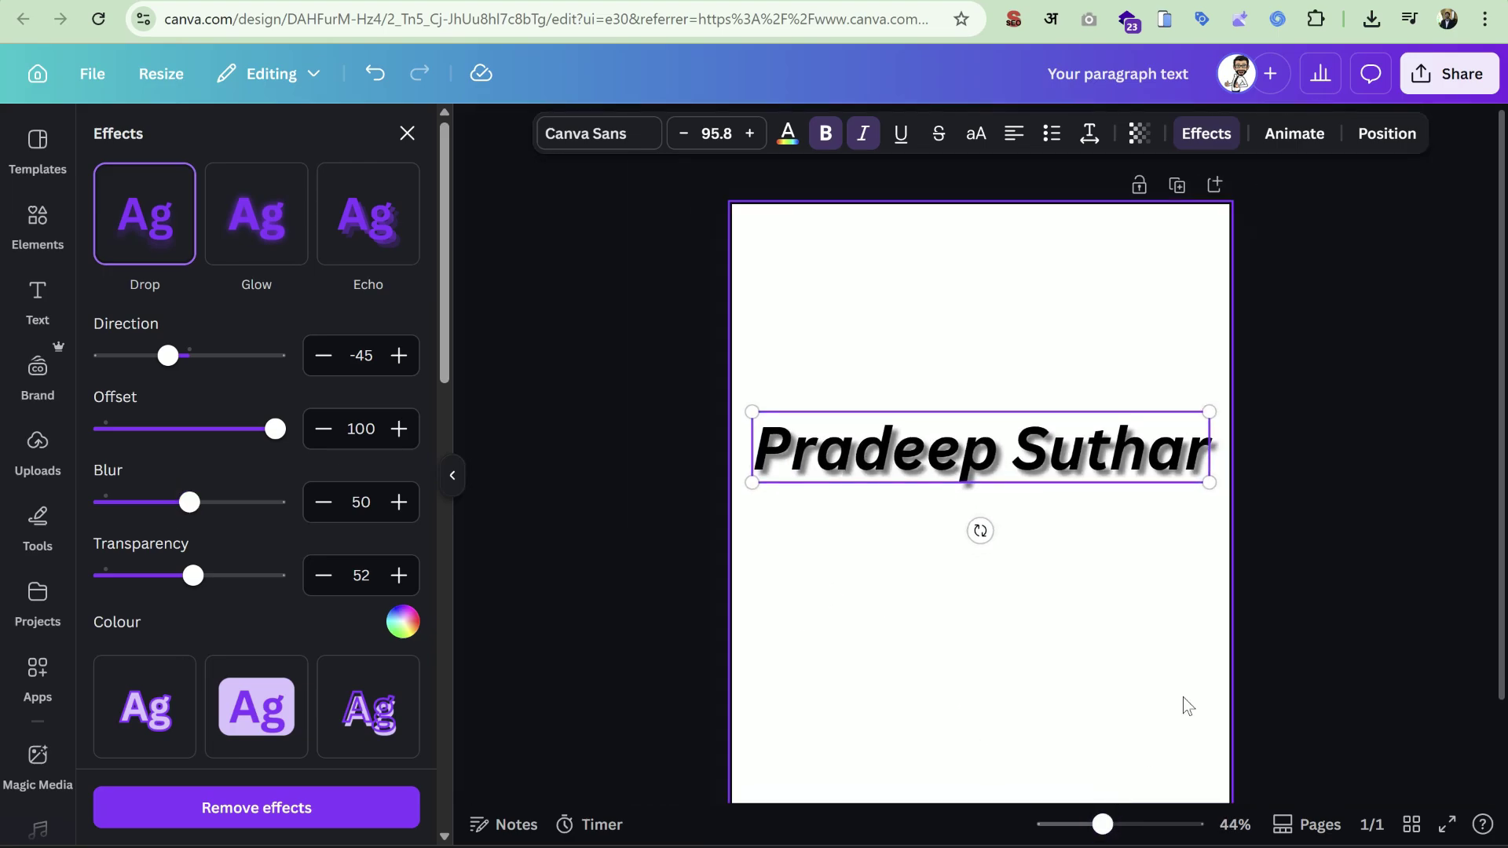
pyautogui.click(1301, 587)
pyautogui.click(1109, 445)
pyautogui.moveTo(1022, 479); pyautogui.dragTo(1016, 385)
# Duplicate the heading and change the copy's effect from drop shadow to Glow at intensity 72.
pyautogui.click(1063, 199)
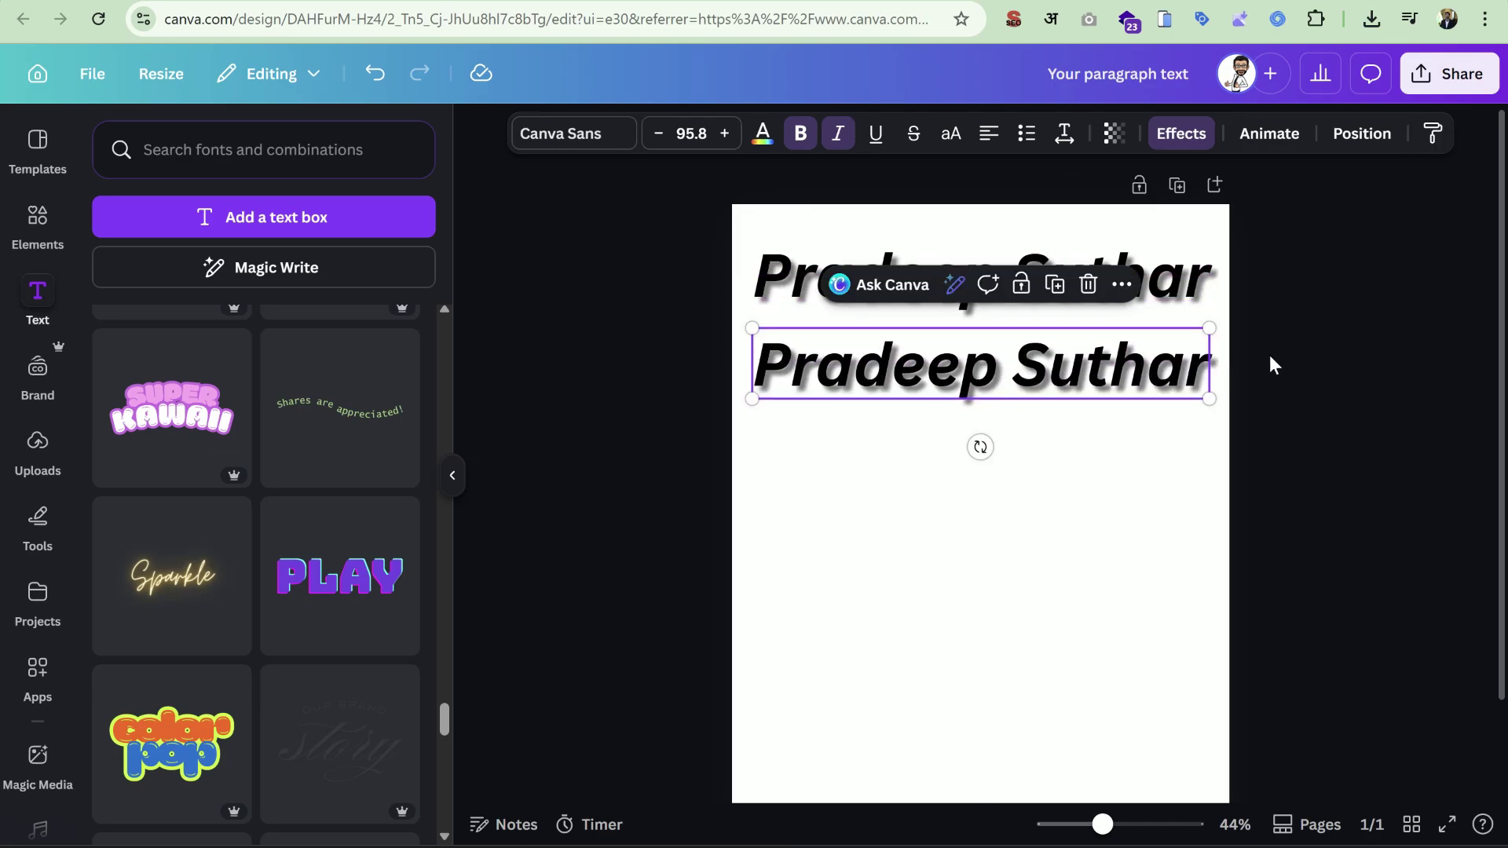
pyautogui.click(1181, 135)
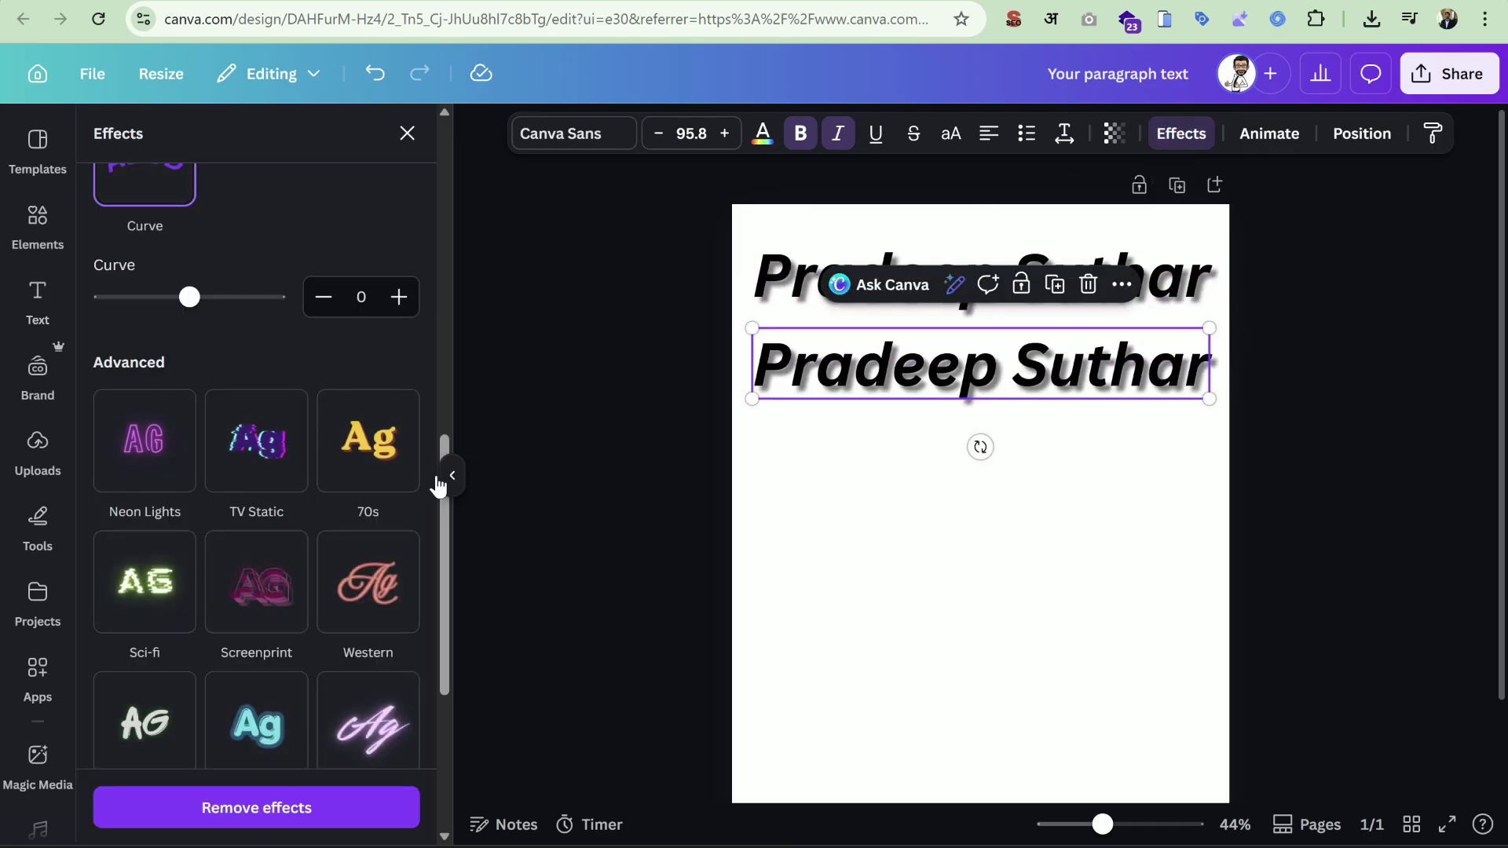
pyautogui.scroll(10, 414, 506)
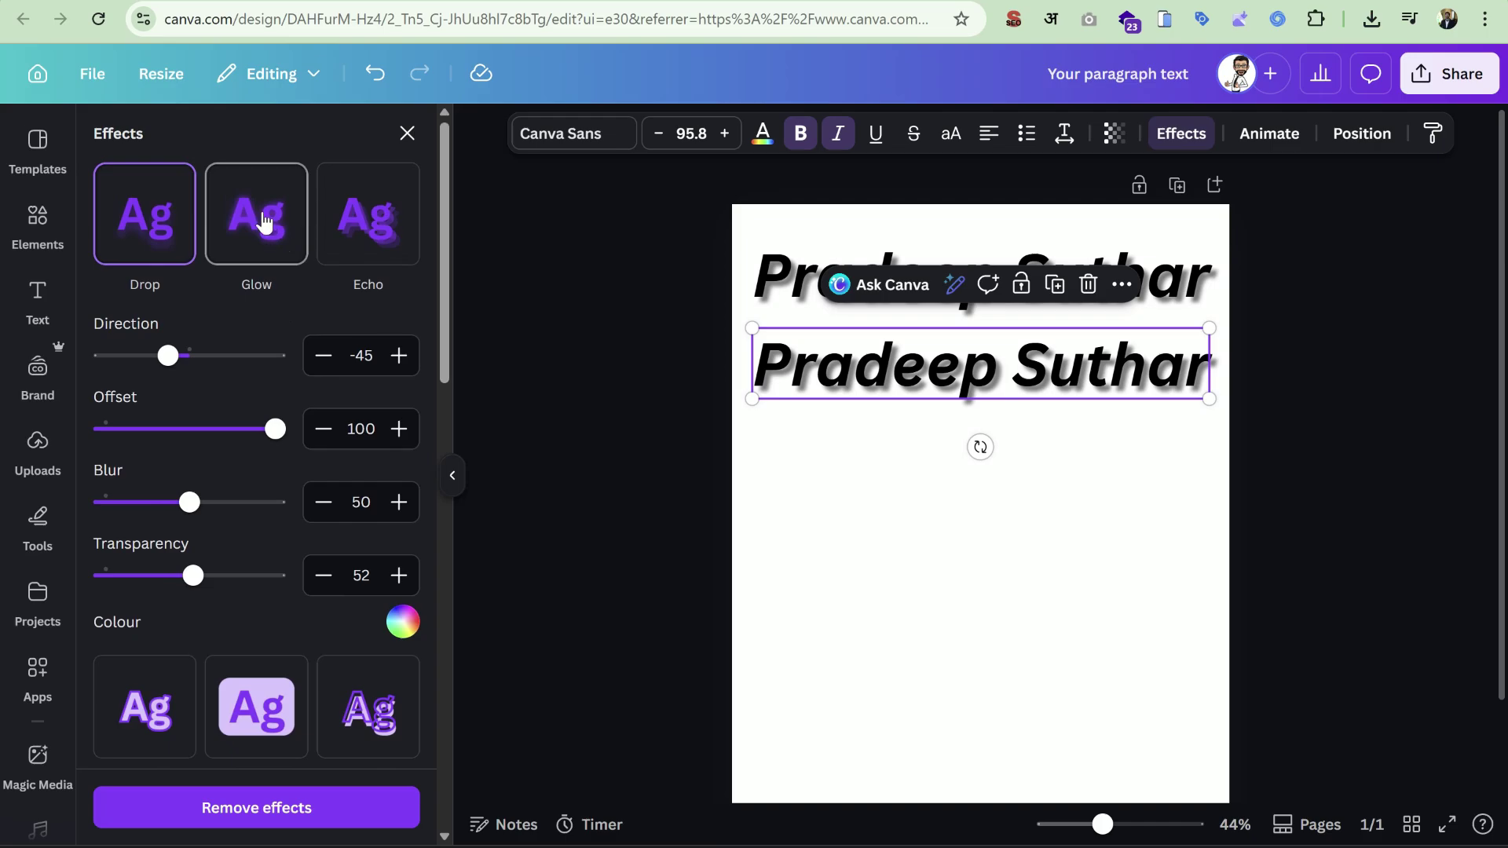
pyautogui.click(265, 224)
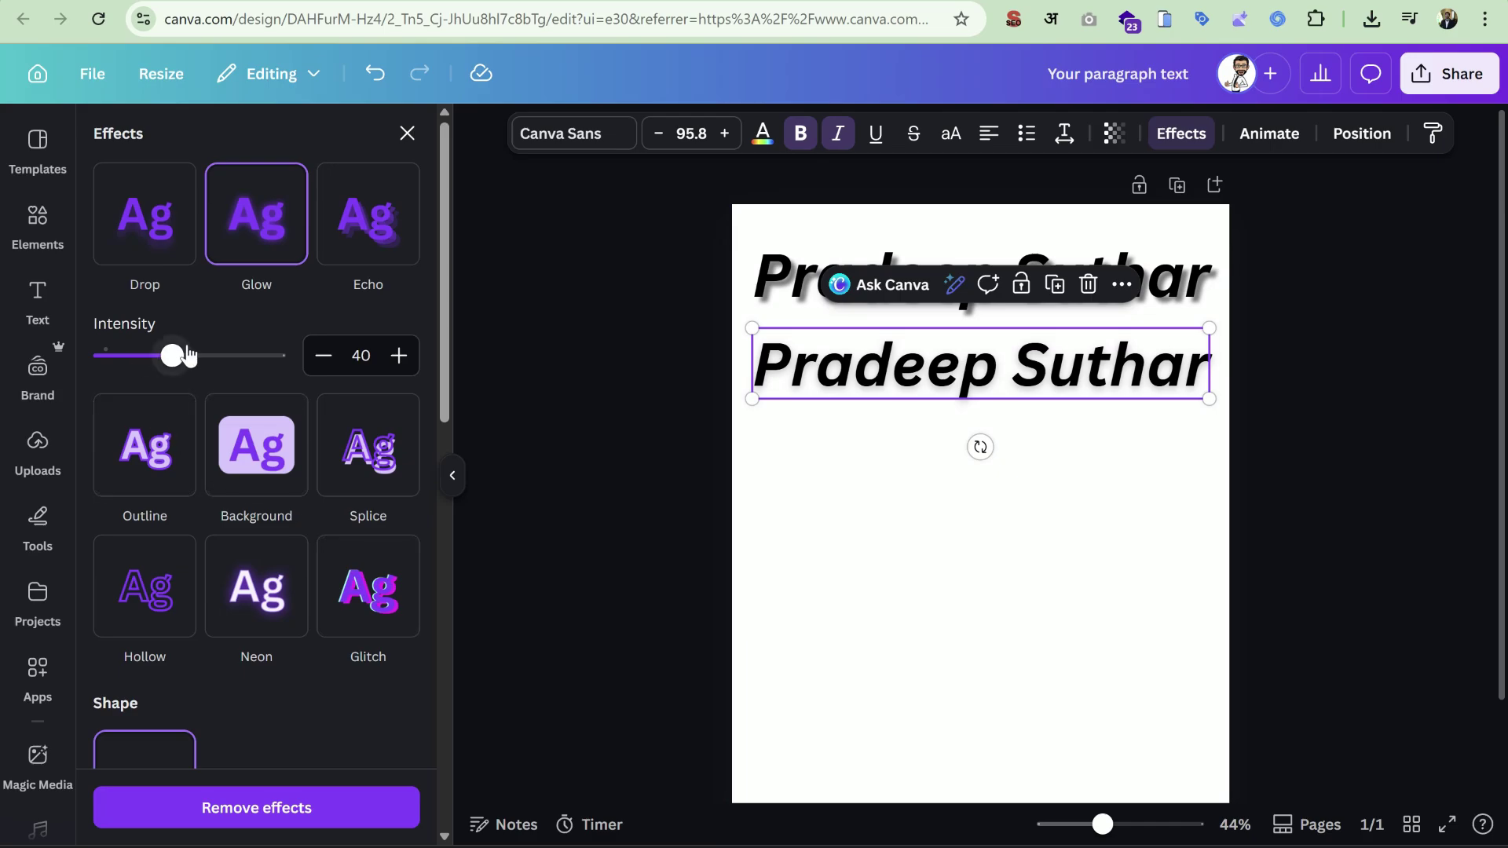
pyautogui.moveTo(172, 355); pyautogui.dragTo(279, 357)
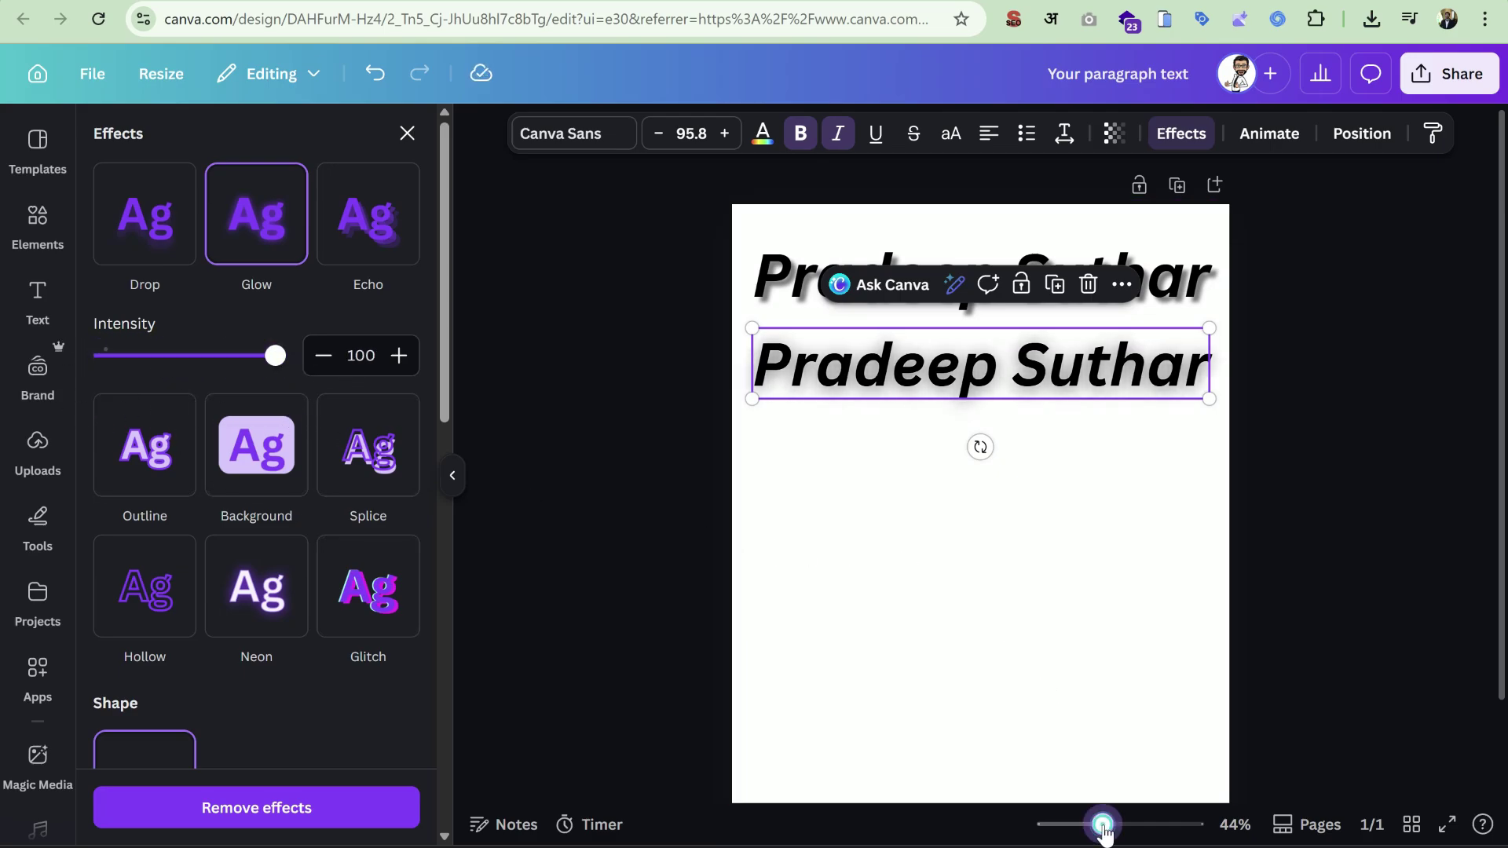
pyautogui.moveTo(1103, 825)
pyautogui.mouseDown()
pyautogui.moveTo(1129, 825)
pyautogui.moveTo(1116, 825)
pyautogui.mouseUp()
pyautogui.moveTo(257, 367)
pyautogui.mouseDown()
pyautogui.moveTo(109, 358)
pyautogui.moveTo(228, 368)
pyautogui.mouseUp()
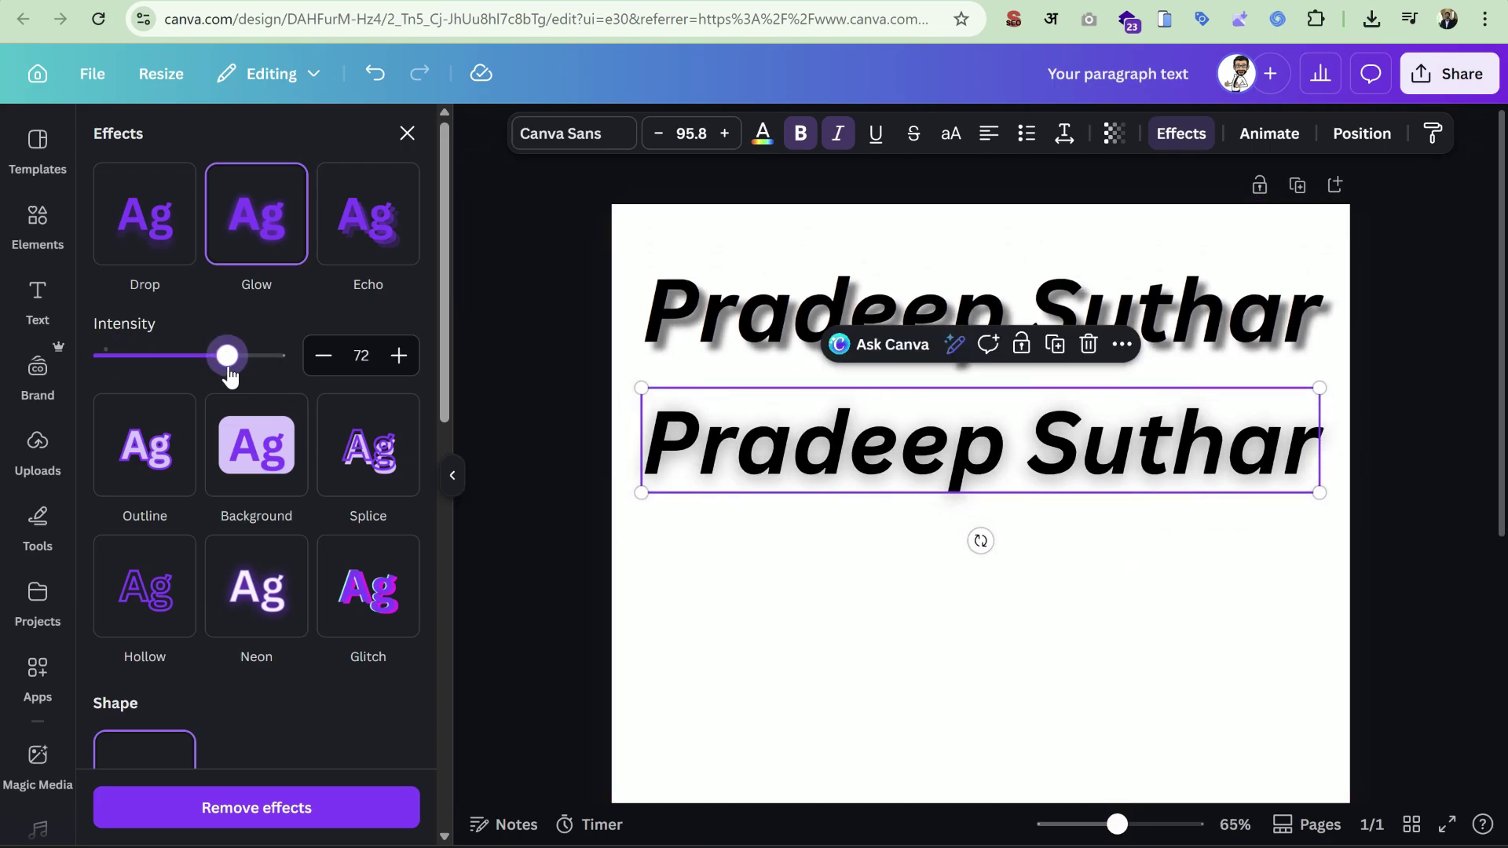
pyautogui.click(795, 320)
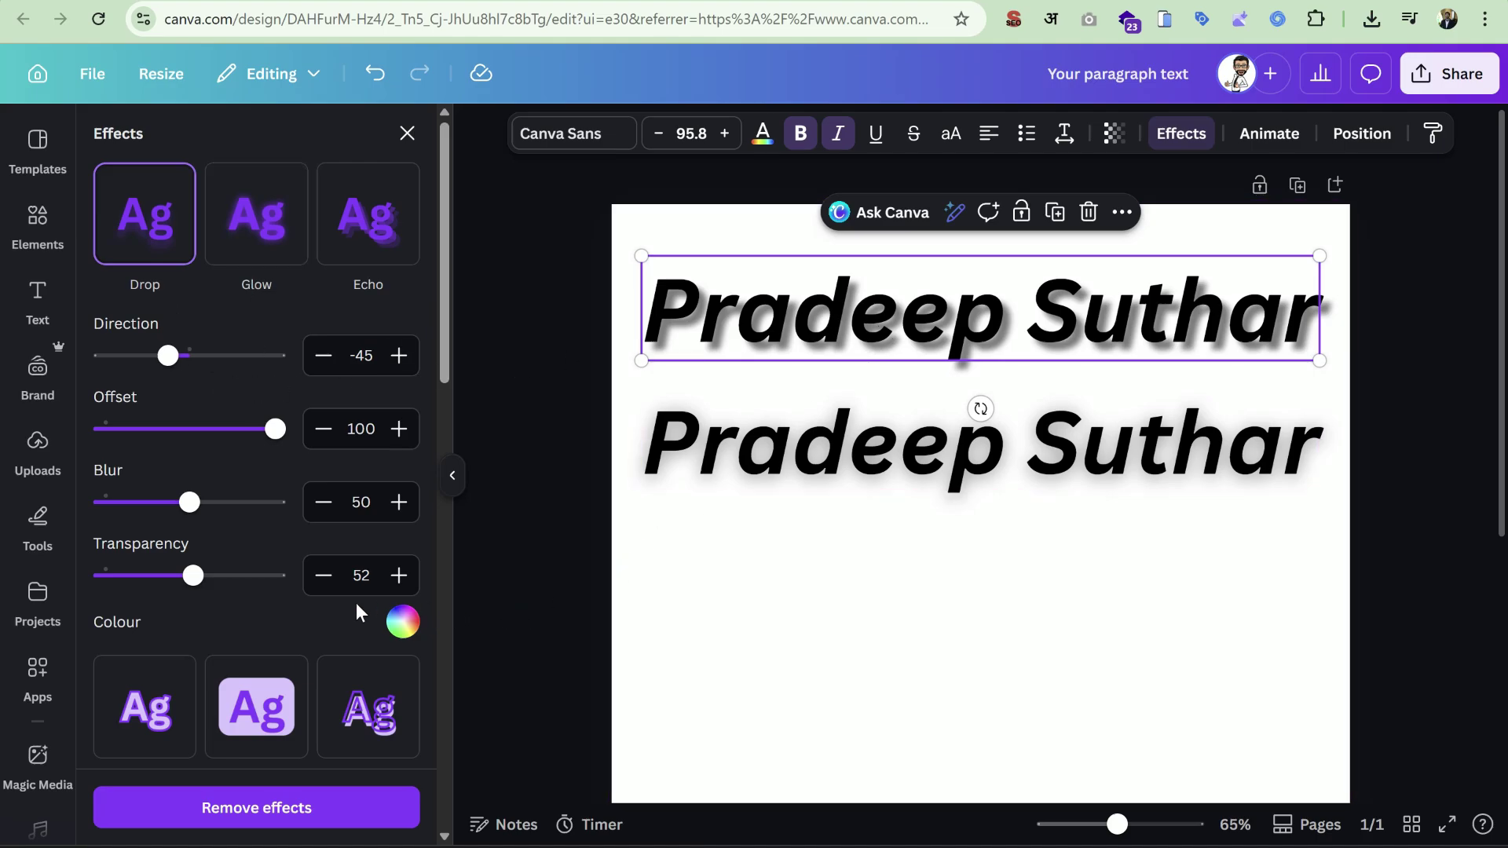
# Change the top heading's shadow colour to pink.
pyautogui.click(404, 625)
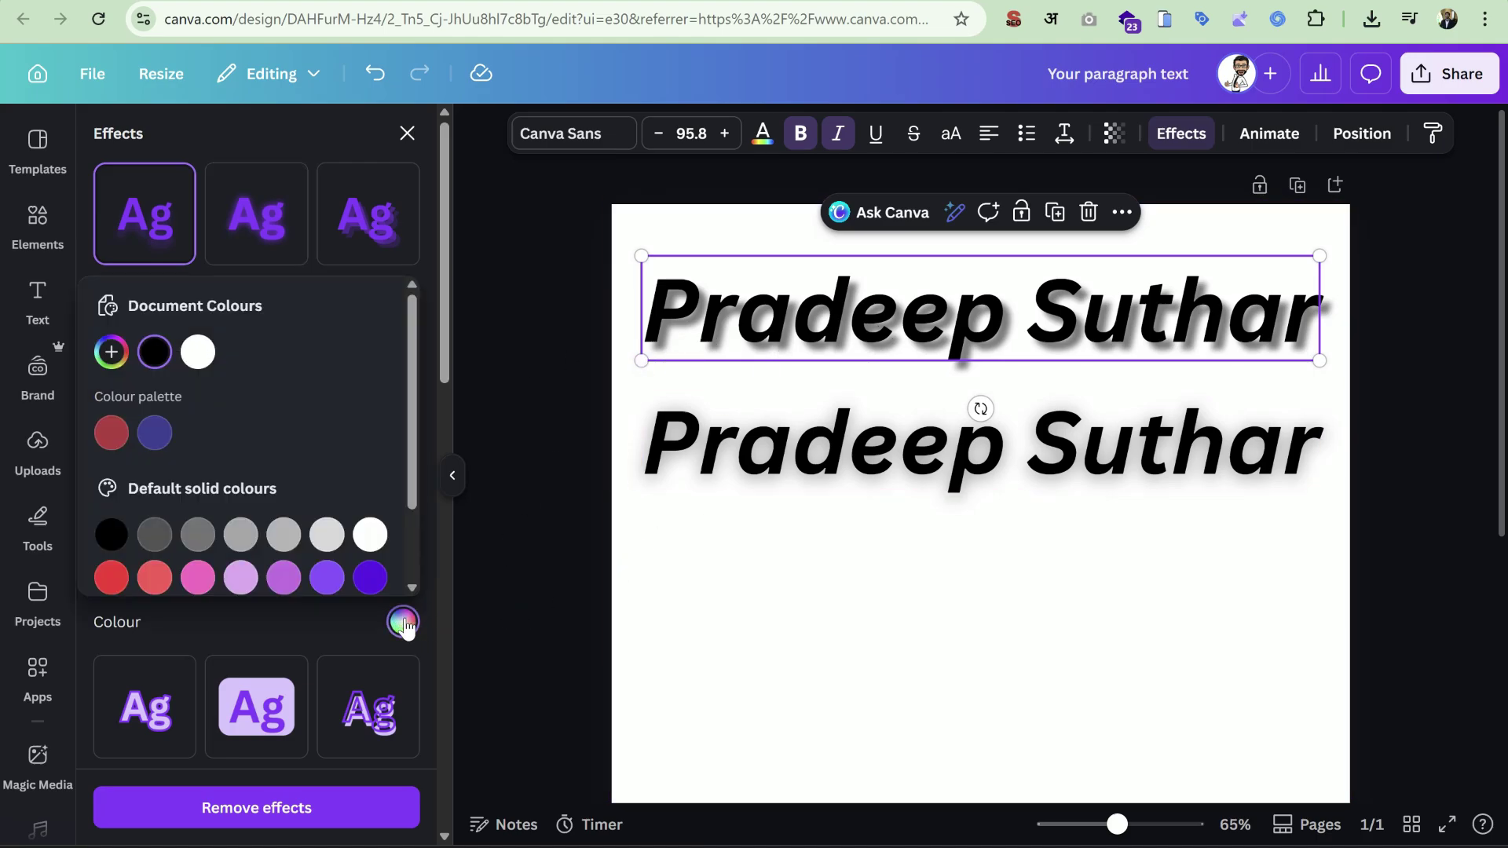
pyautogui.click(109, 578)
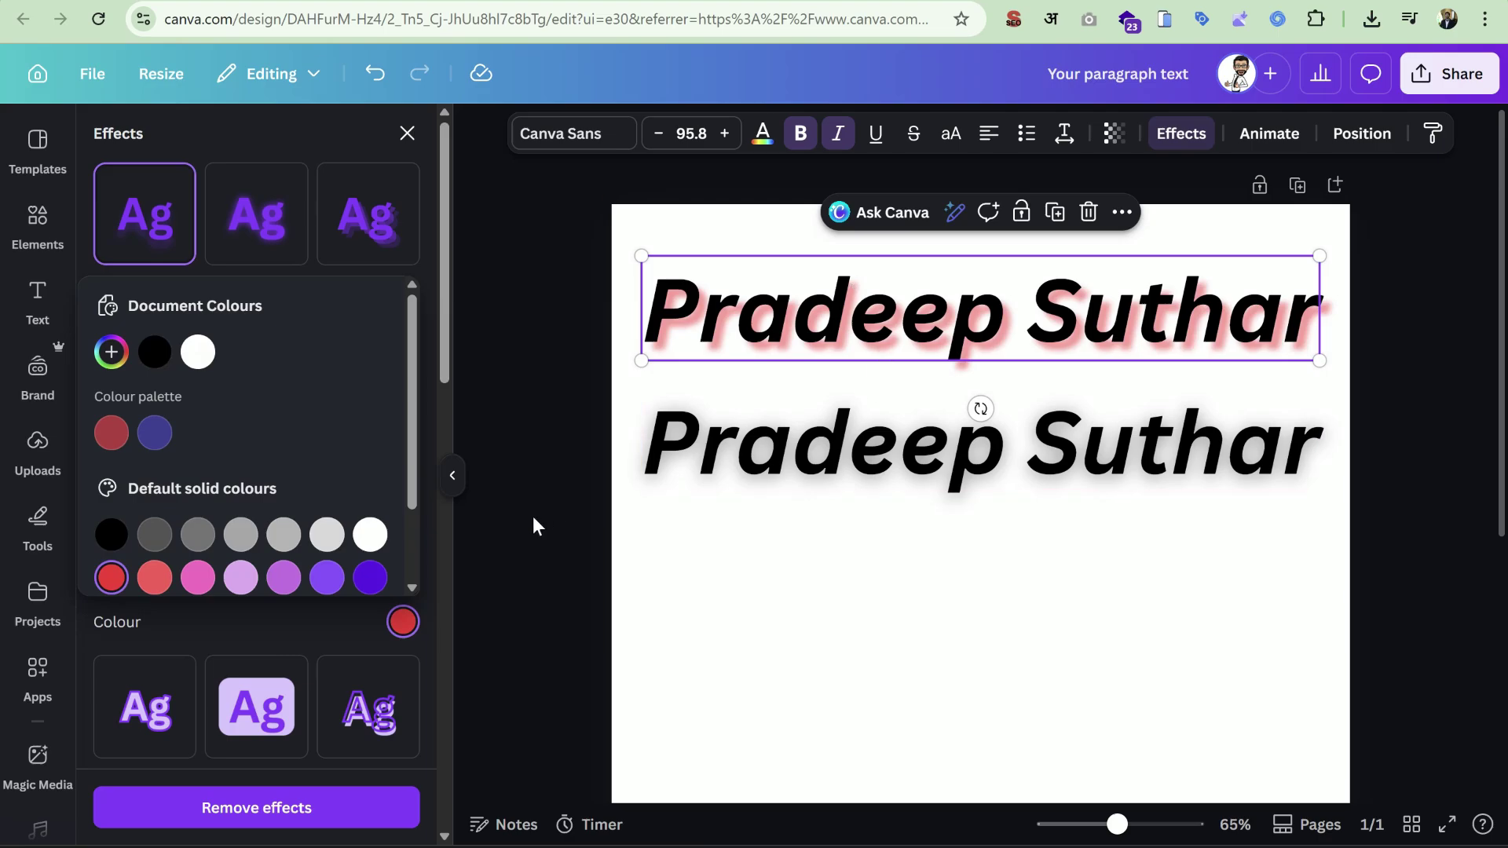
pyautogui.click(189, 581)
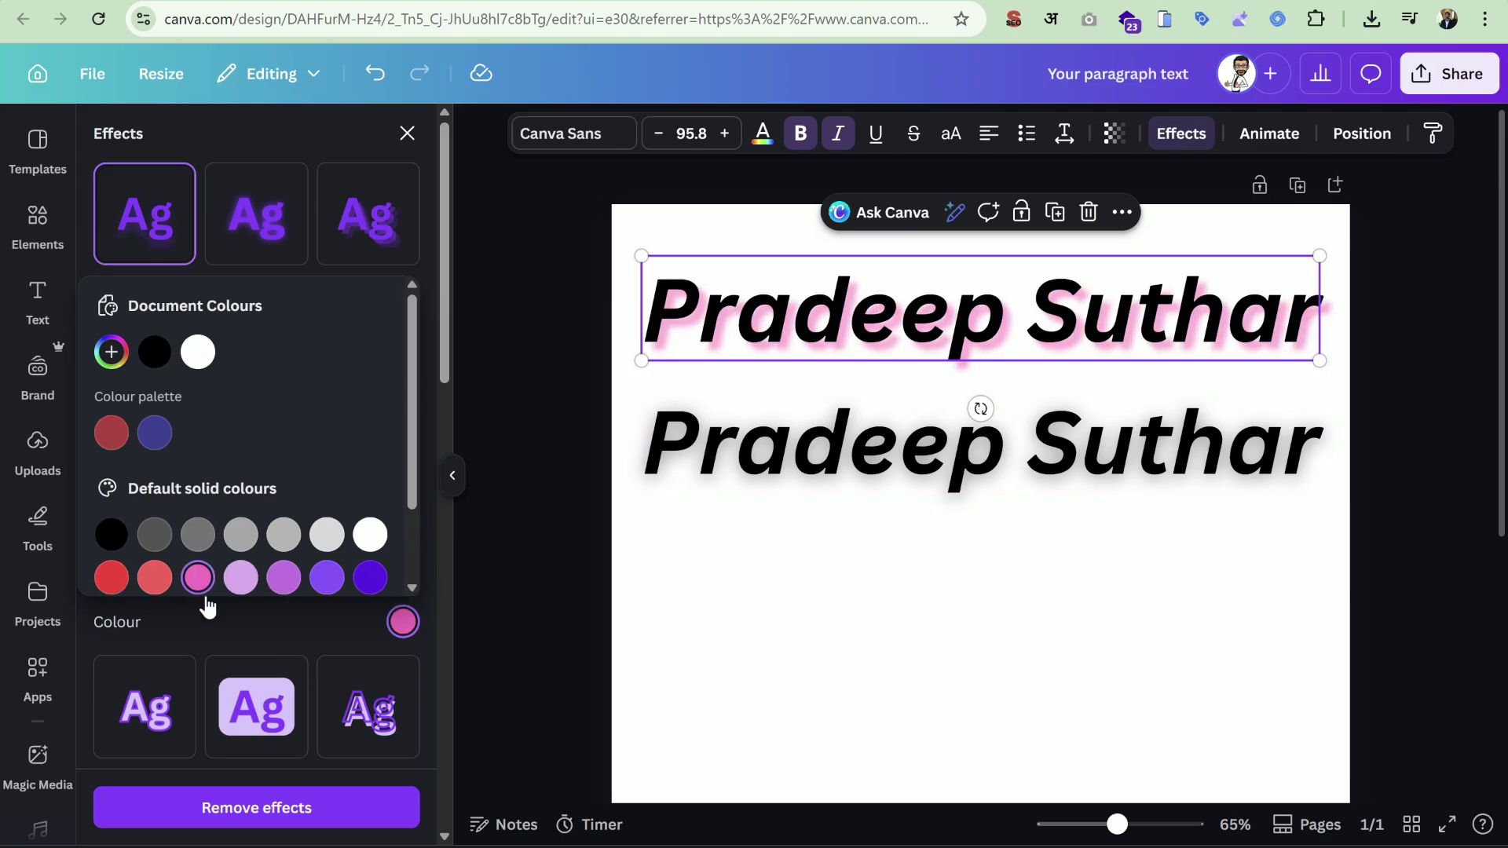
pyautogui.click(228, 621)
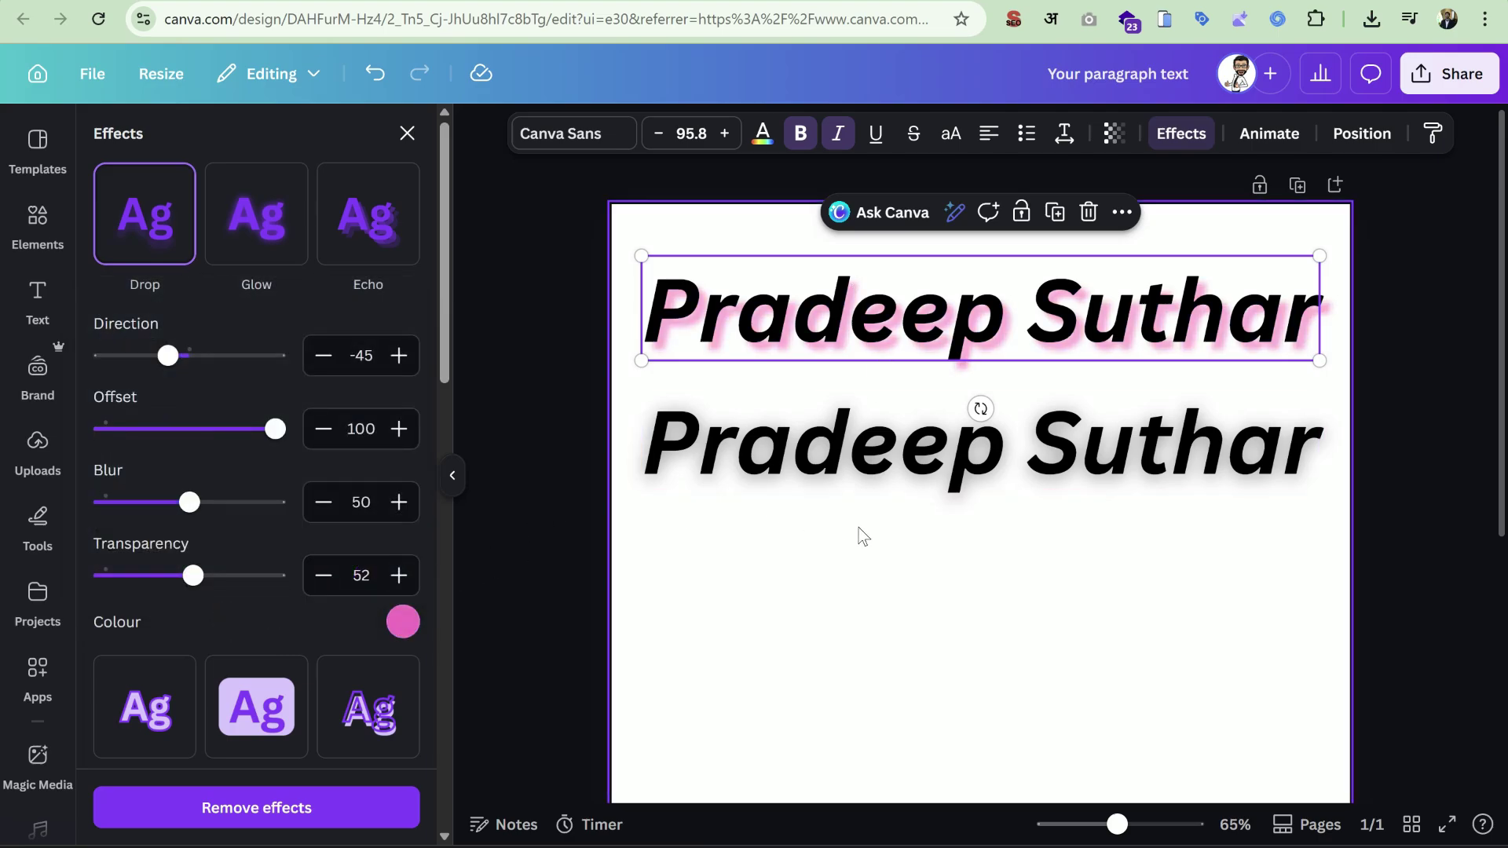
pyautogui.click(976, 587)
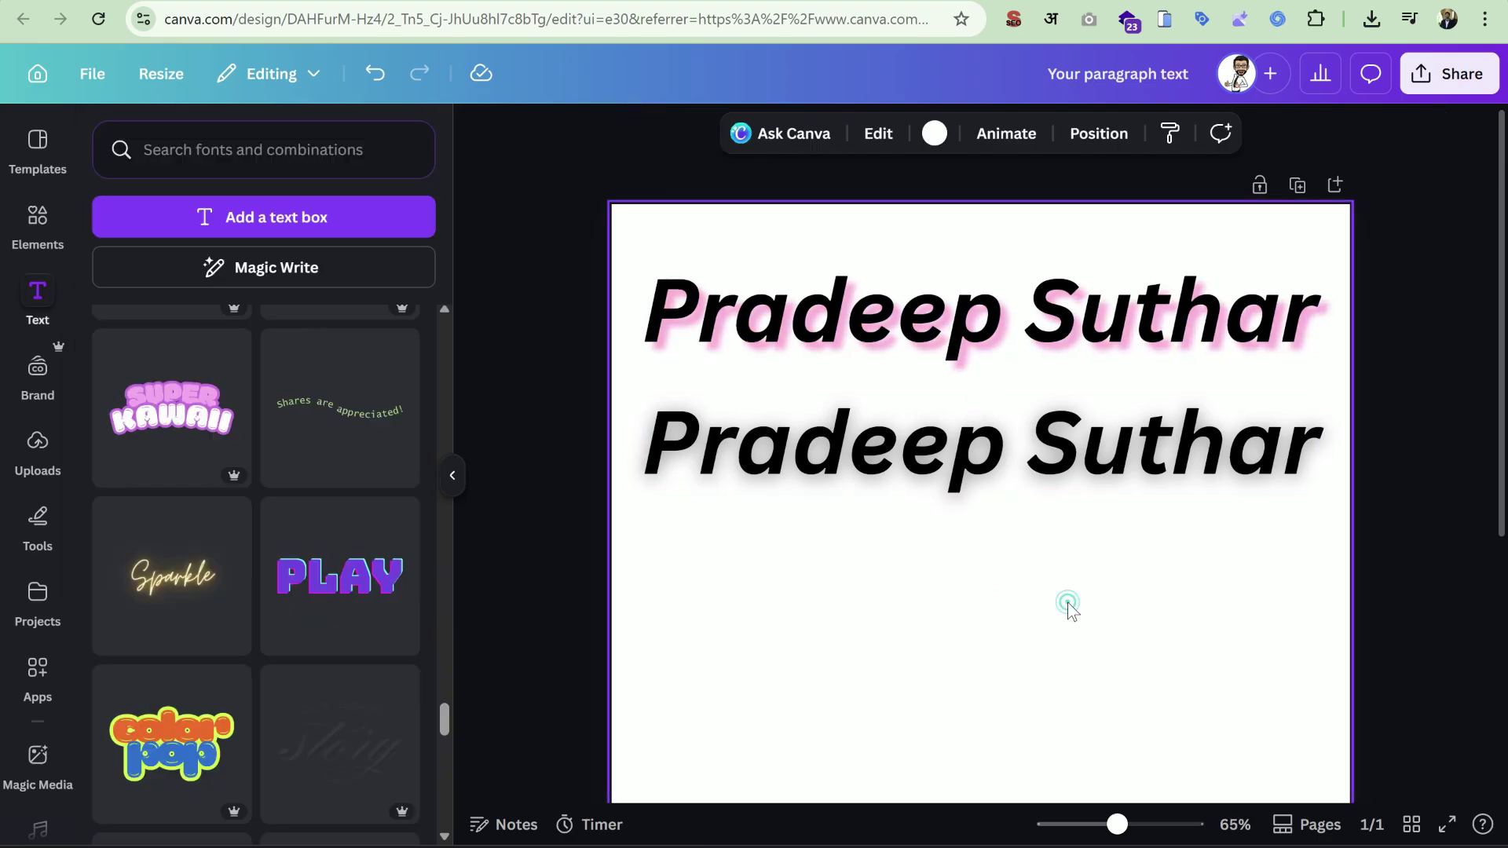
# Duplicate the second heading and move the copy down into a third row.
pyautogui.click(1206, 298)
pyautogui.click(1187, 435)
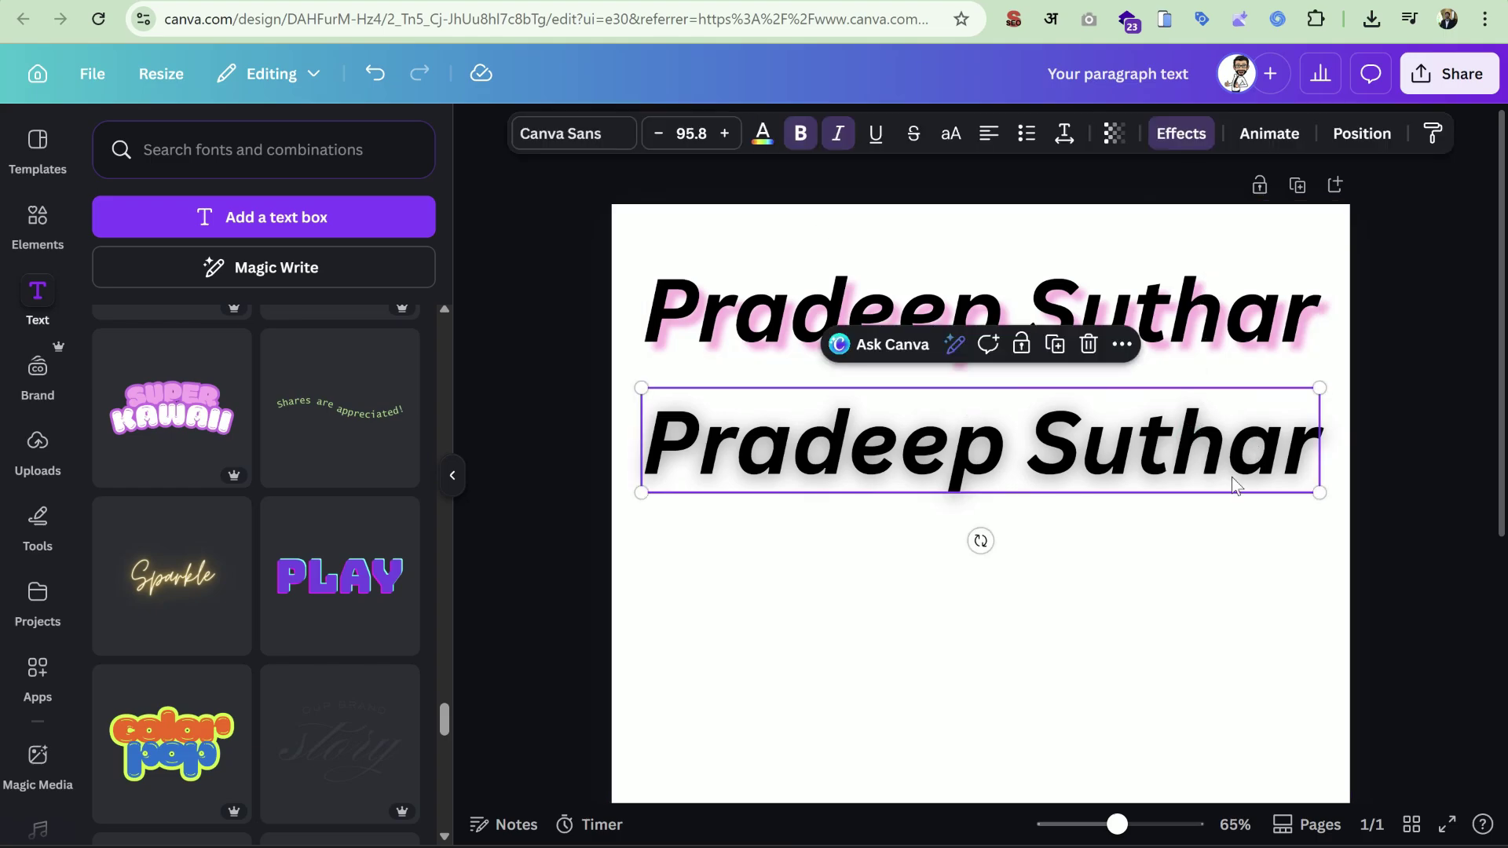
pyautogui.click(1011, 514)
pyautogui.click(993, 496)
pyautogui.click(1053, 344)
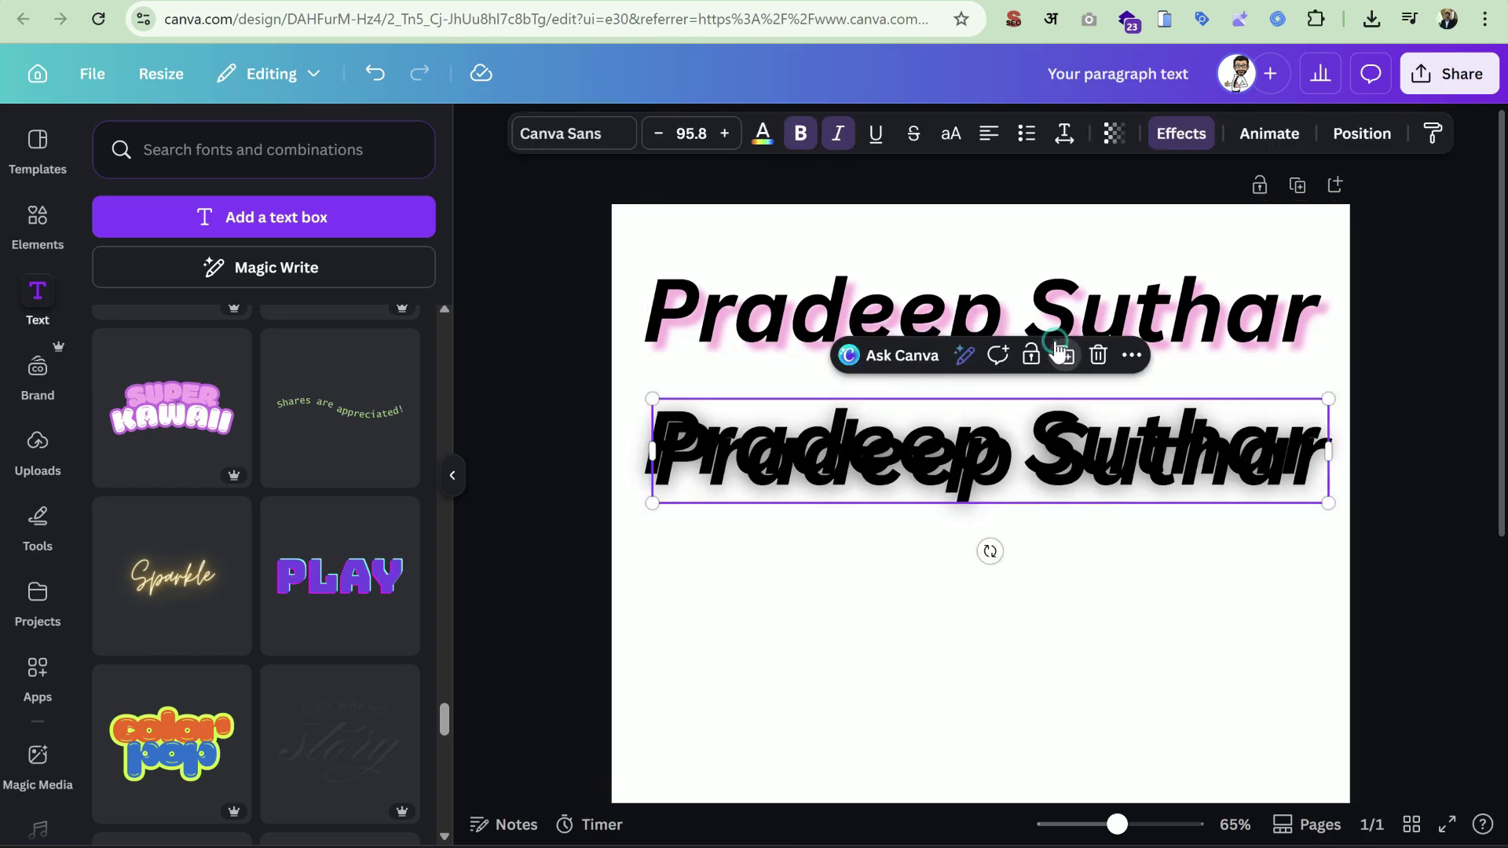
pyautogui.moveTo(1021, 444); pyautogui.dragTo(1018, 559)
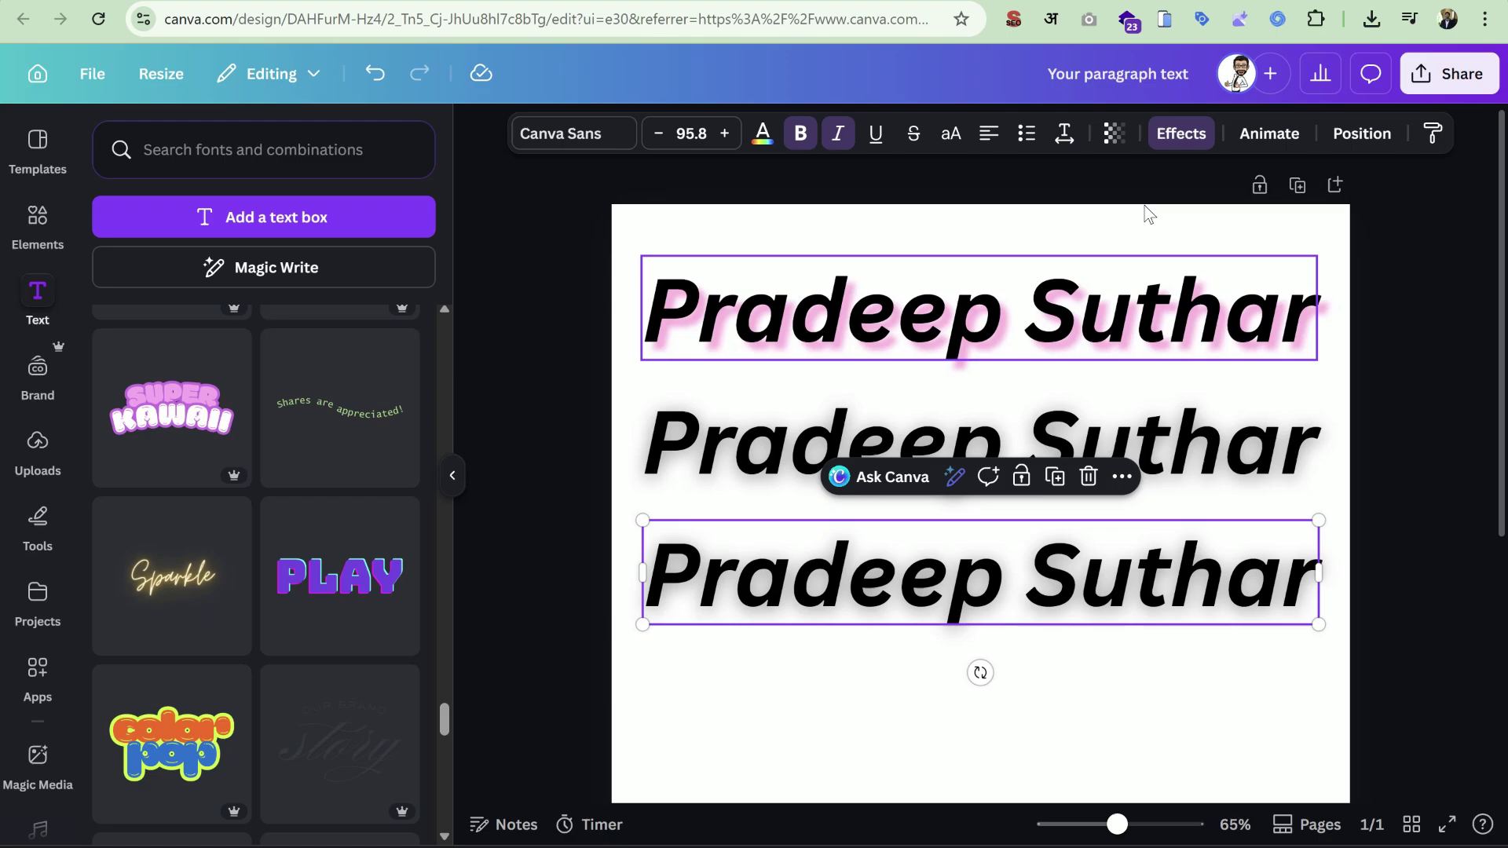
# Give the third heading a purple Echo effect with offset 57 and direction -33.
pyautogui.click(1178, 134)
pyautogui.scroll(1, 416, 338)
pyautogui.click(394, 236)
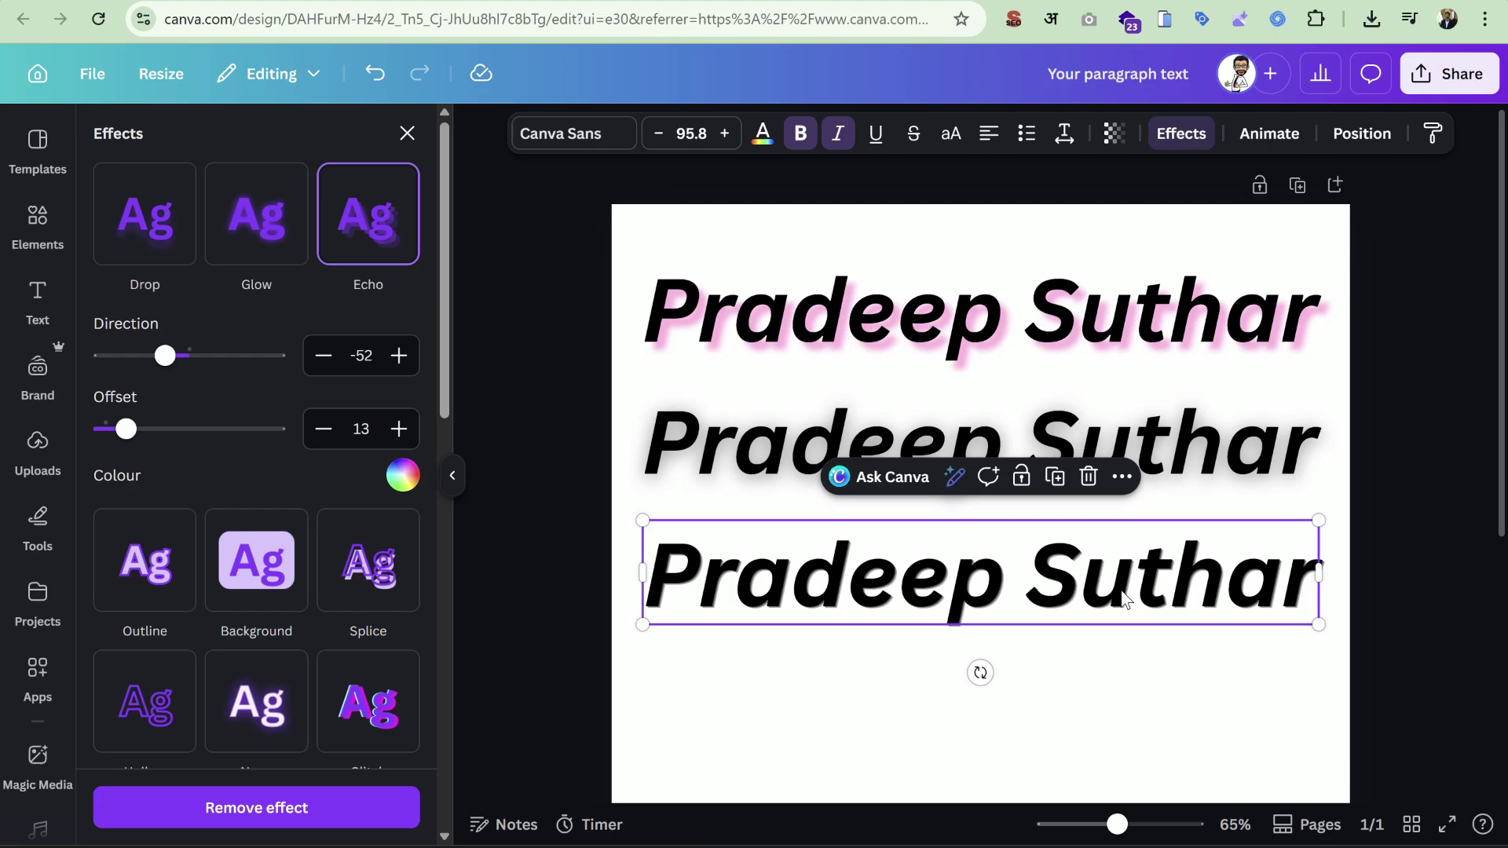
pyautogui.scroll(3, 1213, 666)
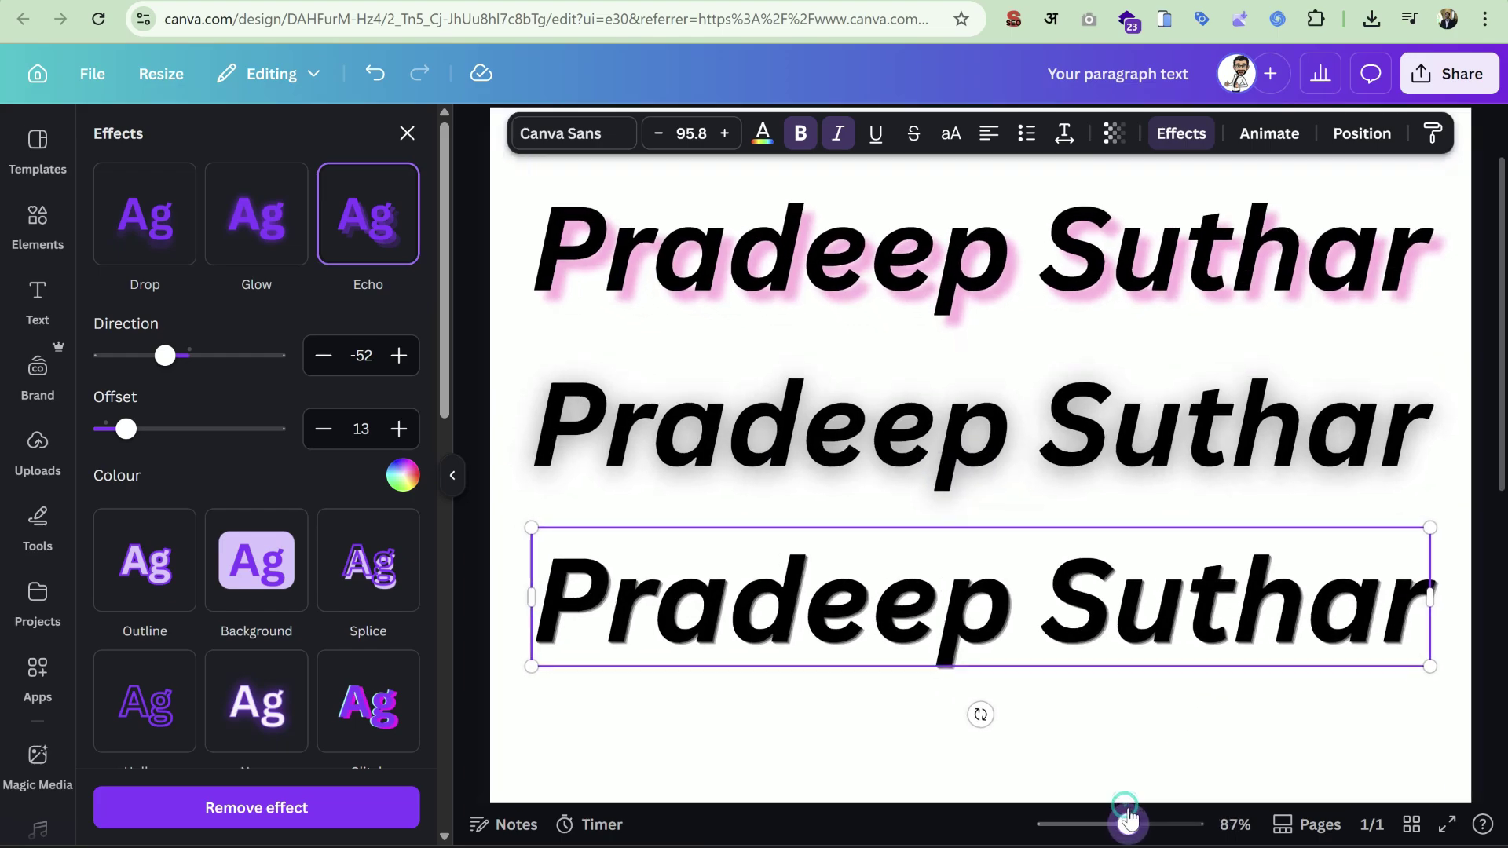
pyautogui.scroll(-2, 1101, 690)
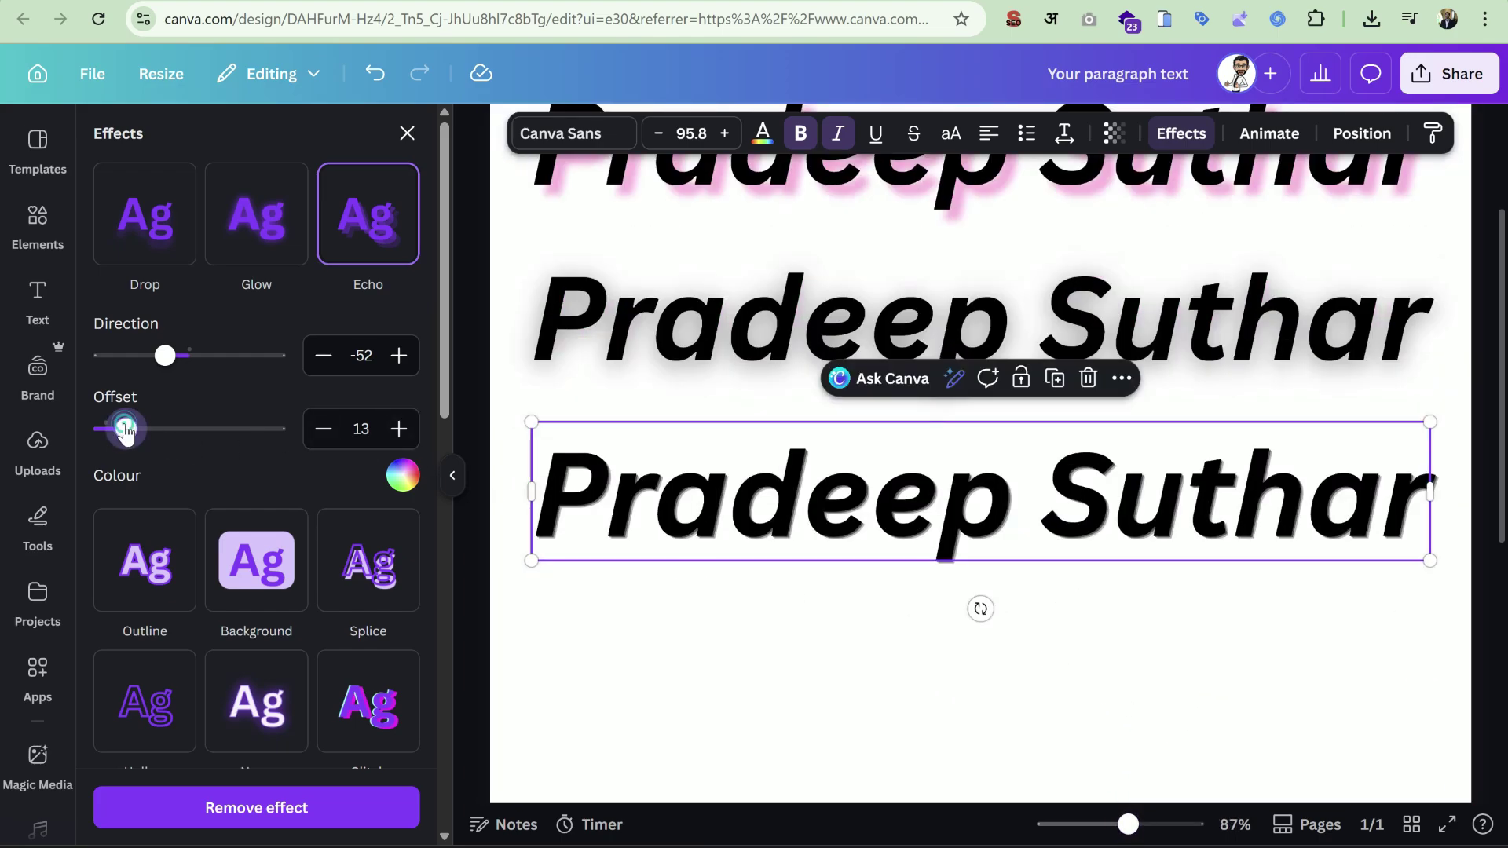
pyautogui.moveTo(125, 429); pyautogui.dragTo(279, 437)
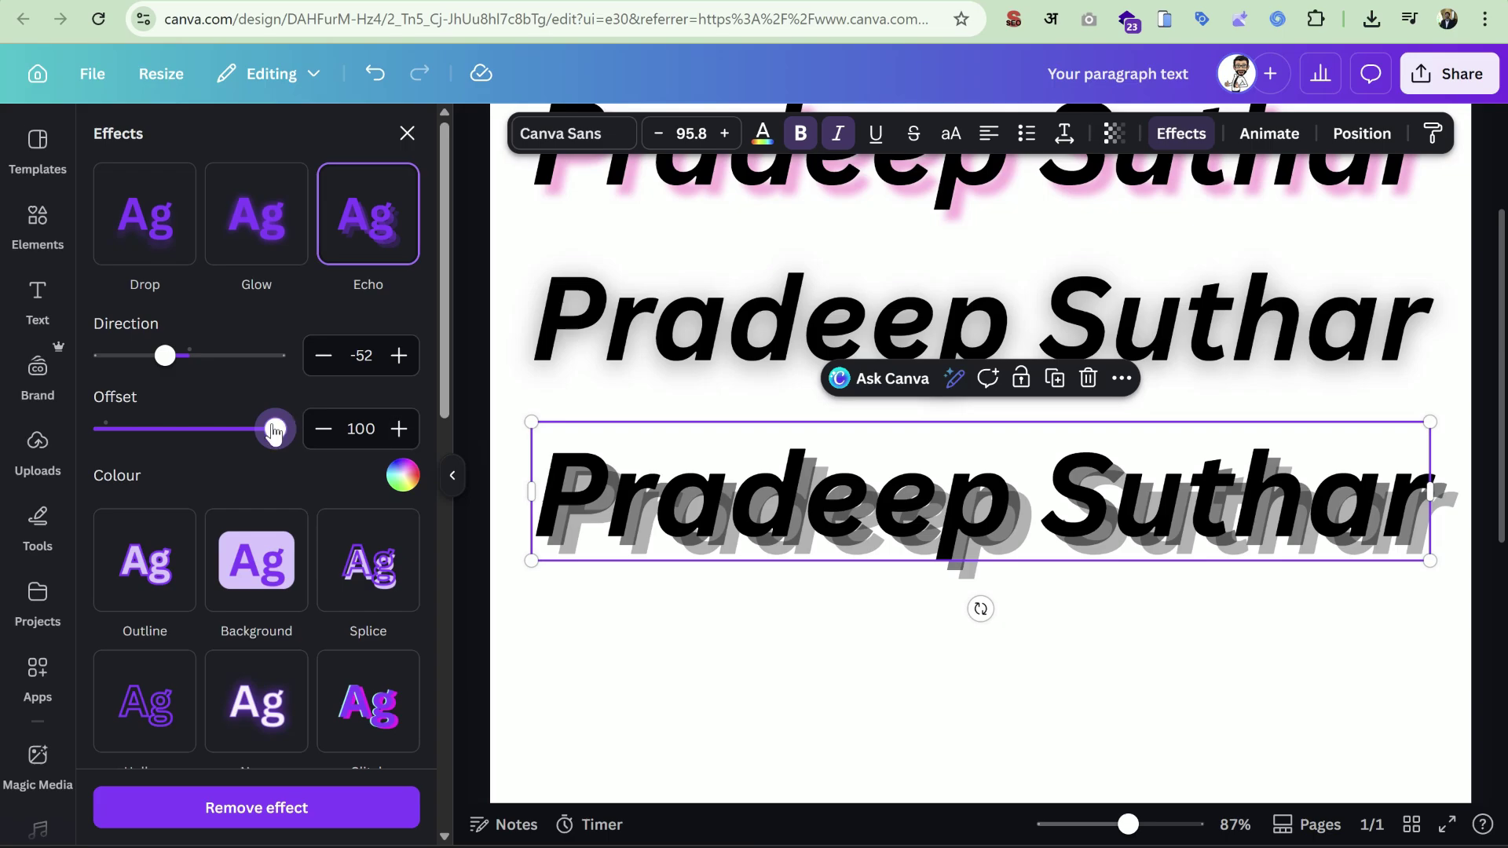
pyautogui.moveTo(274, 431); pyautogui.dragTo(203, 448)
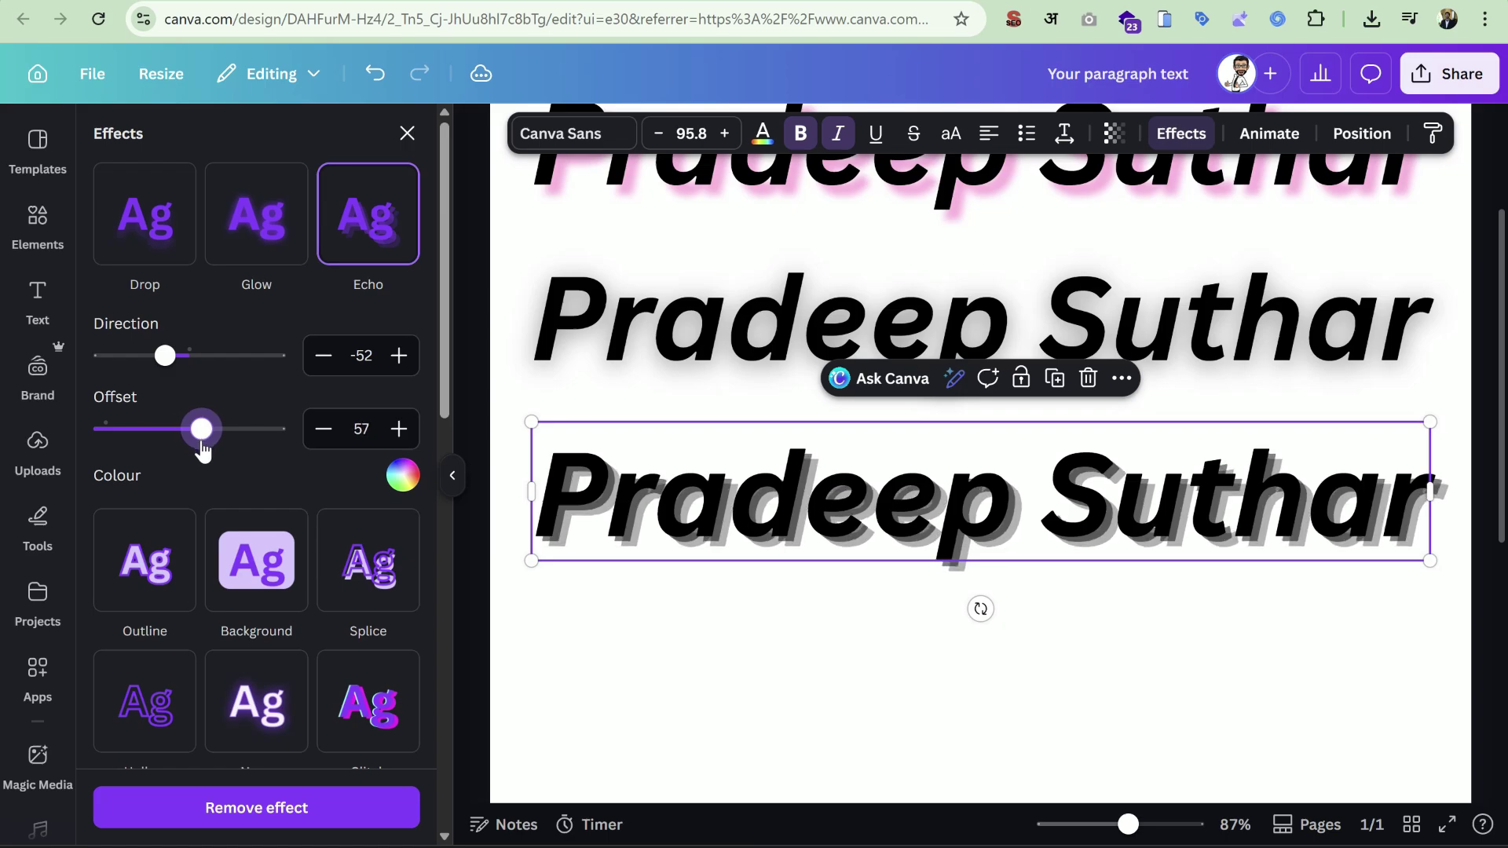
pyautogui.moveTo(161, 357)
pyautogui.mouseDown()
pyautogui.moveTo(104, 359)
pyautogui.moveTo(259, 380)
pyautogui.moveTo(162, 358)
pyautogui.moveTo(175, 383)
pyautogui.mouseUp()
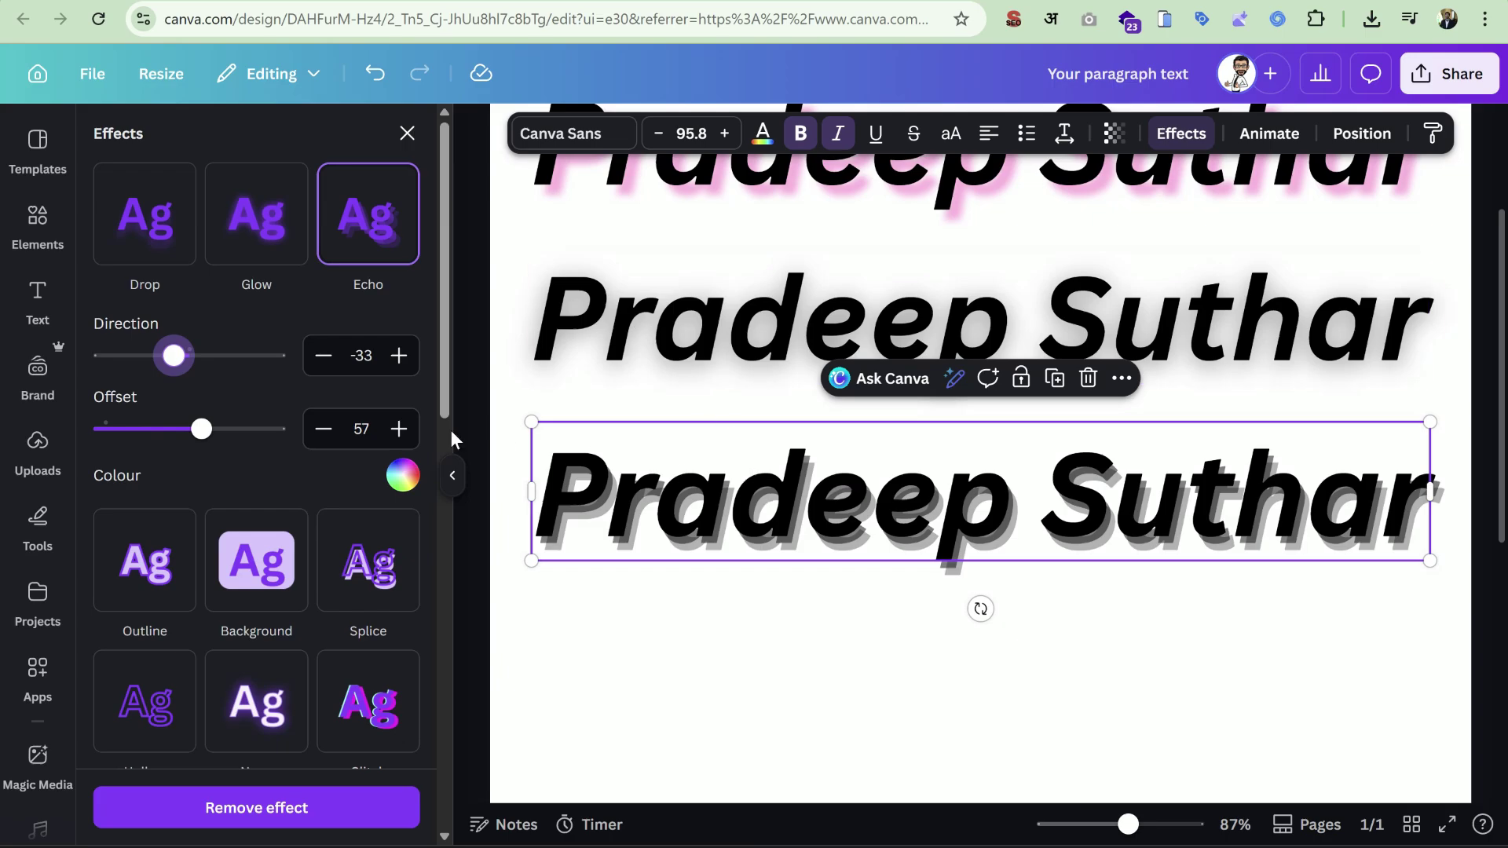
pyautogui.click(397, 476)
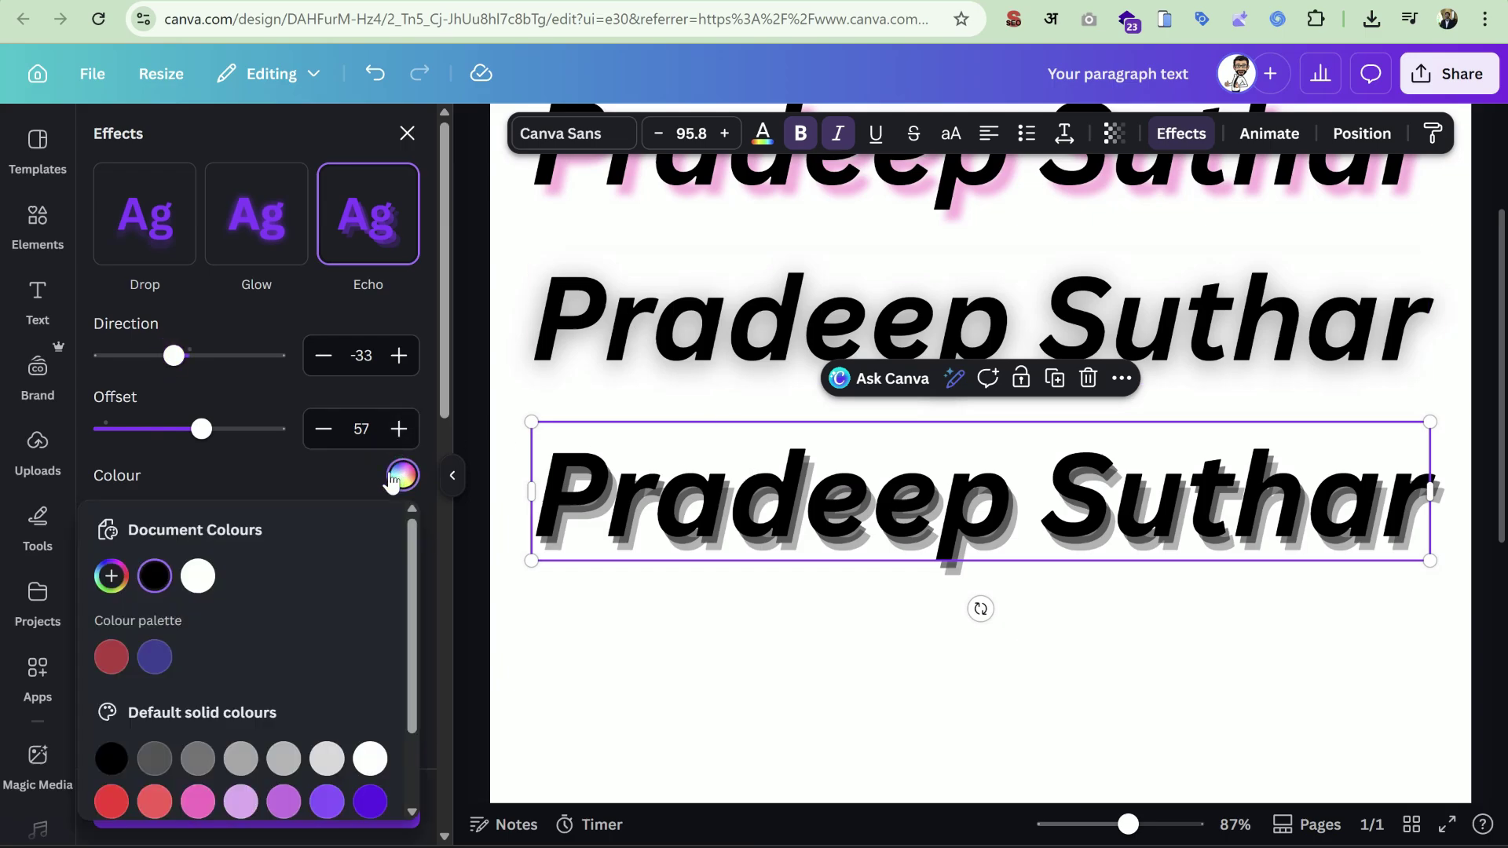
pyautogui.click(197, 802)
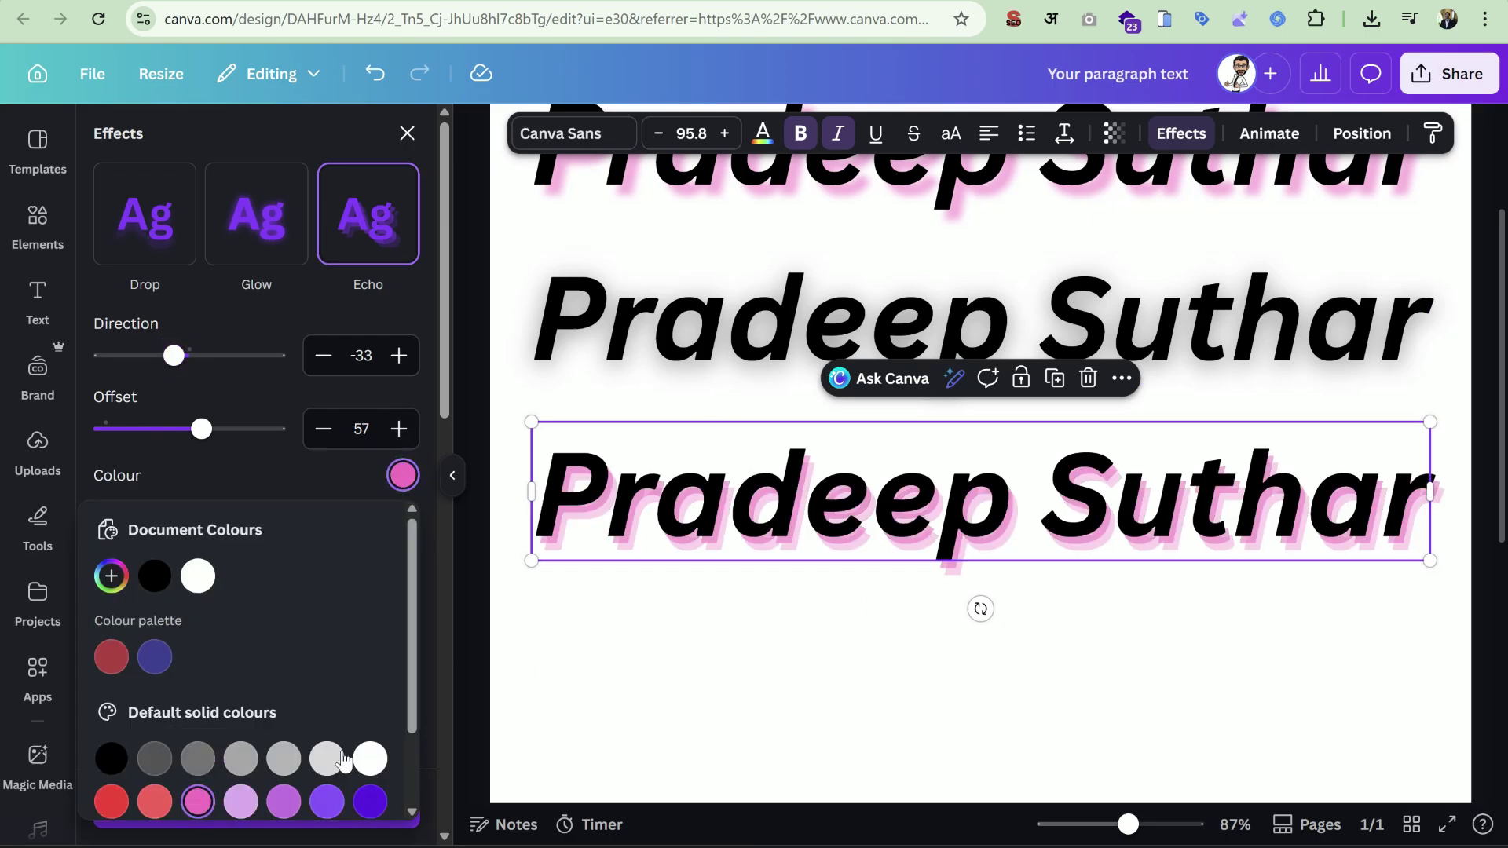
pyautogui.click(370, 801)
pyautogui.click(511, 542)
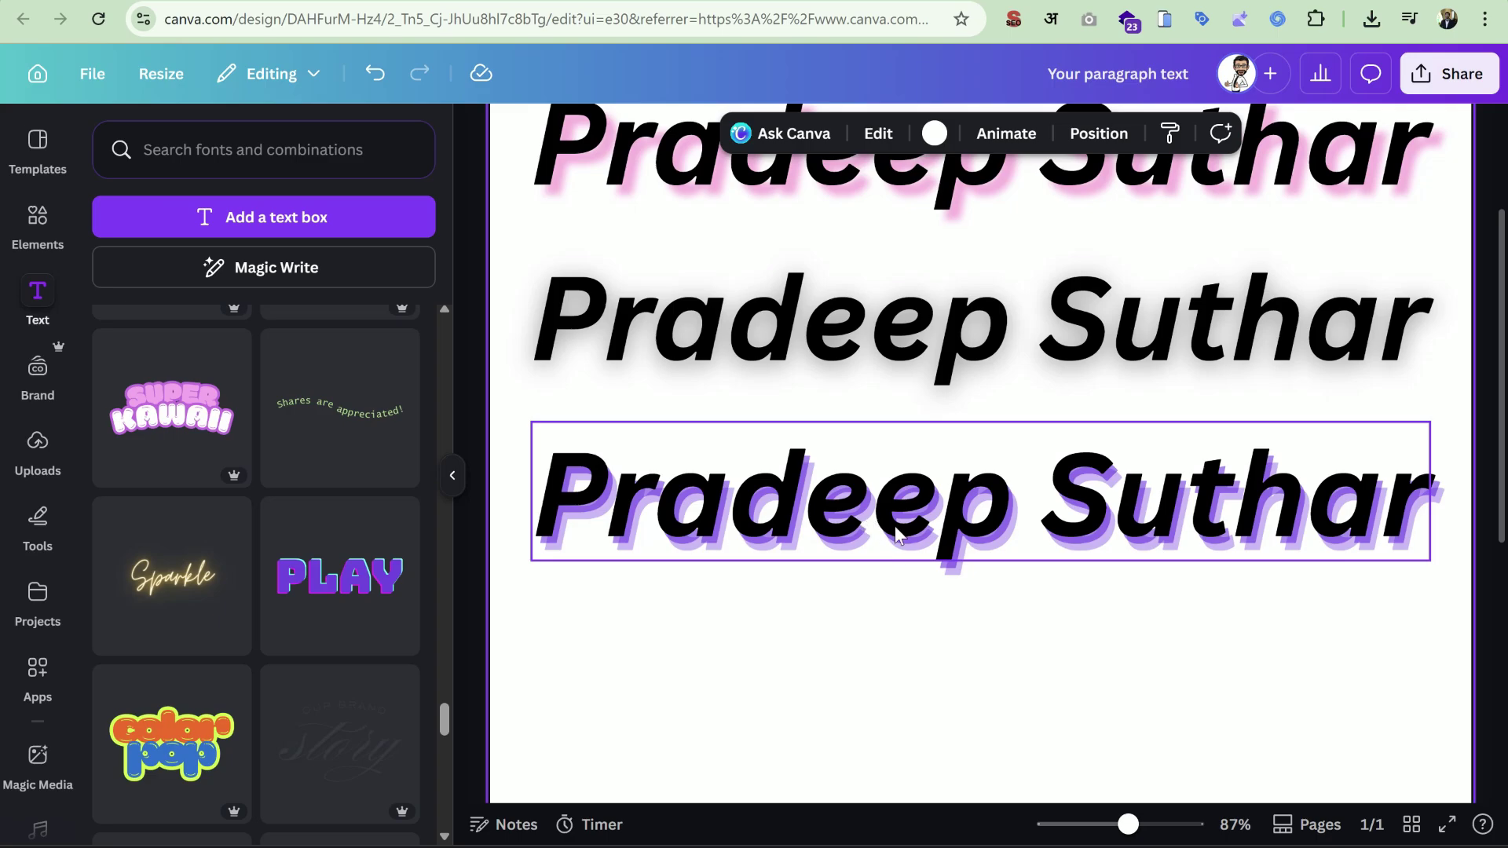
# Shift all three headings up slightly on the page.
pyautogui.moveTo(1127, 824); pyautogui.dragTo(1109, 824)
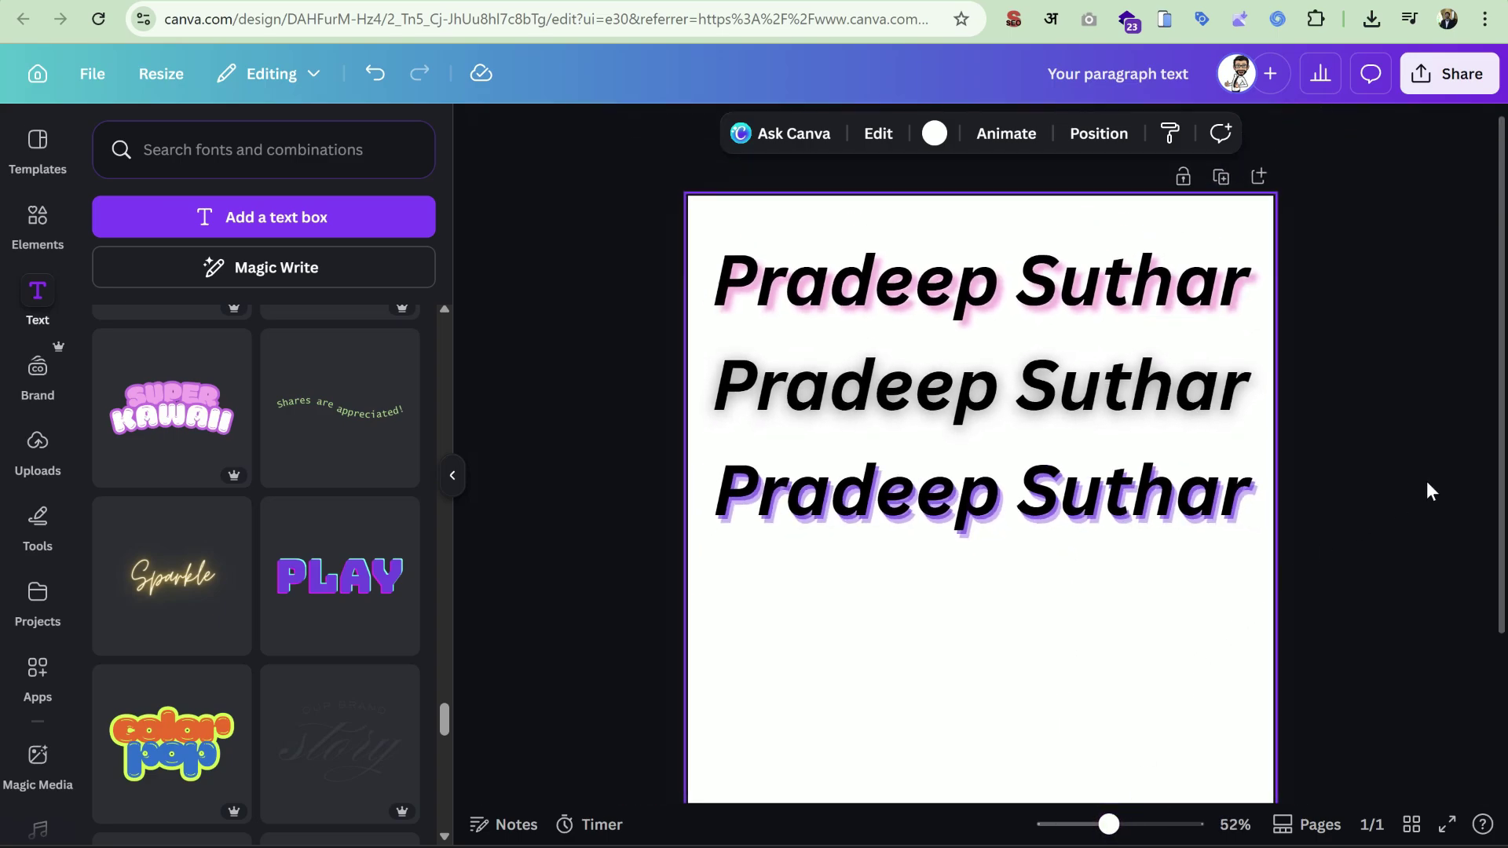
pyautogui.moveTo(1376, 238); pyautogui.dragTo(1086, 459)
pyautogui.click(1366, 410)
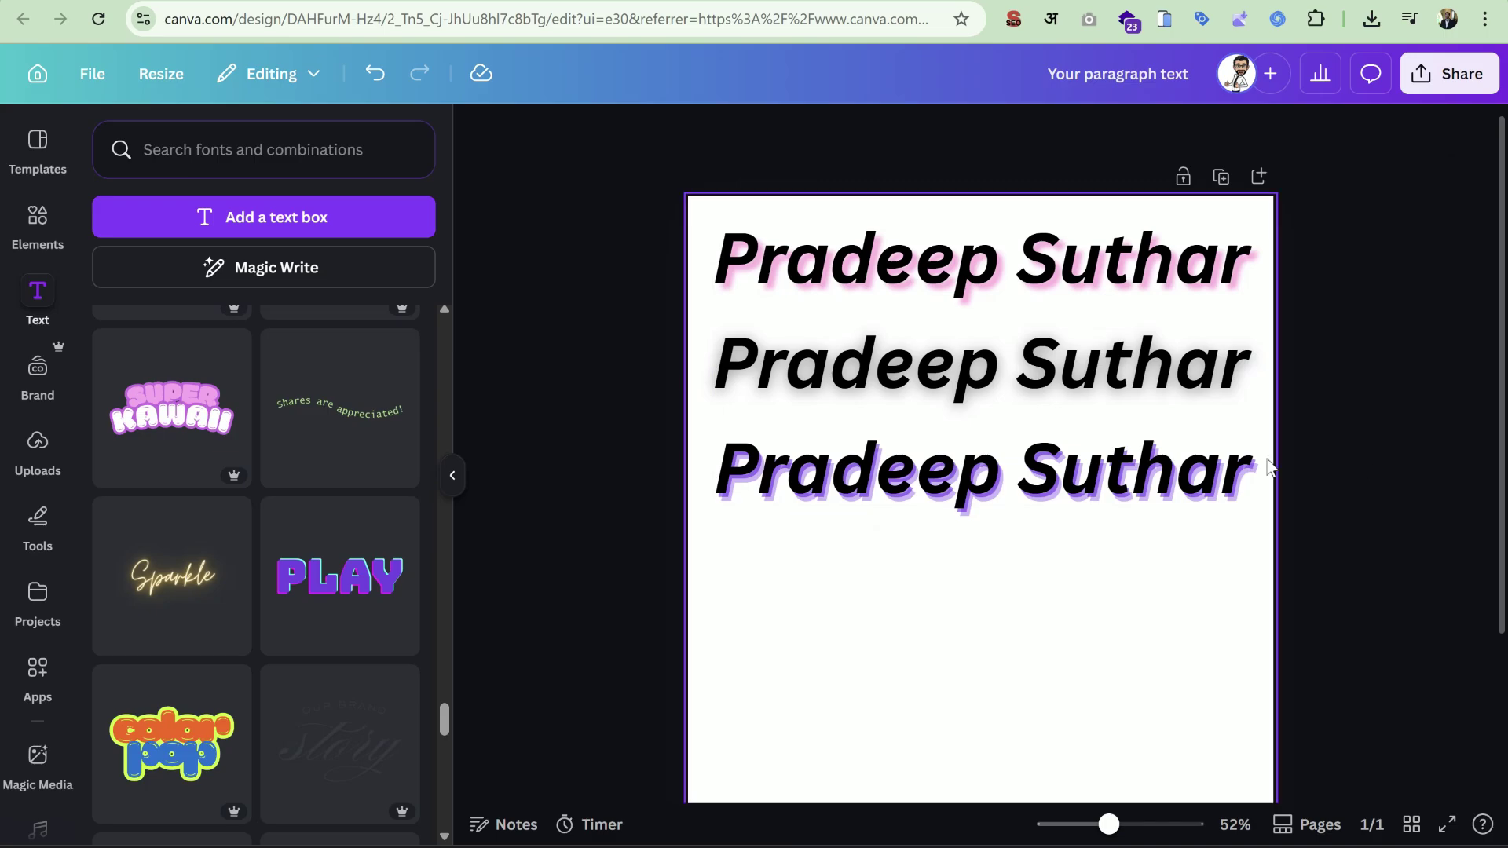
# Duplicate the third heading into a fourth row and apply the Outline effect.
pyautogui.click(1163, 454)
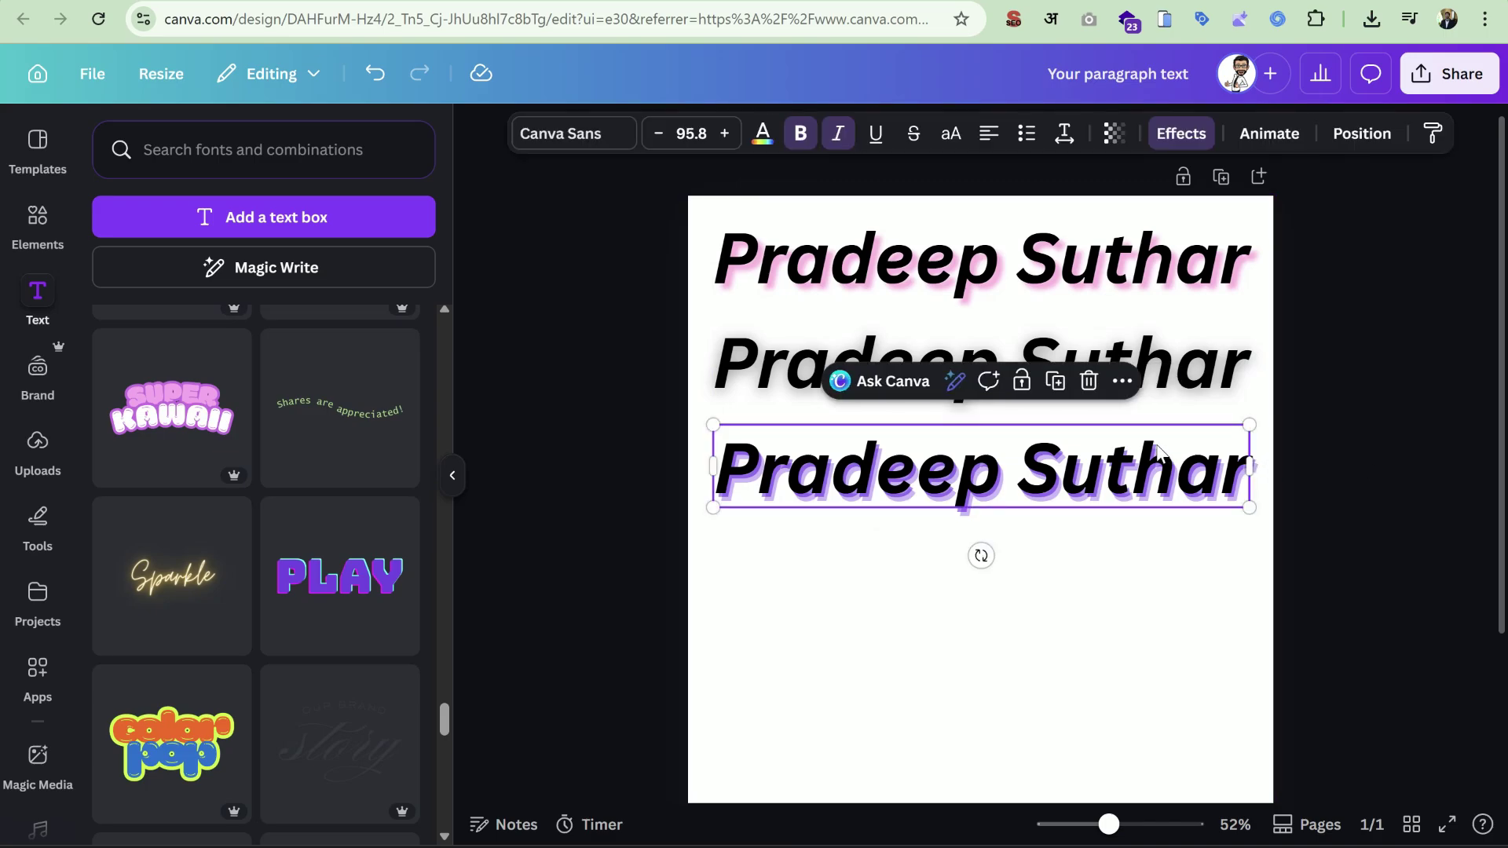
pyautogui.click(1056, 383)
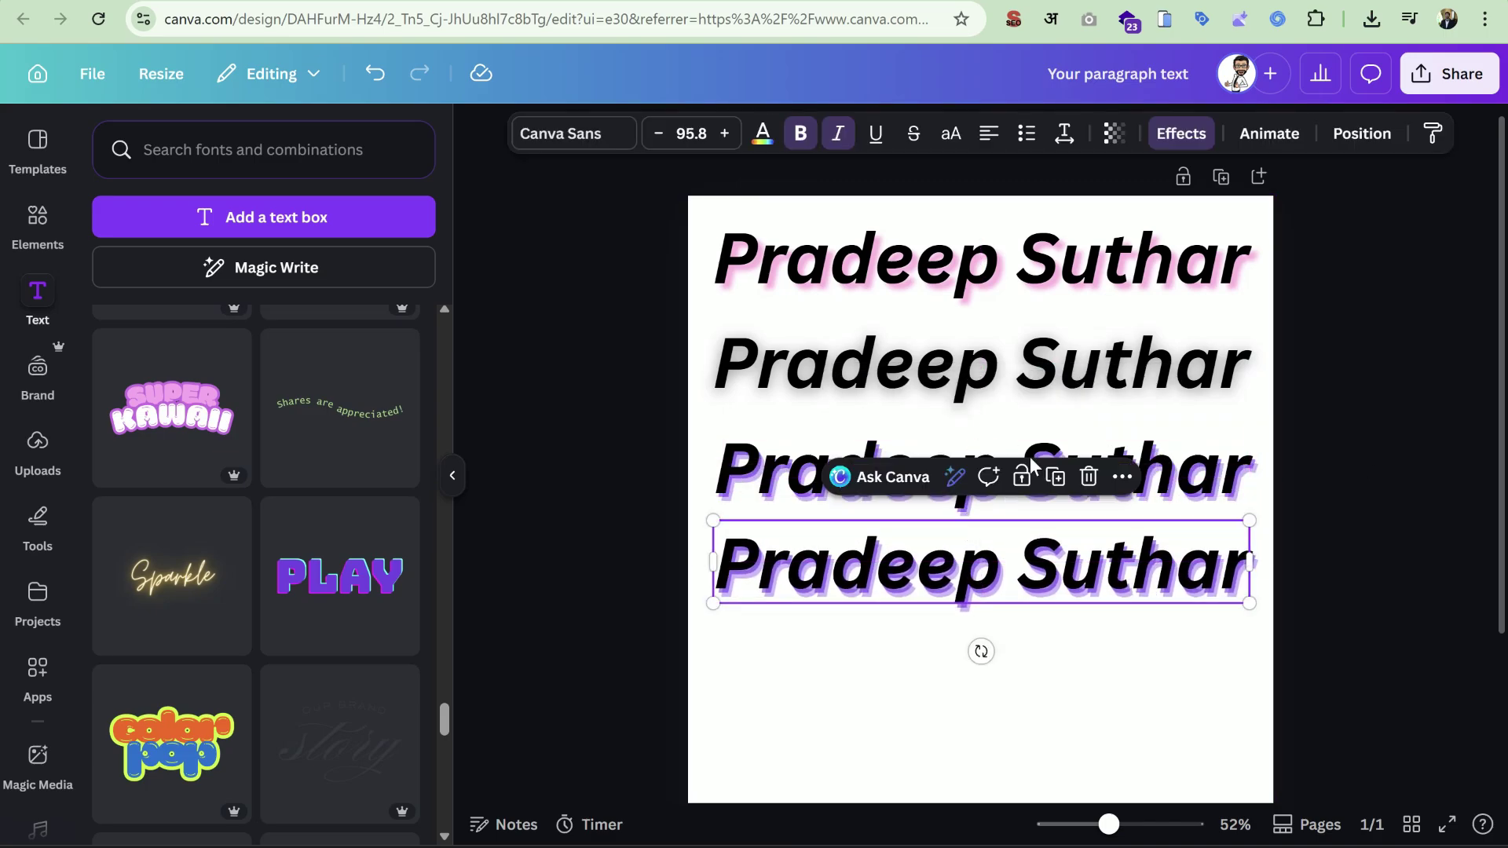
pyautogui.click(1182, 134)
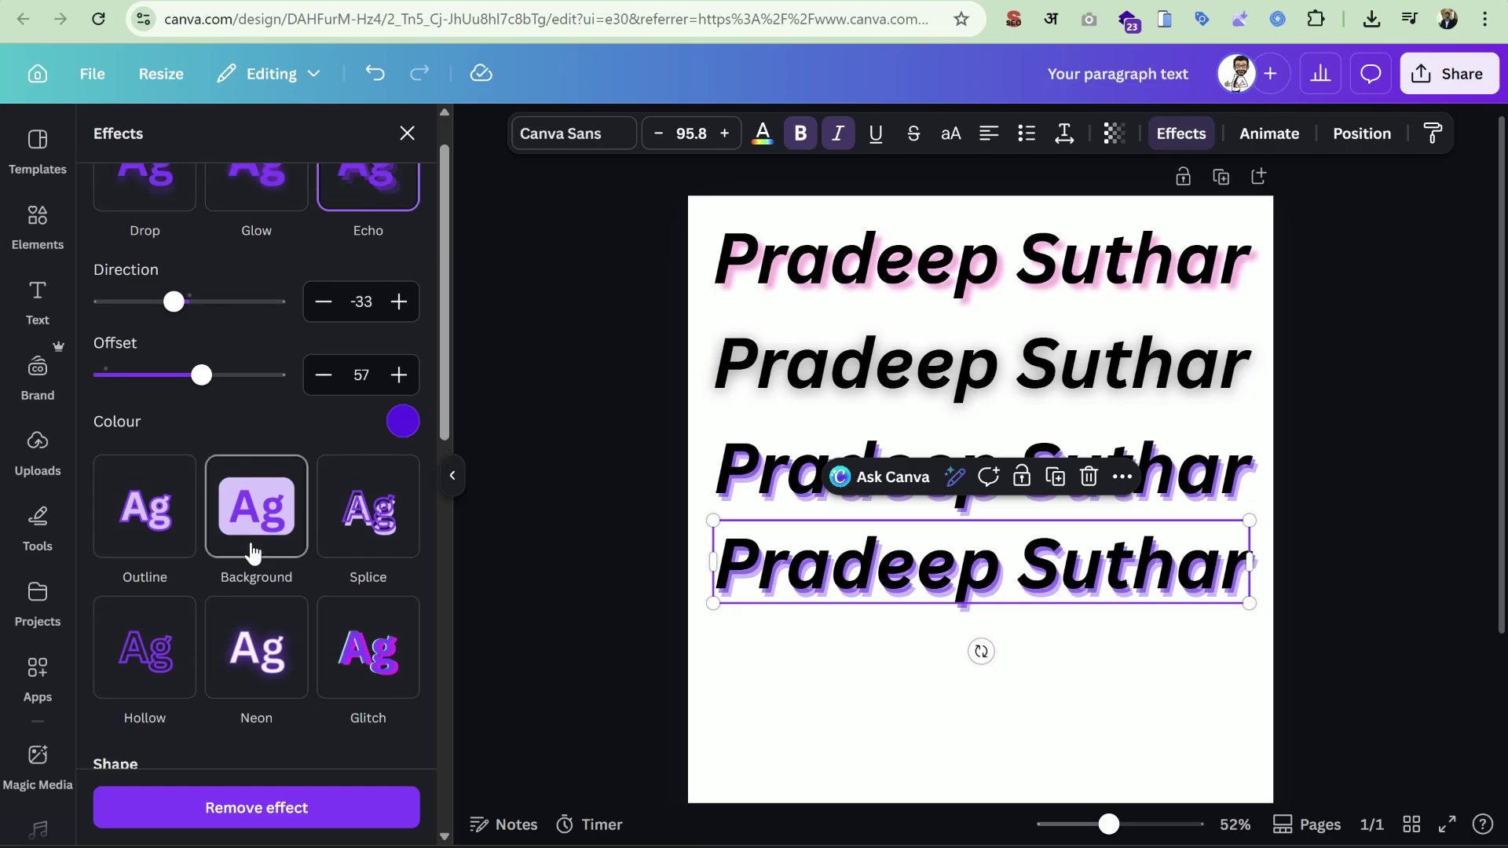
pyautogui.scroll(1, 271, 510)
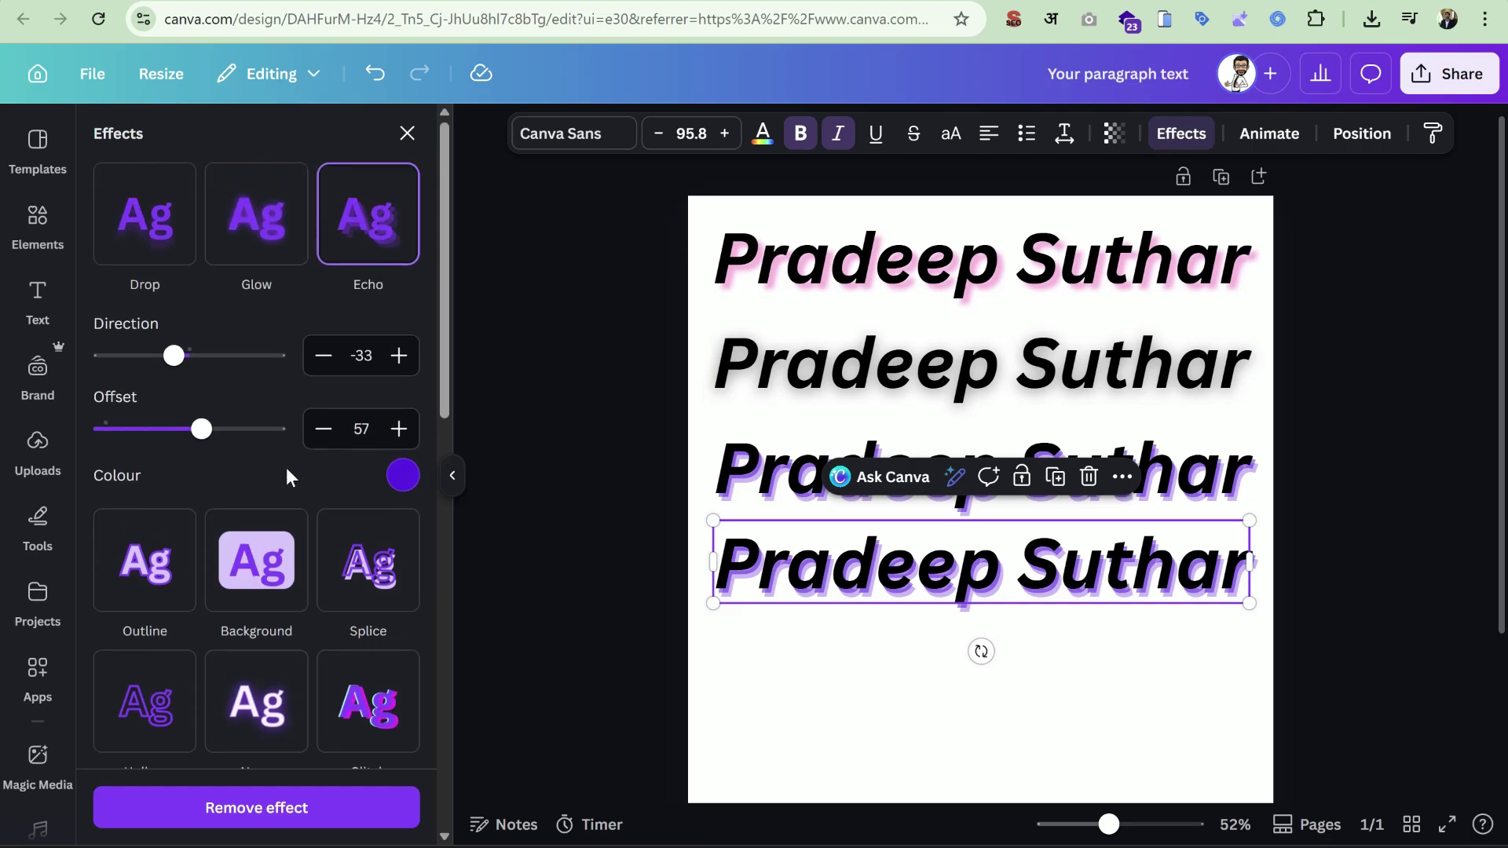
pyautogui.click(161, 562)
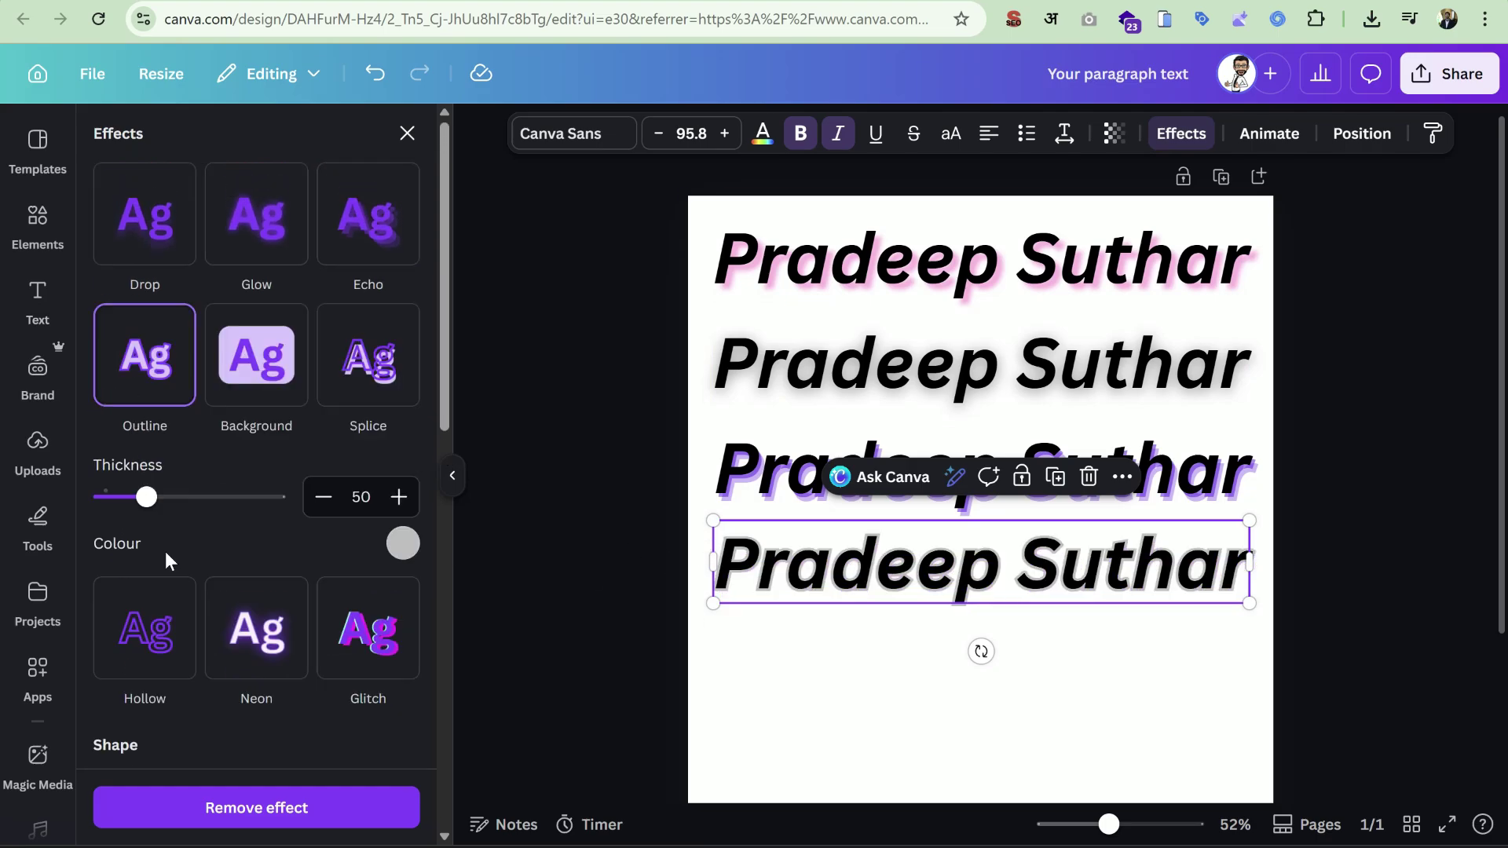
pyautogui.moveTo(1108, 824); pyautogui.dragTo(1119, 823)
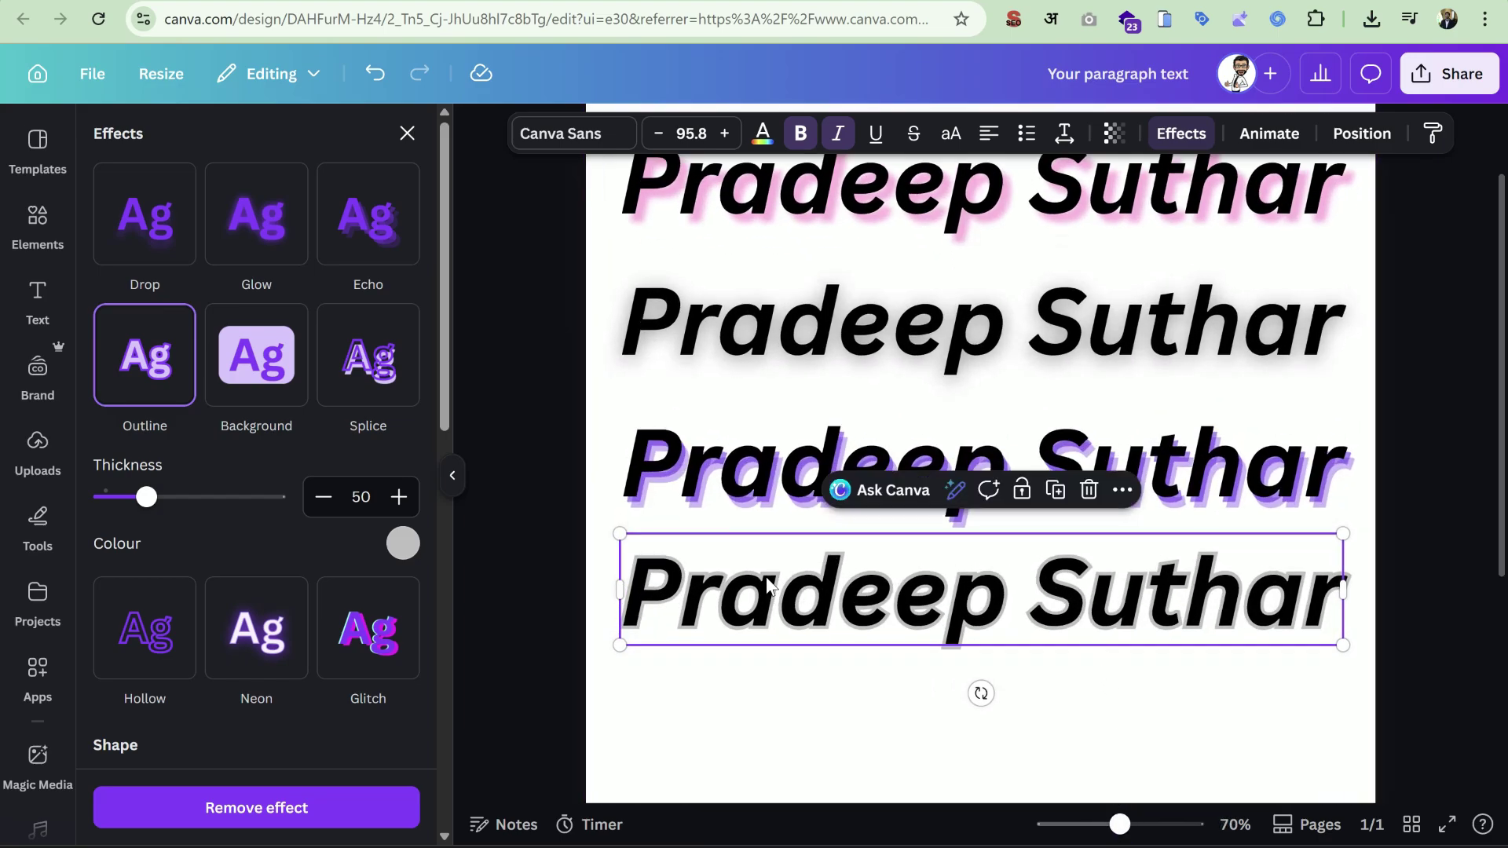
# Try a purple outline and thin it to thickness 105.
pyautogui.click(404, 542)
pyautogui.click(326, 501)
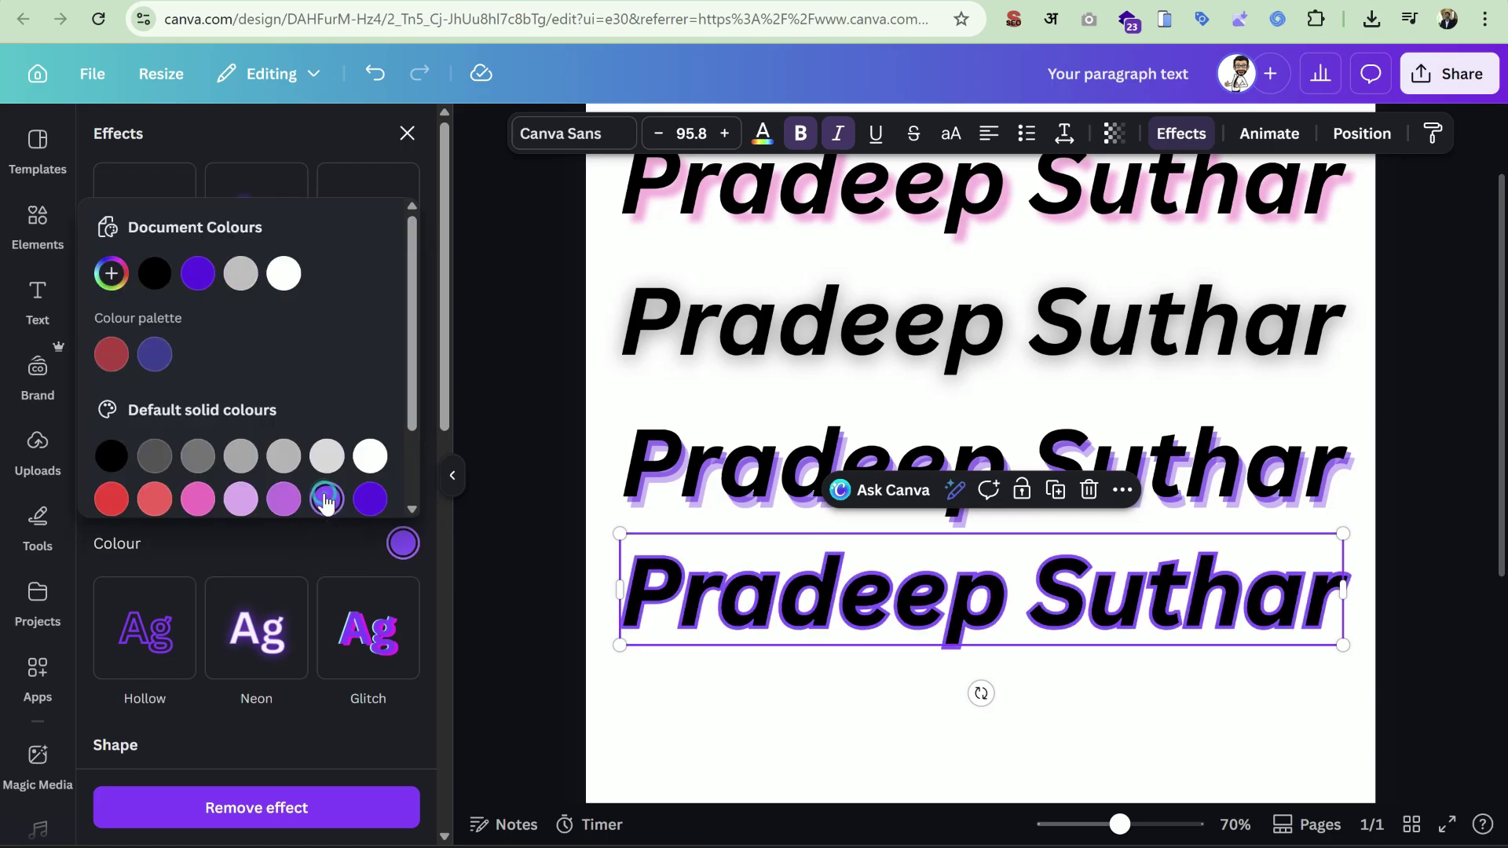
pyautogui.click(263, 543)
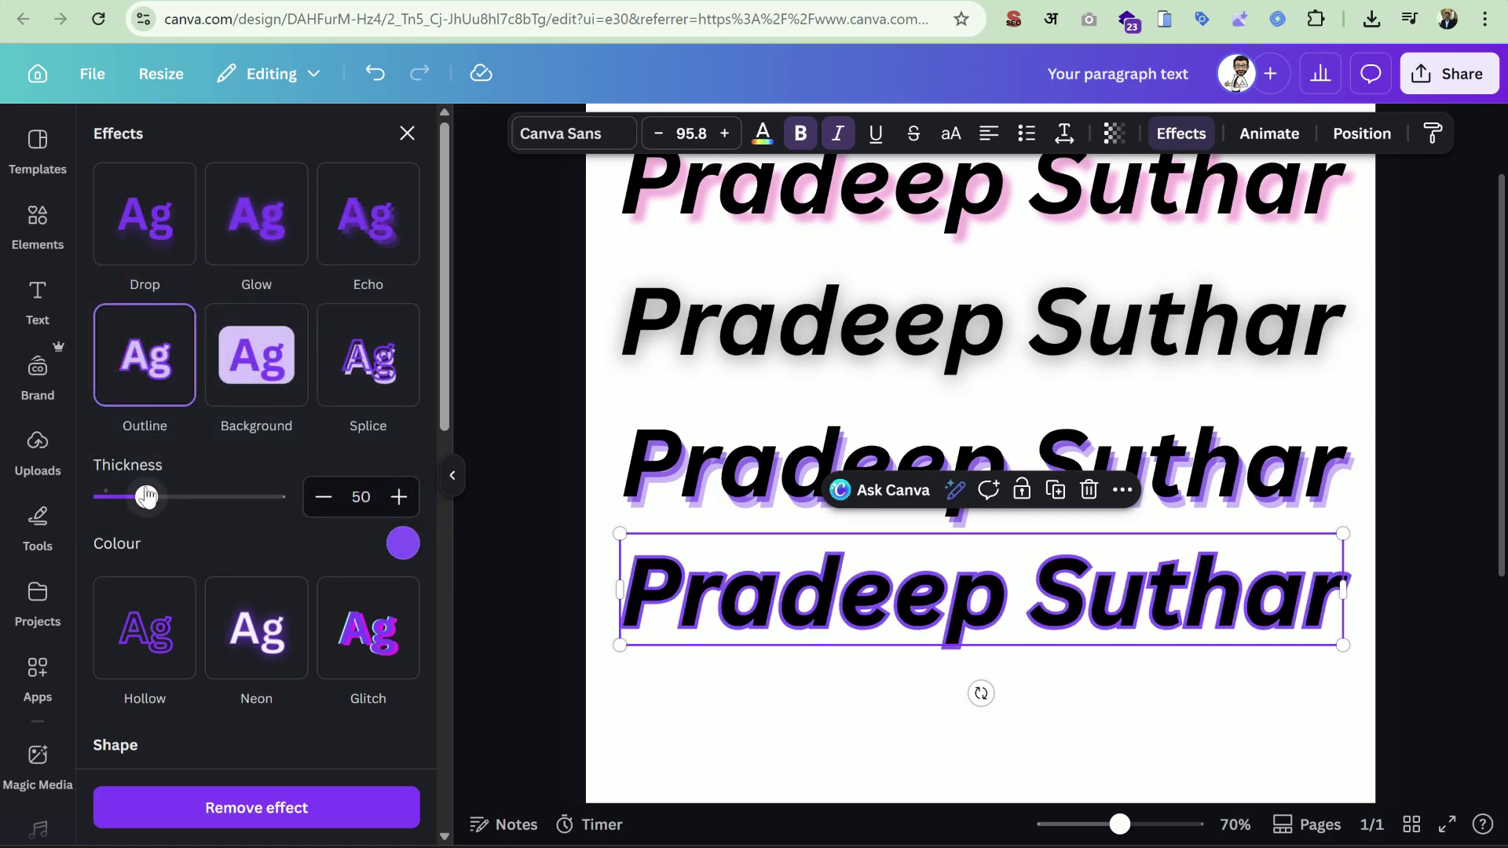
pyautogui.moveTo(146, 495); pyautogui.dragTo(407, 520)
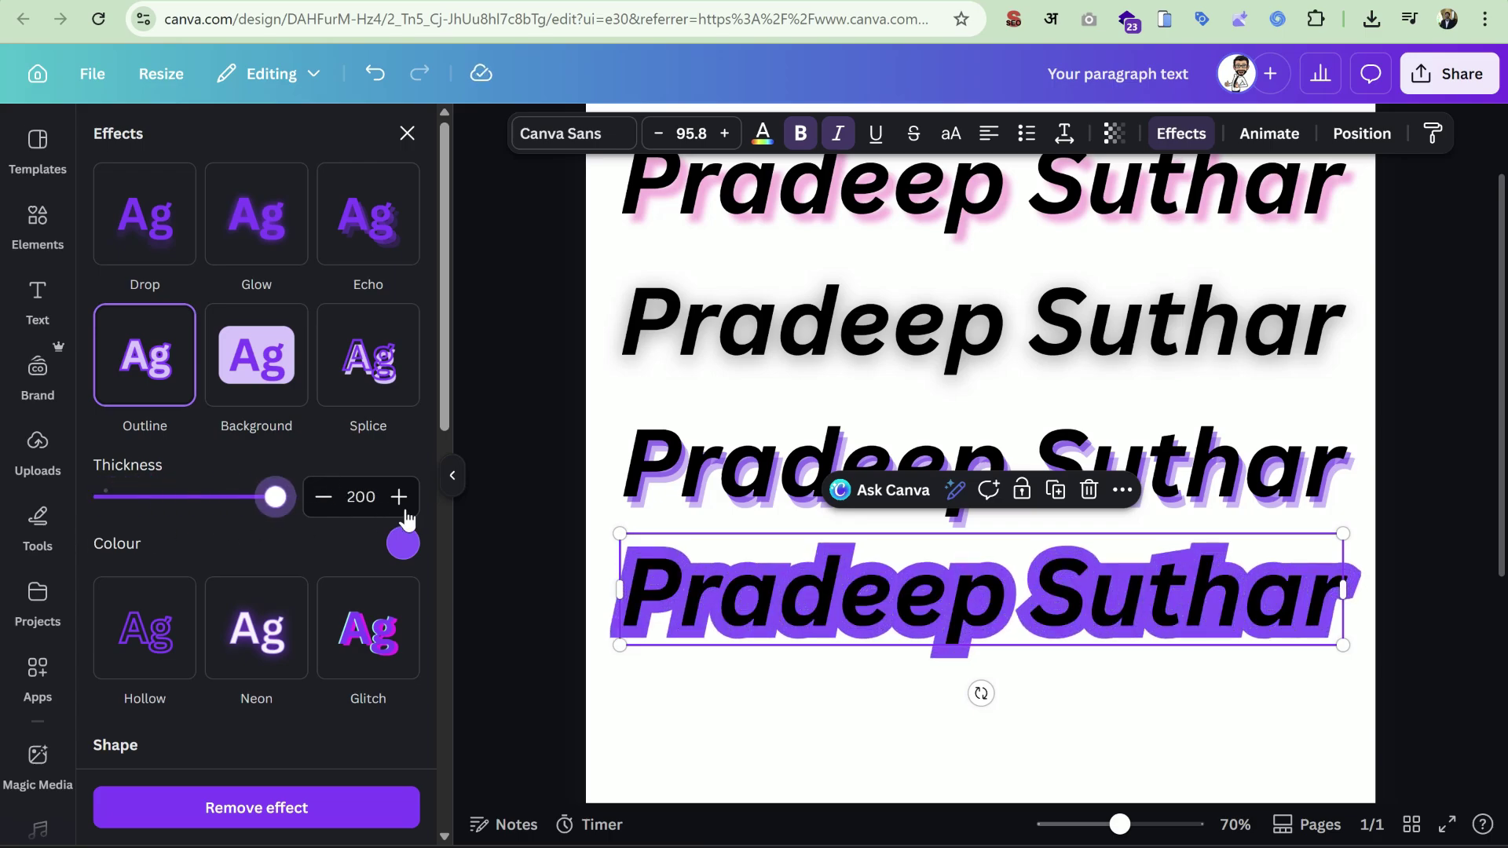
pyautogui.moveTo(313, 511); pyautogui.dragTo(195, 512)
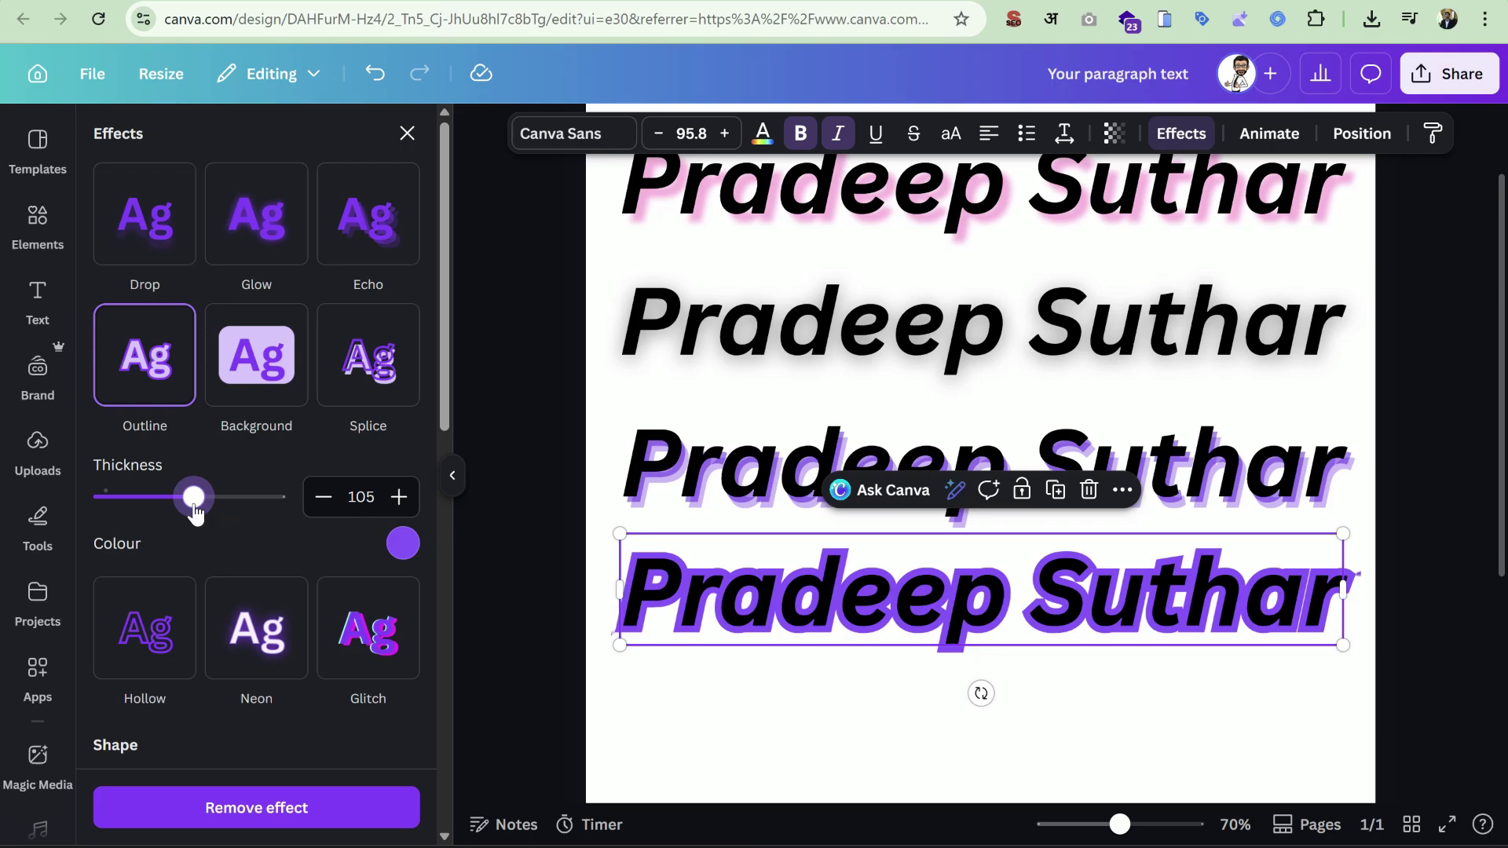
# Change the outline to red and thin it to about 54.
pyautogui.click(402, 554)
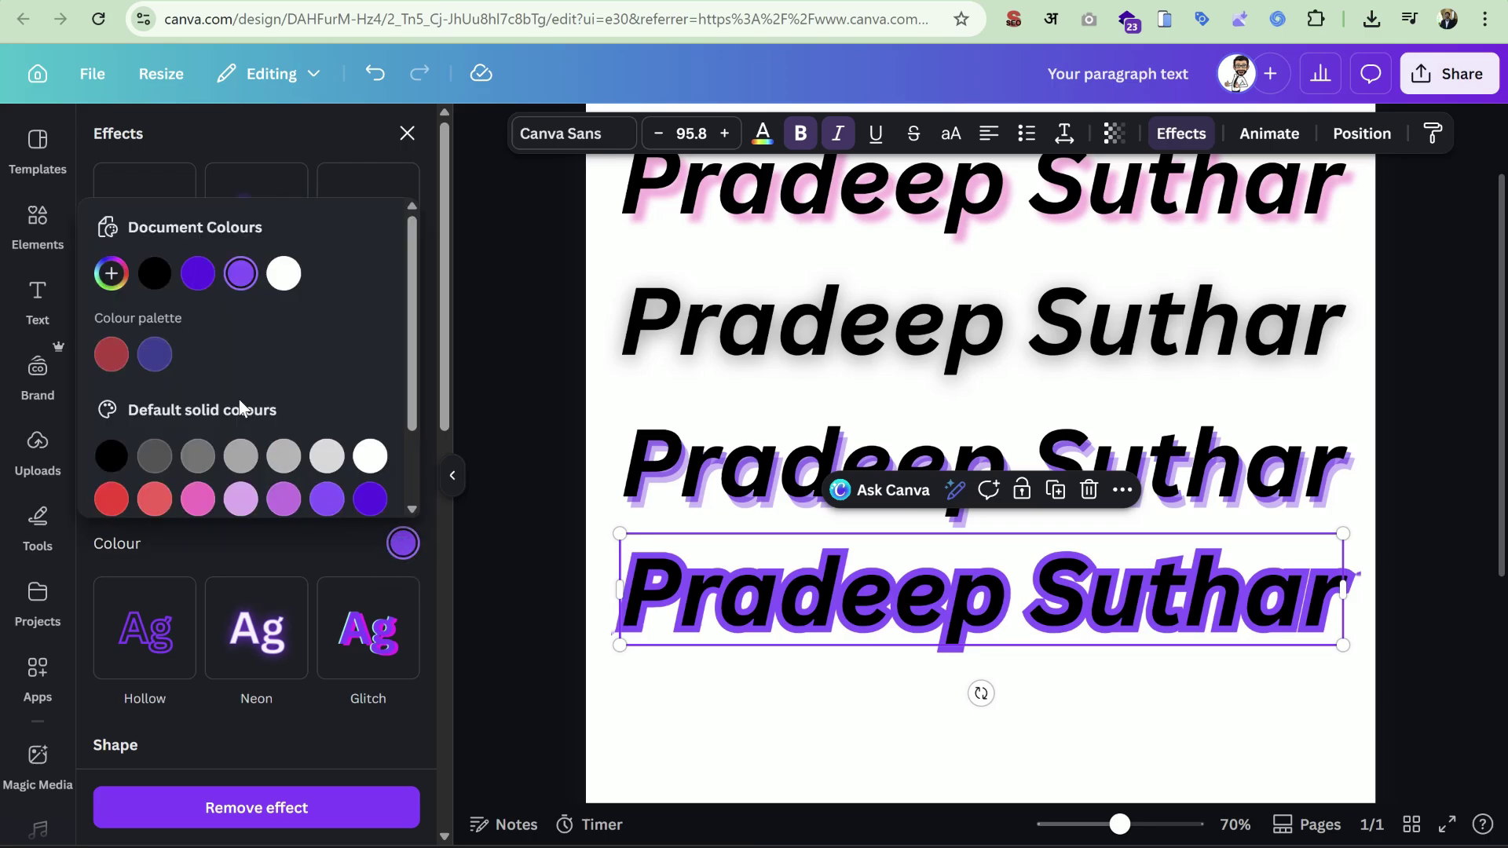
pyautogui.click(149, 500)
pyautogui.click(110, 499)
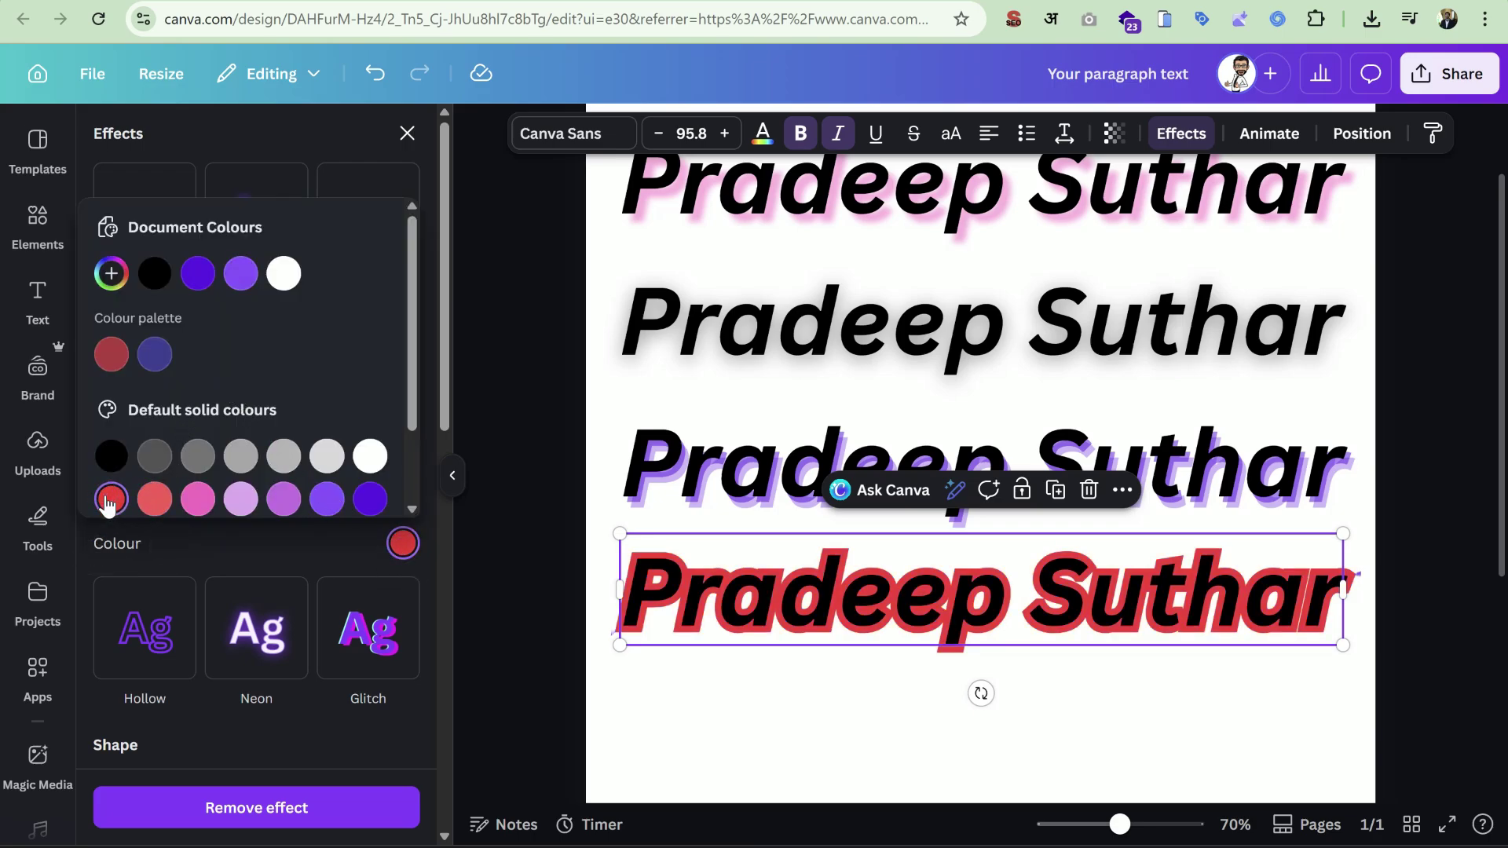
pyautogui.click(370, 500)
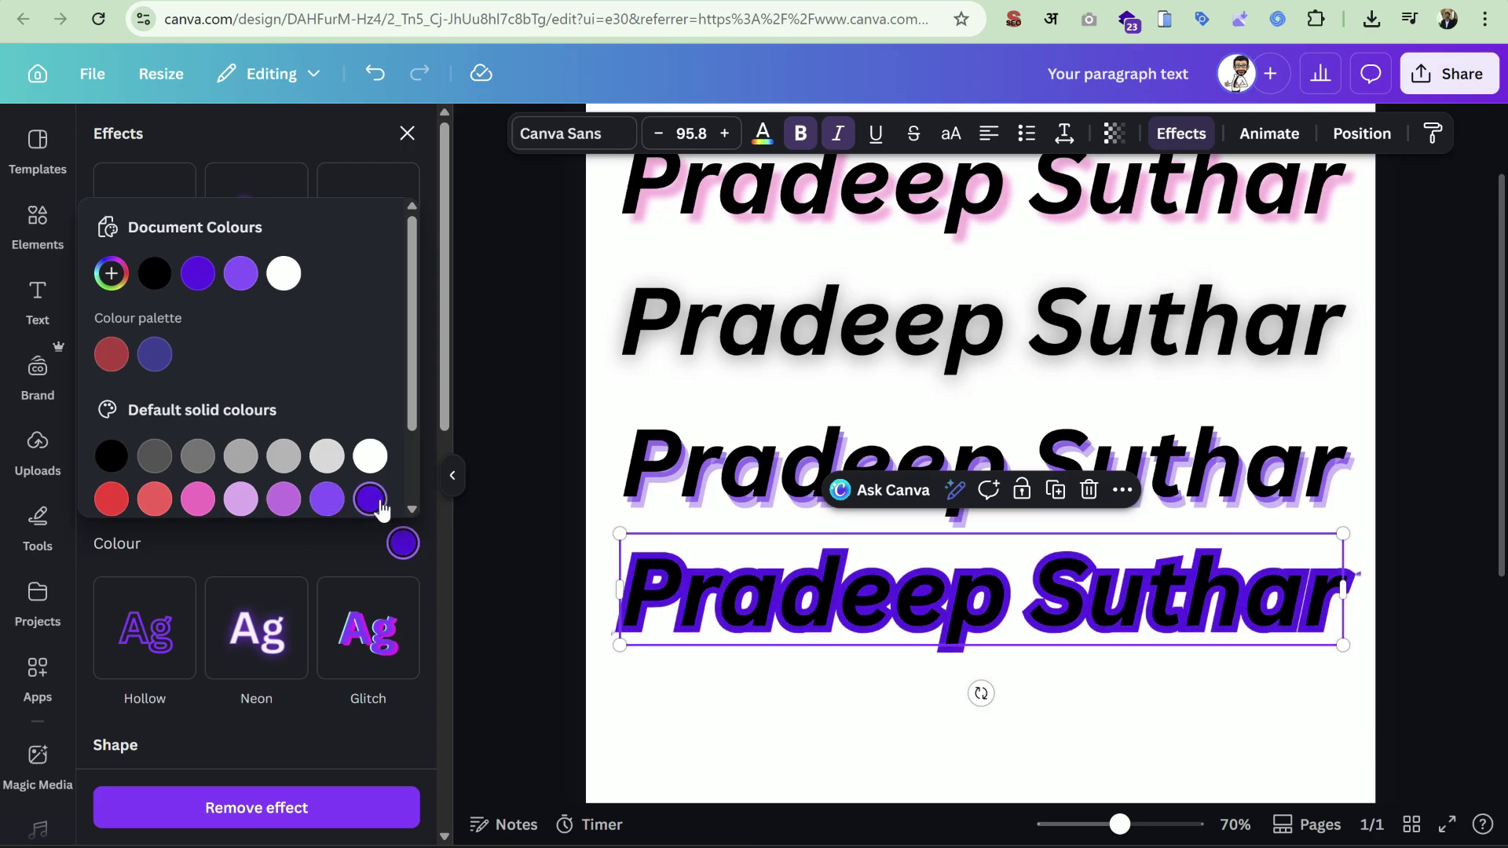
pyautogui.click(109, 499)
pyautogui.click(165, 542)
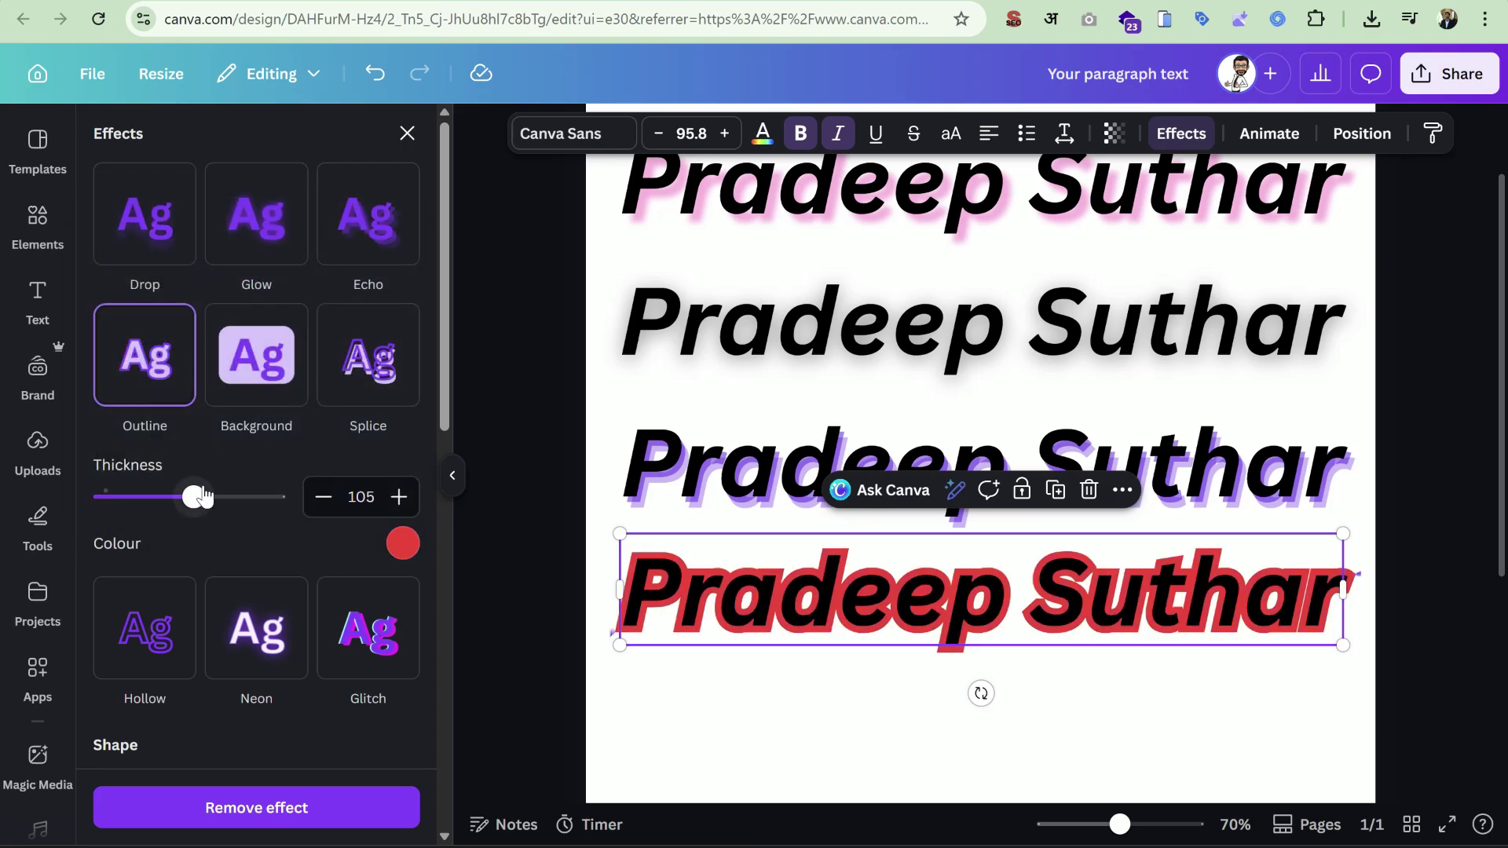
pyautogui.moveTo(196, 497); pyautogui.dragTo(150, 498)
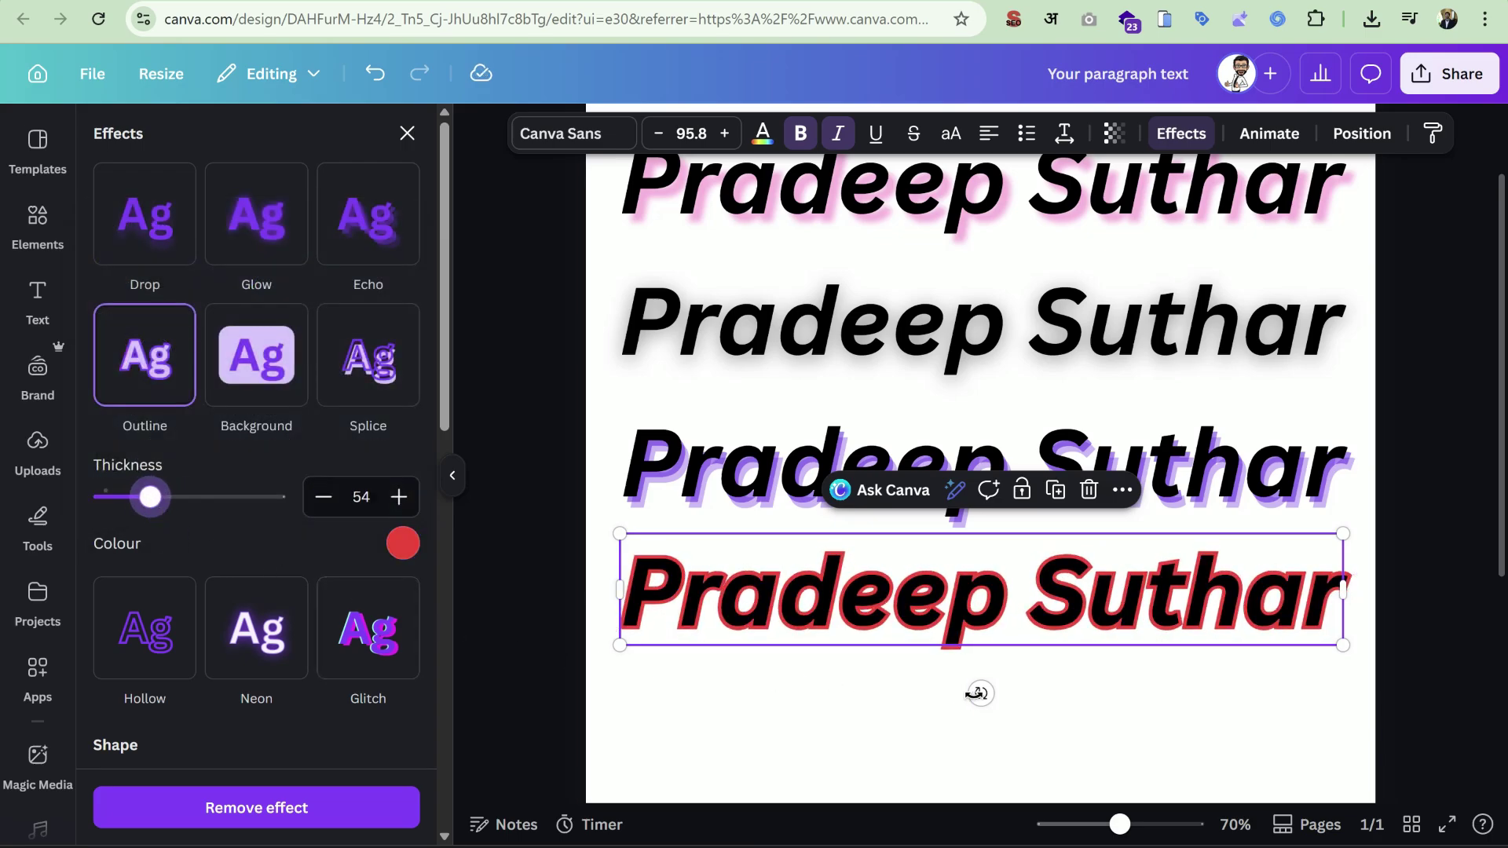
pyautogui.press('Return')
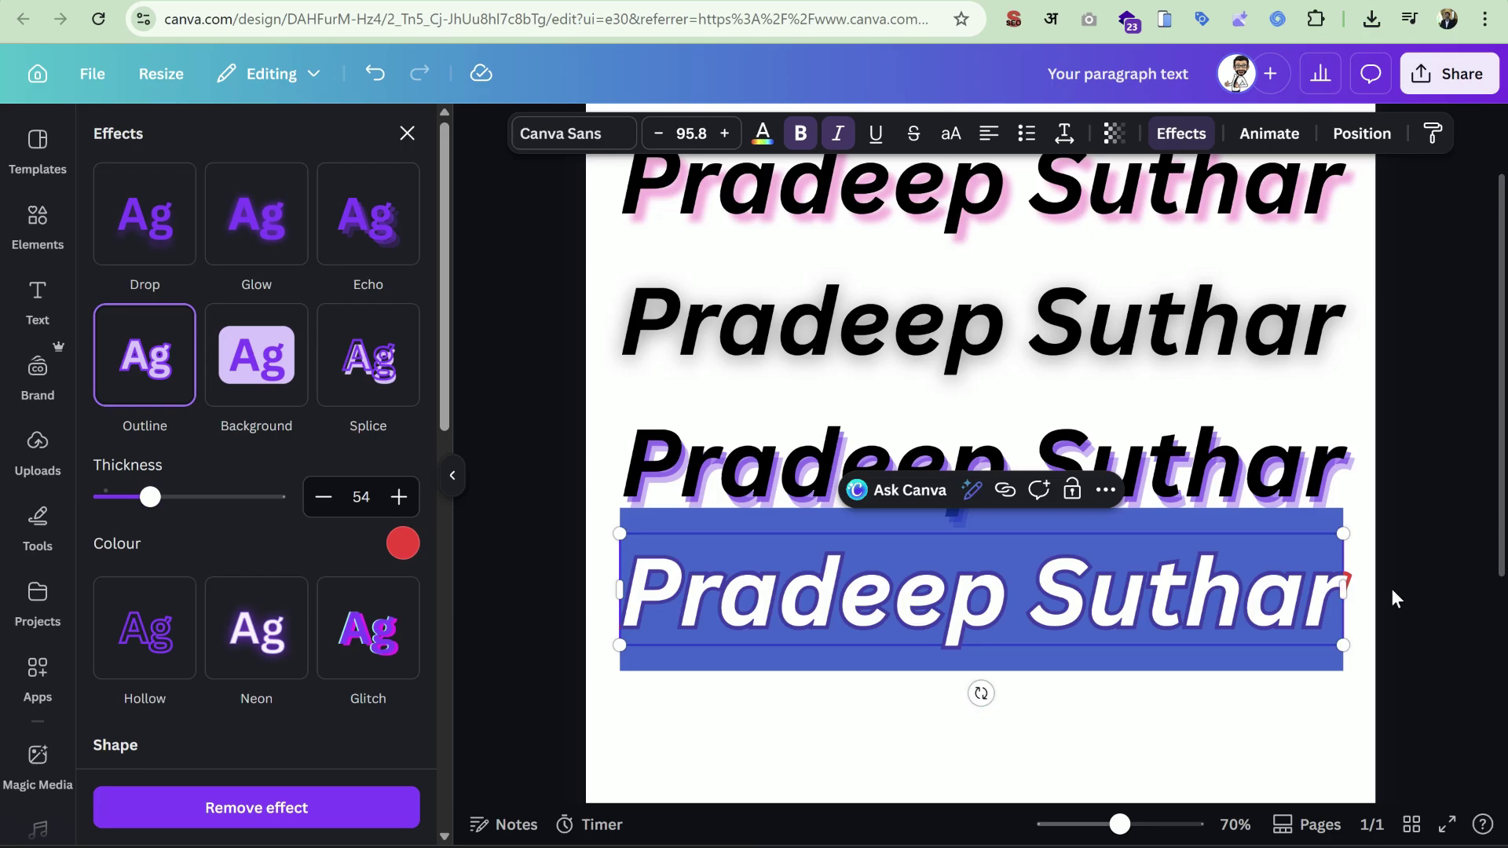
pyautogui.click(1392, 587)
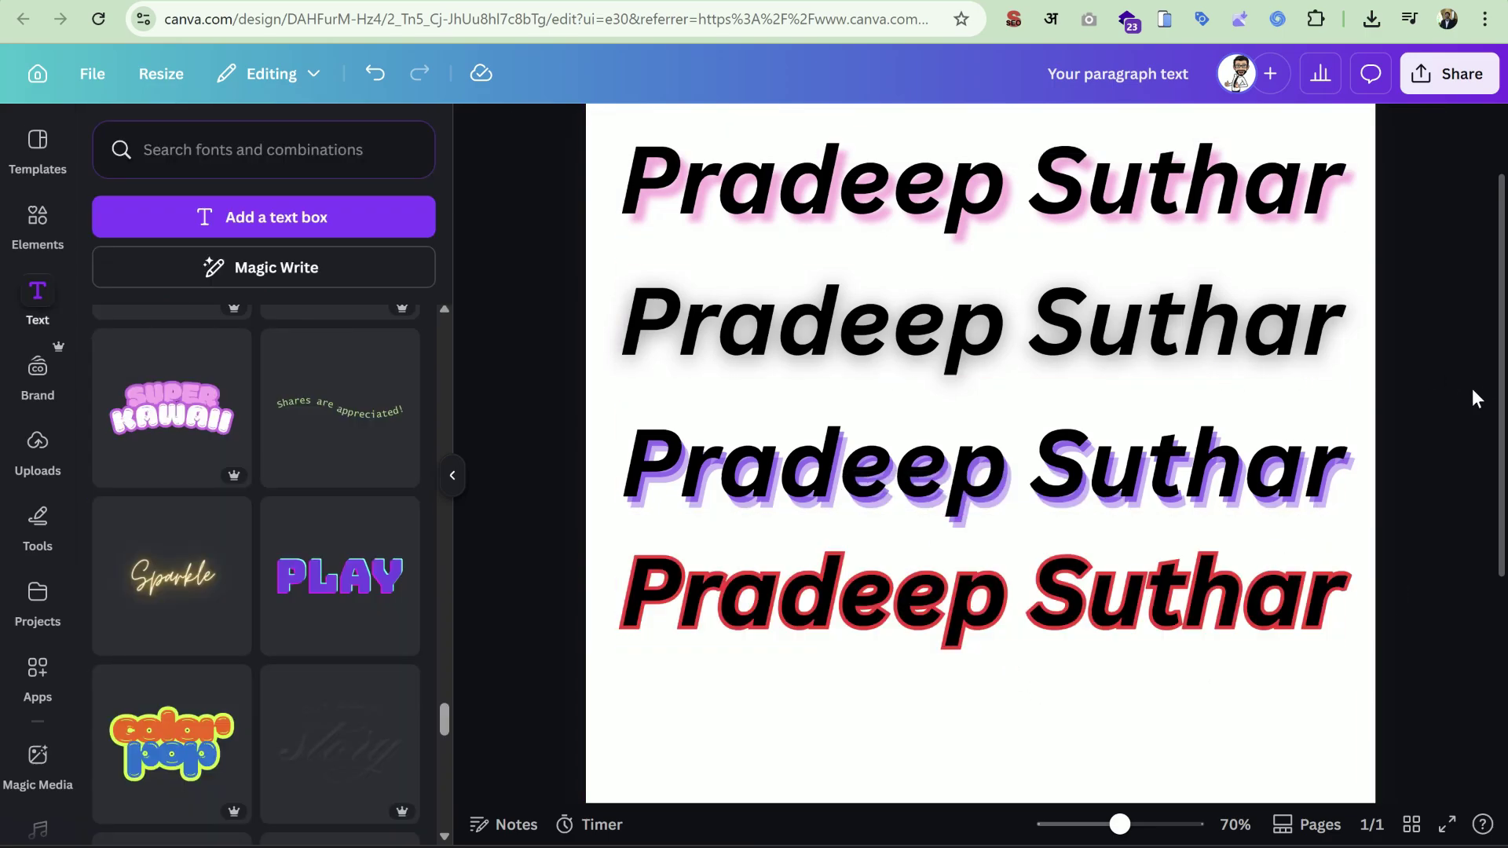
pyautogui.scroll(-1, 1472, 389)
# Duplicate the red-outlined heading below it and give the copy the Background effect.
pyautogui.click(931, 528)
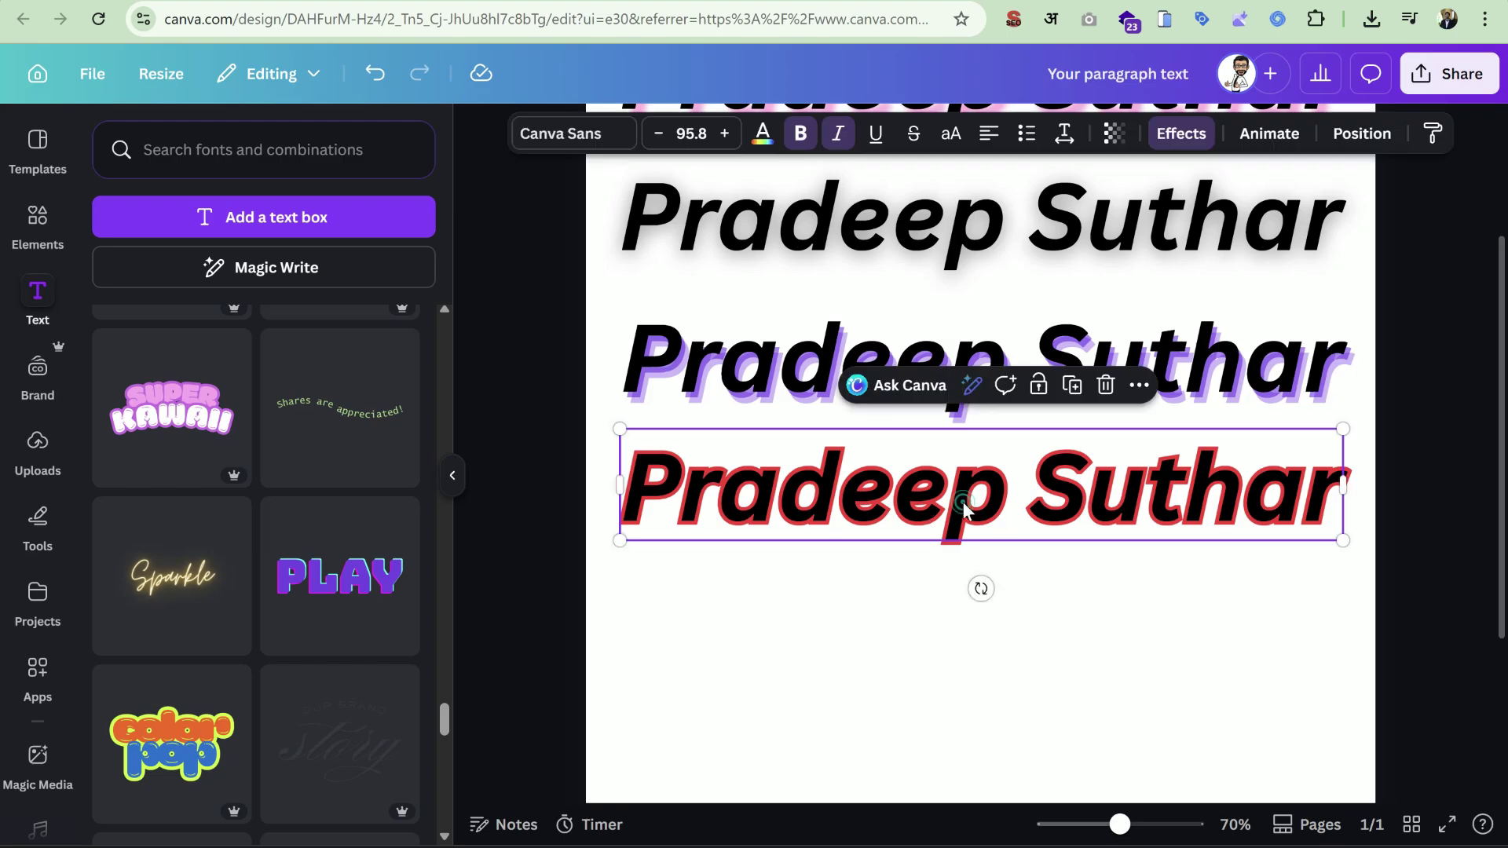
pyautogui.click(1066, 396)
pyautogui.moveTo(1035, 469); pyautogui.dragTo(1027, 585)
pyautogui.click(1176, 135)
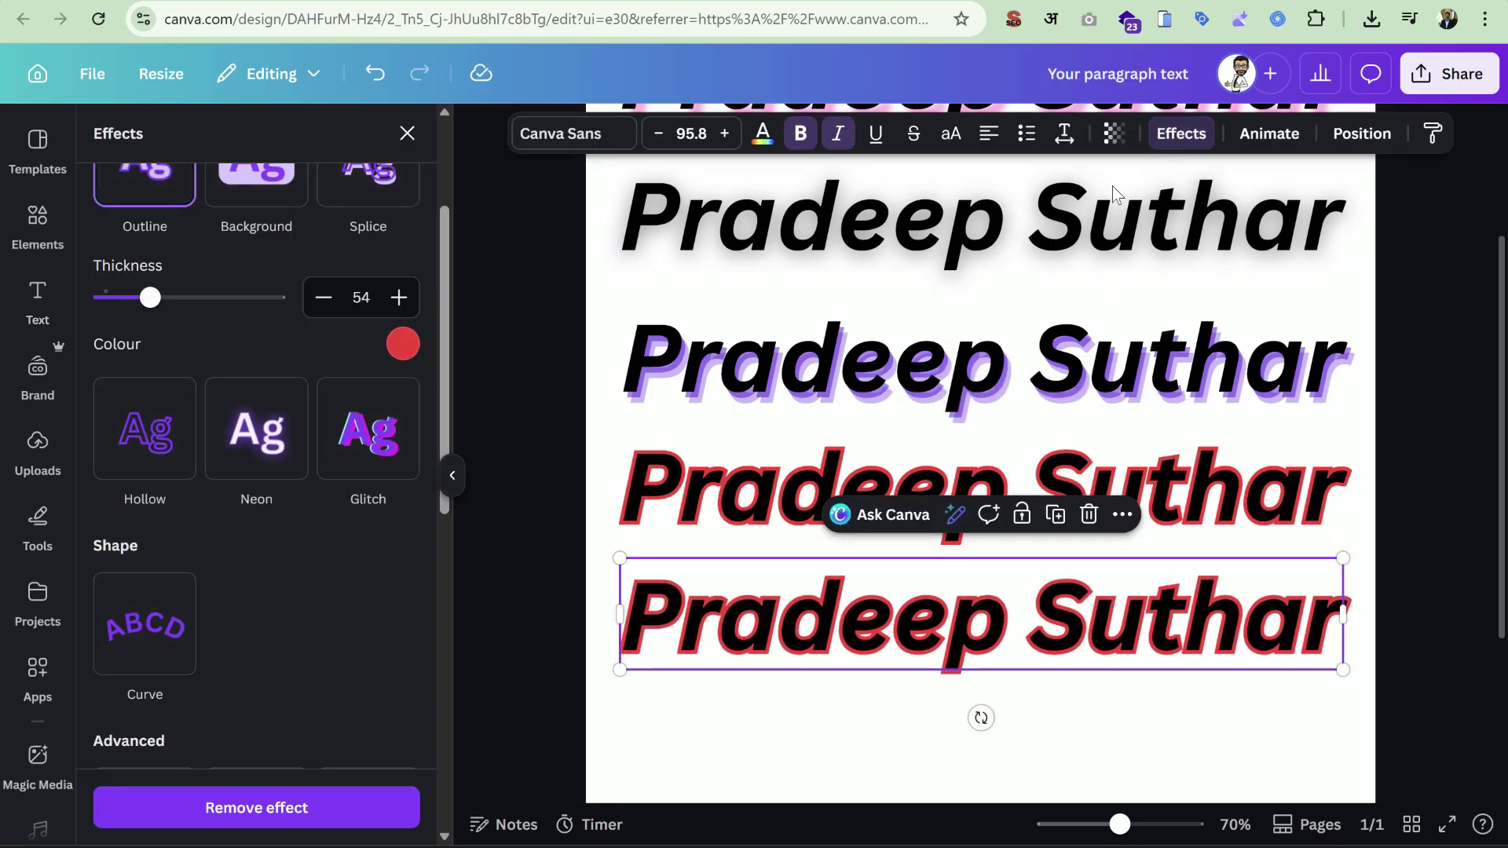
pyautogui.scroll(2, 296, 521)
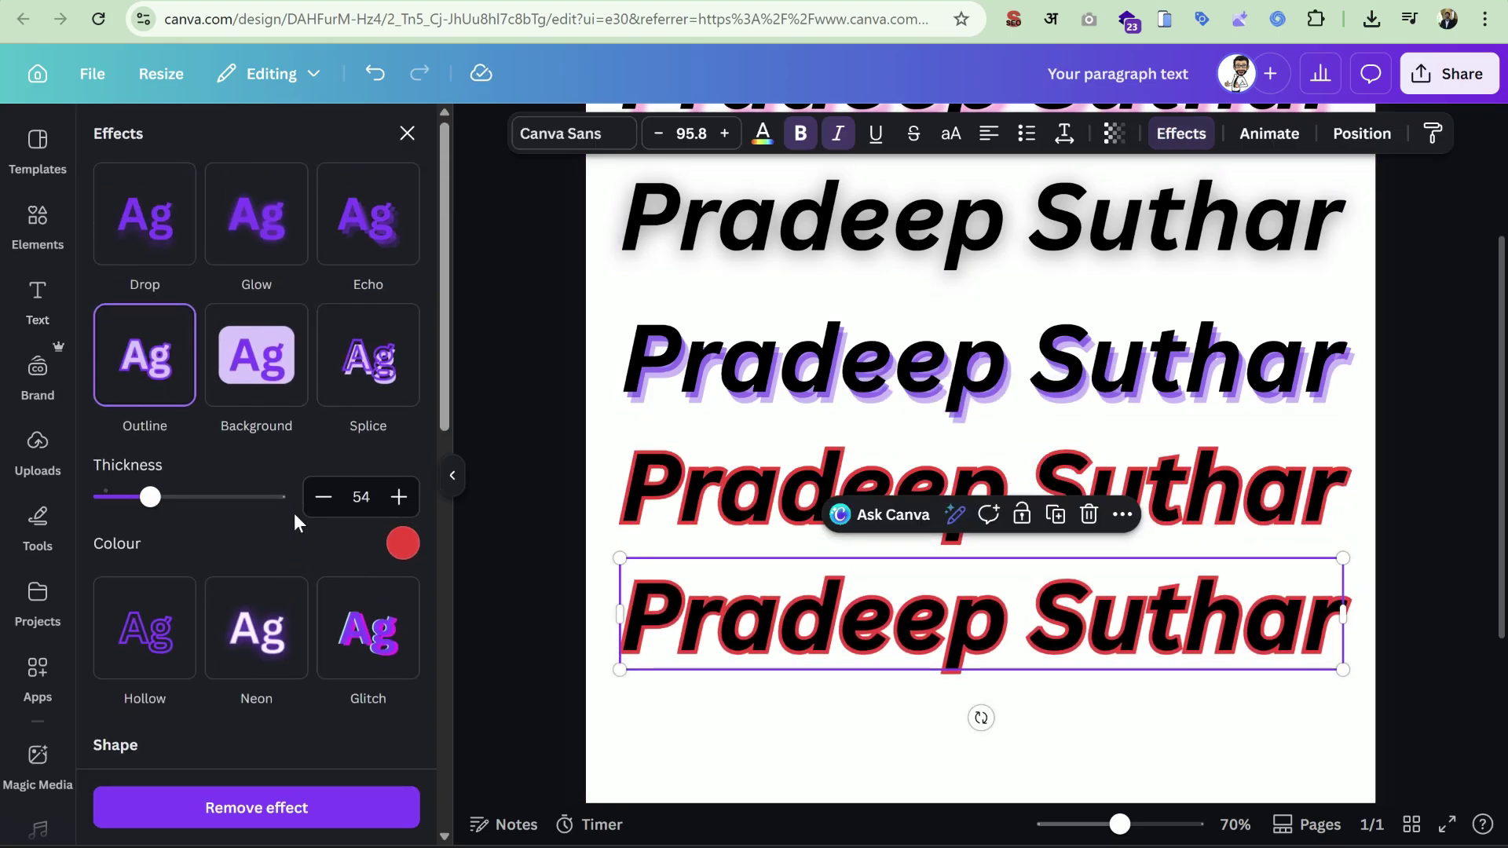
pyautogui.click(254, 363)
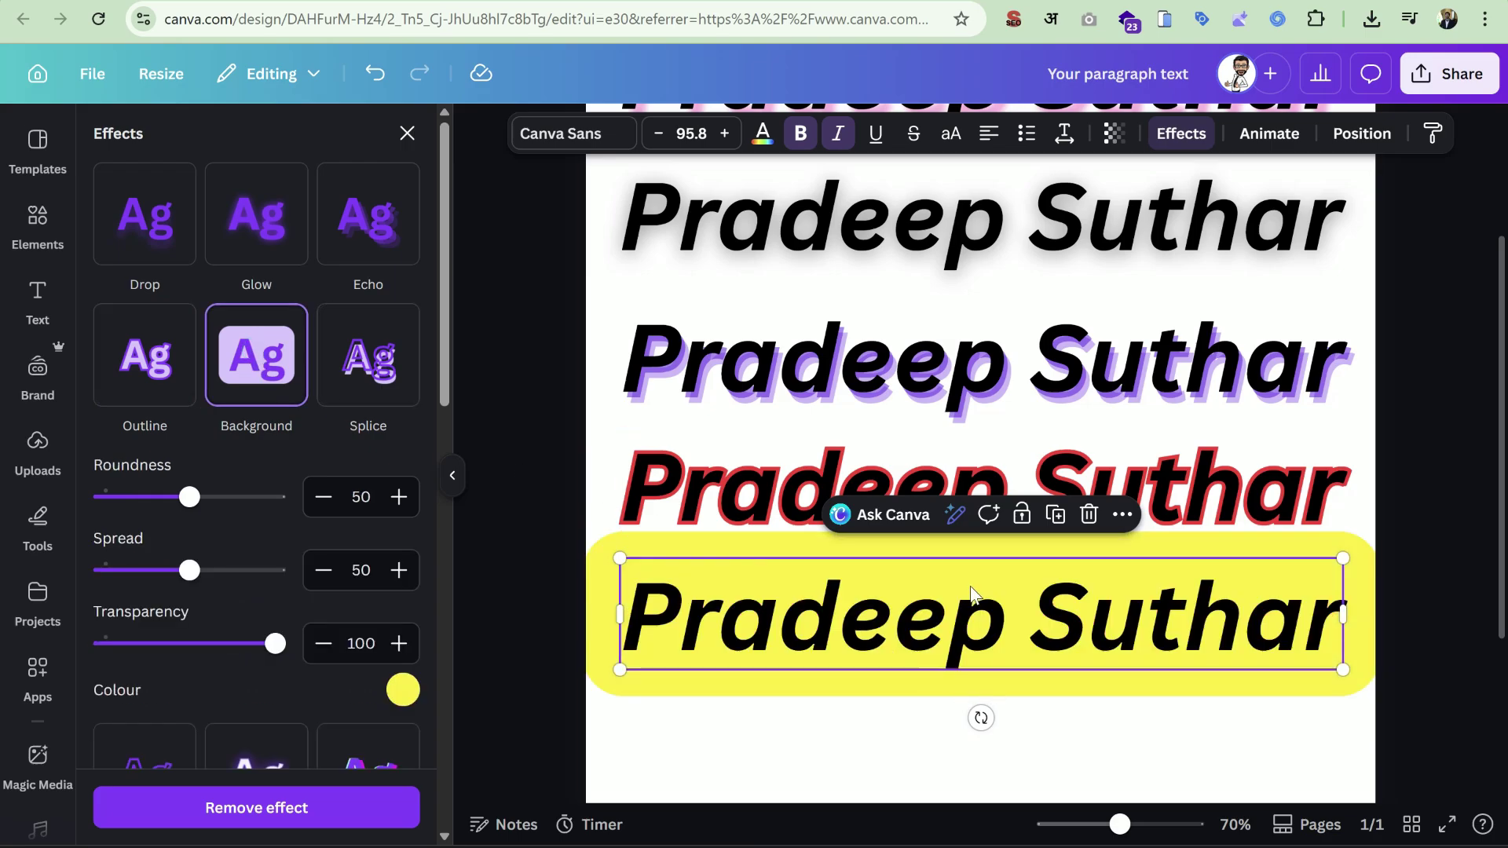
pyautogui.scroll(-3, 972, 595)
pyautogui.moveTo(1035, 403)
pyautogui.mouseDown()
pyautogui.moveTo(1036, 447)
pyautogui.moveTo(1037, 428)
pyautogui.mouseUp()
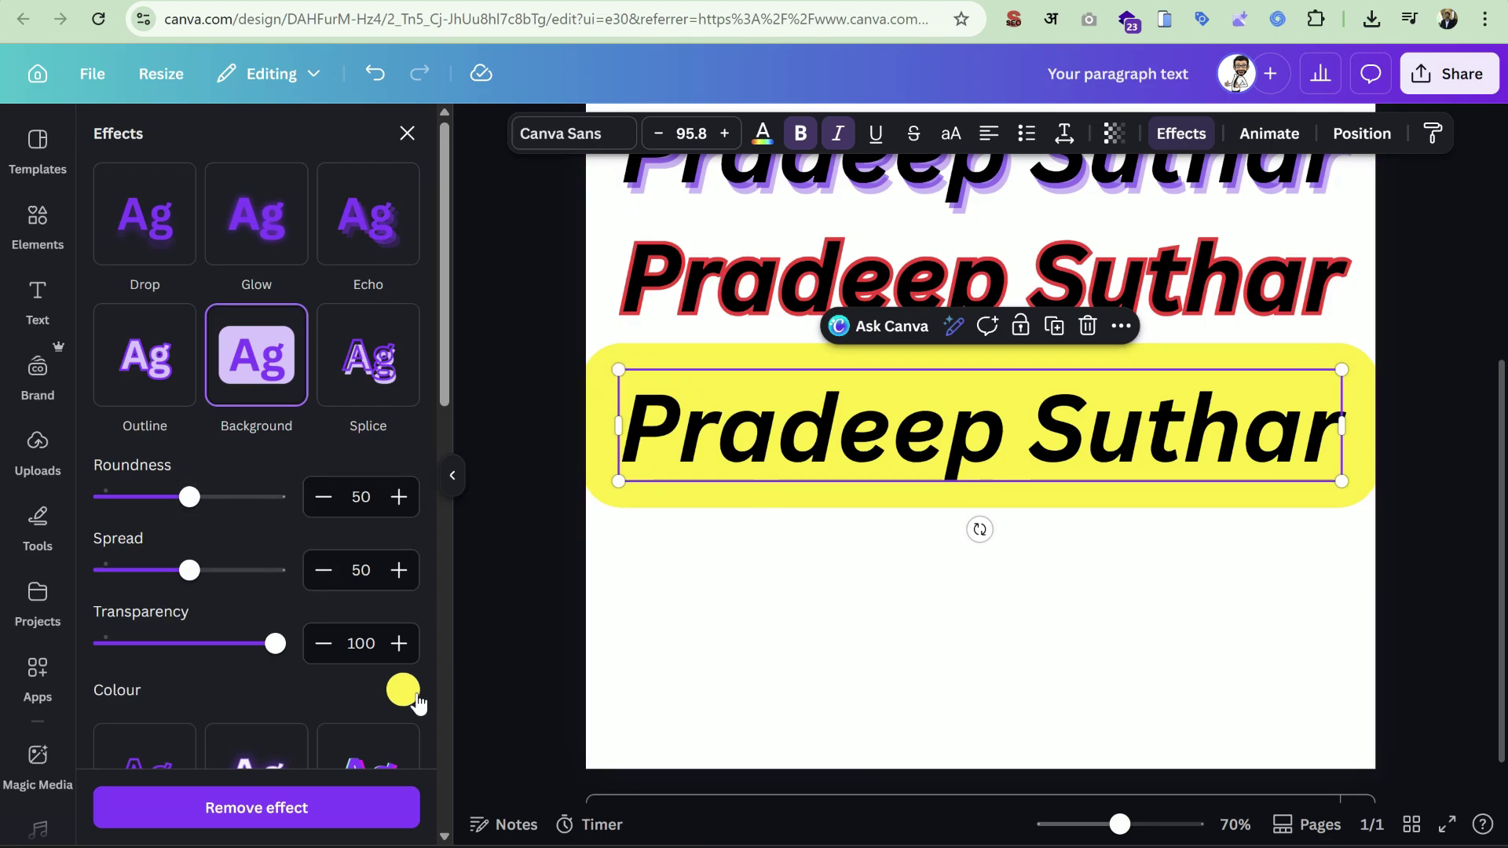
# Make the background red with Roundness 24, Spread 54 and Transparency 40 for pale pink.
pyautogui.click(404, 691)
pyautogui.click(330, 716)
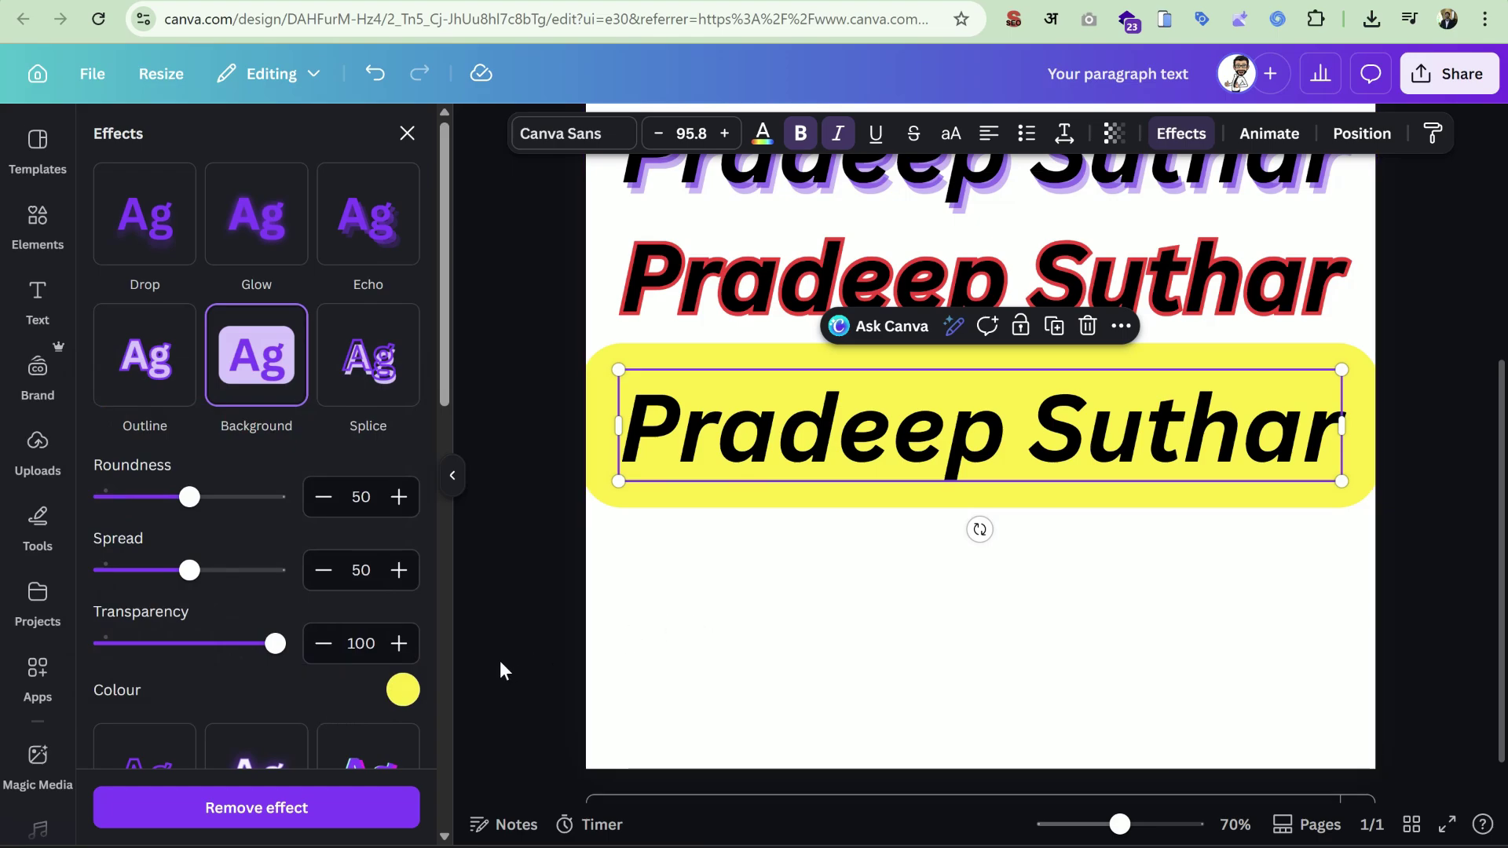
pyautogui.click(404, 691)
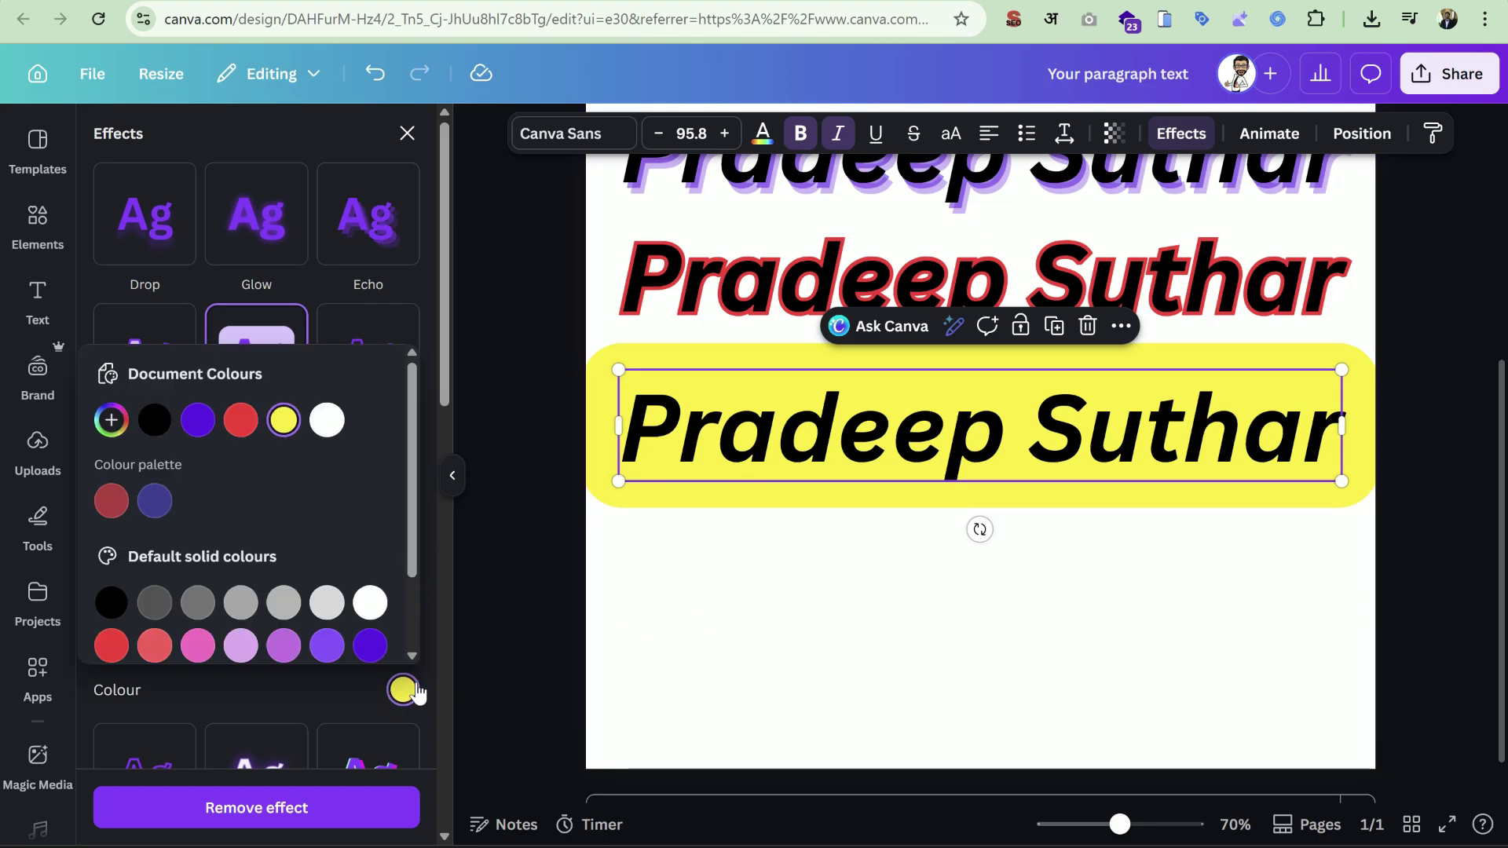
pyautogui.click(241, 420)
pyautogui.click(280, 695)
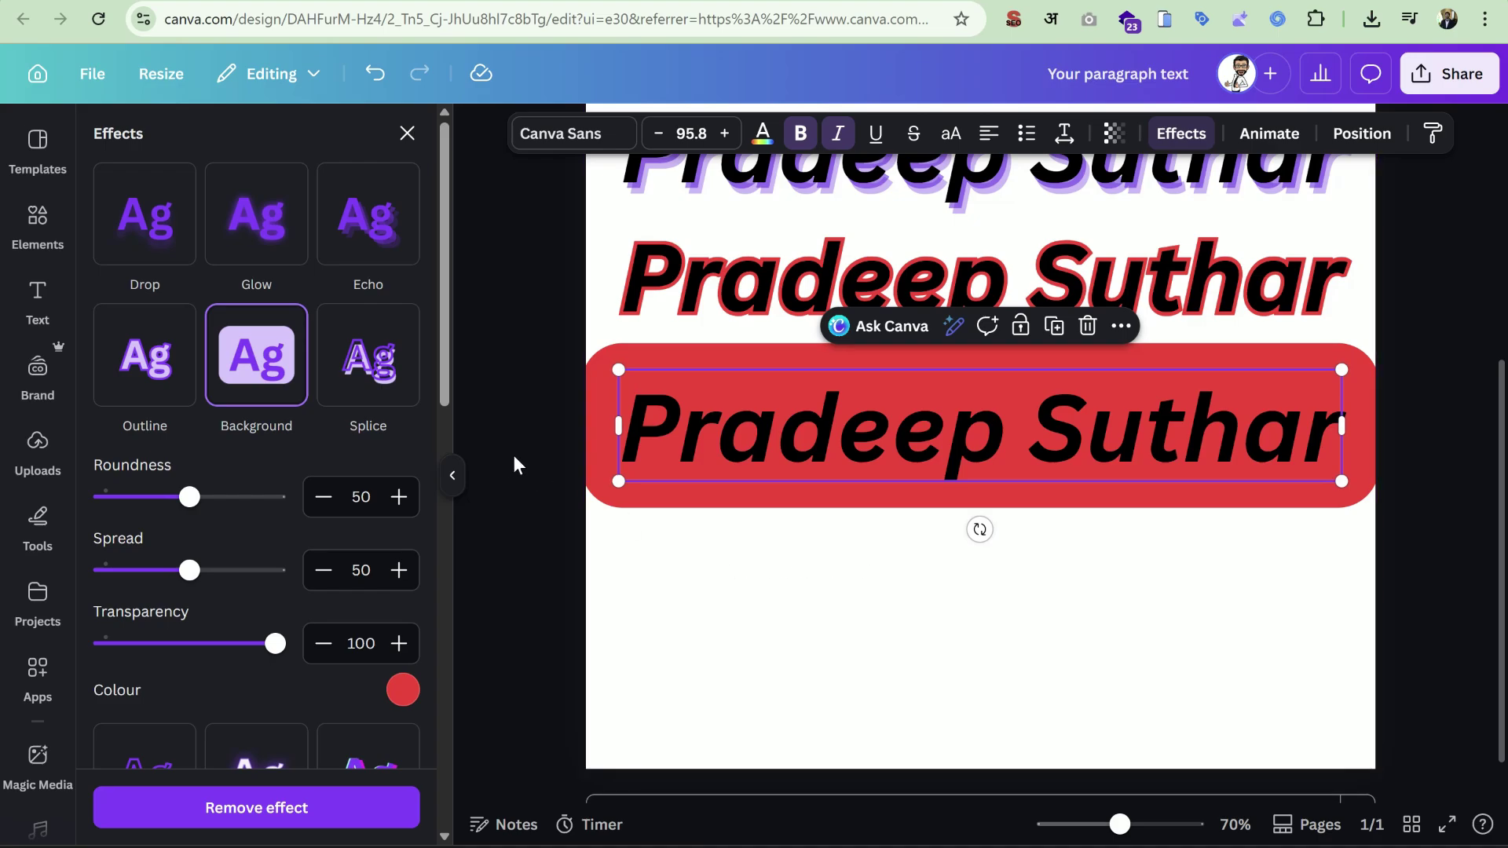
pyautogui.moveTo(189, 497); pyautogui.dragTo(252, 497)
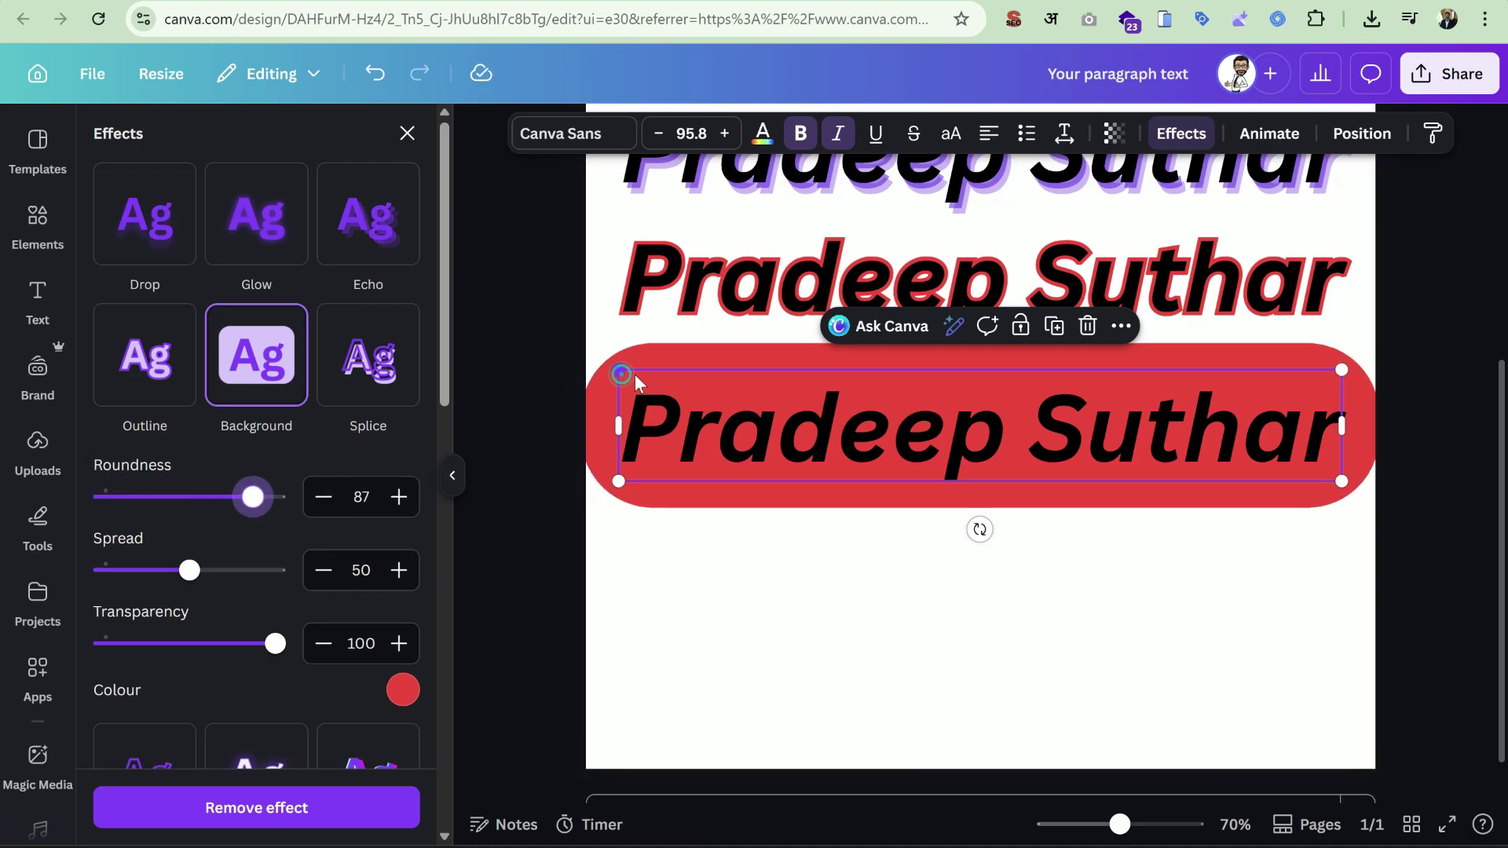
pyautogui.moveTo(634, 377); pyautogui.dragTo(658, 382)
pyautogui.moveTo(276, 499); pyautogui.dragTo(145, 520)
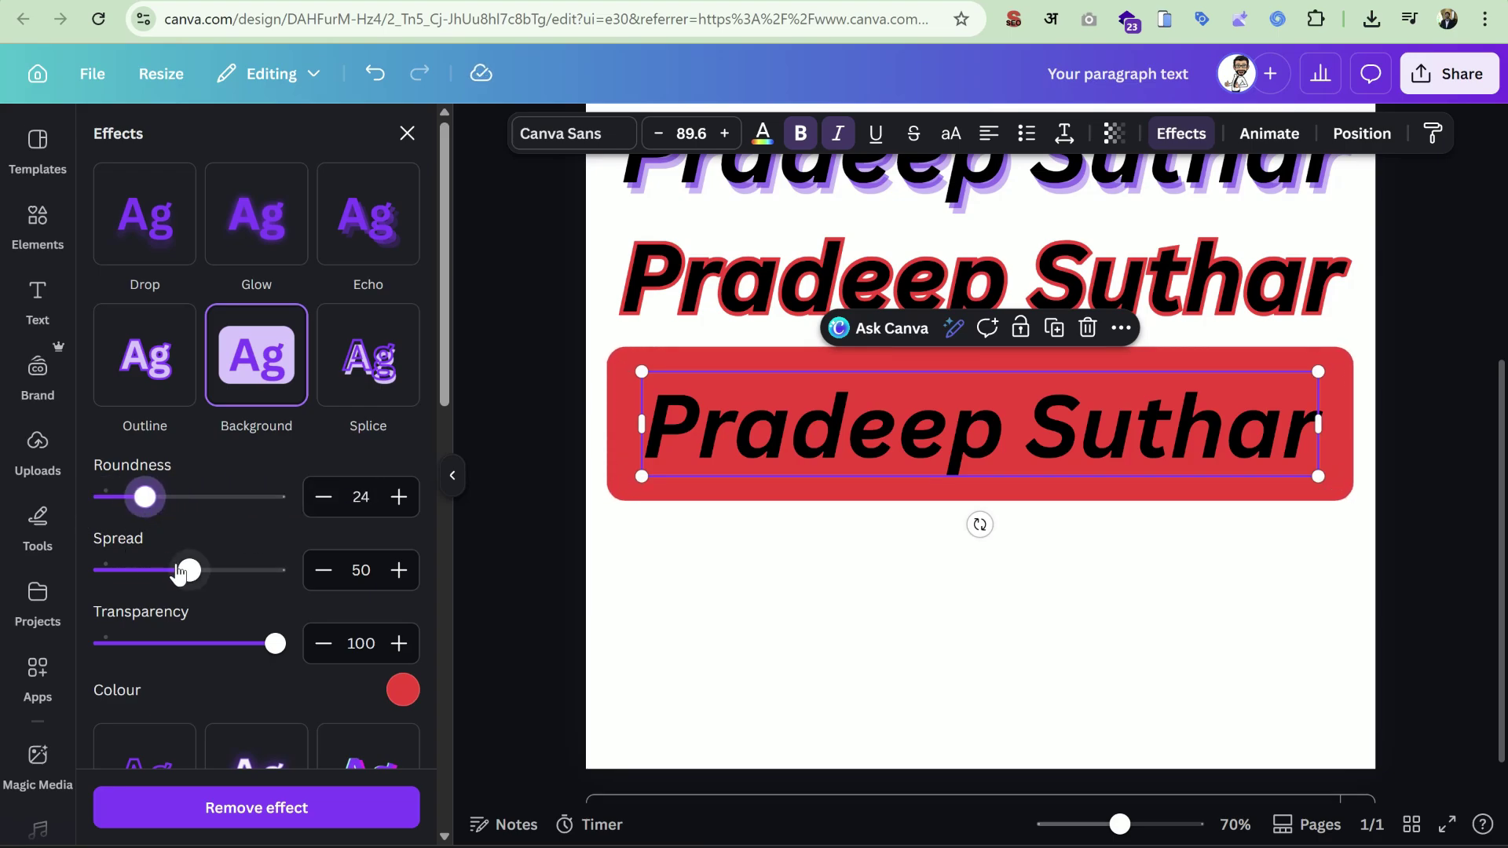
pyautogui.moveTo(189, 569); pyautogui.dragTo(200, 598)
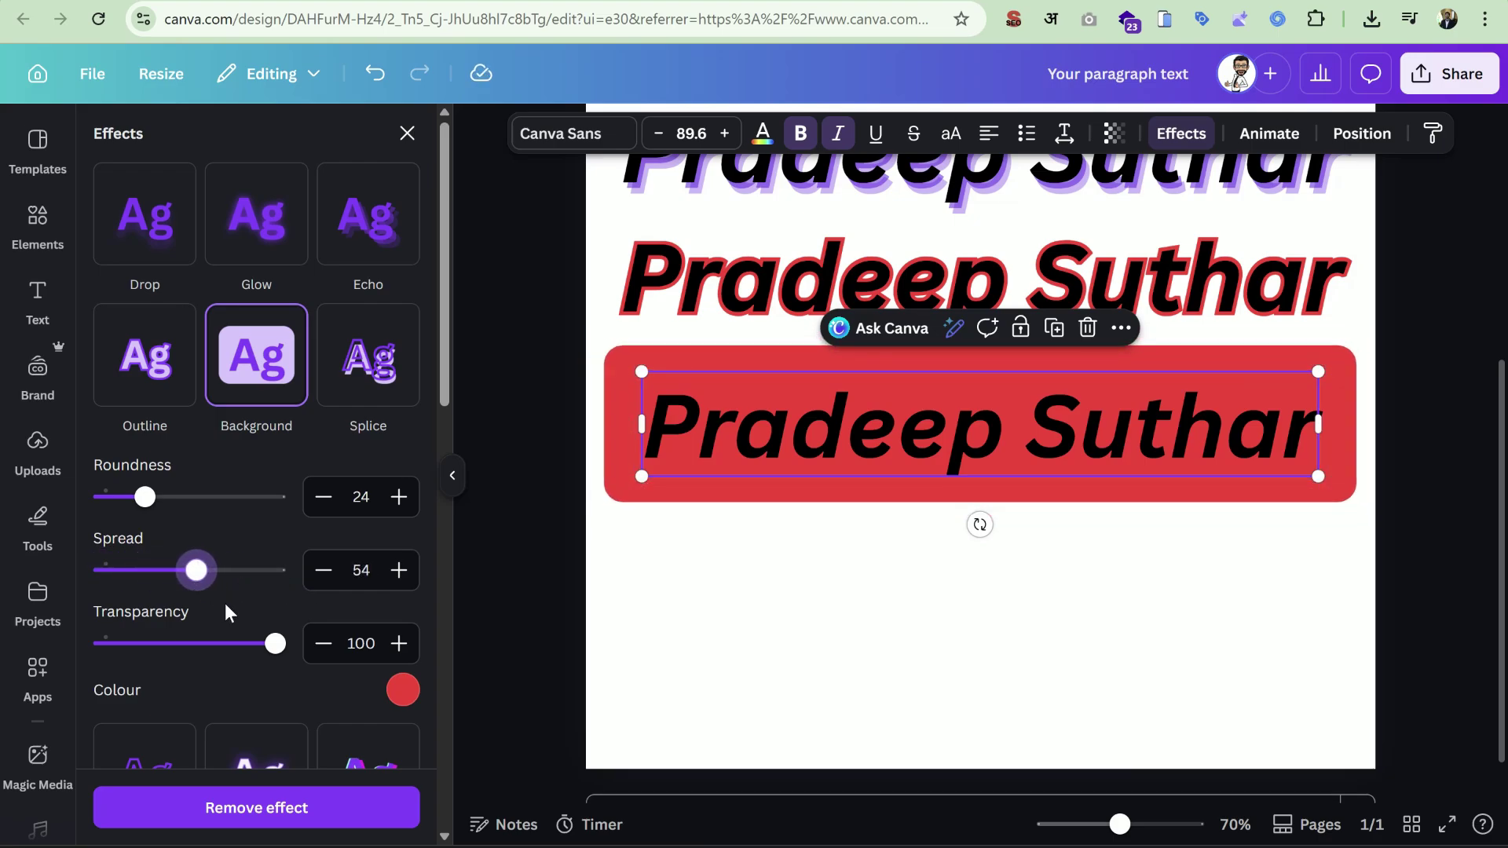
pyautogui.moveTo(271, 646); pyautogui.dragTo(174, 650)
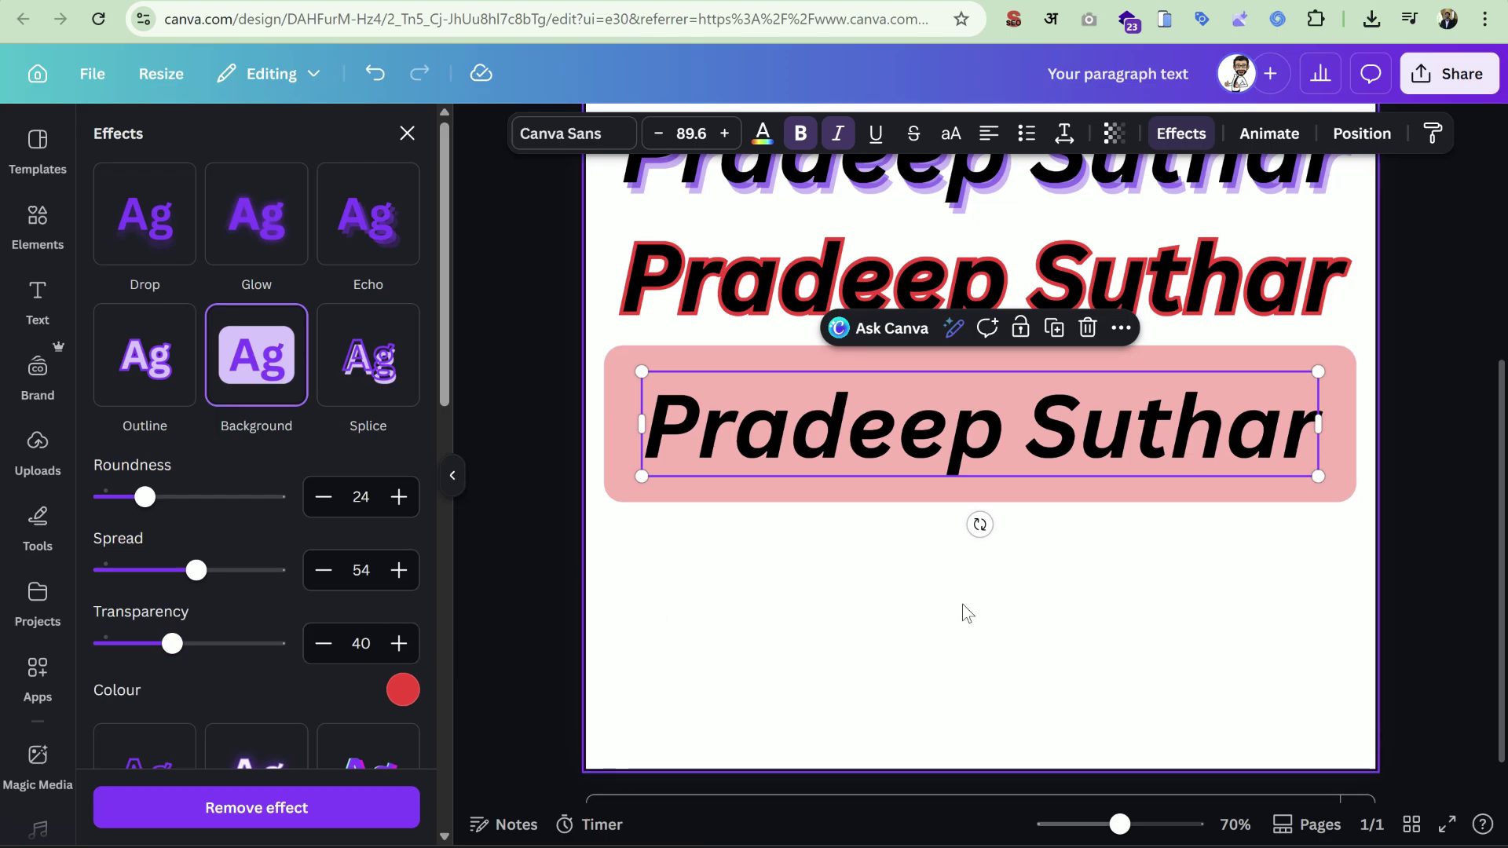
# Duplicate the pink-background heading and align the copy beneath it.
pyautogui.scroll(-1, 275, 656)
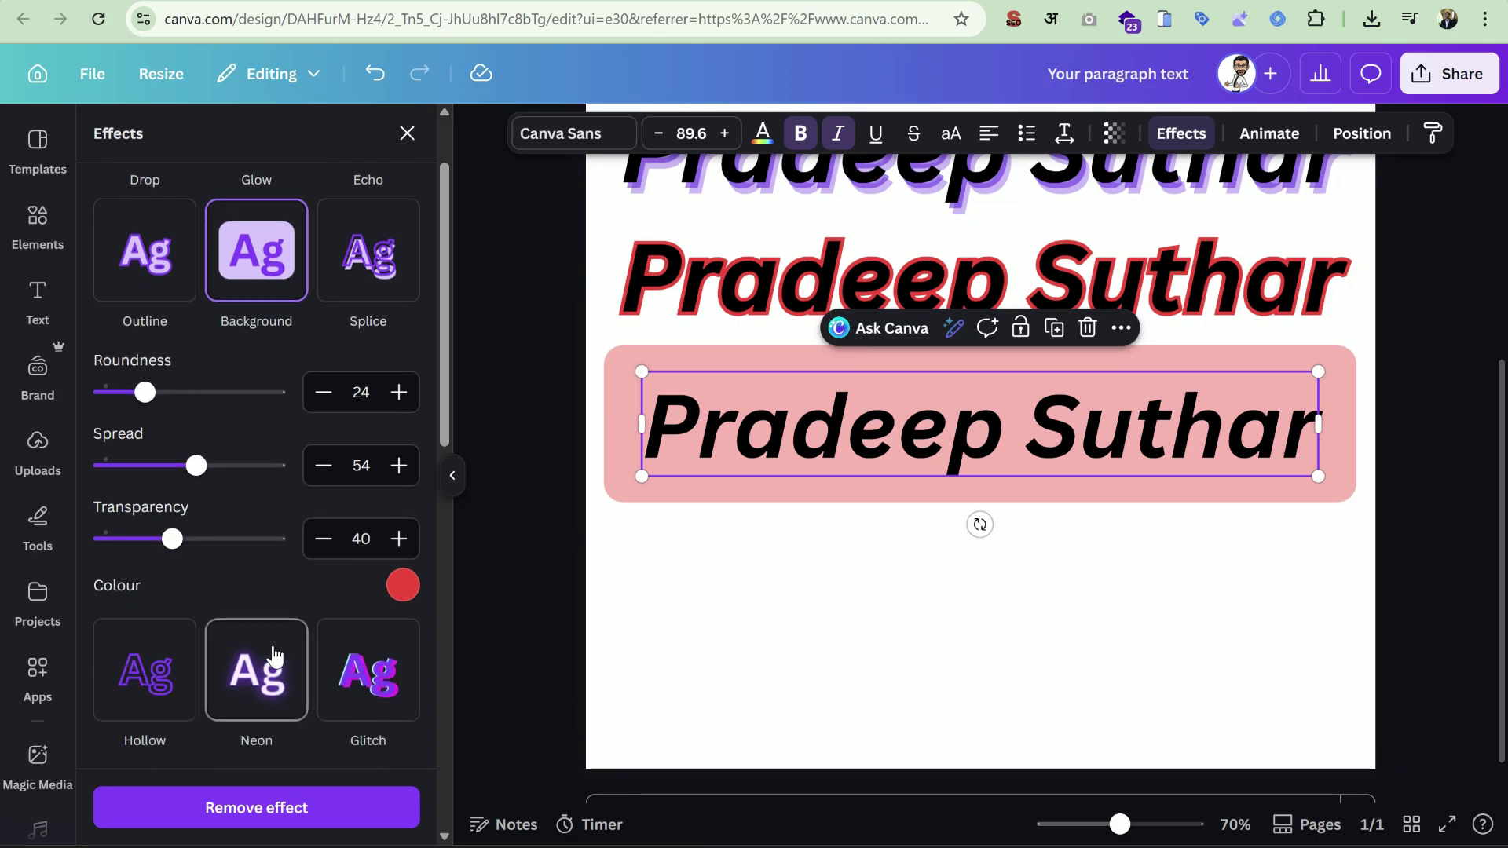
pyautogui.scroll(1, 275, 656)
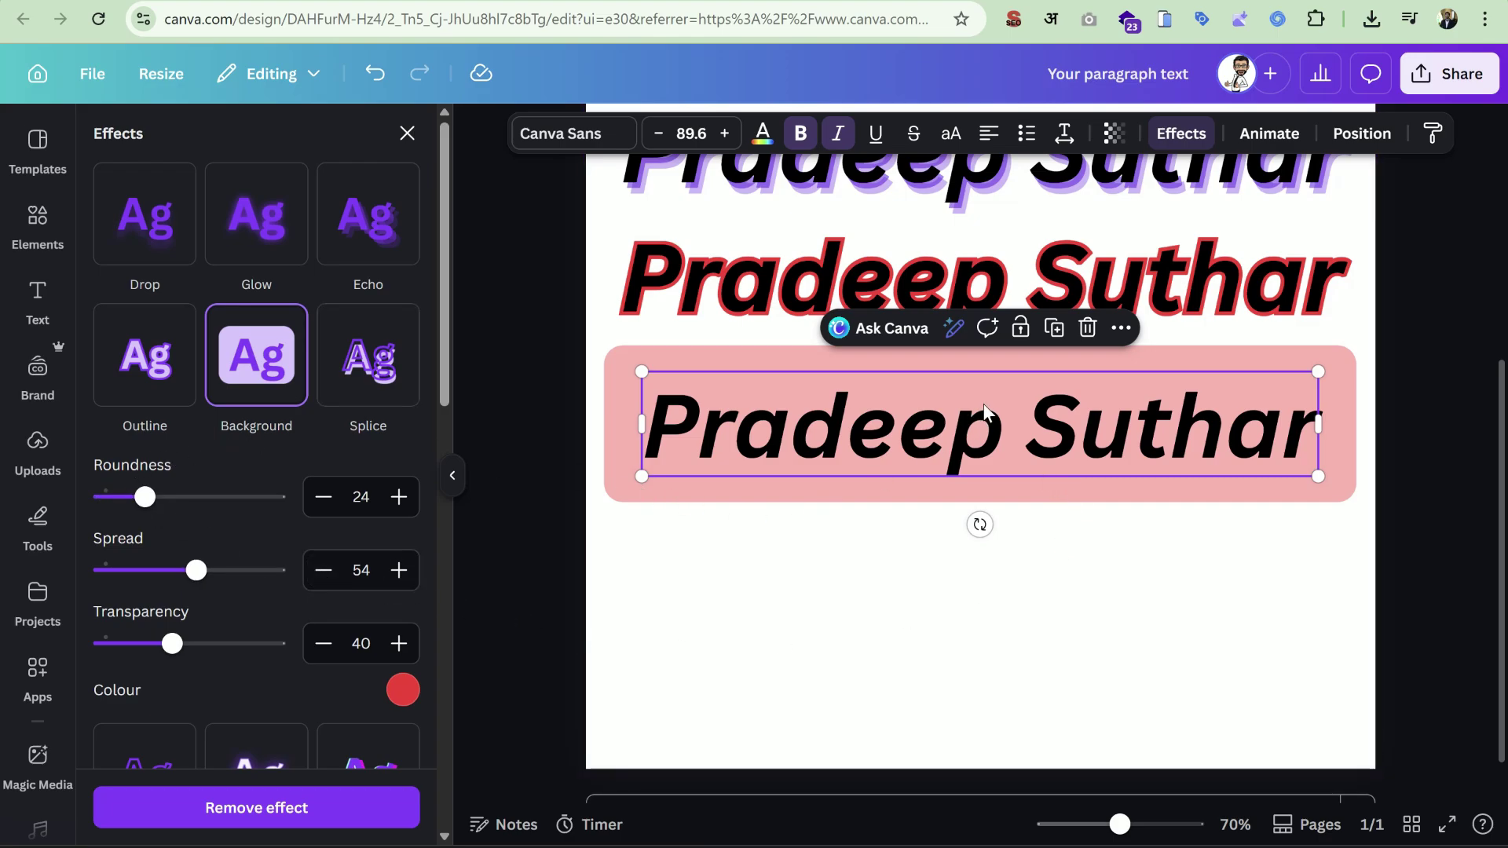
pyautogui.click(1054, 327)
pyautogui.moveTo(977, 569); pyautogui.dragTo(957, 589)
# Apply the Splice effect to the bottom copy with thickness 16, offset 52 and direction -154.
pyautogui.click(342, 357)
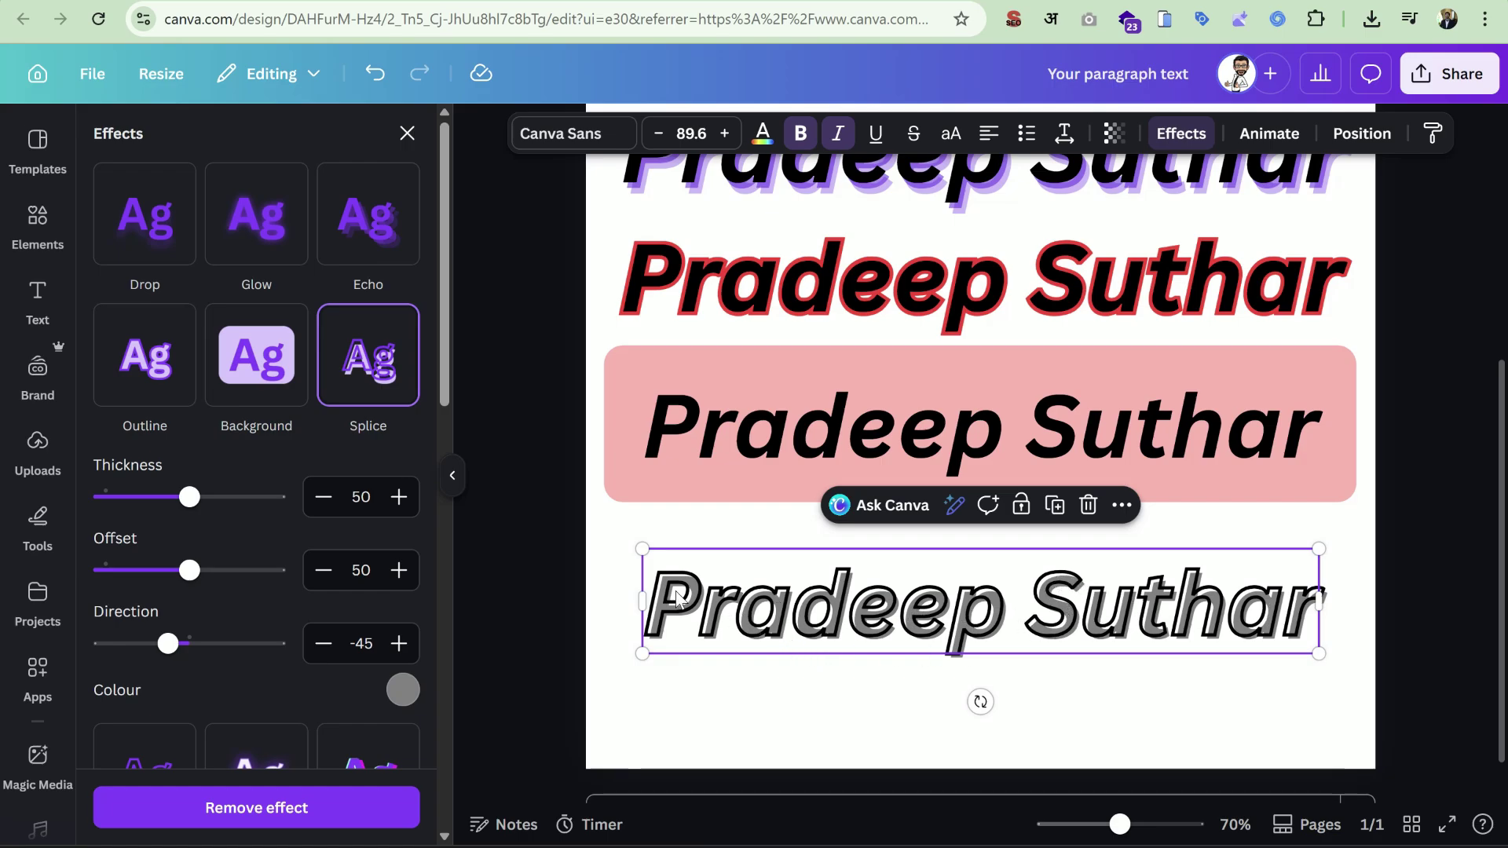
pyautogui.click(405, 690)
pyautogui.click(284, 422)
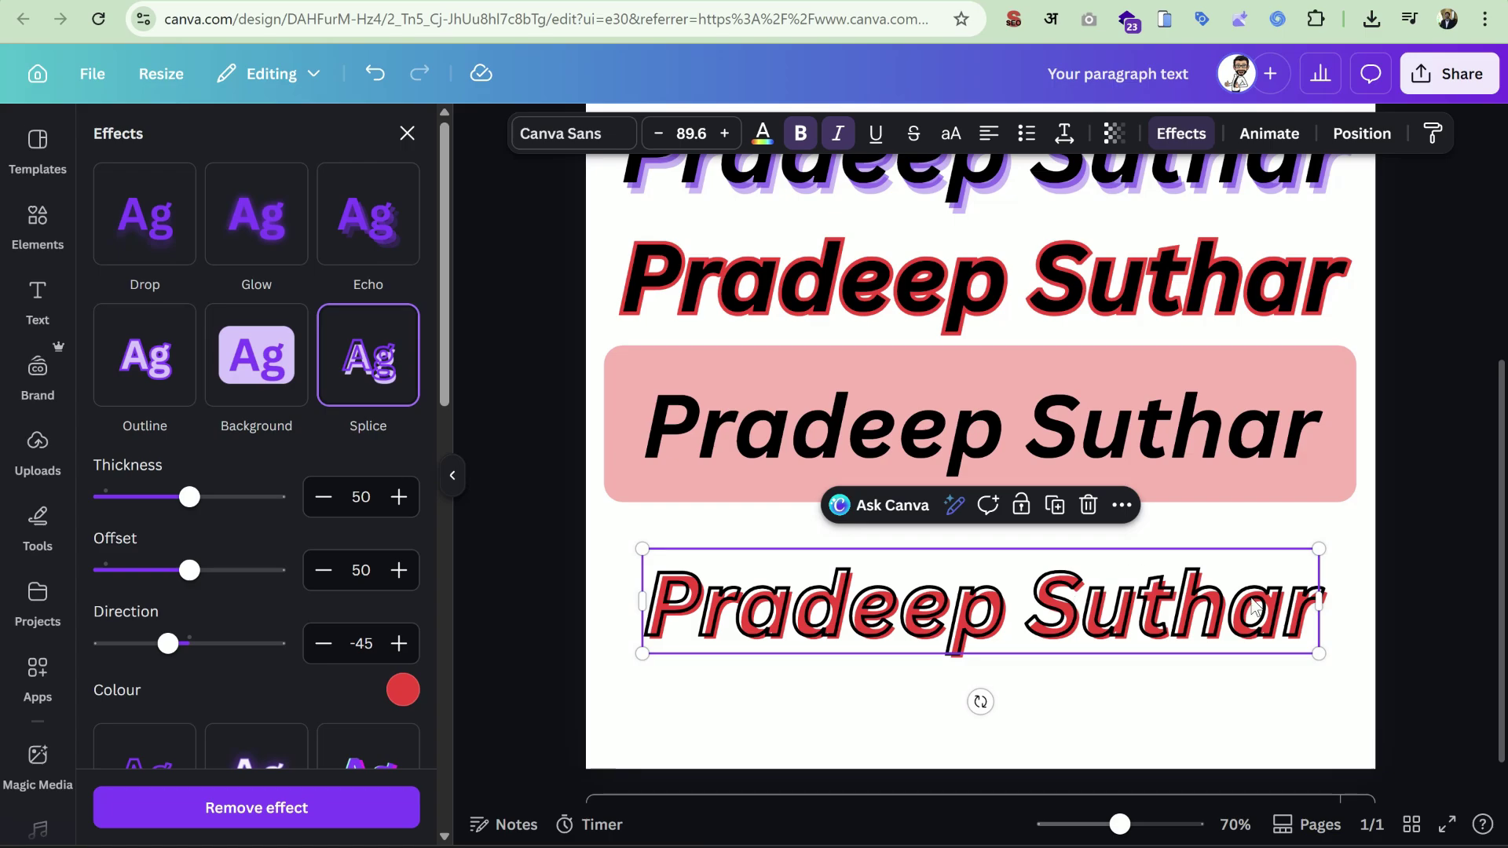
pyautogui.moveTo(191, 503); pyautogui.dragTo(141, 523)
pyautogui.moveTo(189, 571); pyautogui.dragTo(118, 646)
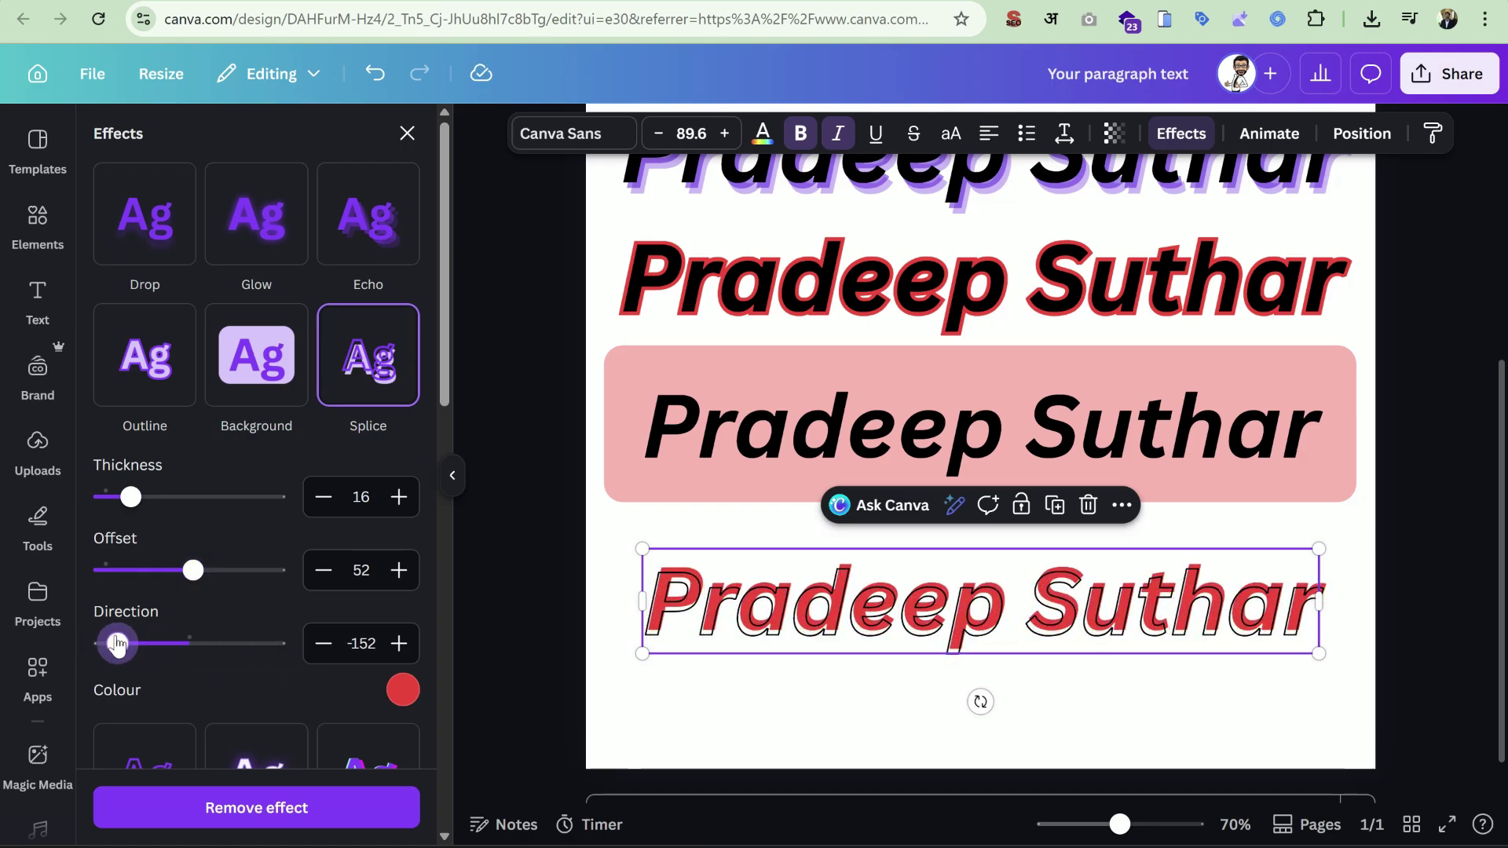
# Change the splice colour to orange and close the effect settings.
pyautogui.click(403, 691)
pyautogui.click(282, 647)
pyautogui.scroll(-2, 278, 640)
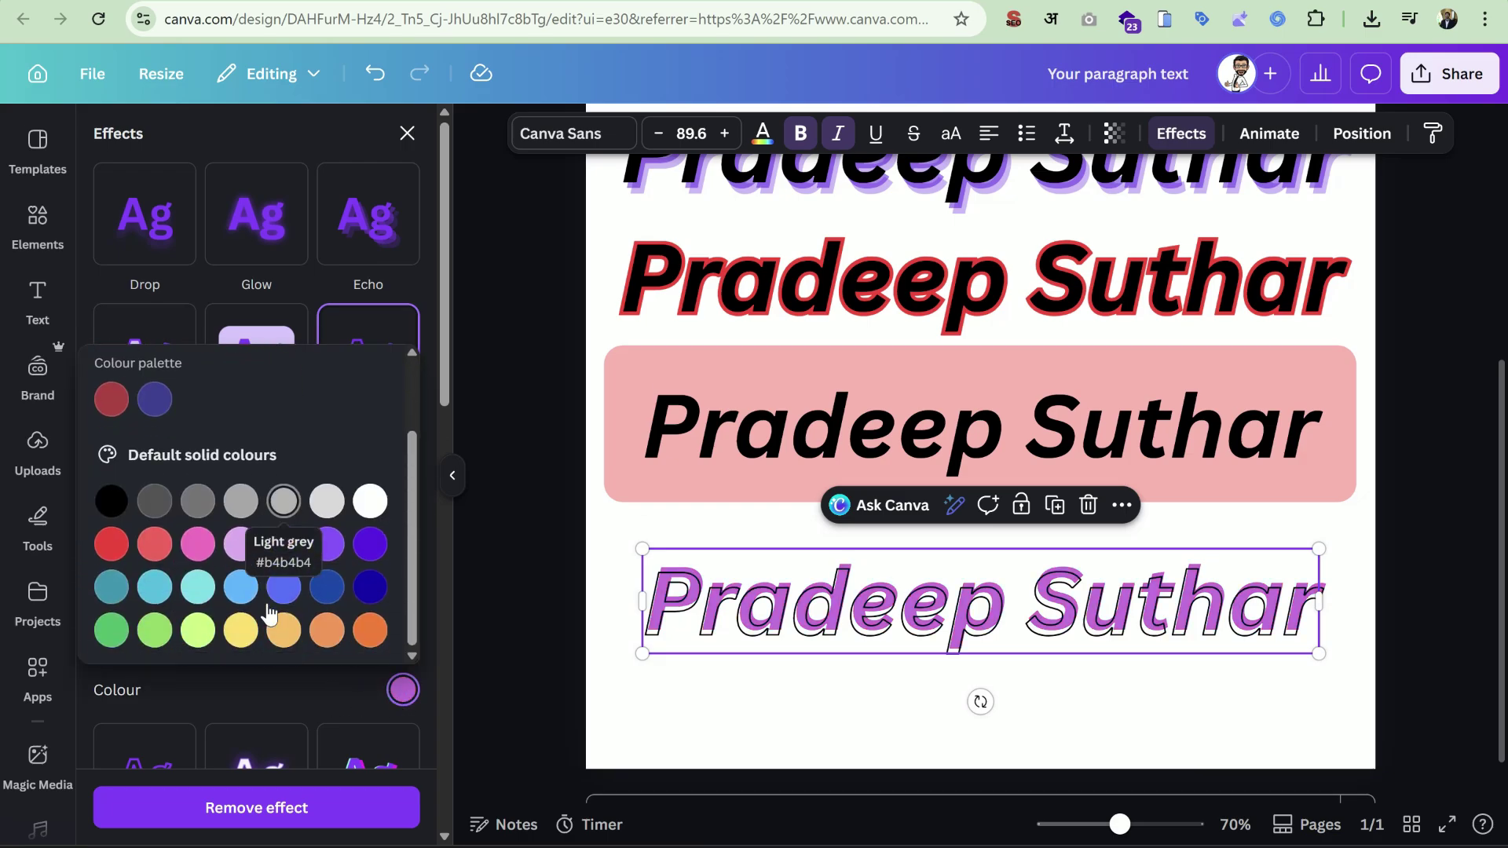
pyautogui.click(364, 594)
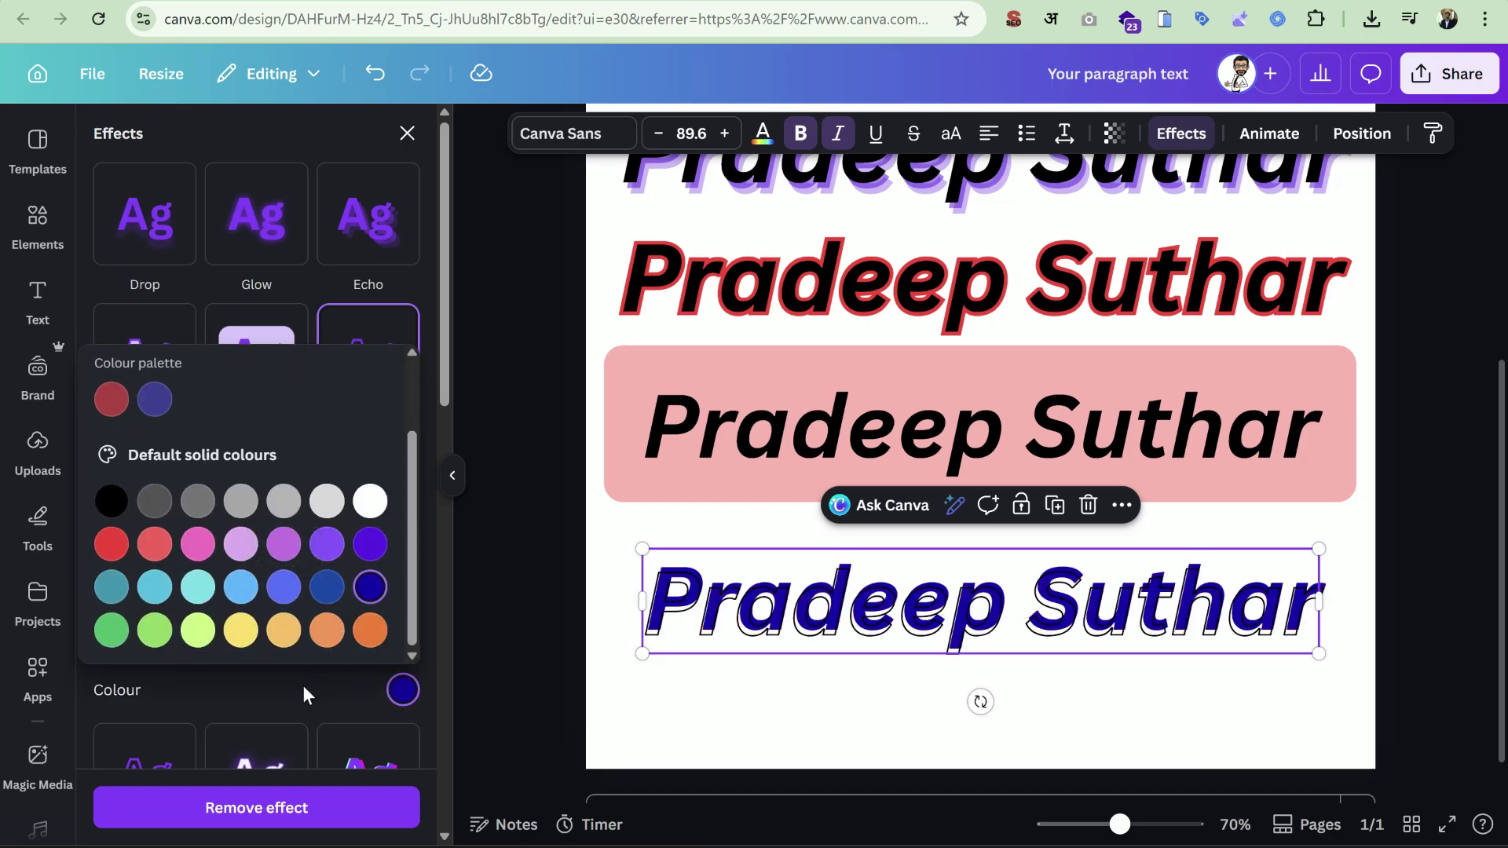
pyautogui.click(370, 630)
pyautogui.click(324, 685)
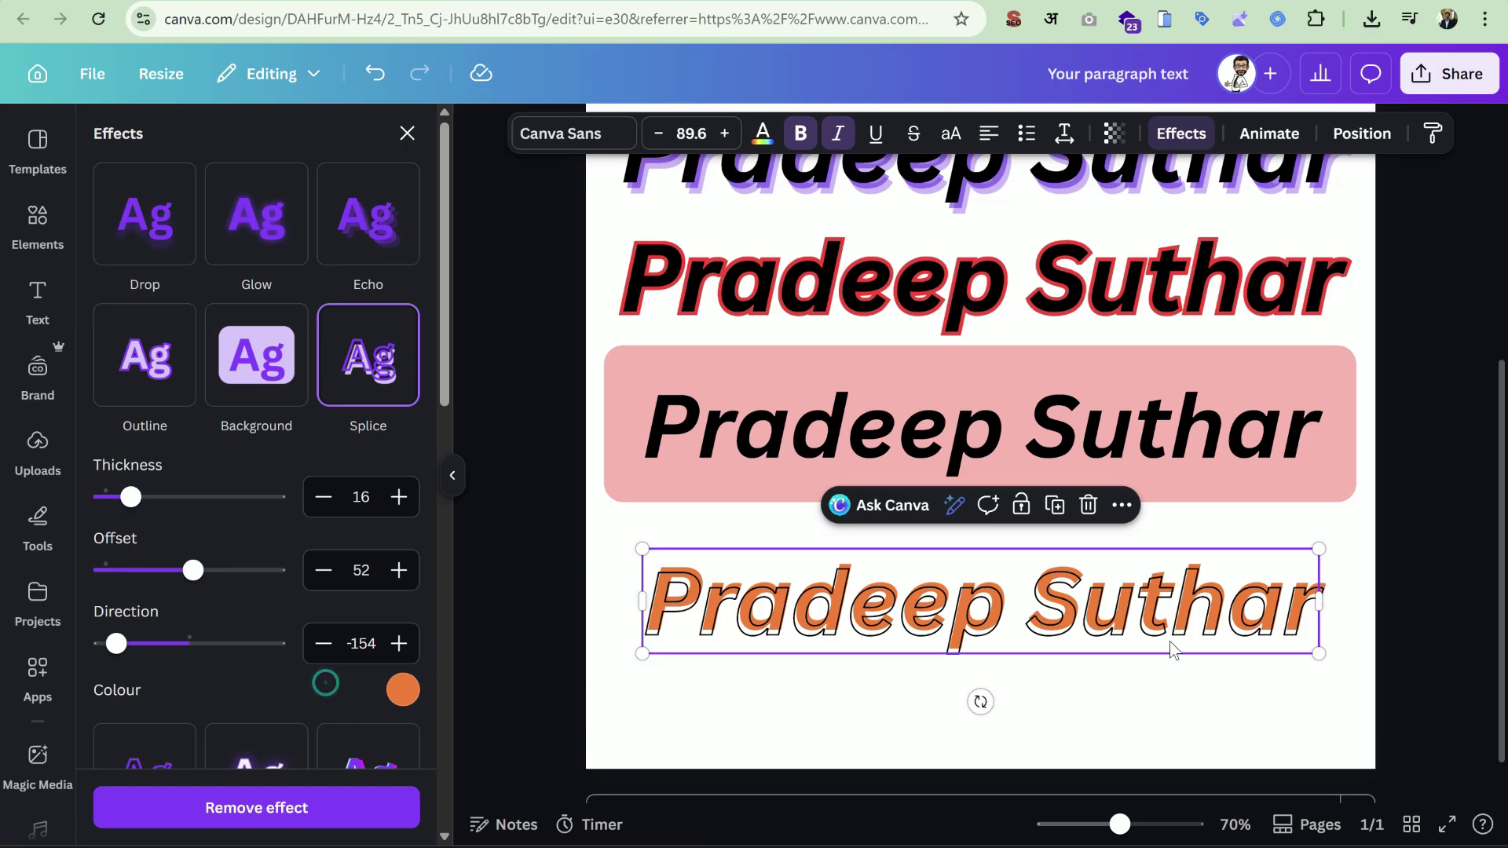
pyautogui.click(1374, 549)
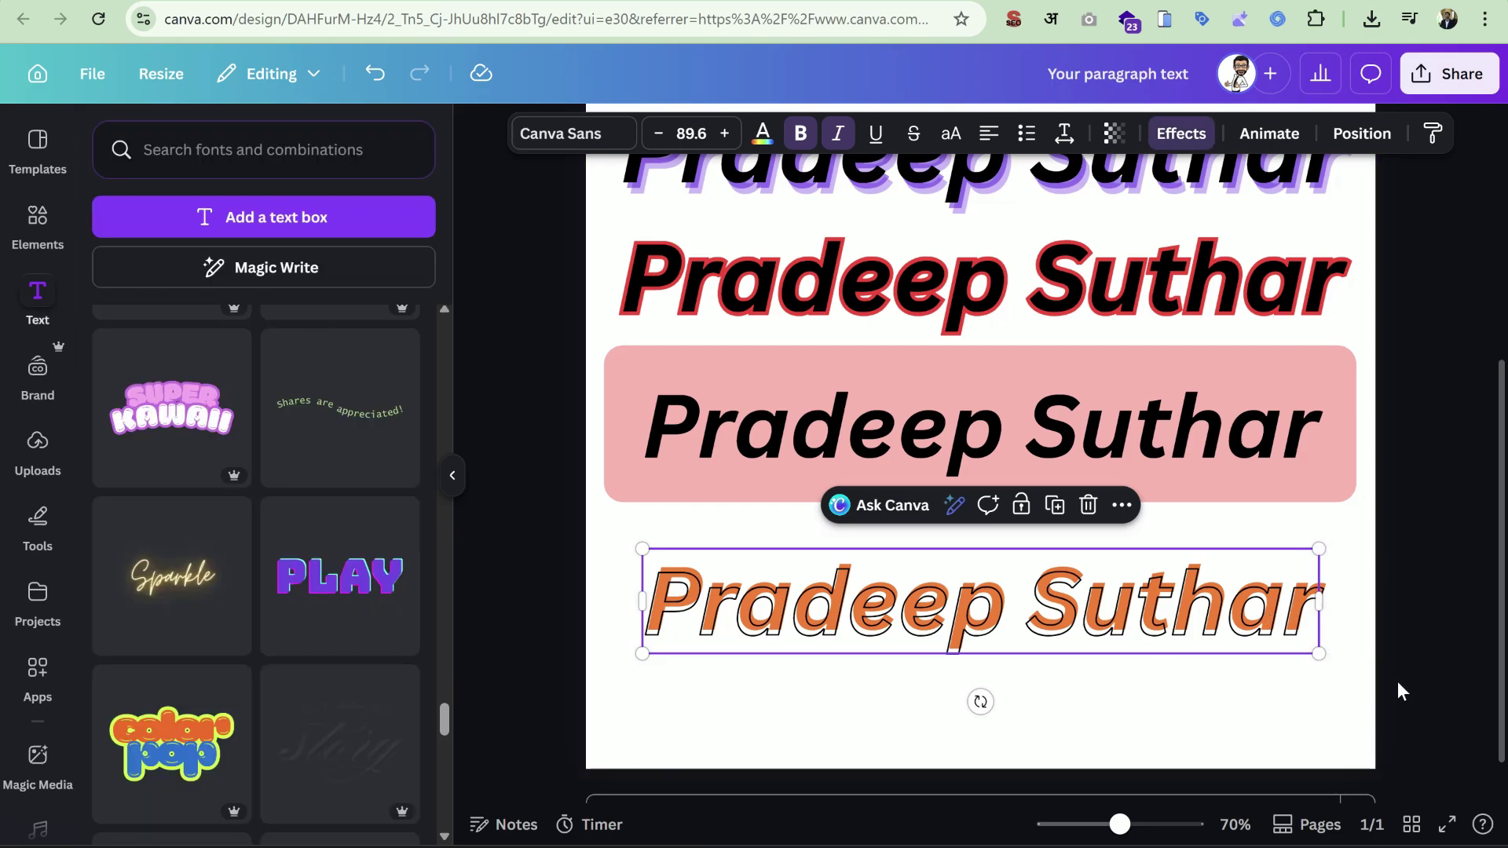
pyautogui.click(1411, 578)
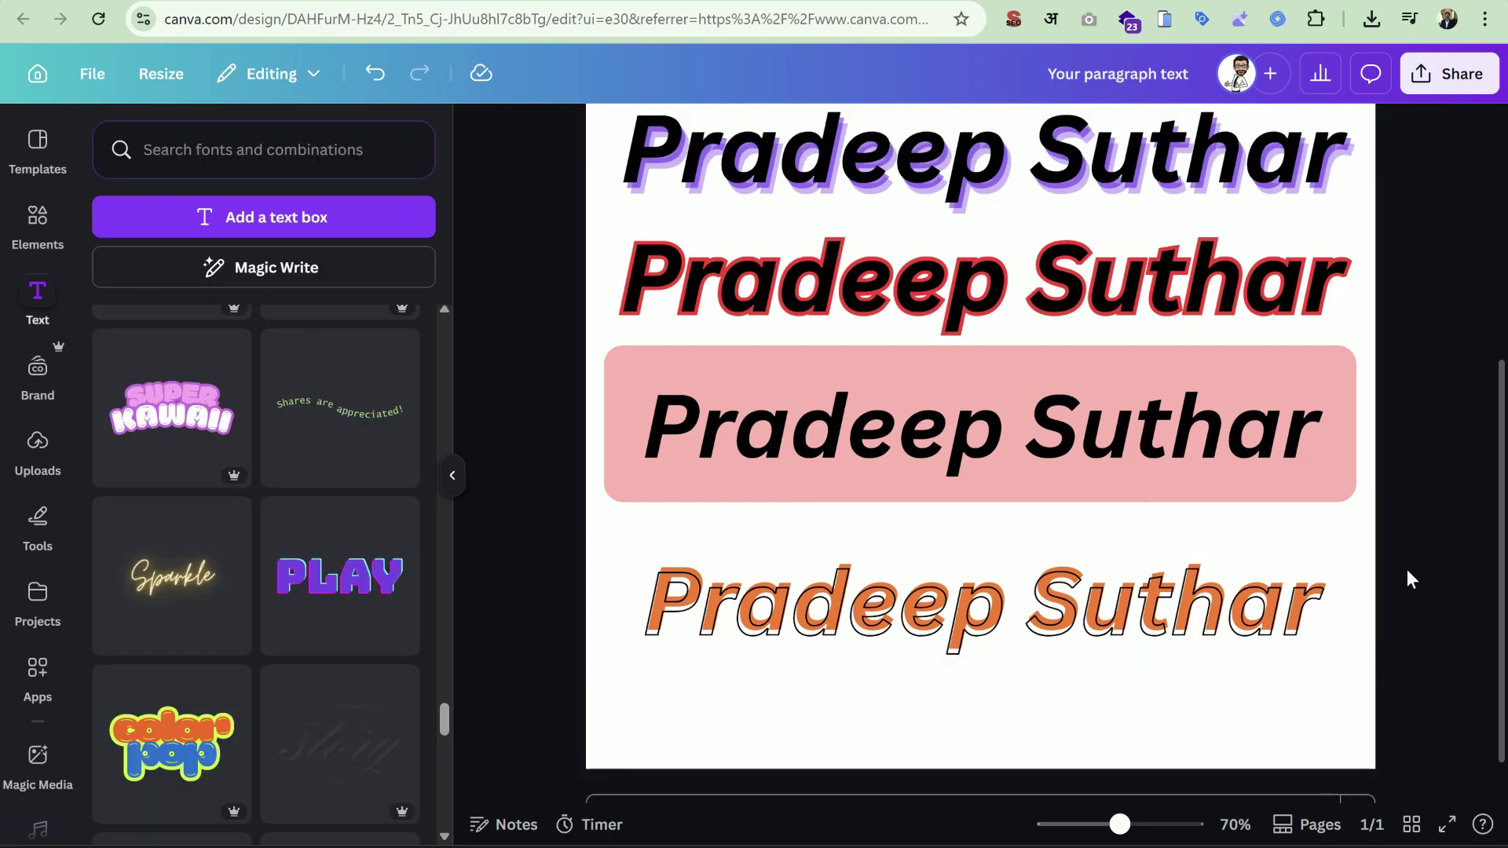
# Duplicate the orange heading and restyle the copy as Hollow text at thickness 50.
pyautogui.click(1178, 589)
pyautogui.moveTo(1025, 585); pyautogui.dragTo(1048, 638)
pyautogui.click(1055, 486)
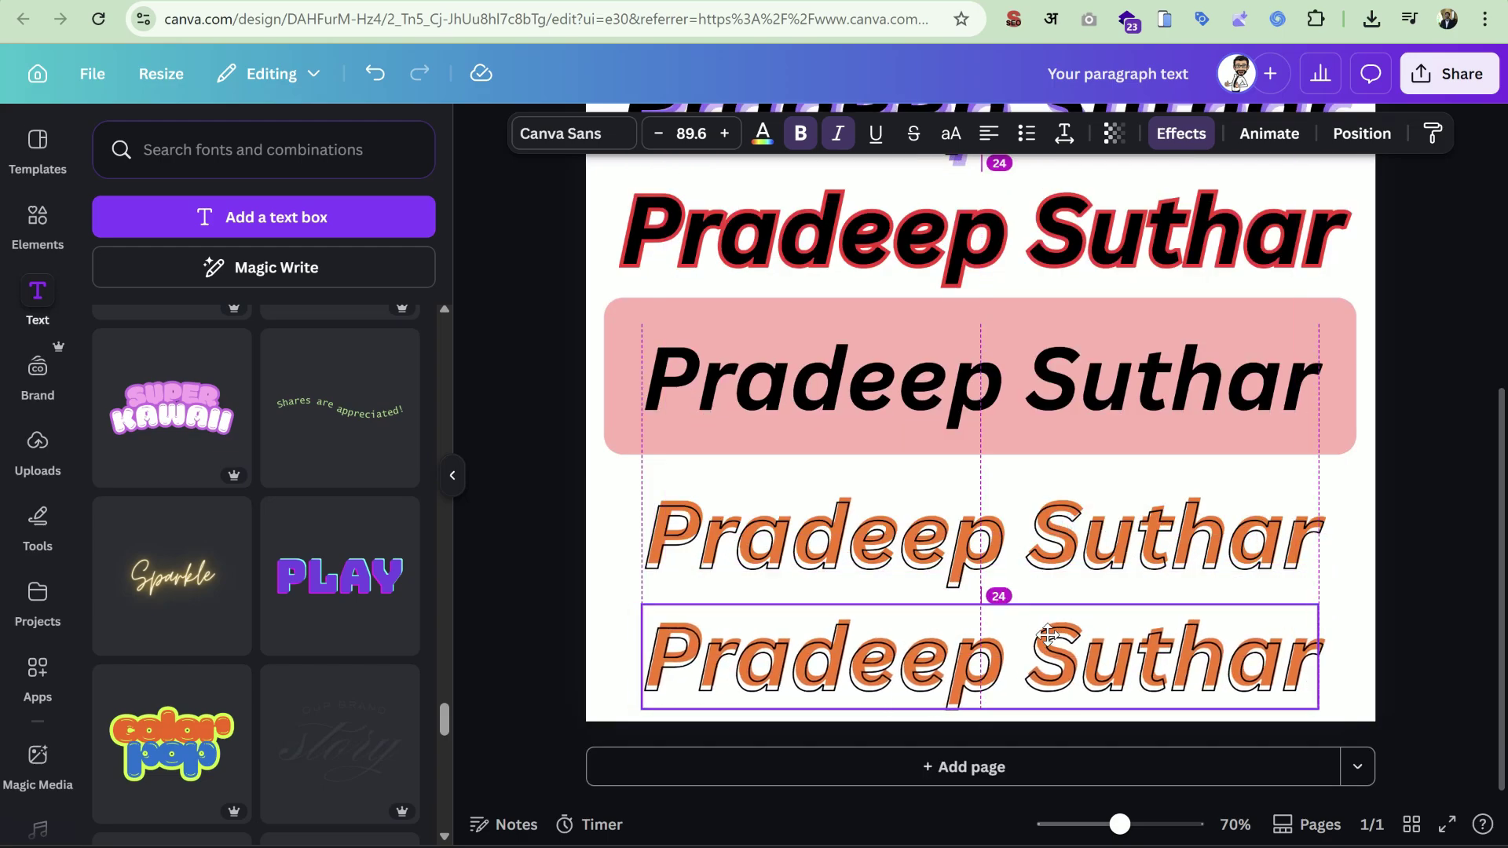
pyautogui.click(1154, 140)
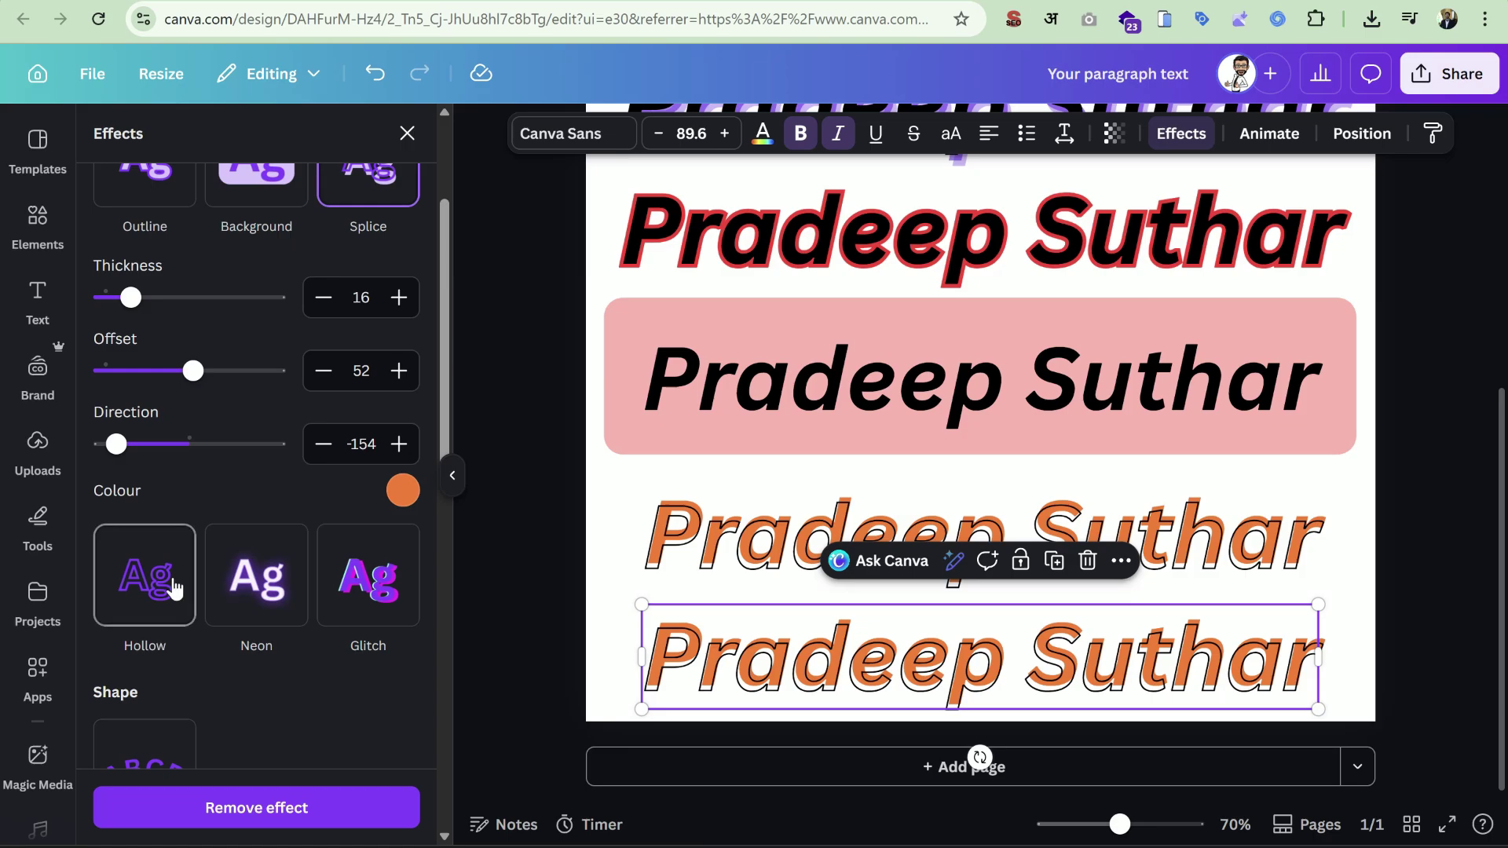
pyautogui.click(174, 589)
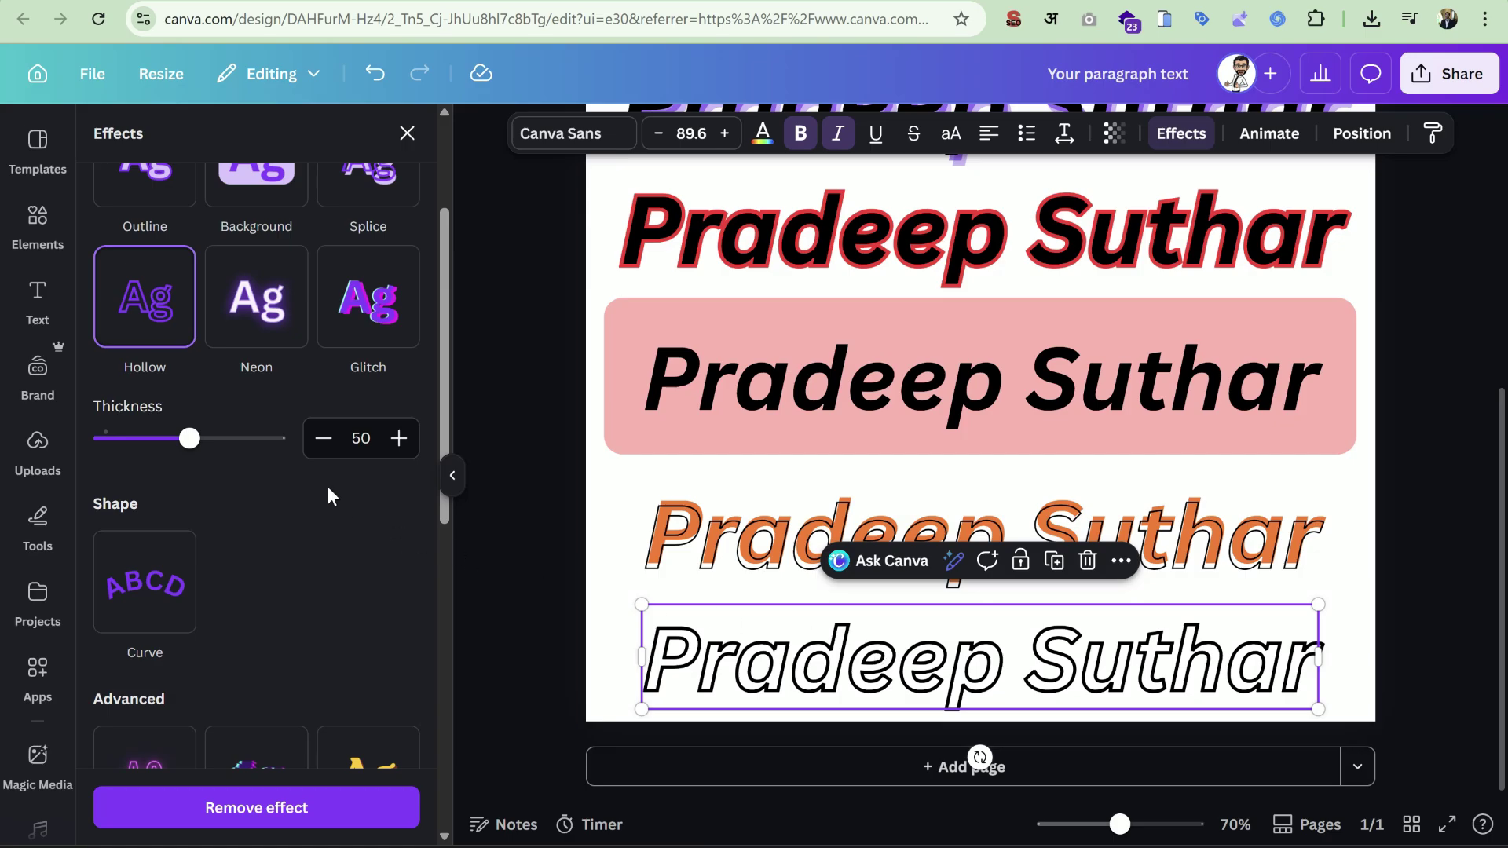
pyautogui.moveTo(190, 438); pyautogui.dragTo(194, 471)
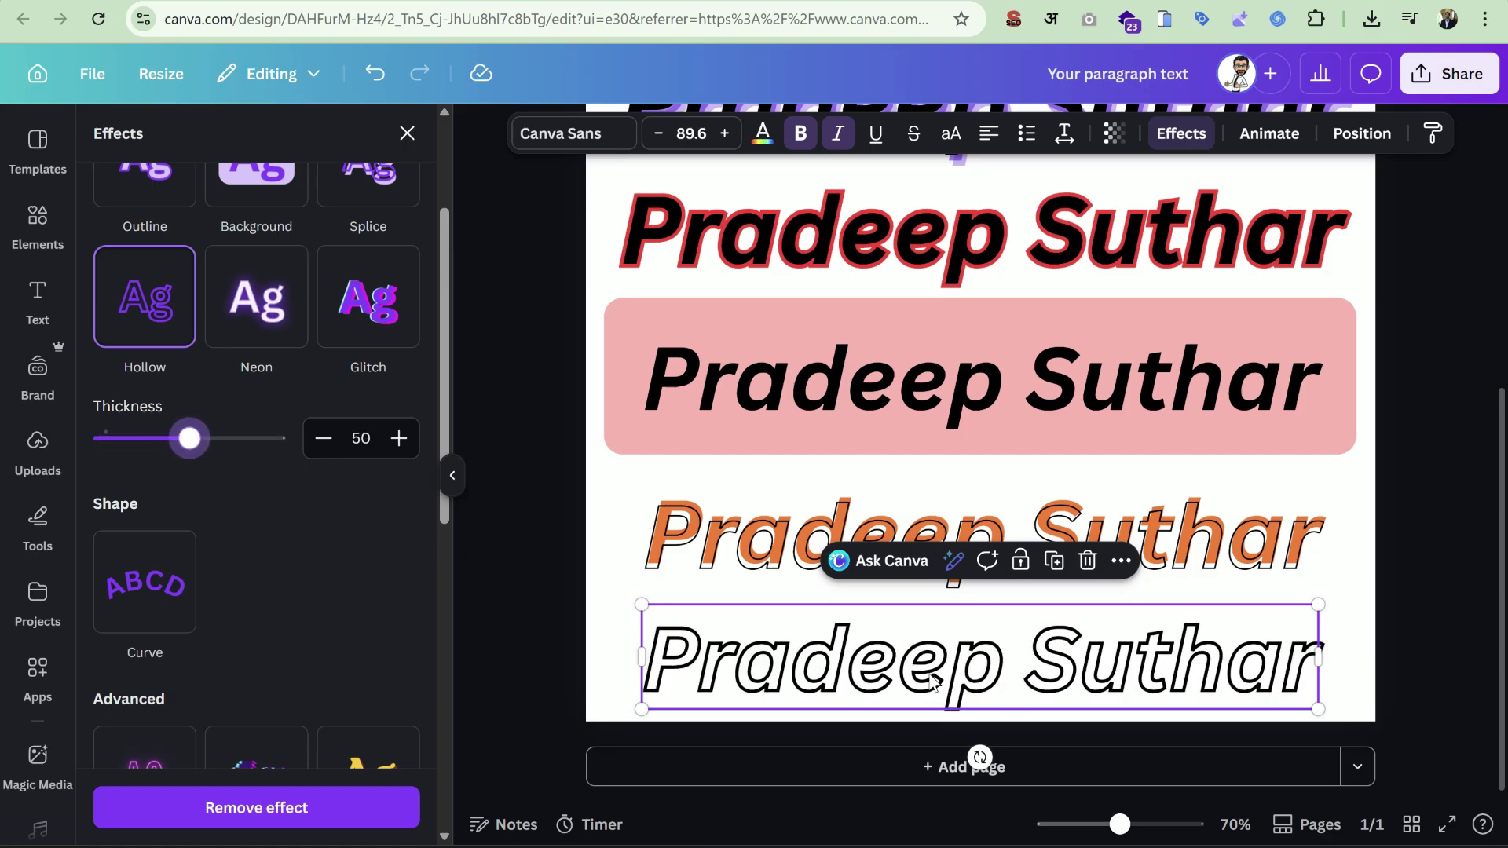
# Try red text on the hollow heading, then return it to black.
pyautogui.click(763, 134)
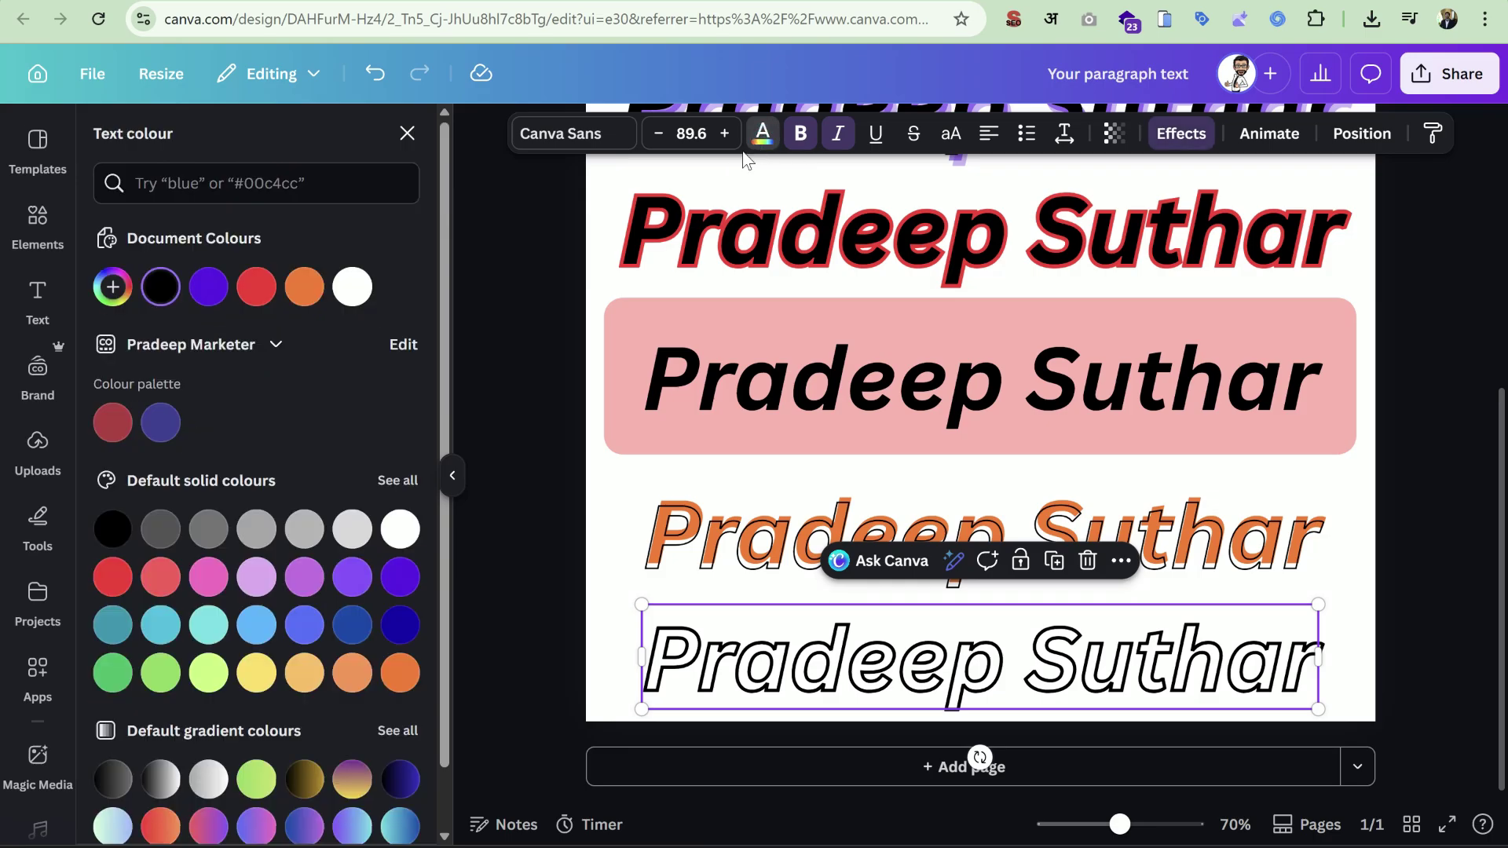
pyautogui.click(257, 286)
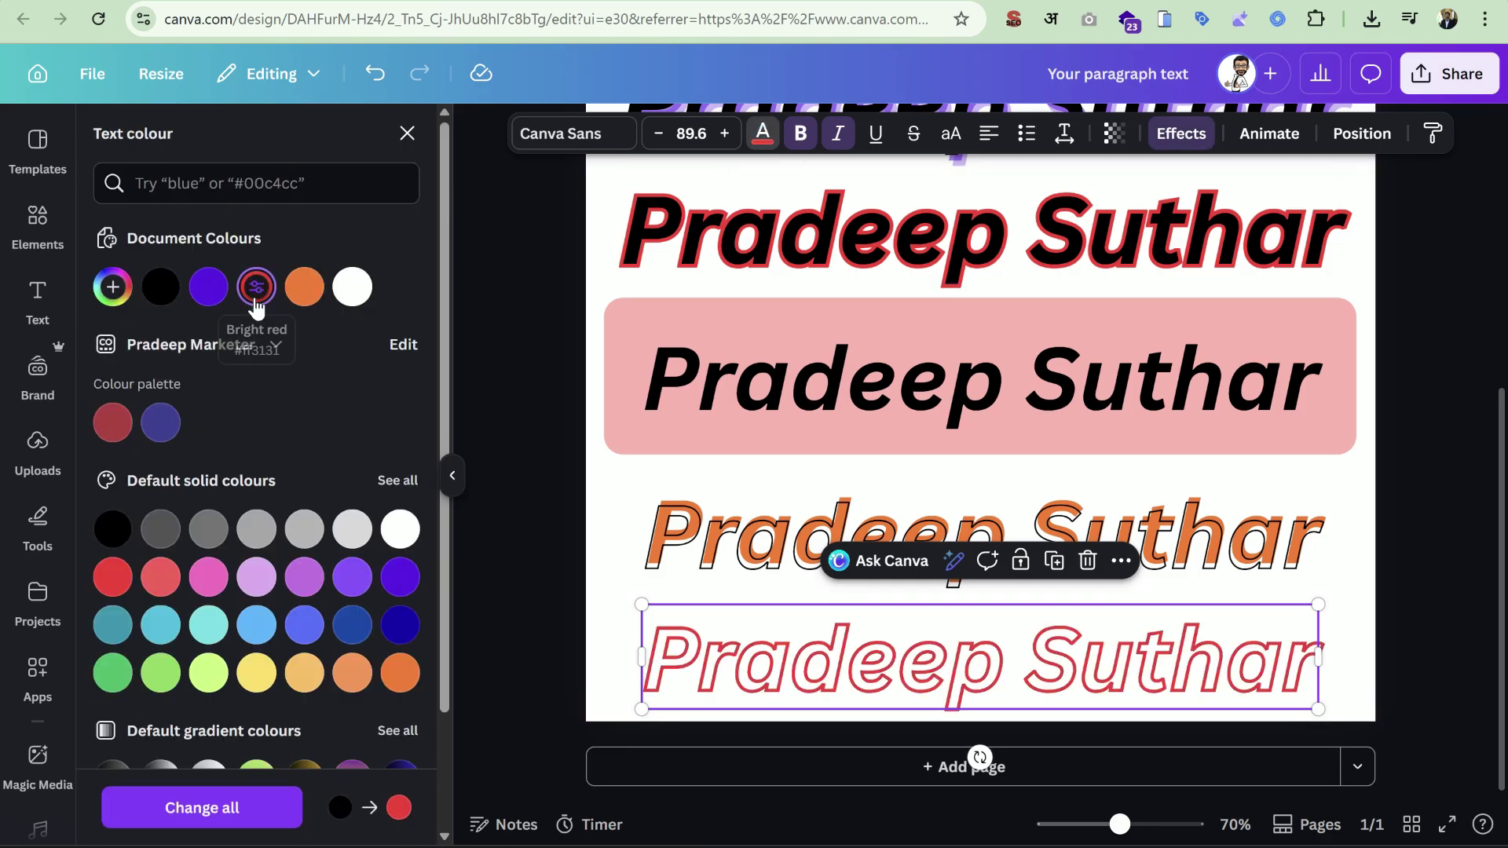
pyautogui.click(161, 287)
pyautogui.press('Escape')
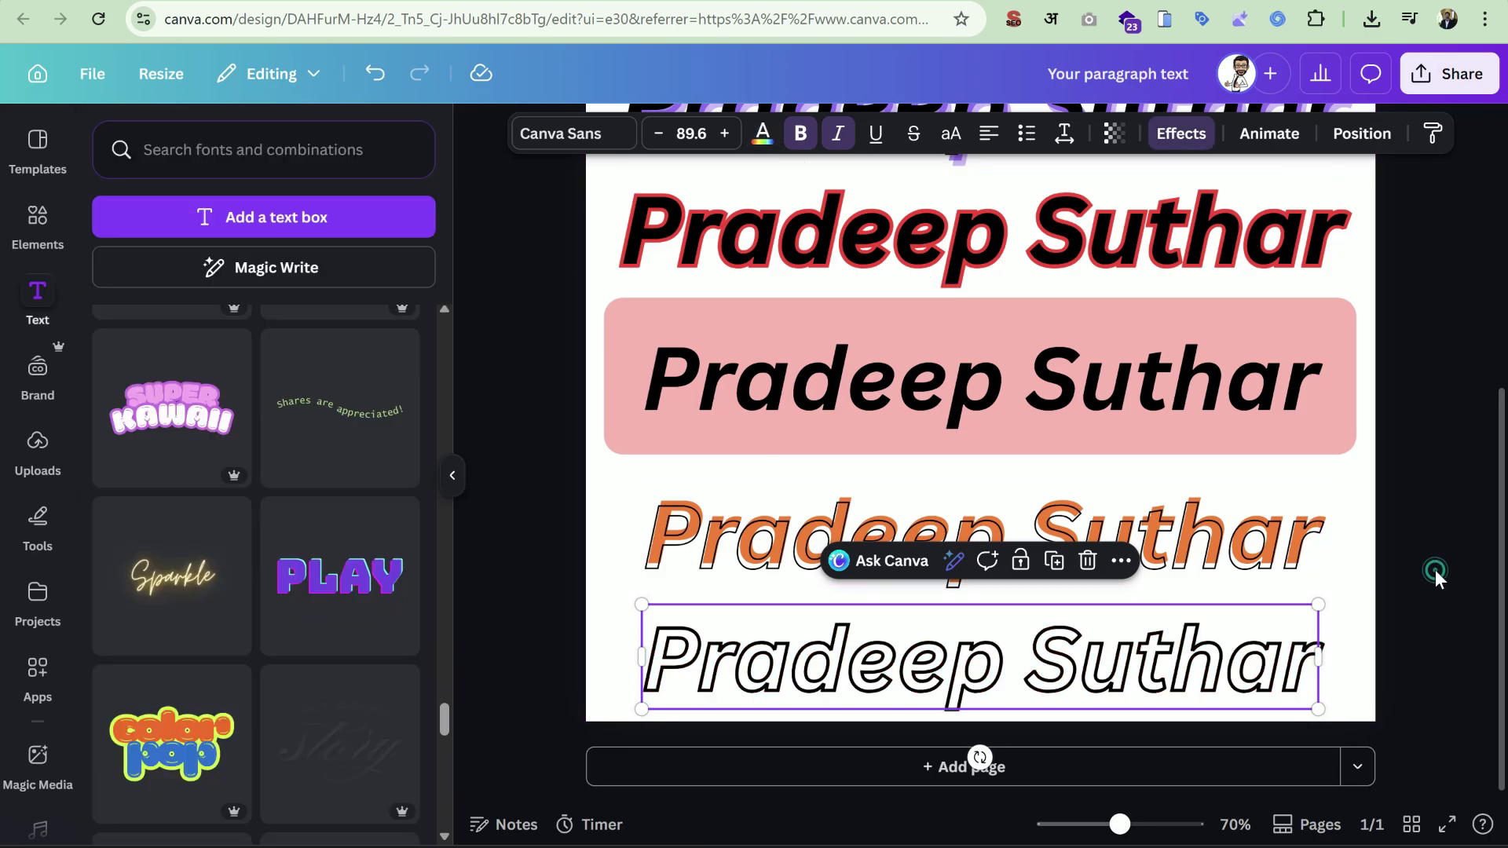
# Add a second page and paste the copied heading onto it.
pyautogui.click(1181, 134)
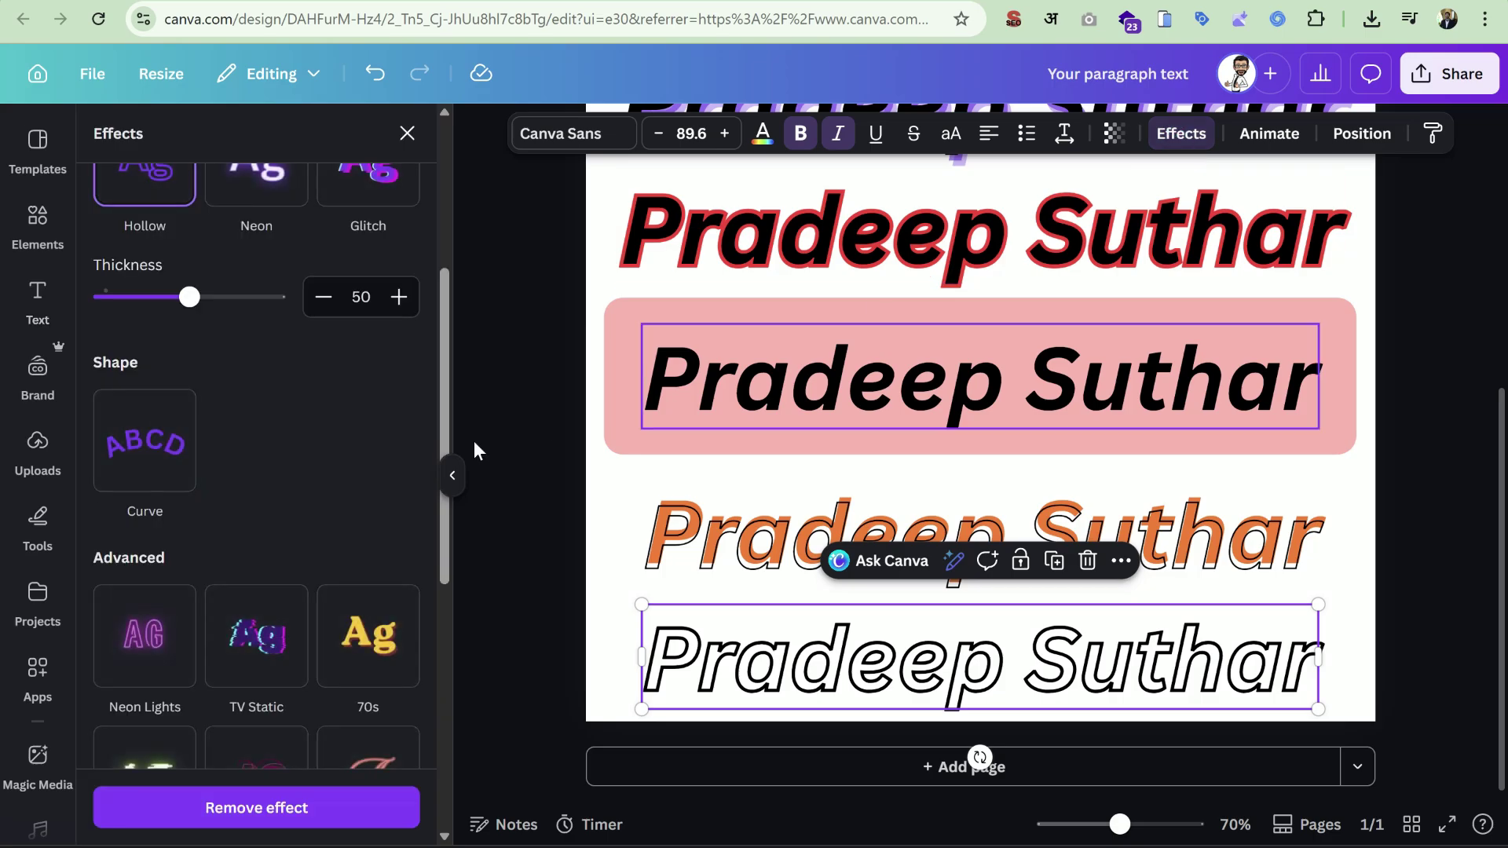
pyautogui.scroll(4, 188, 556)
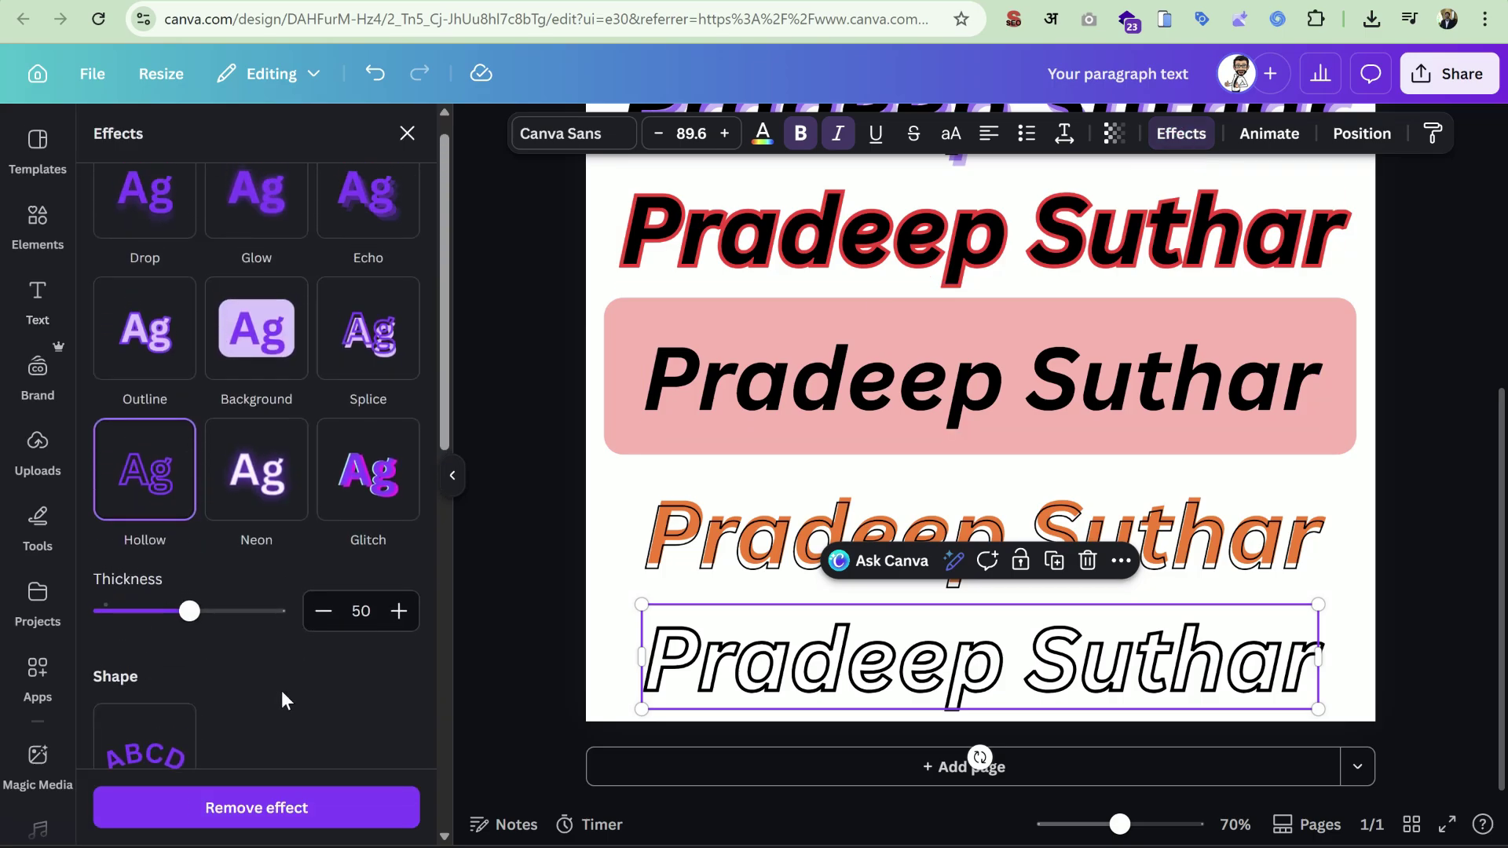
pyautogui.scroll(-1, 350, 633)
pyautogui.scroll(2, 351, 633)
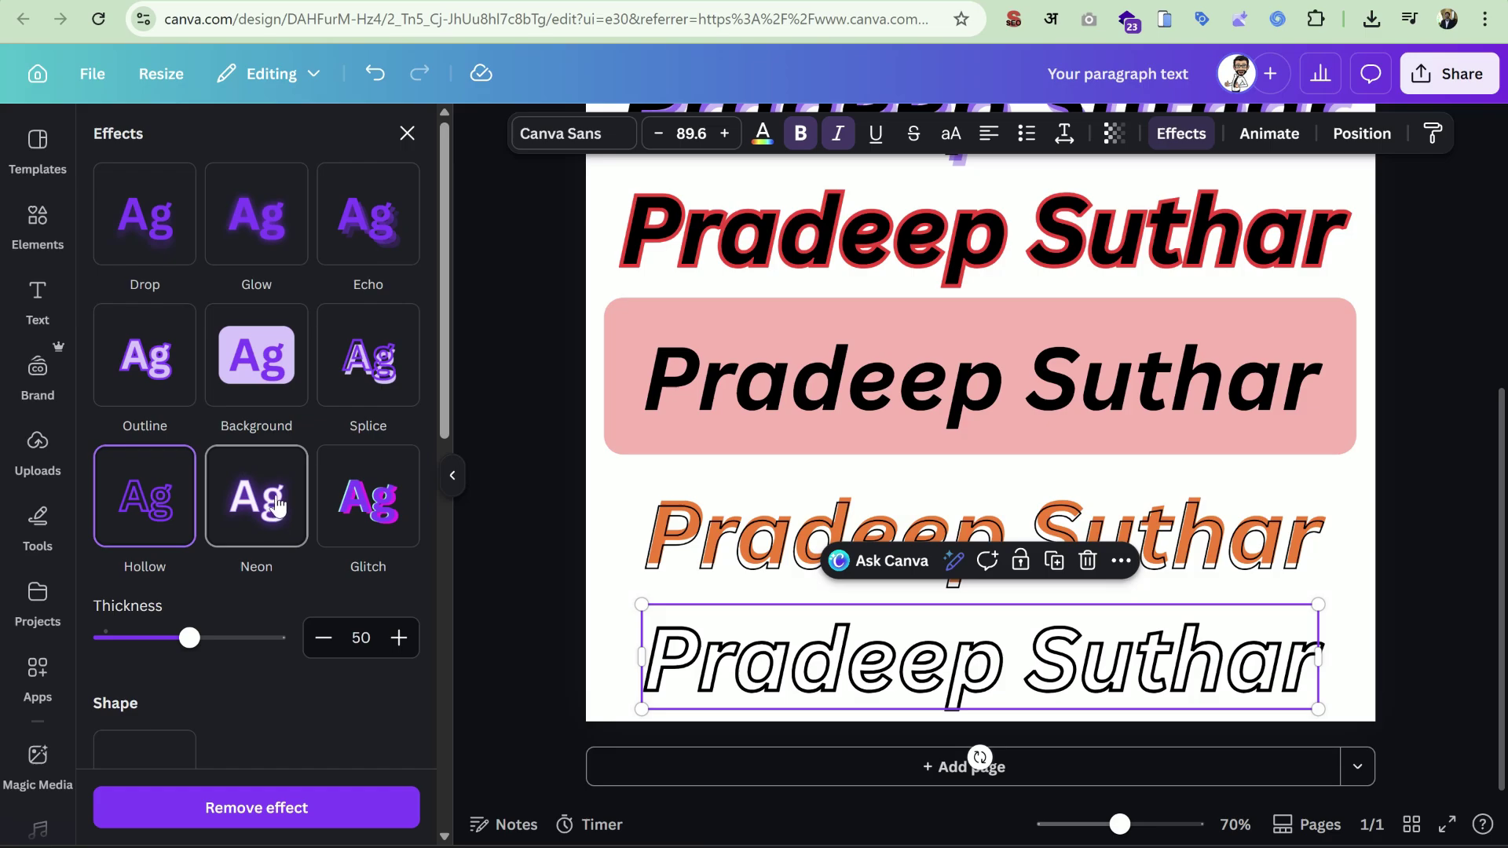
pyautogui.scroll(5, 1321, 553)
pyautogui.scroll(-5, 1321, 553)
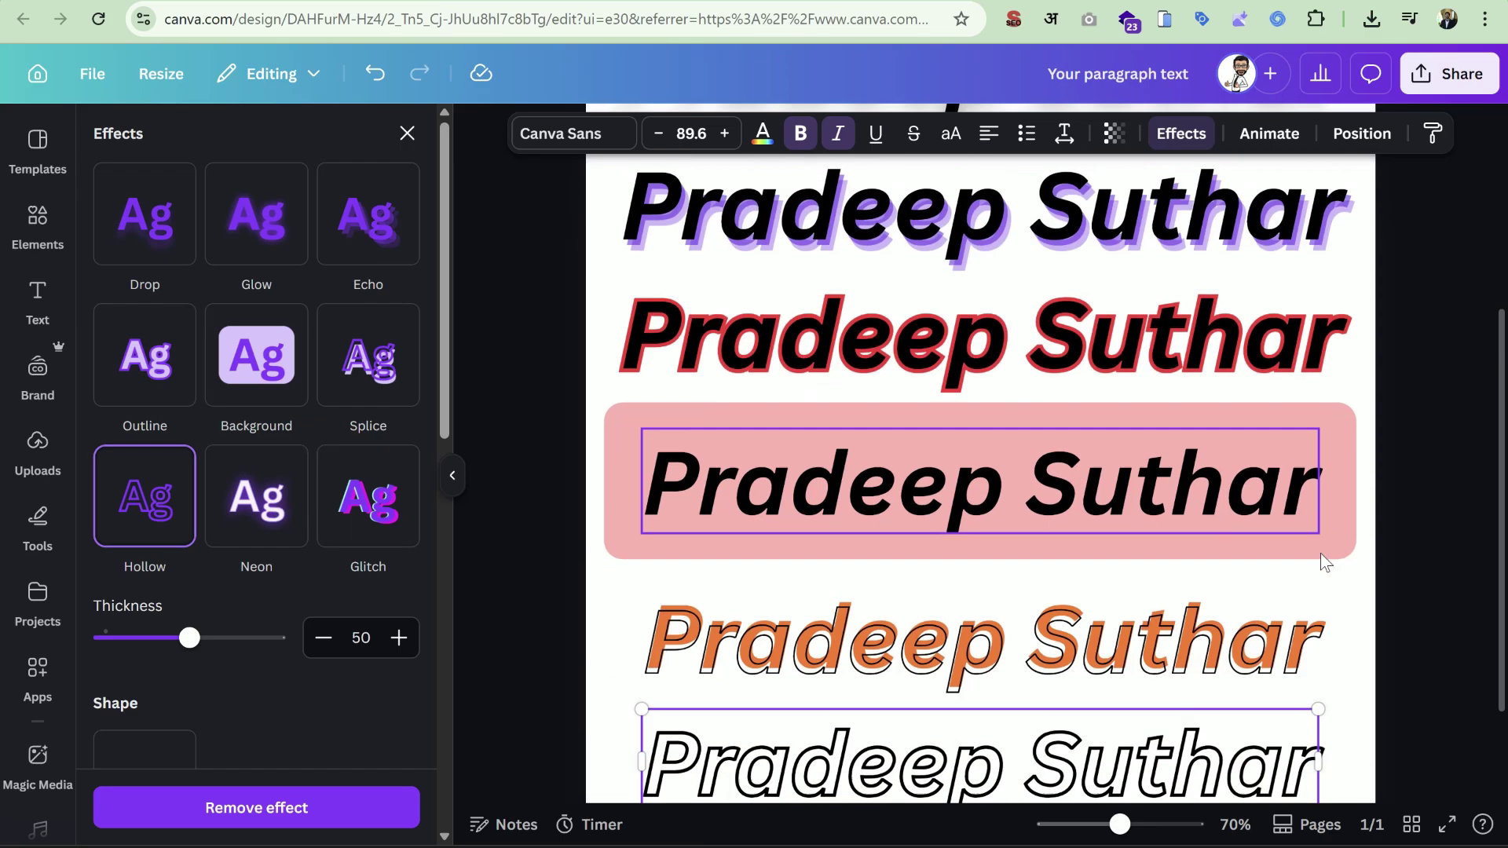
pyautogui.click(1205, 776)
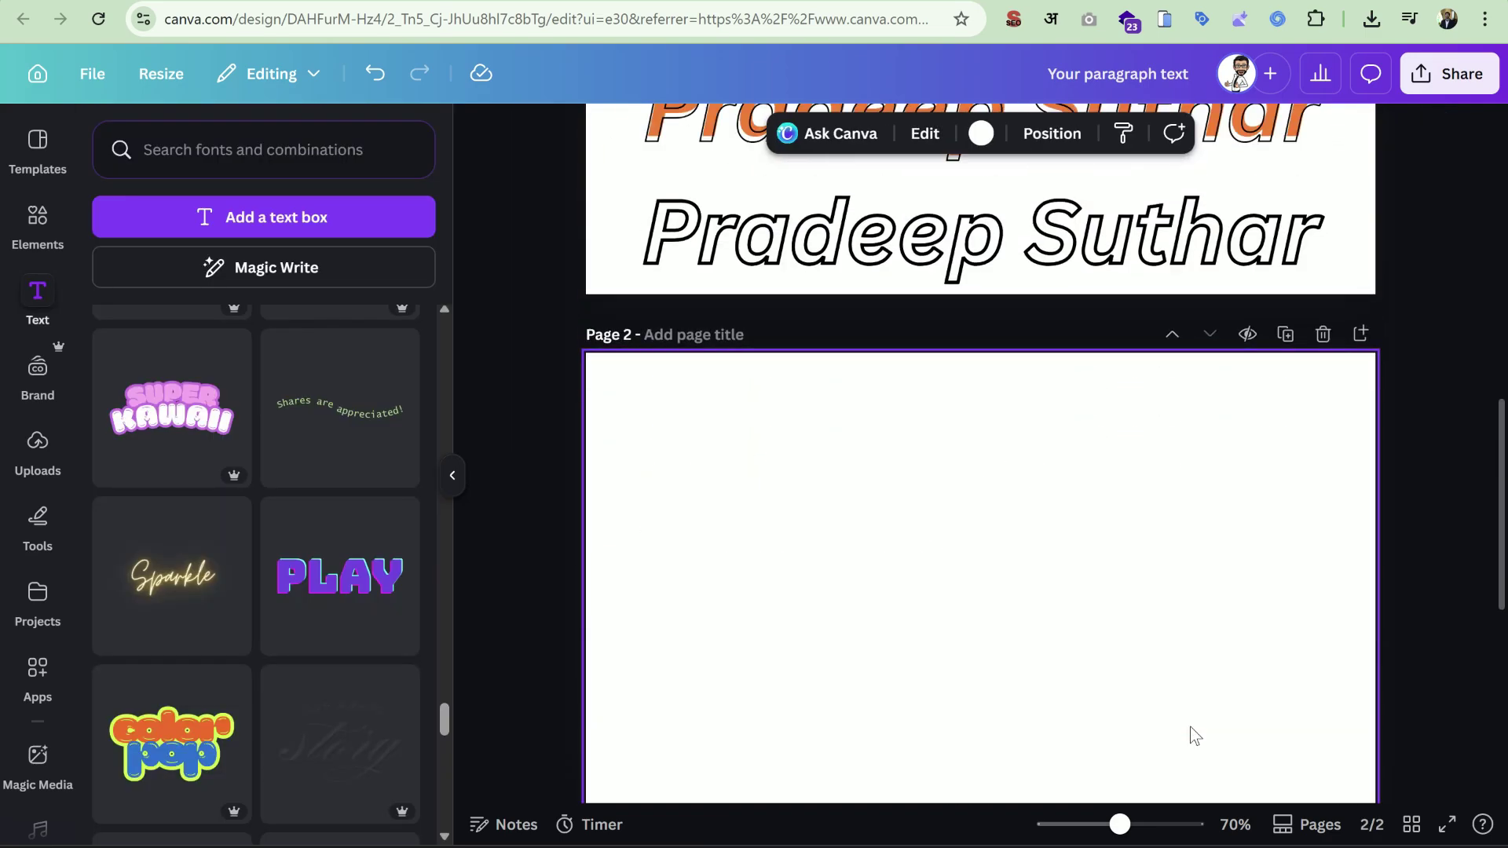
pyautogui.hotkey('ctrl', 'v')
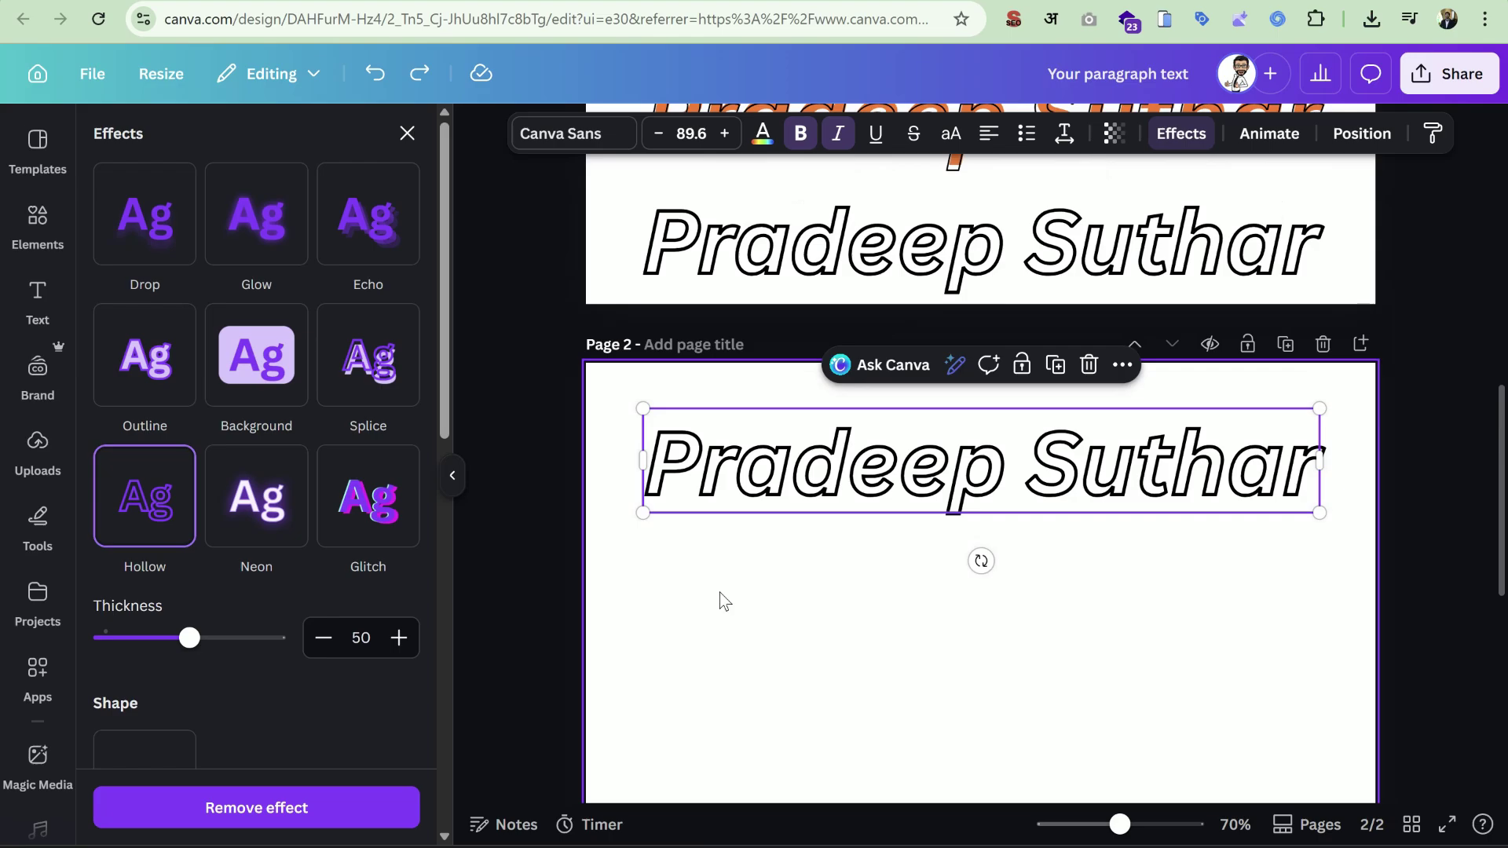
# Apply the Neon effect to the pasted heading and make its text red.
pyautogui.scroll(-1, 719, 592)
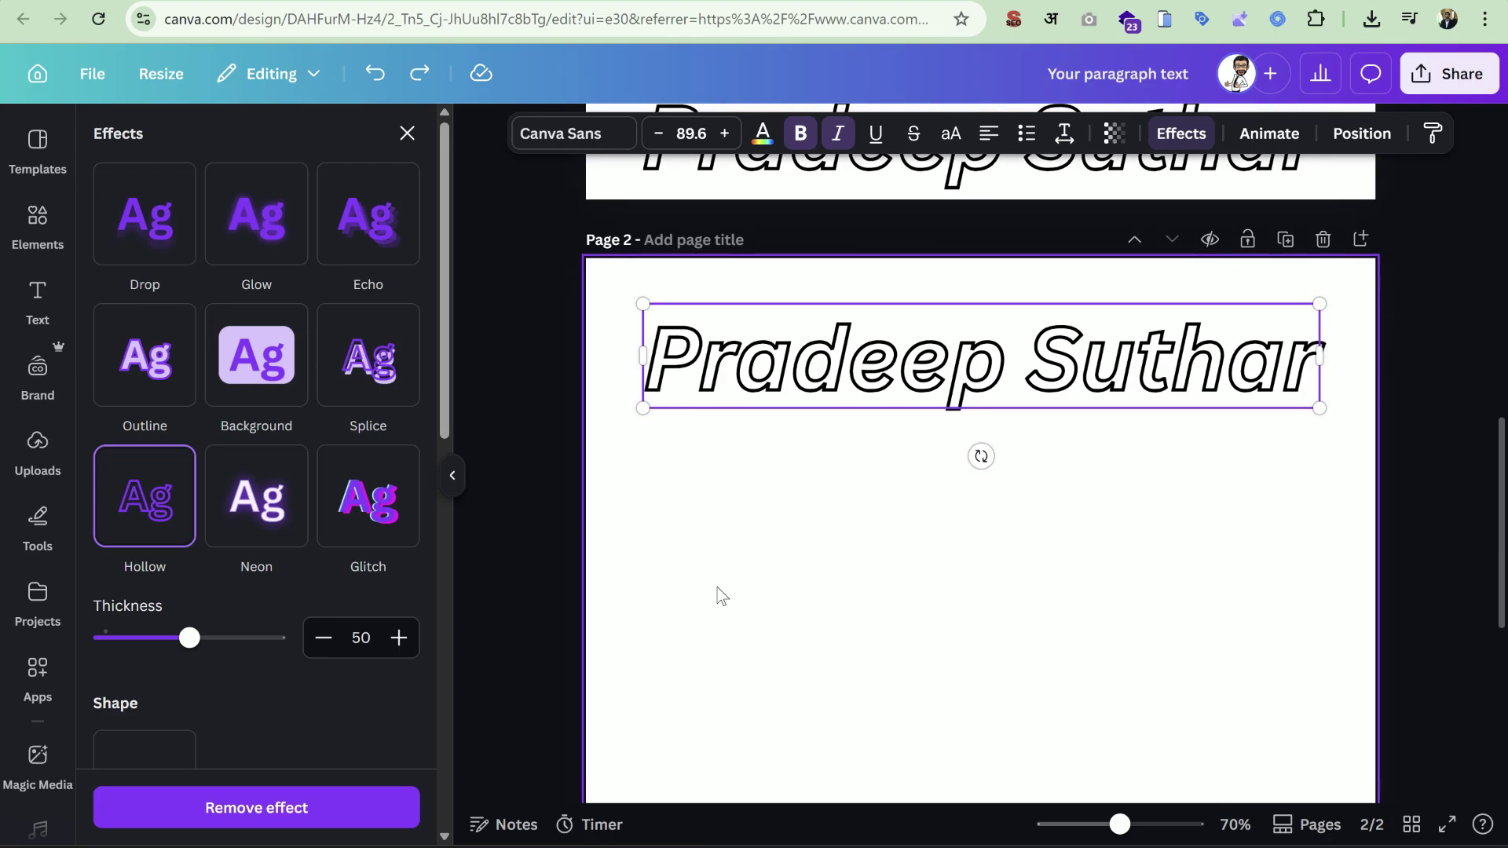
pyautogui.click(257, 508)
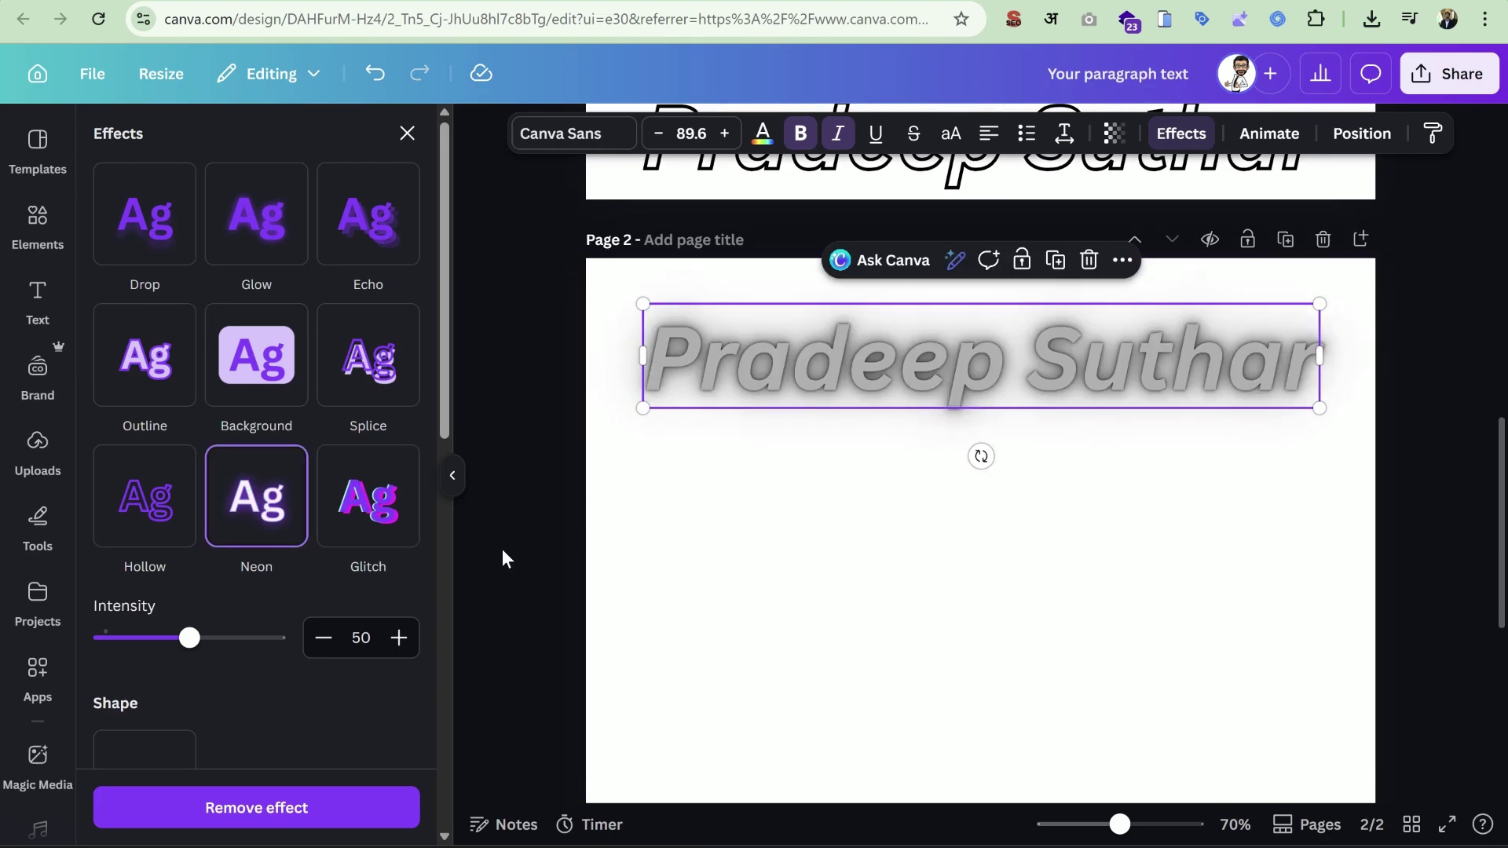
pyautogui.click(765, 134)
pyautogui.click(257, 288)
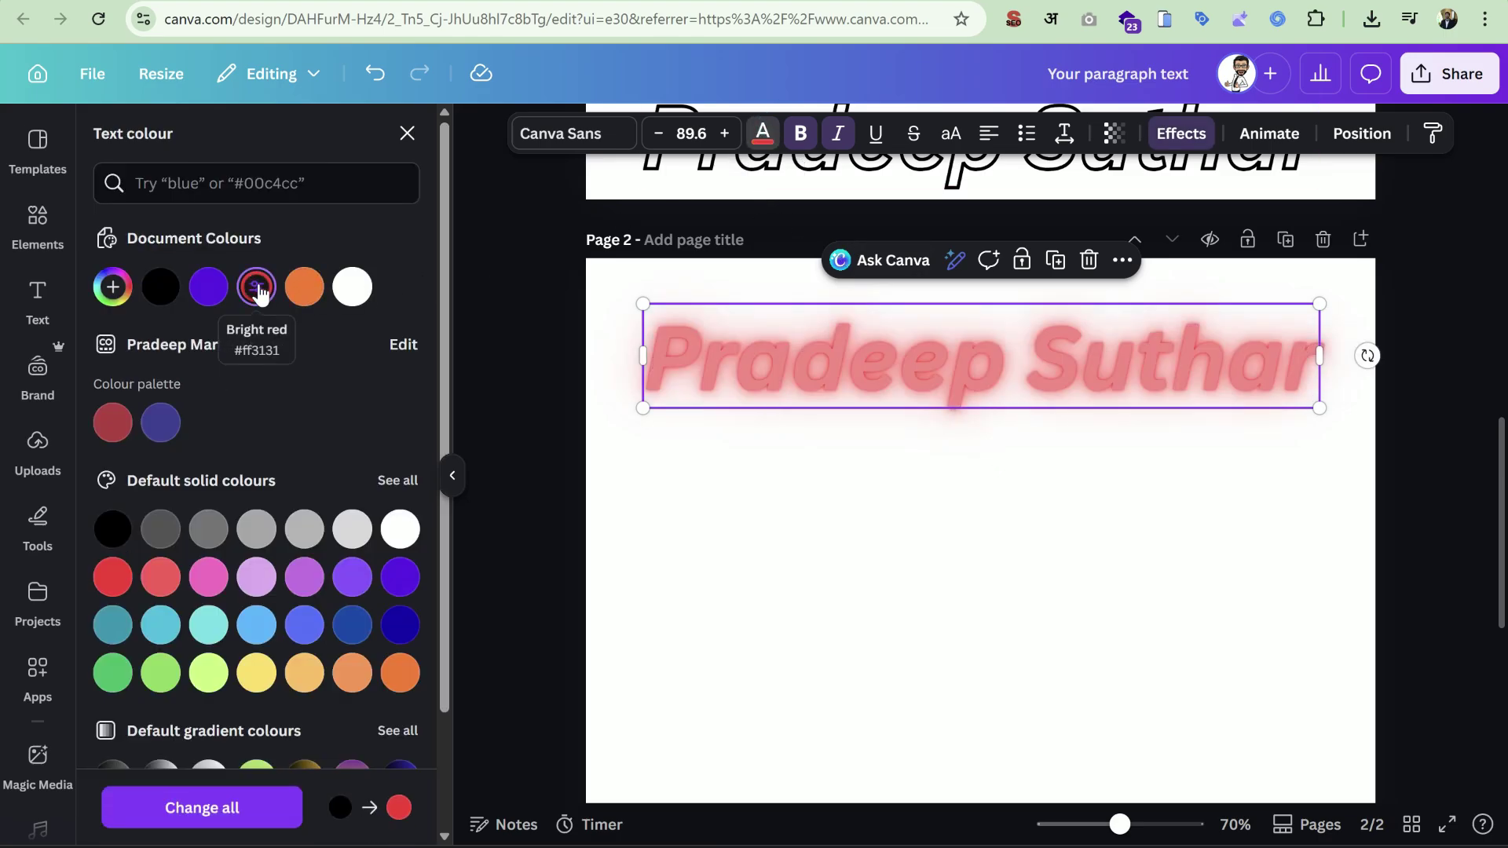
pyautogui.click(688, 577)
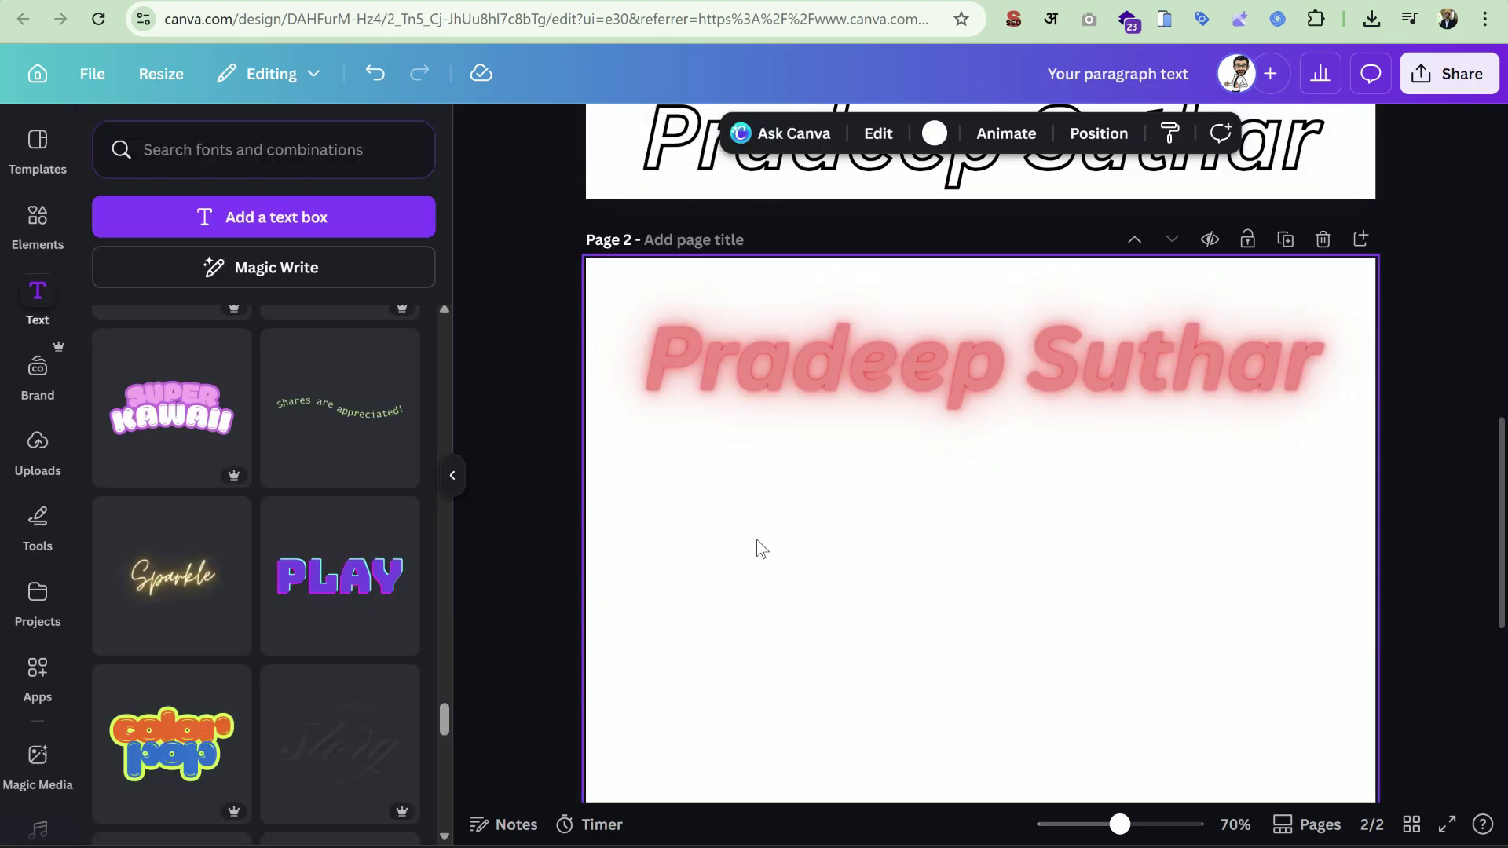
pyautogui.click(947, 379)
# Sweep the Neon intensity between 0 and 100, leave it at 90, and duplicate the heading.
pyautogui.click(1181, 133)
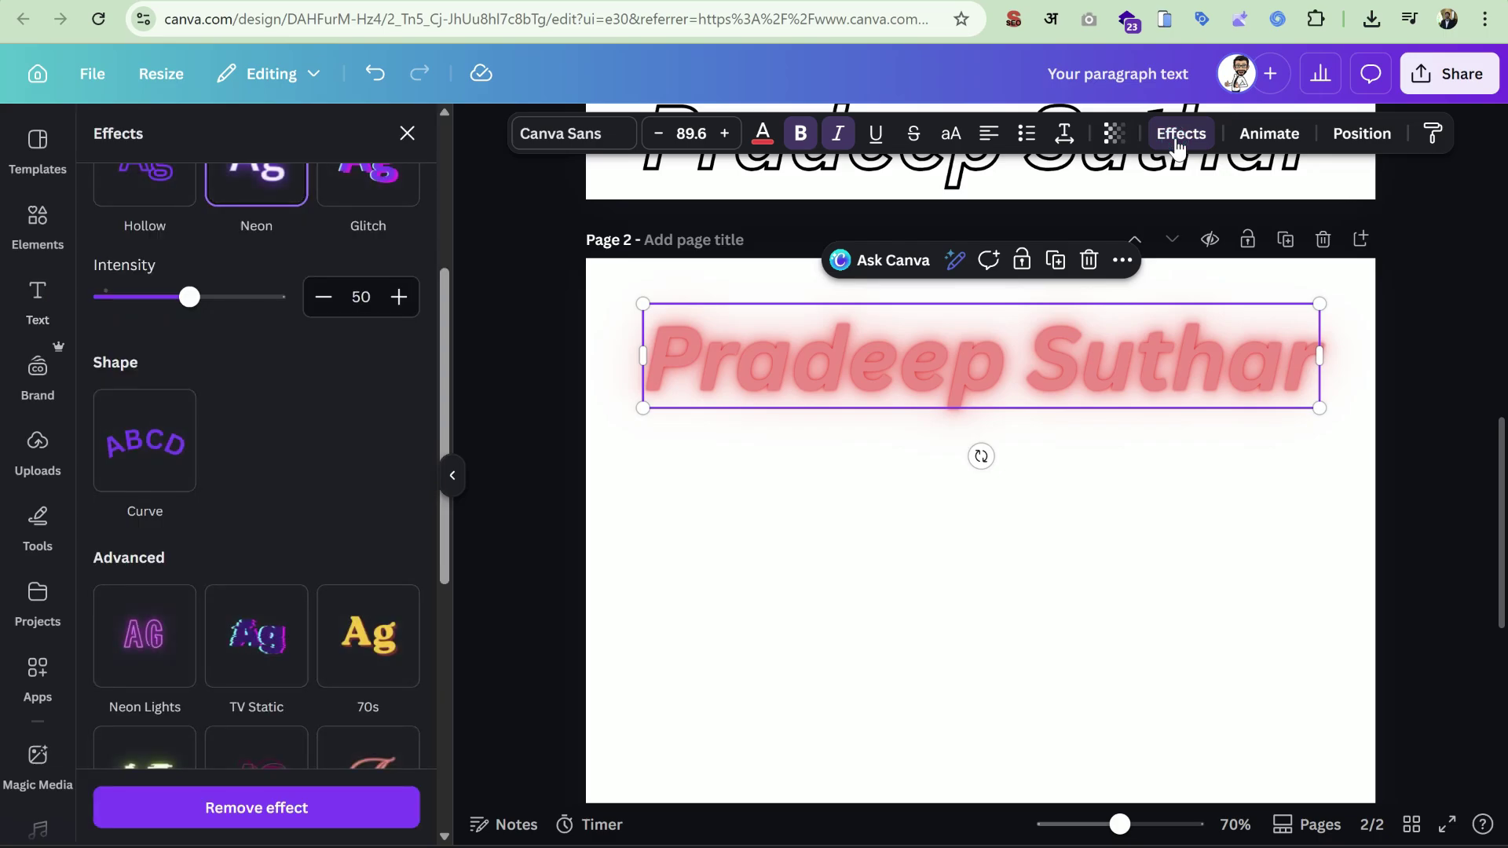
pyautogui.moveTo(190, 506); pyautogui.dragTo(94, 515)
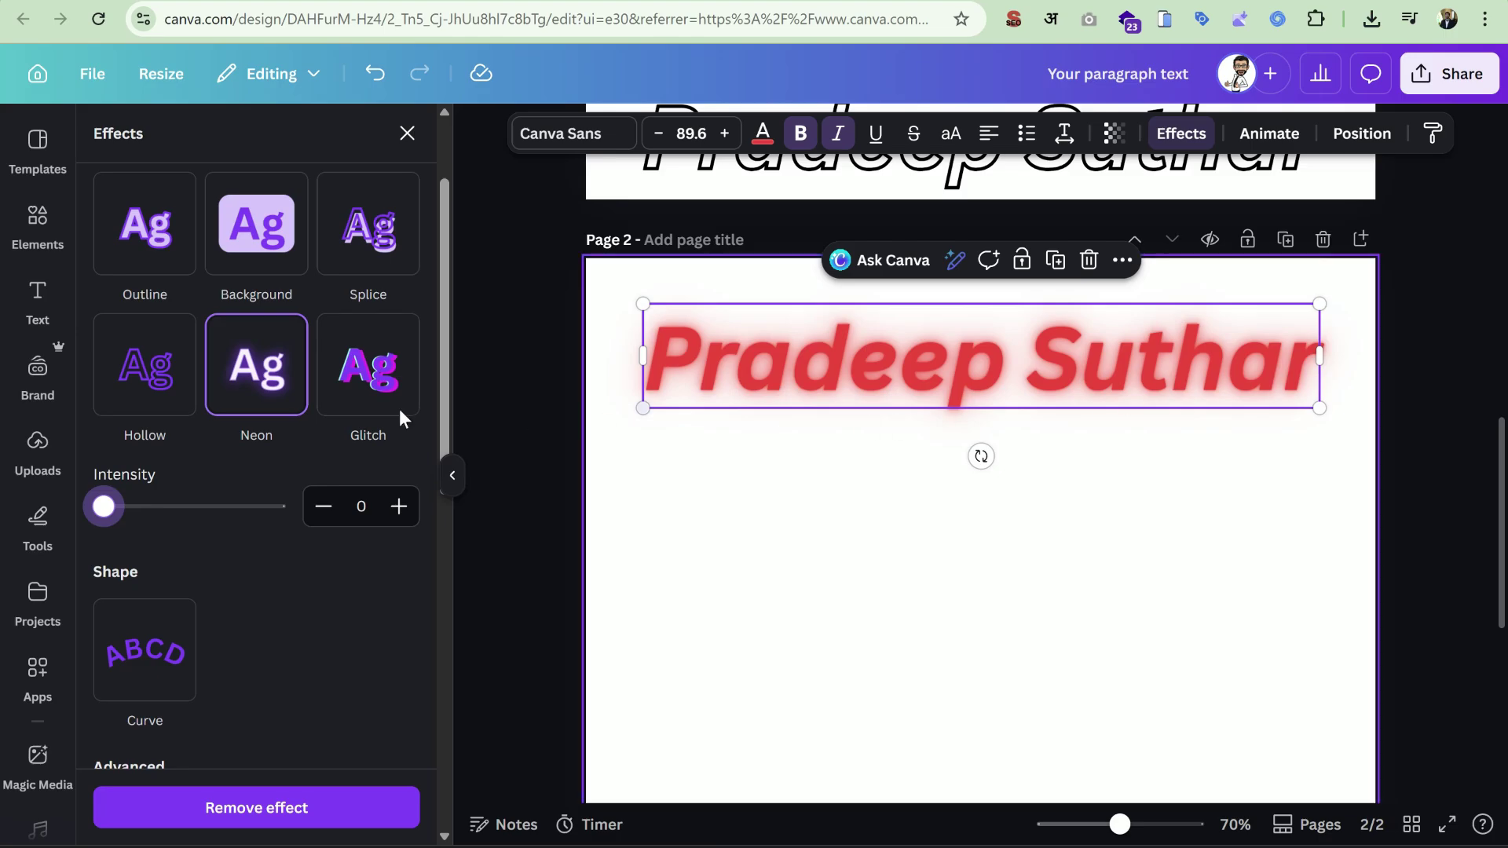
pyautogui.moveTo(102, 509); pyautogui.dragTo(297, 539)
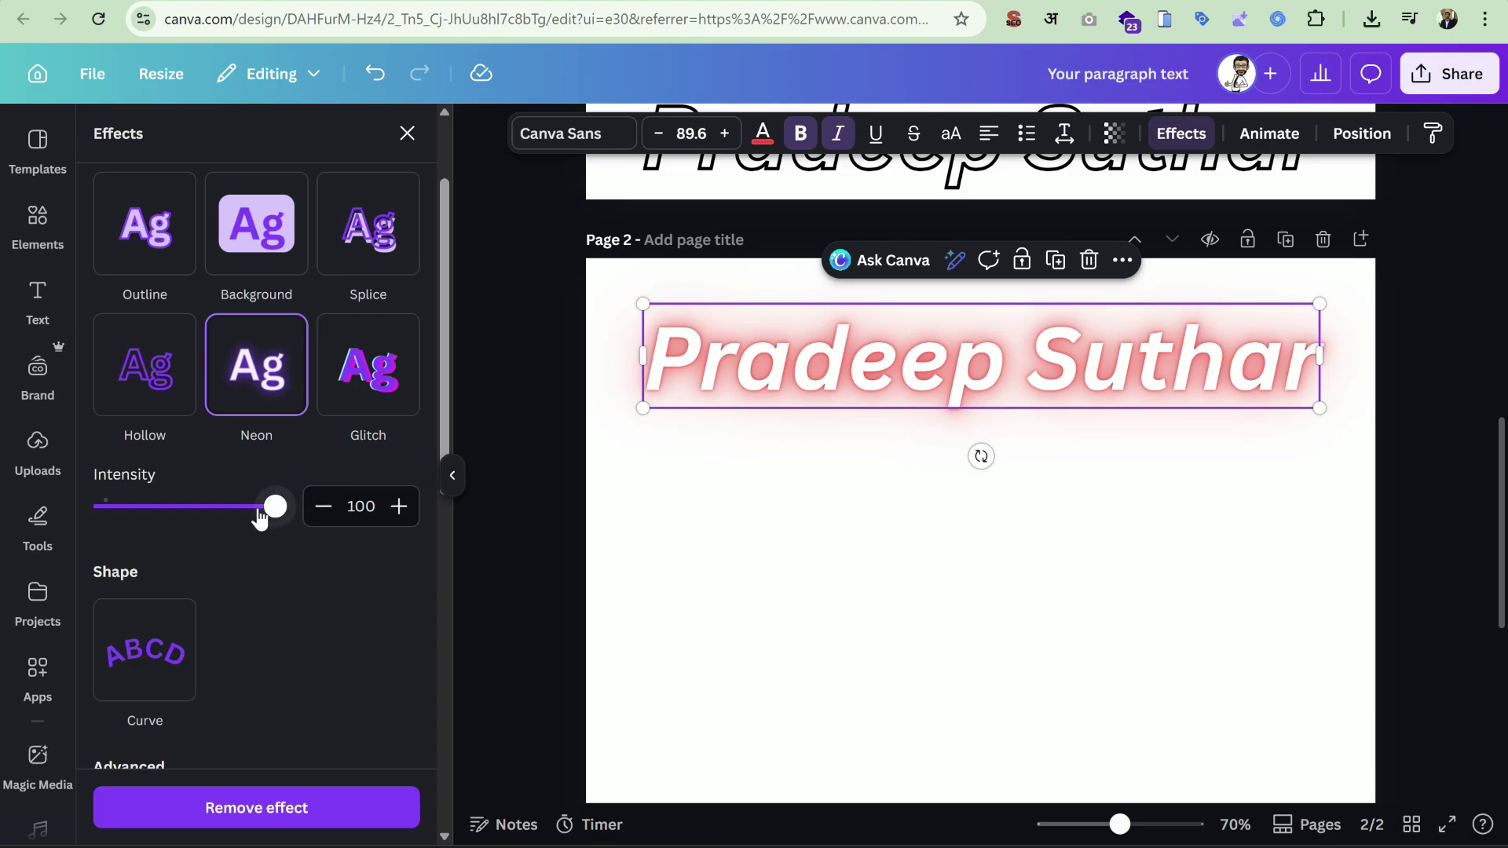
pyautogui.moveTo(272, 510); pyautogui.dragTo(163, 526)
pyautogui.moveTo(307, 507); pyautogui.dragTo(261, 516)
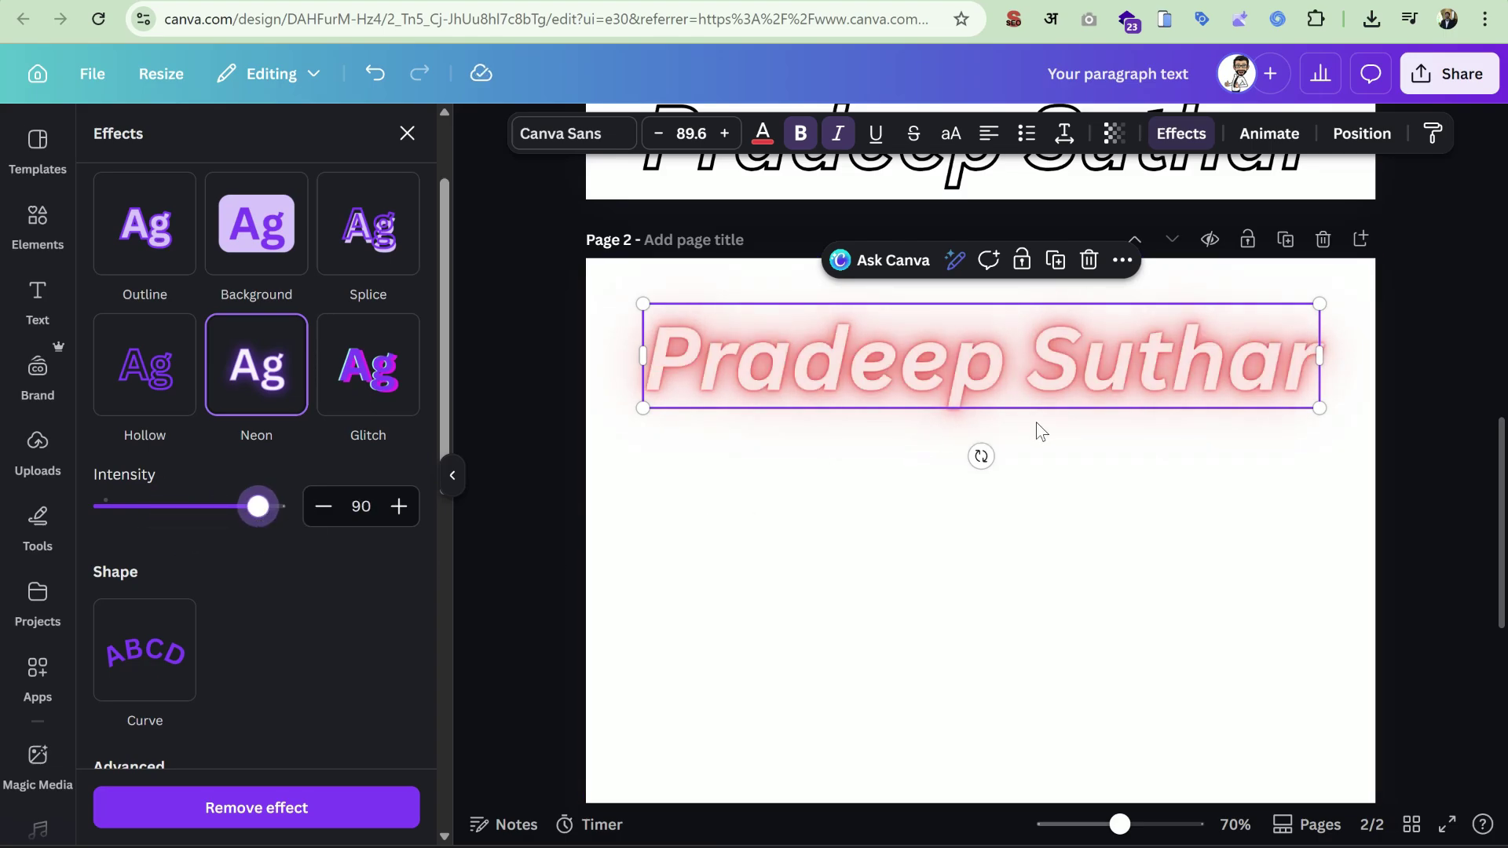
pyautogui.click(1055, 260)
# Move the copy below the original and apply Glitch with offset 100 and direction -72.
pyautogui.moveTo(958, 451); pyautogui.dragTo(960, 534)
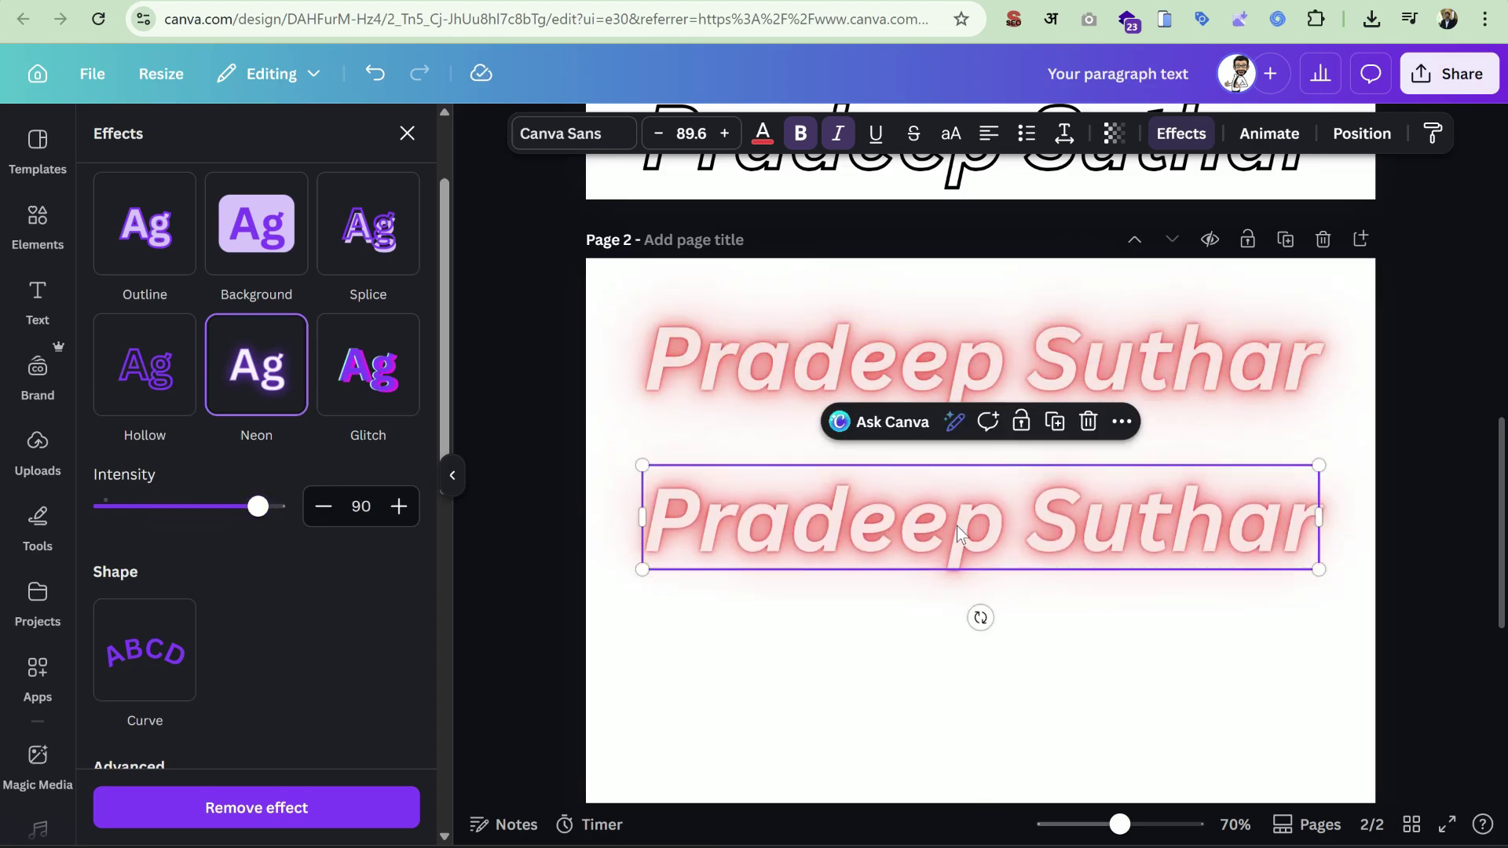
pyautogui.click(361, 388)
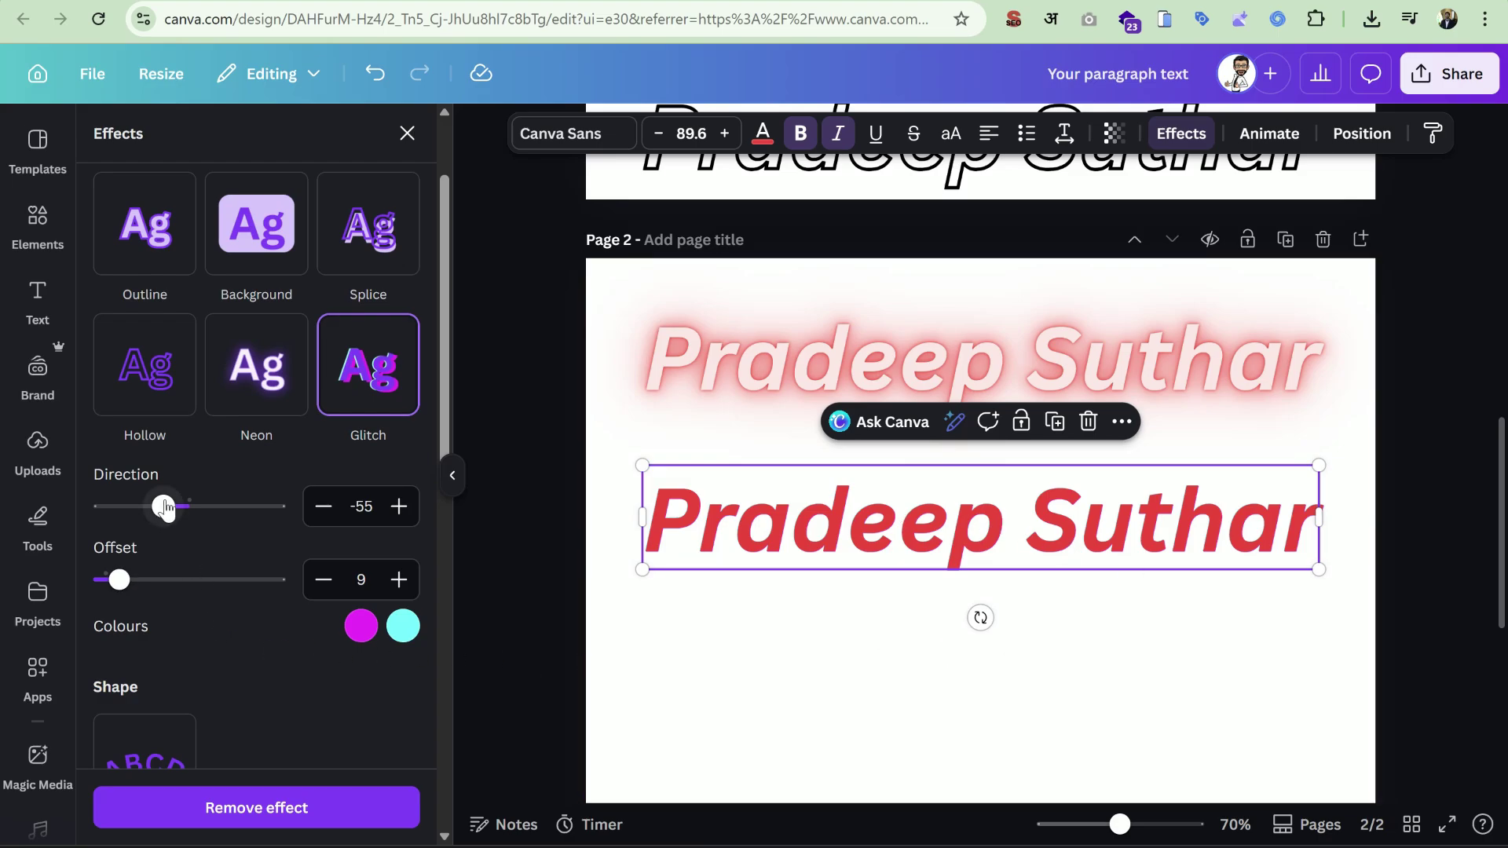
pyautogui.moveTo(125, 591); pyautogui.dragTo(290, 594)
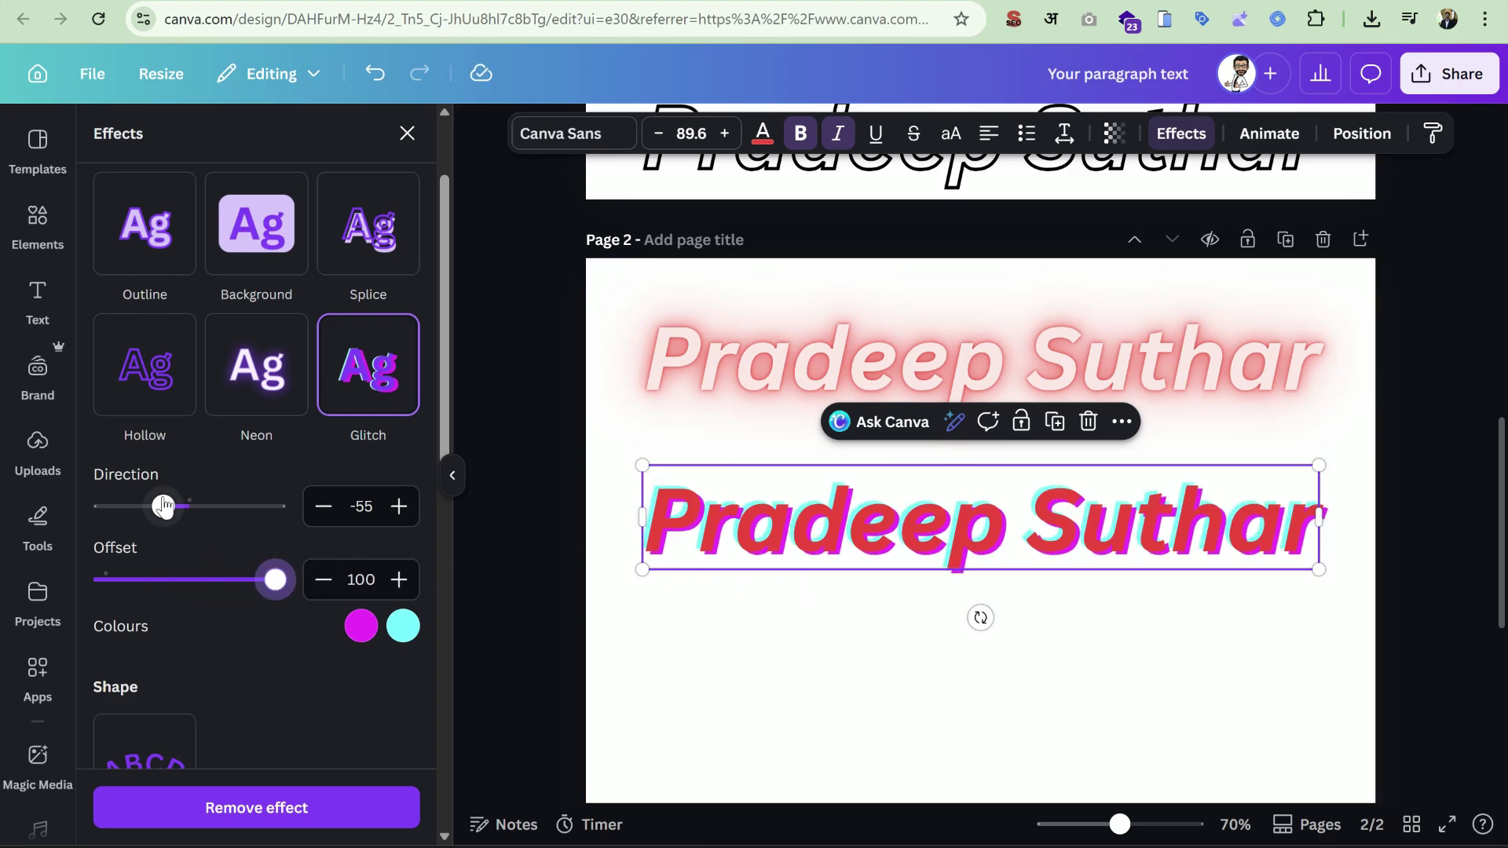
pyautogui.moveTo(163, 507); pyautogui.dragTo(149, 539)
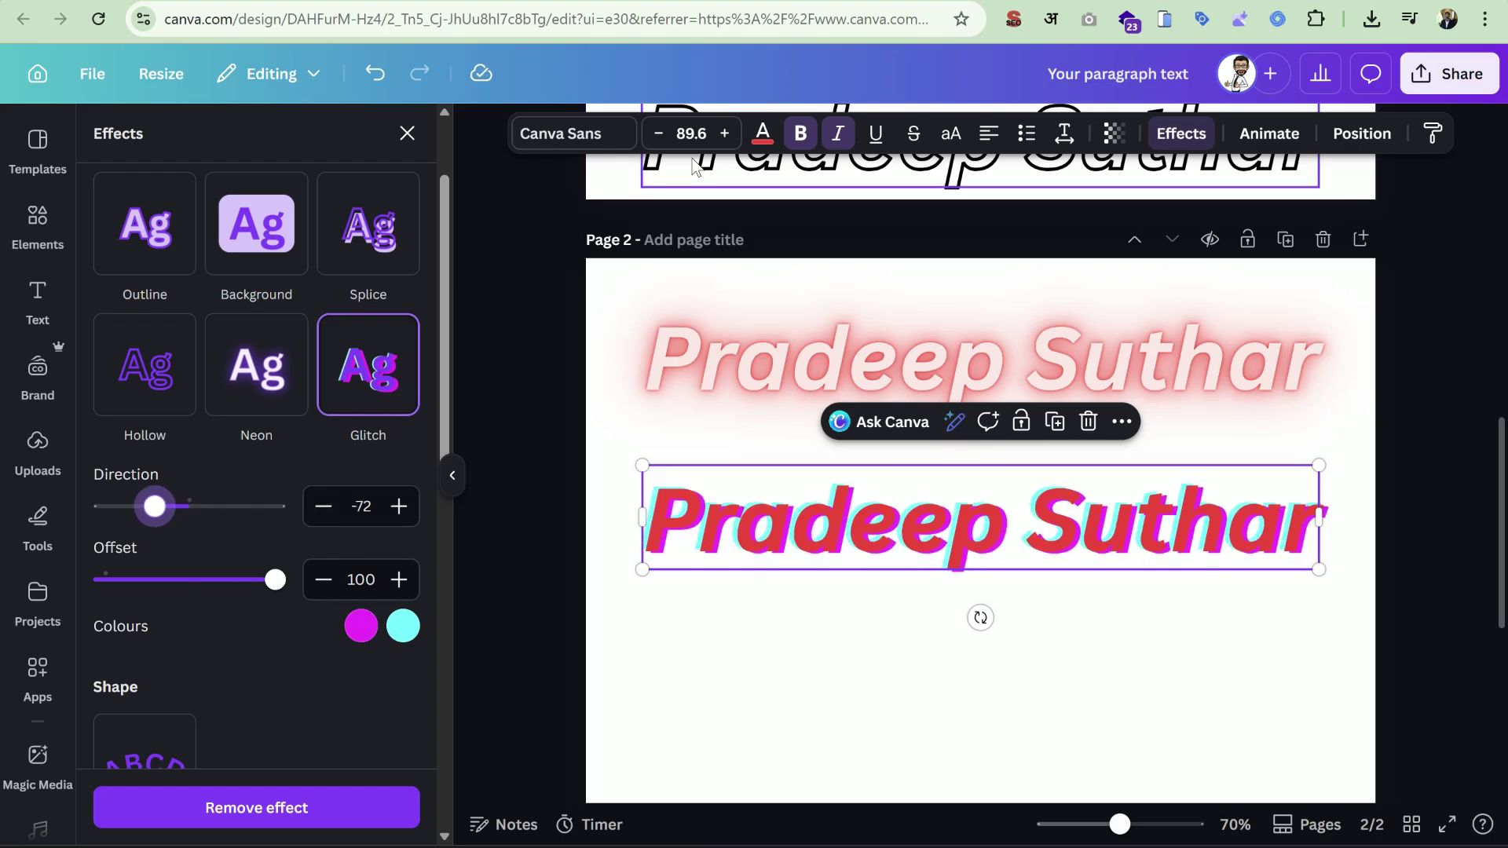
pyautogui.click(762, 134)
# Turn the glitch heading's text black.
pyautogui.click(153, 297)
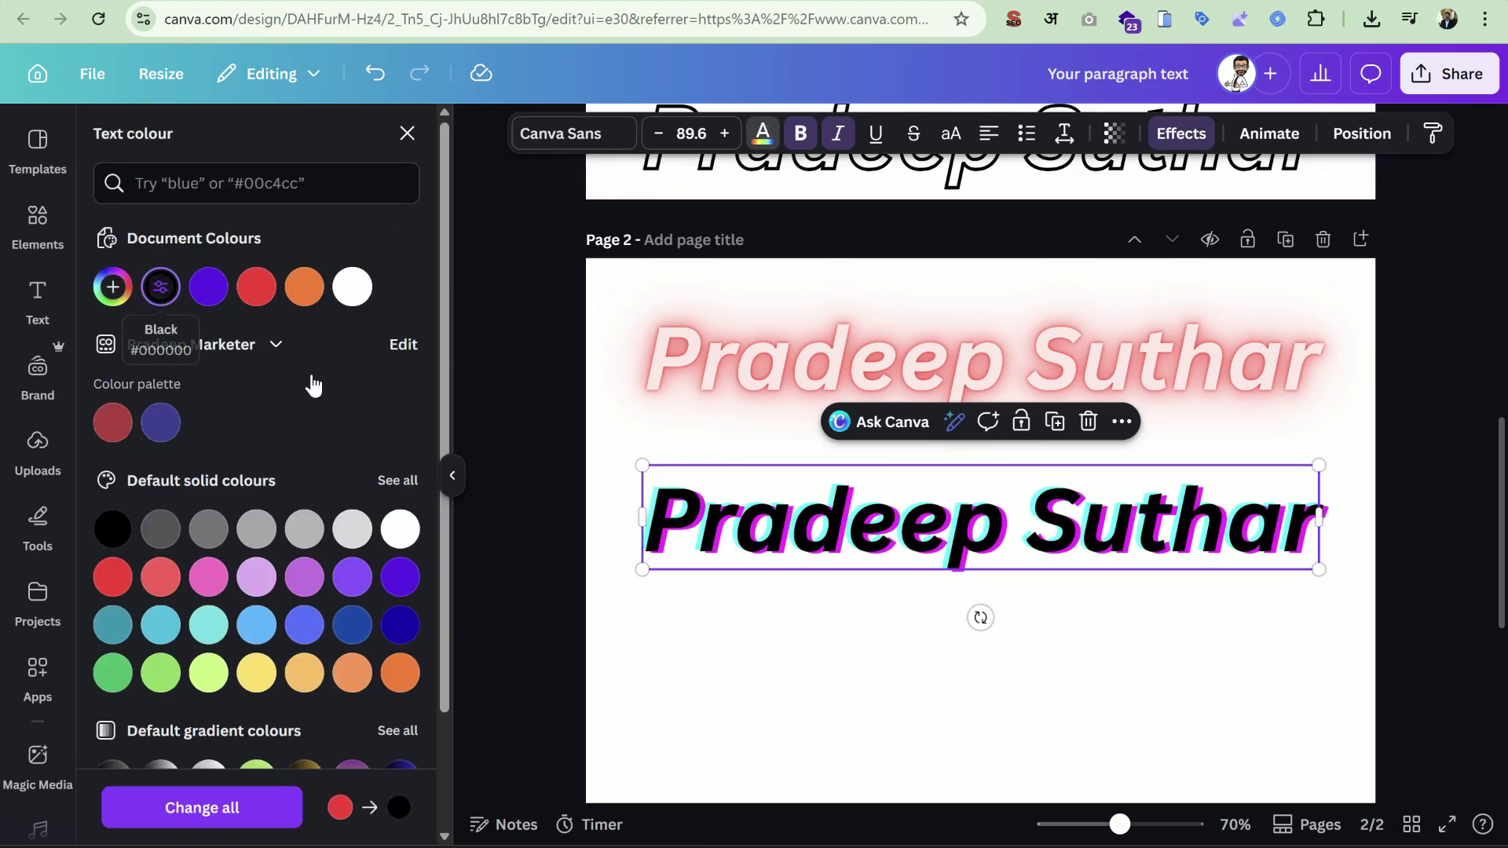
pyautogui.click(1132, 644)
pyautogui.doubleClick(1009, 539)
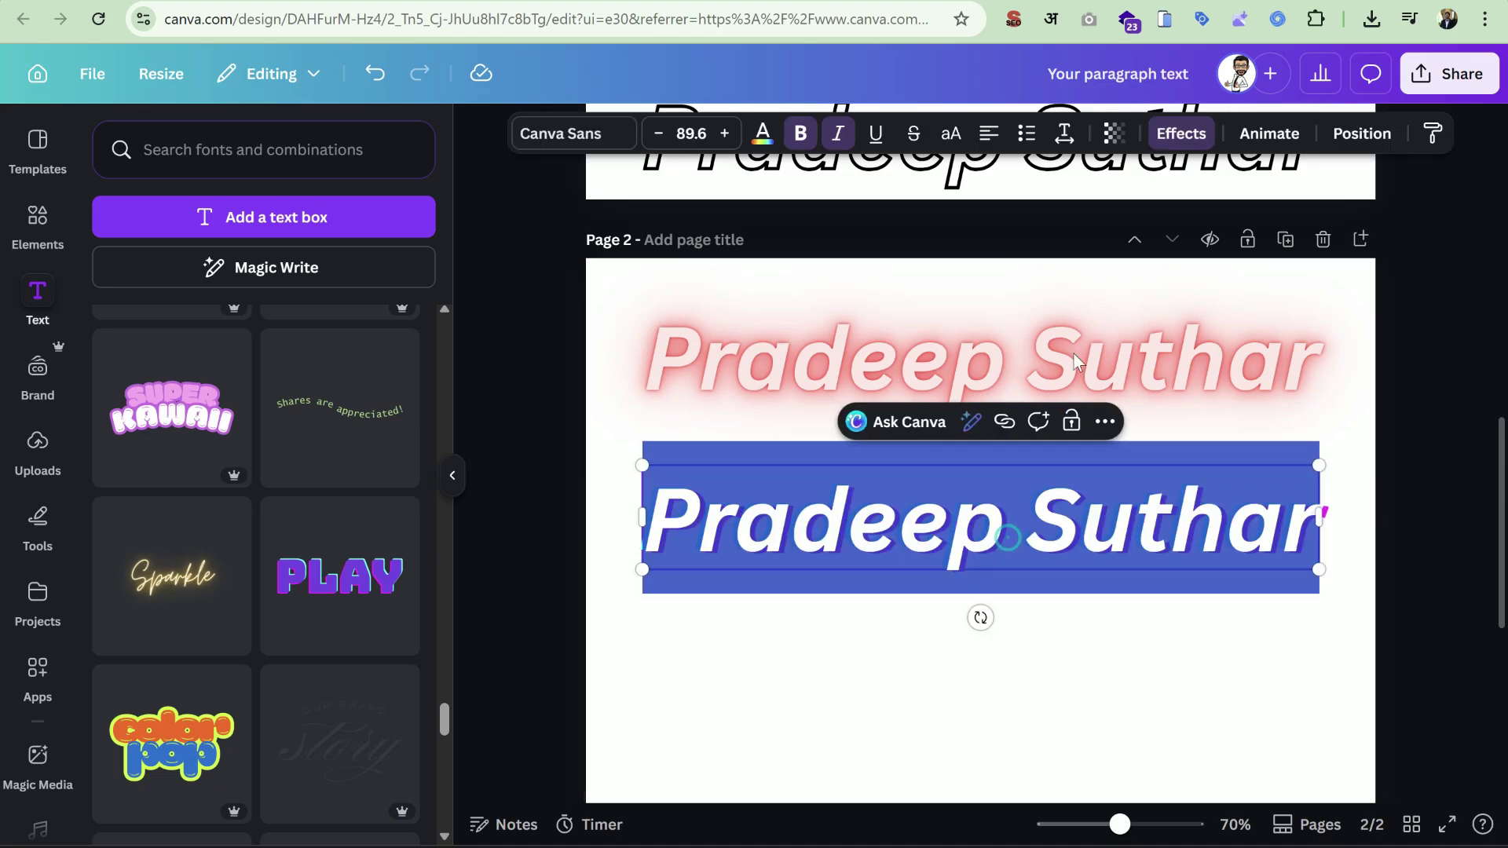
pyautogui.click(1180, 133)
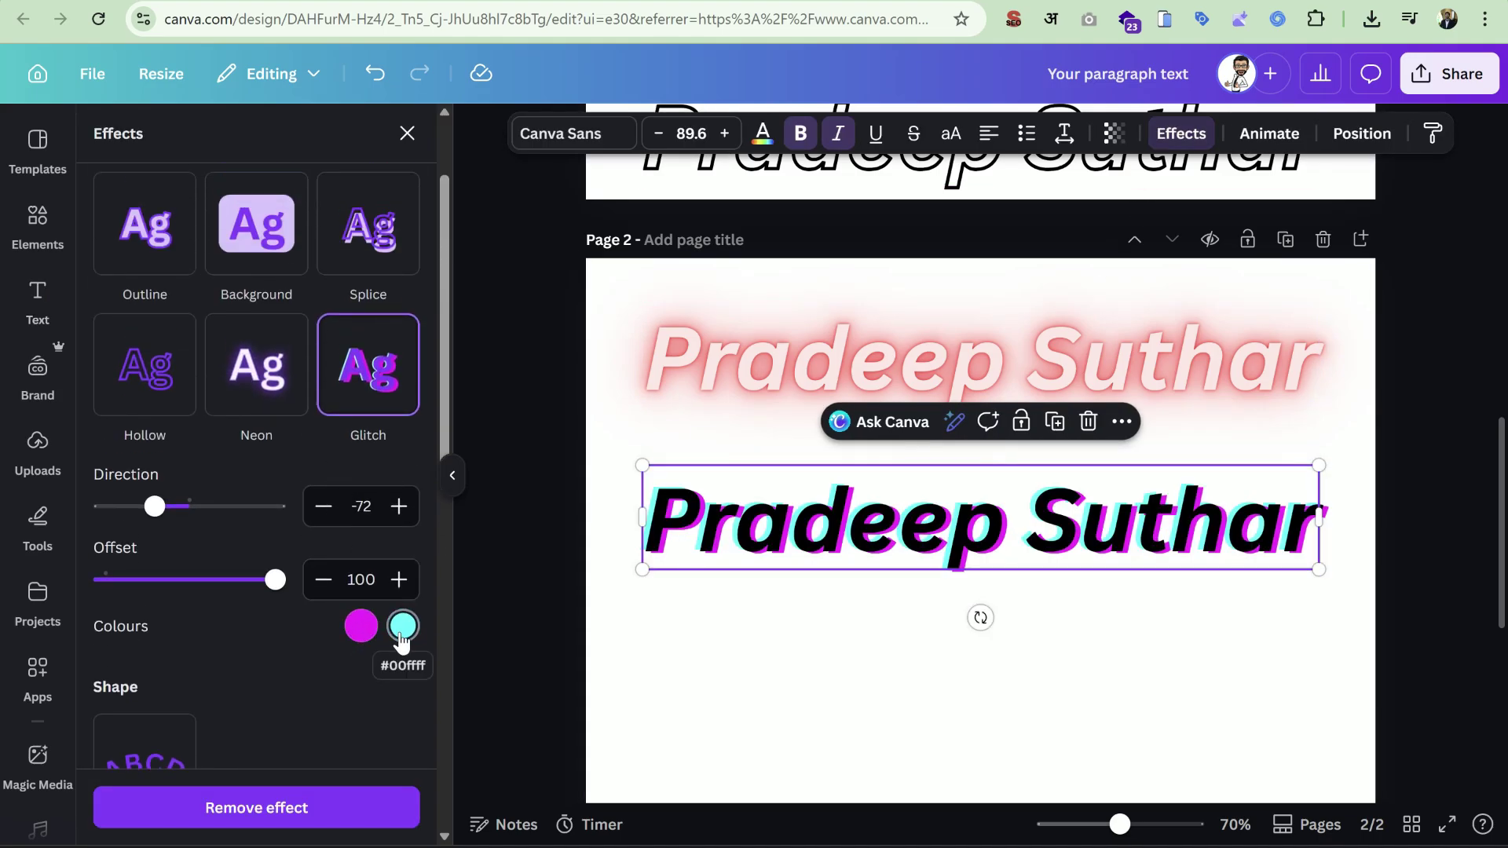
# Set the two glitch colours to red and Peach.
pyautogui.click(358, 631)
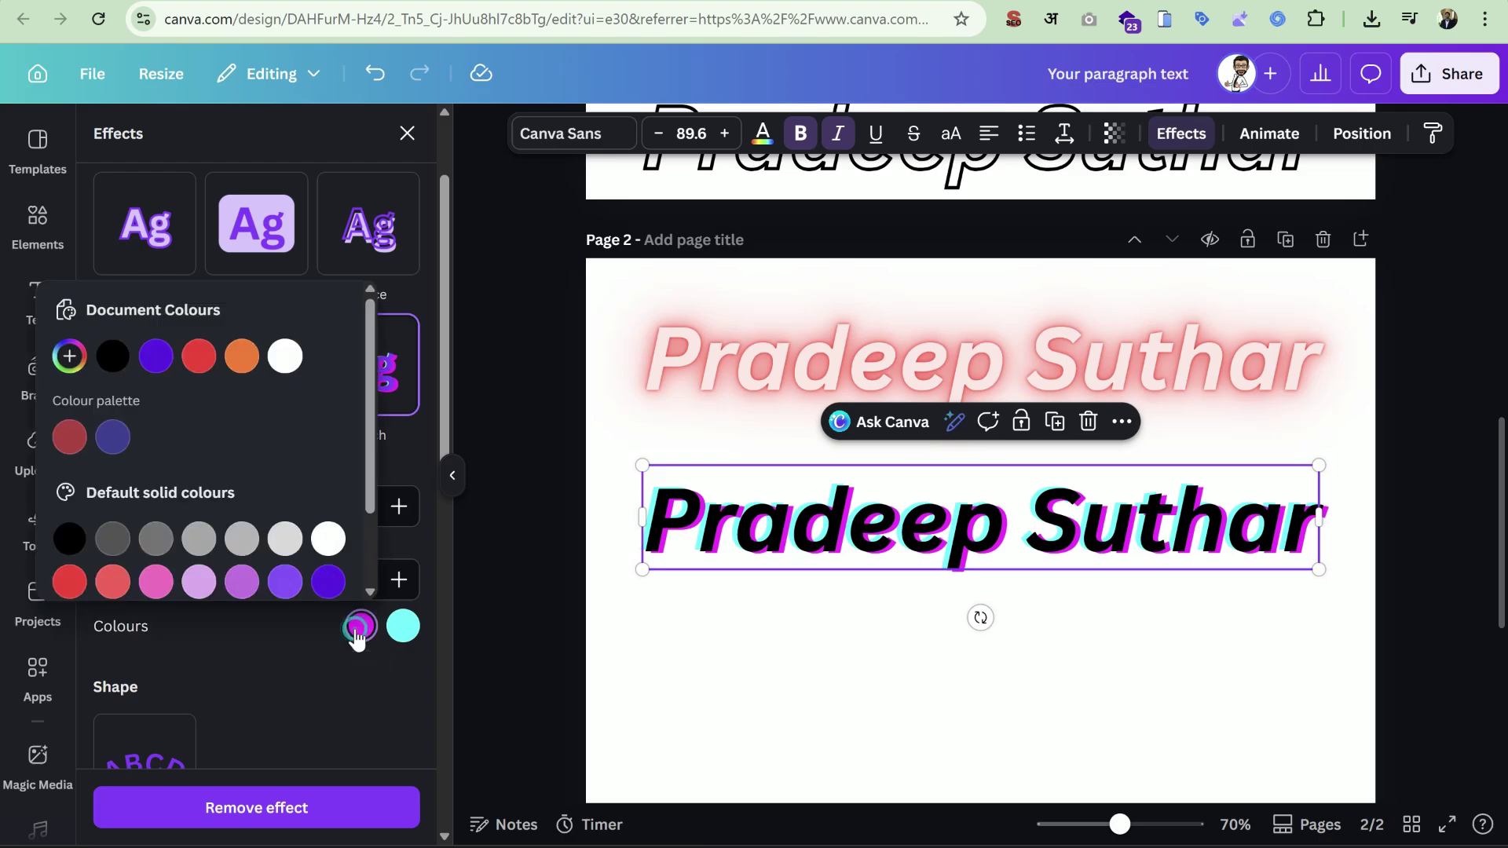
pyautogui.click(199, 356)
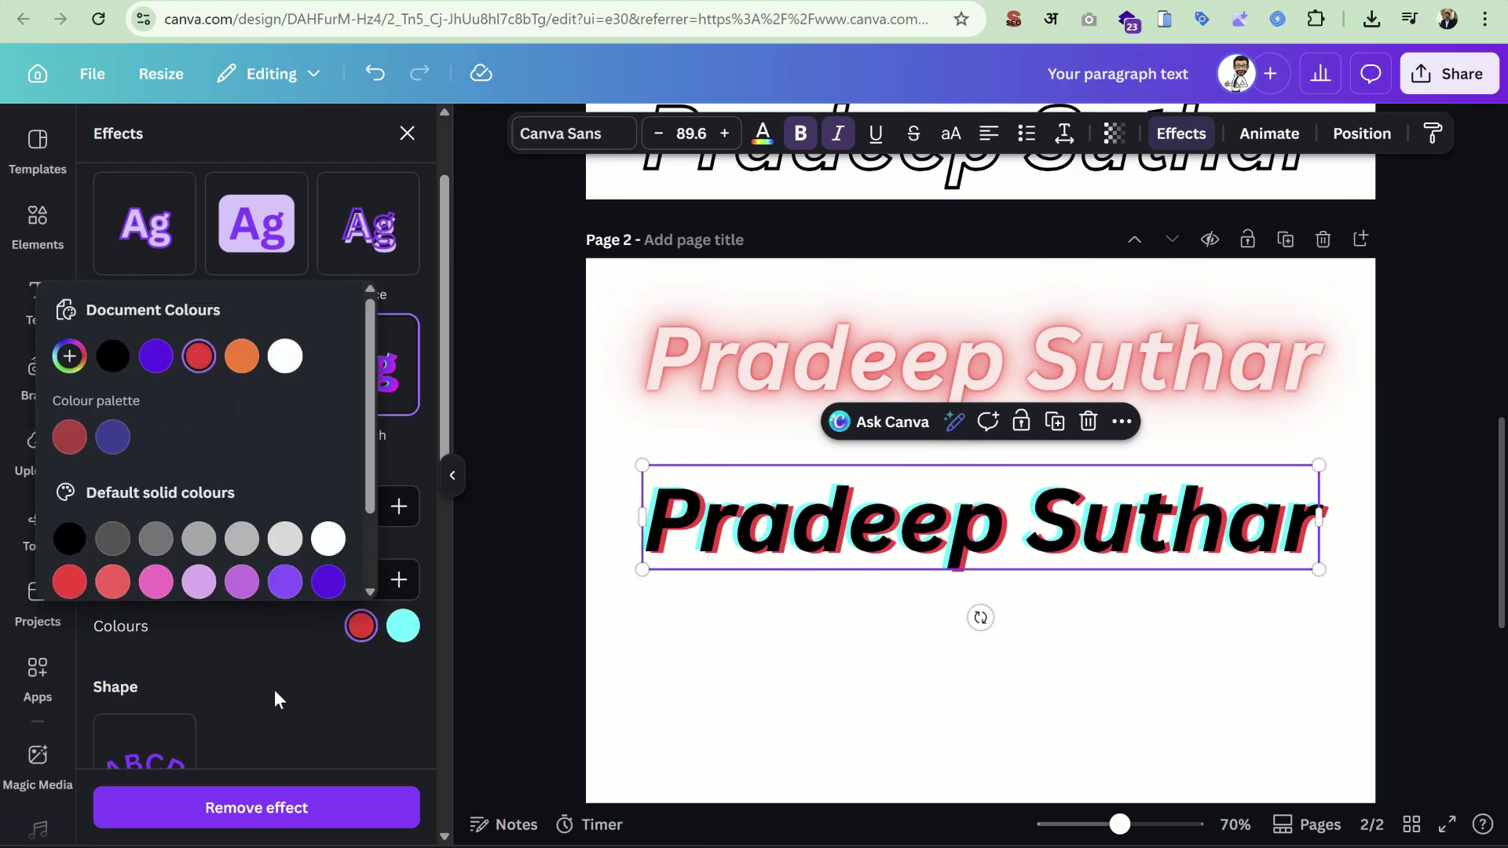
pyautogui.click(401, 634)
pyautogui.scroll(-2, 221, 503)
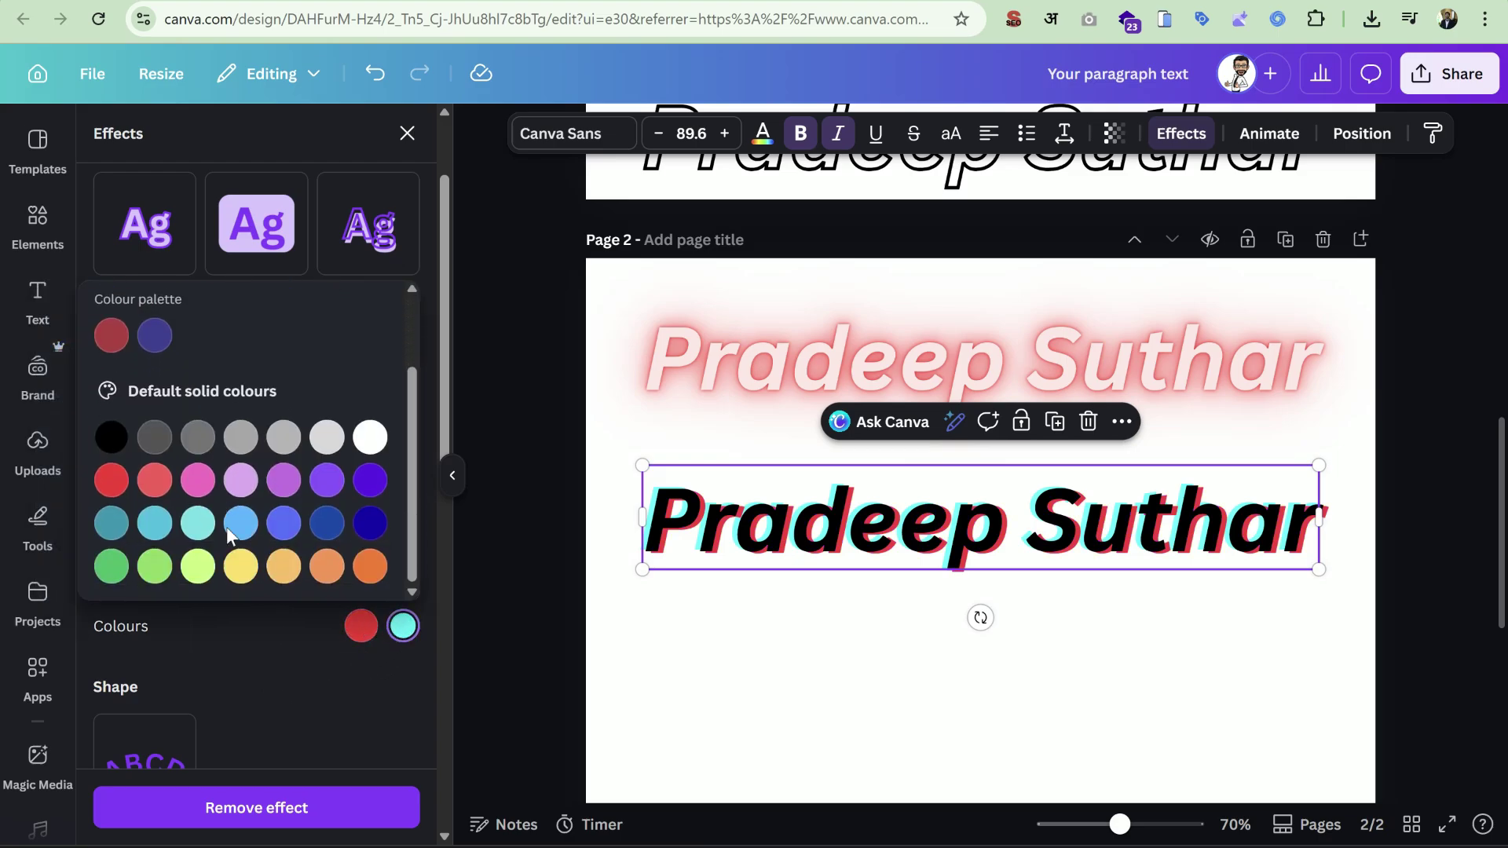
pyautogui.click(241, 569)
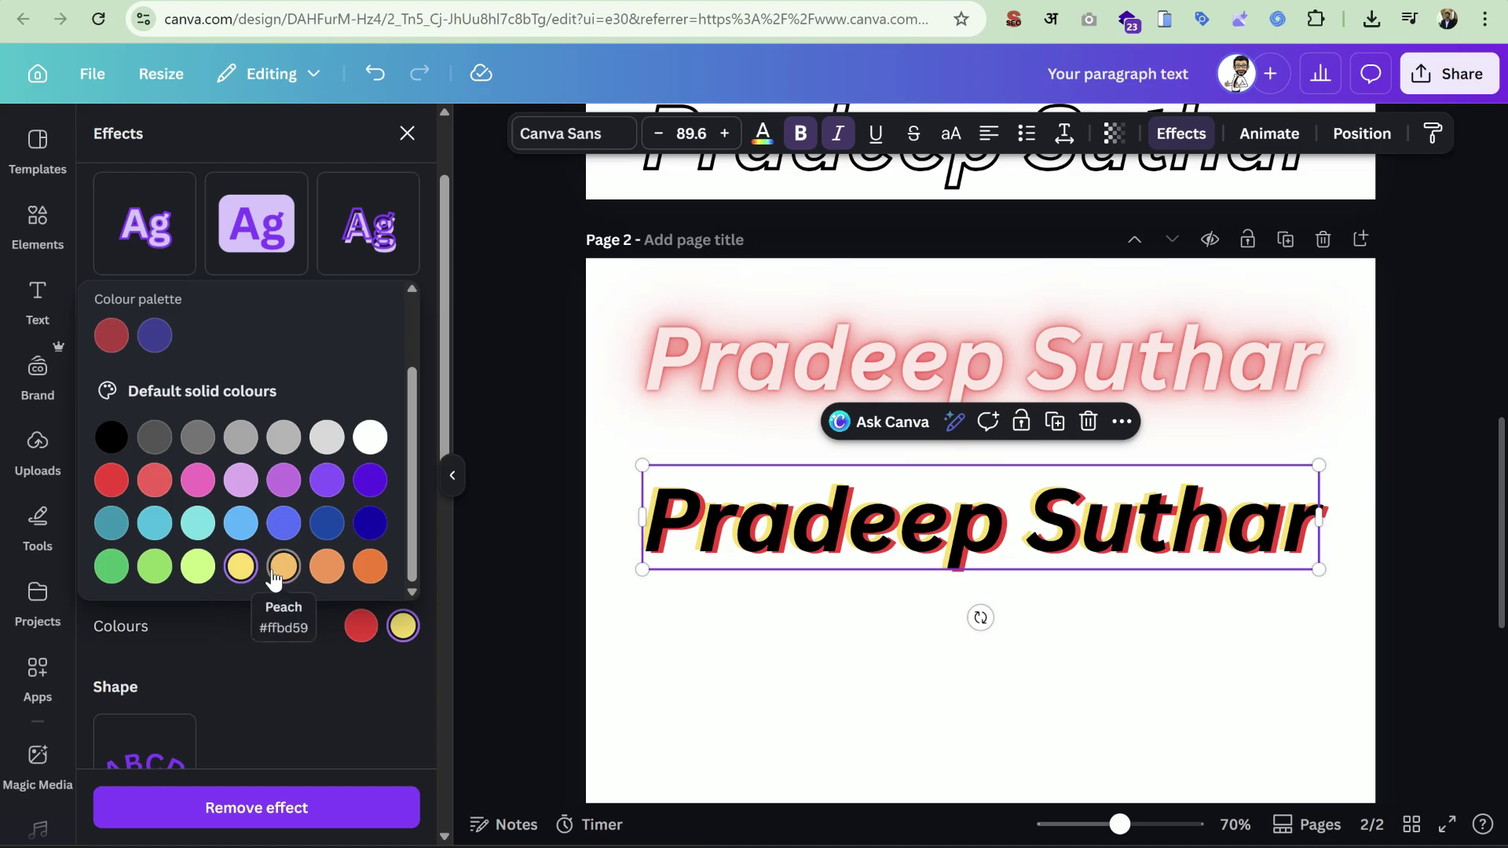
pyautogui.click(277, 574)
pyautogui.click(293, 676)
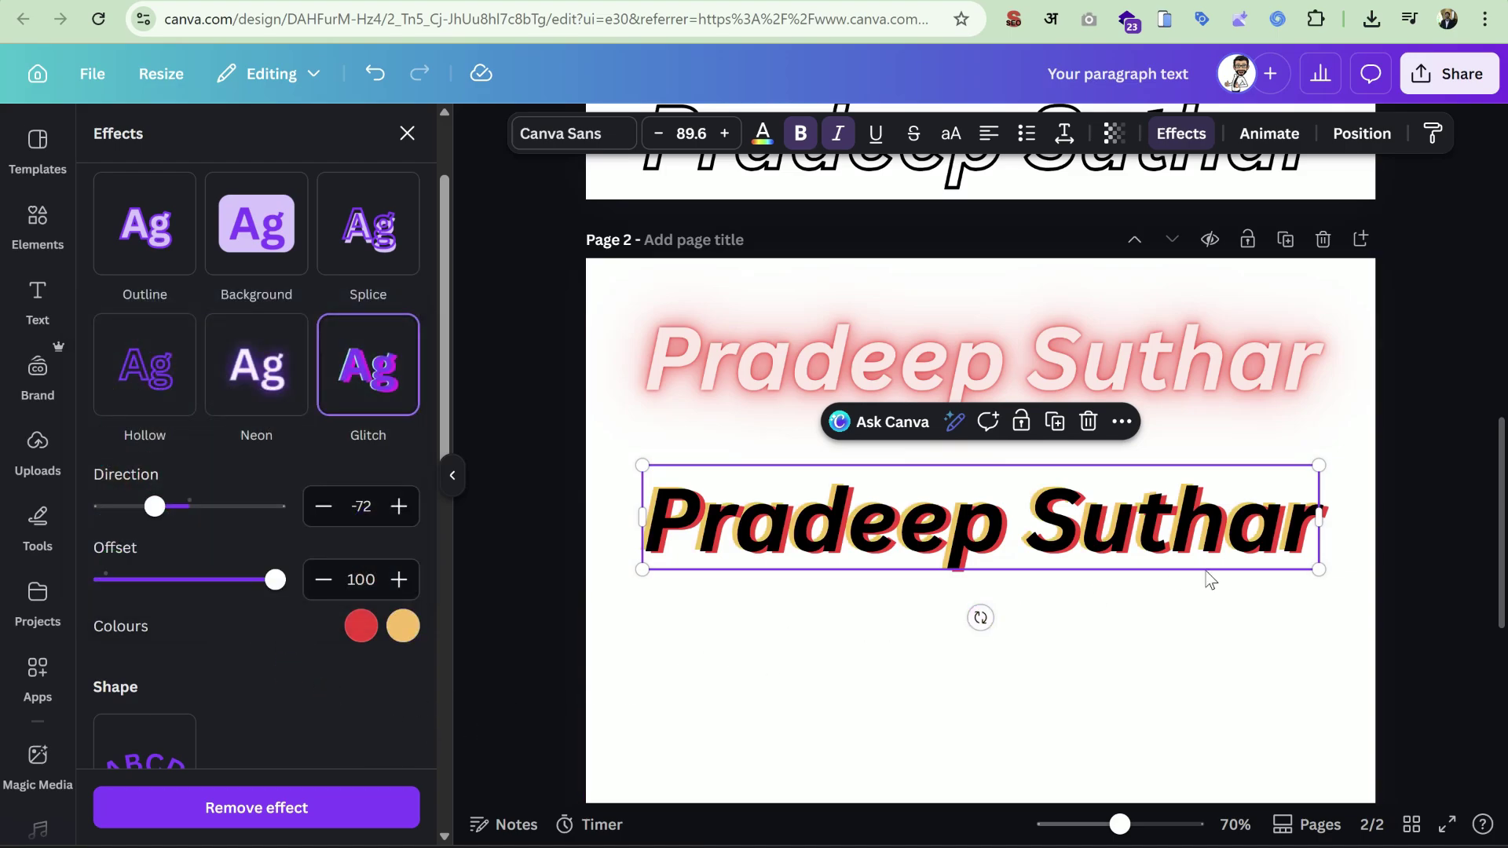
pyautogui.scroll(-4, 1207, 579)
pyautogui.scroll(5, 1207, 579)
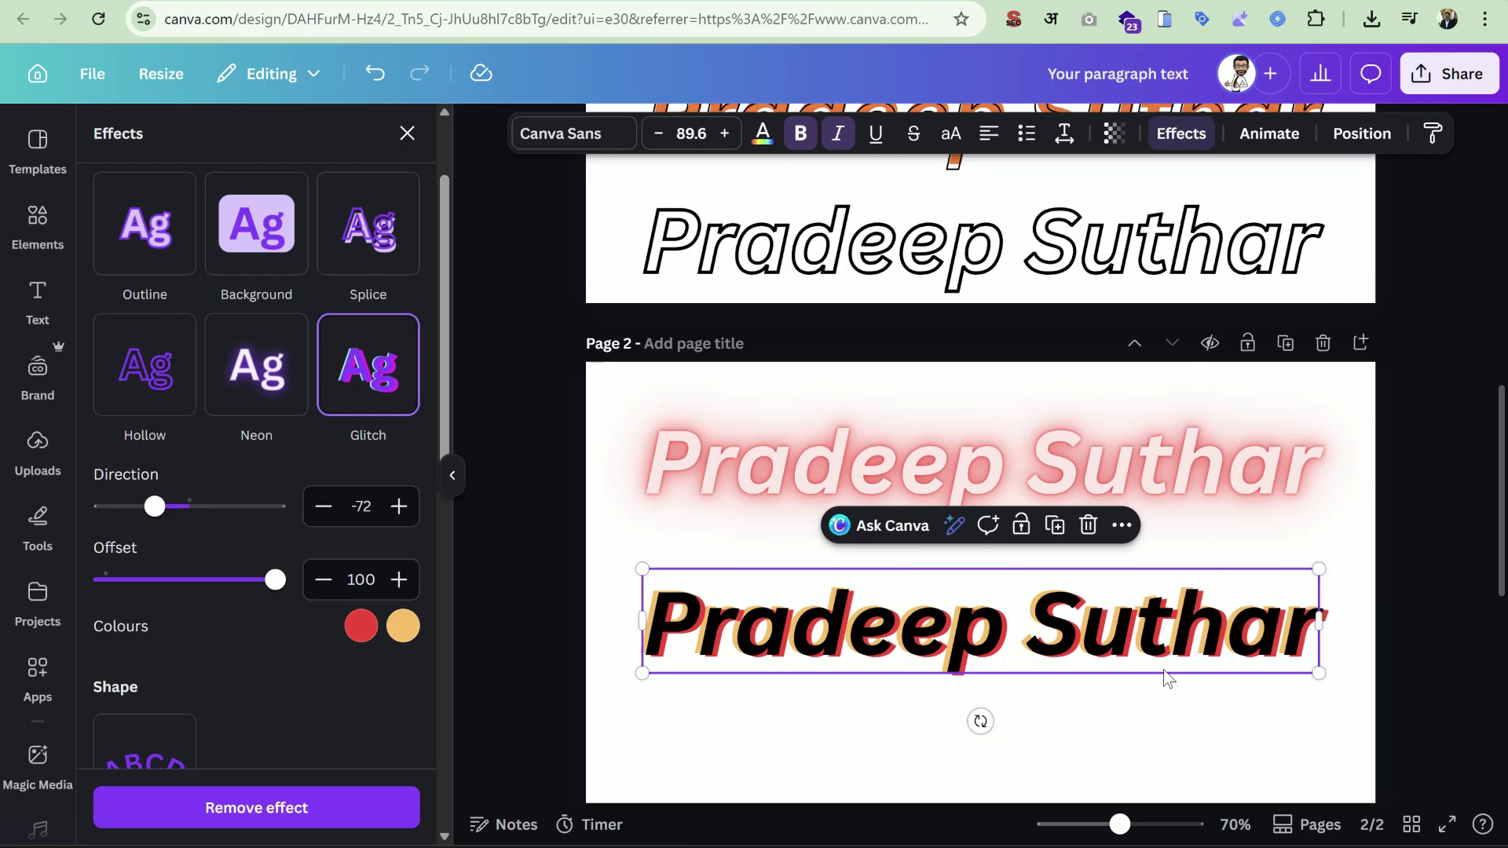
pyautogui.scroll(-3, 161, 509)
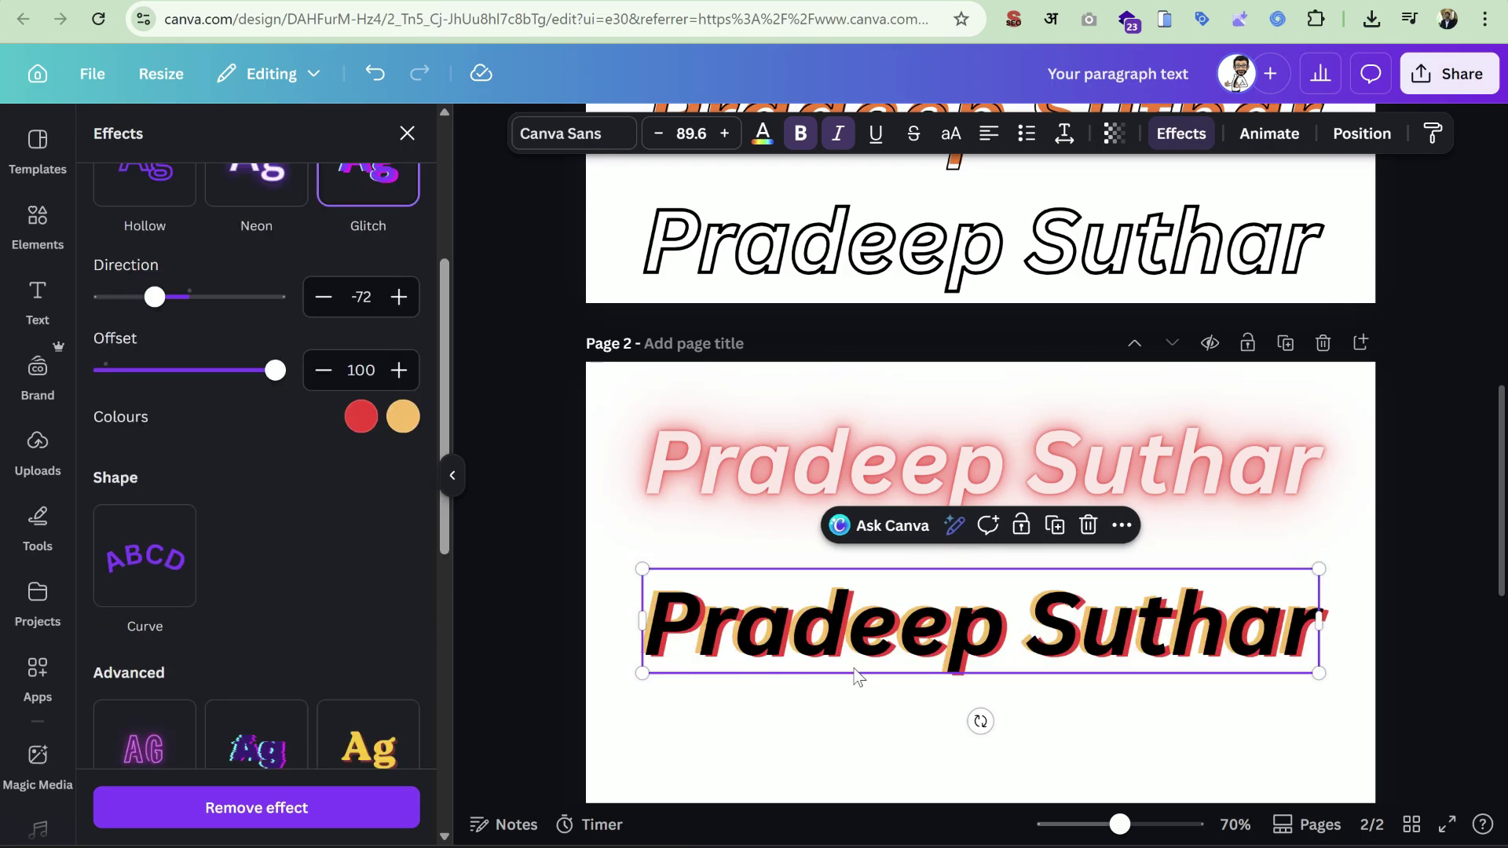
pyautogui.scroll(-3, 859, 677)
# Try a slight Curve on the glitch heading, then remove it to keep the text straight.
pyautogui.click(106, 571)
pyautogui.moveTo(189, 698)
pyautogui.mouseDown()
pyautogui.moveTo(276, 698)
pyautogui.moveTo(98, 697)
pyautogui.moveTo(219, 697)
pyautogui.moveTo(191, 698)
pyautogui.mouseUp()
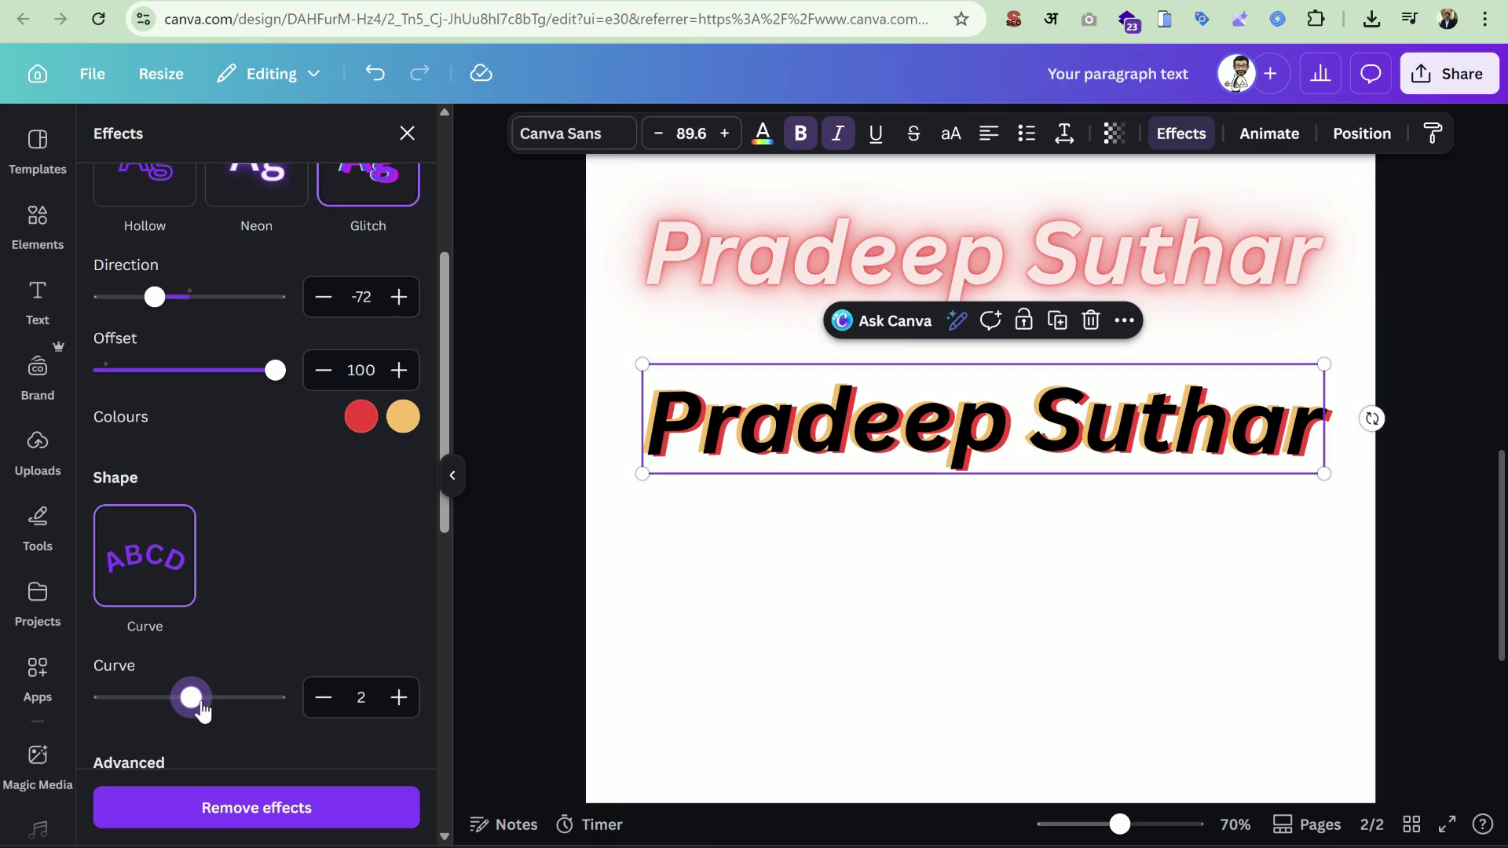
pyautogui.moveTo(202, 711); pyautogui.dragTo(182, 717)
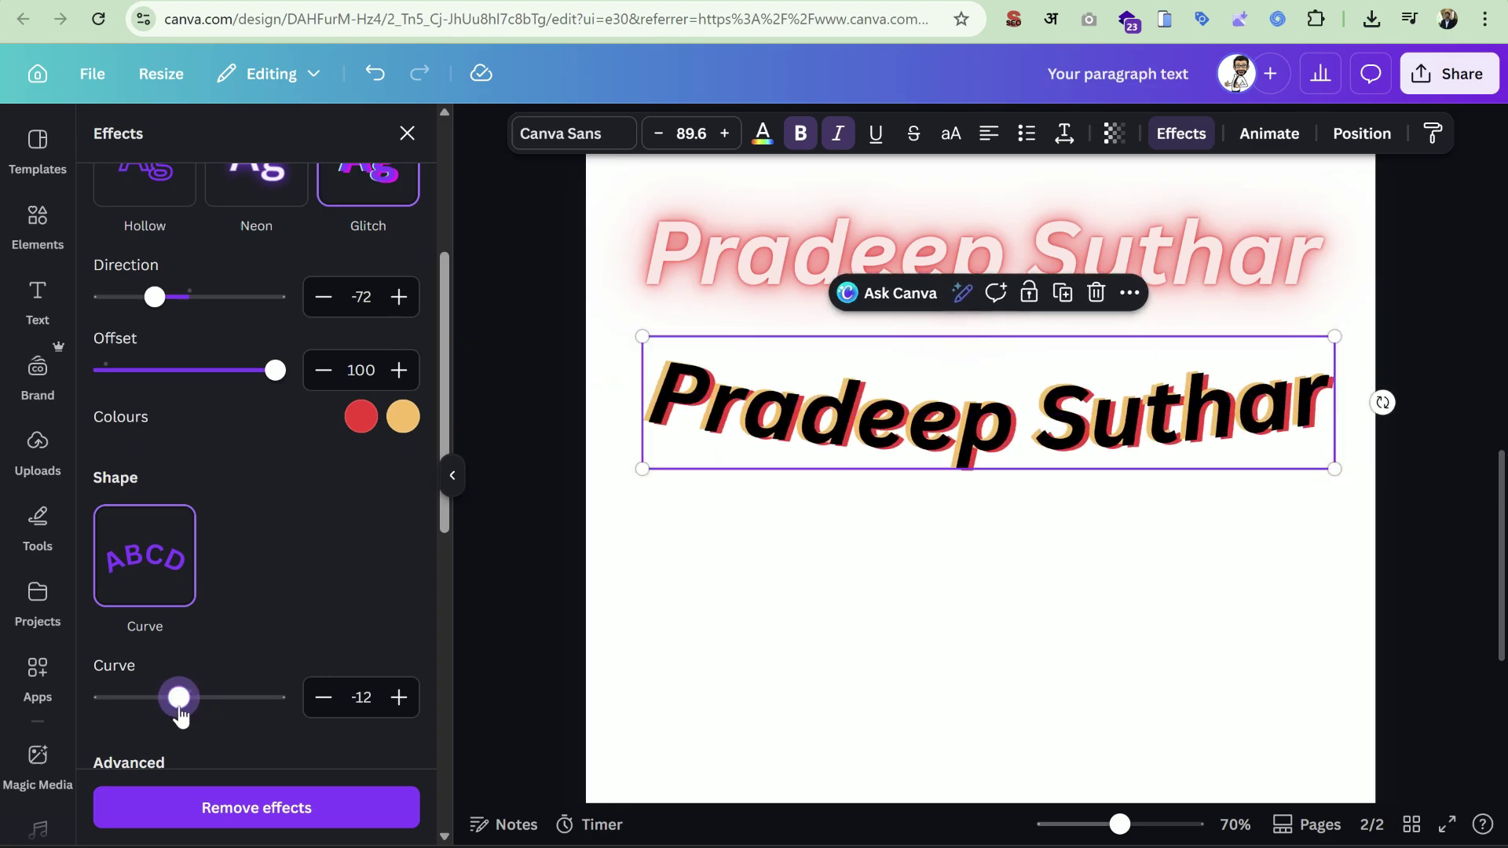
pyautogui.click(132, 546)
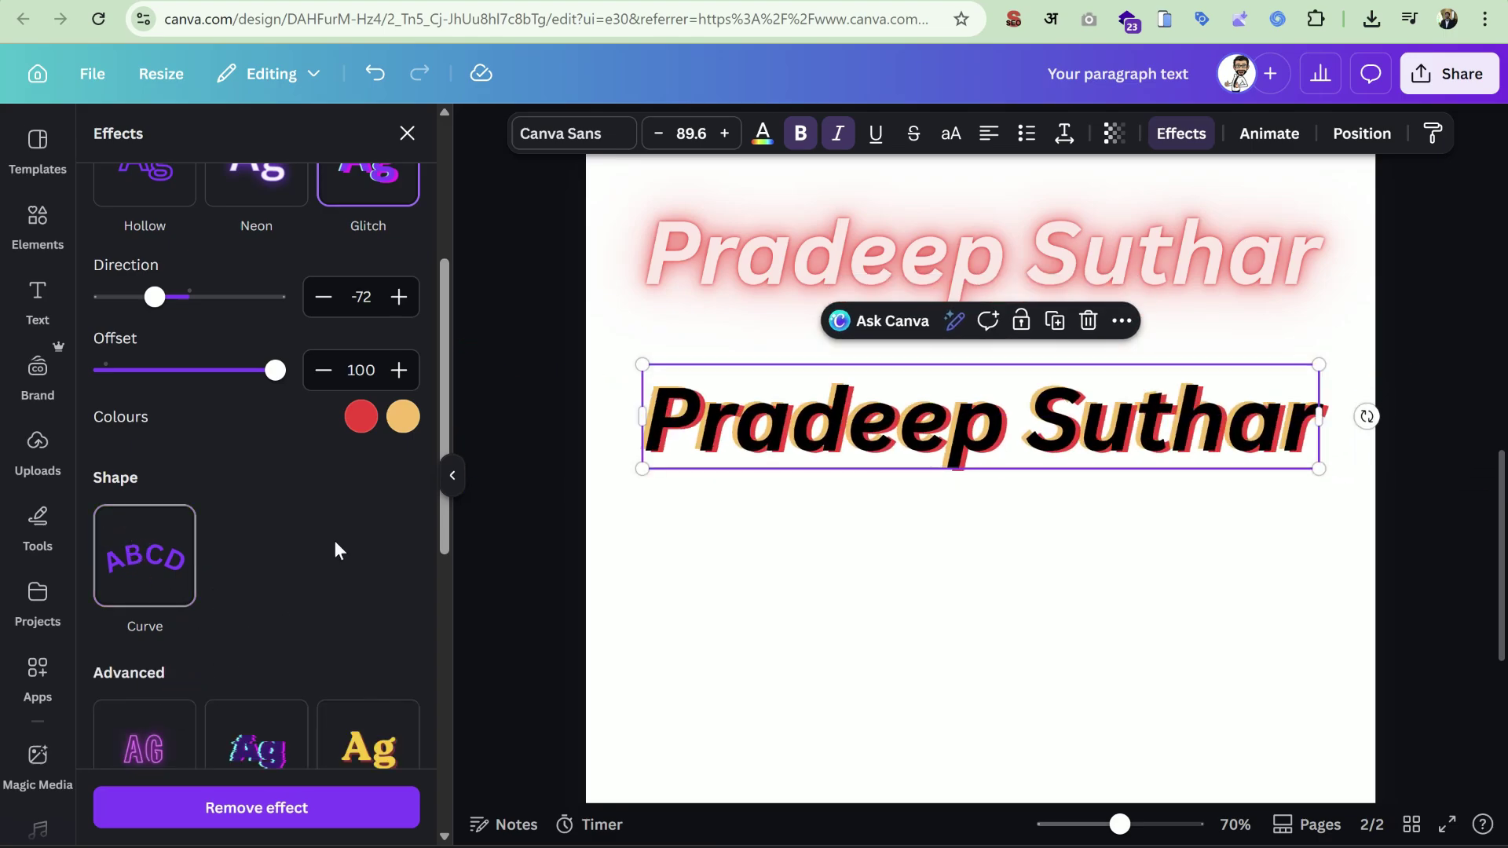
pyautogui.scroll(-5, 363, 572)
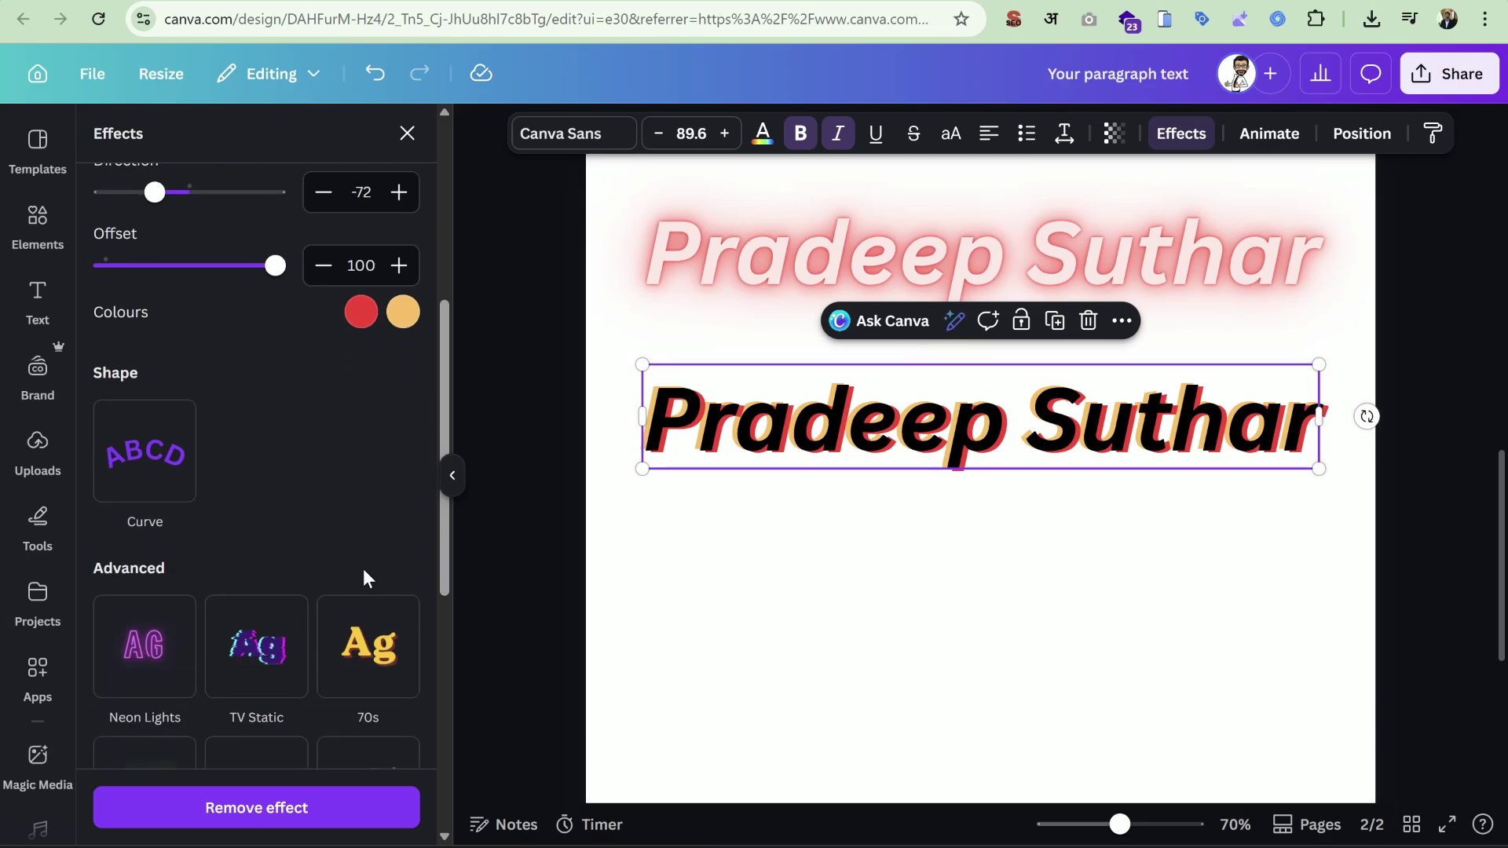
pyautogui.scroll(-3, 365, 580)
pyautogui.scroll(1, 365, 580)
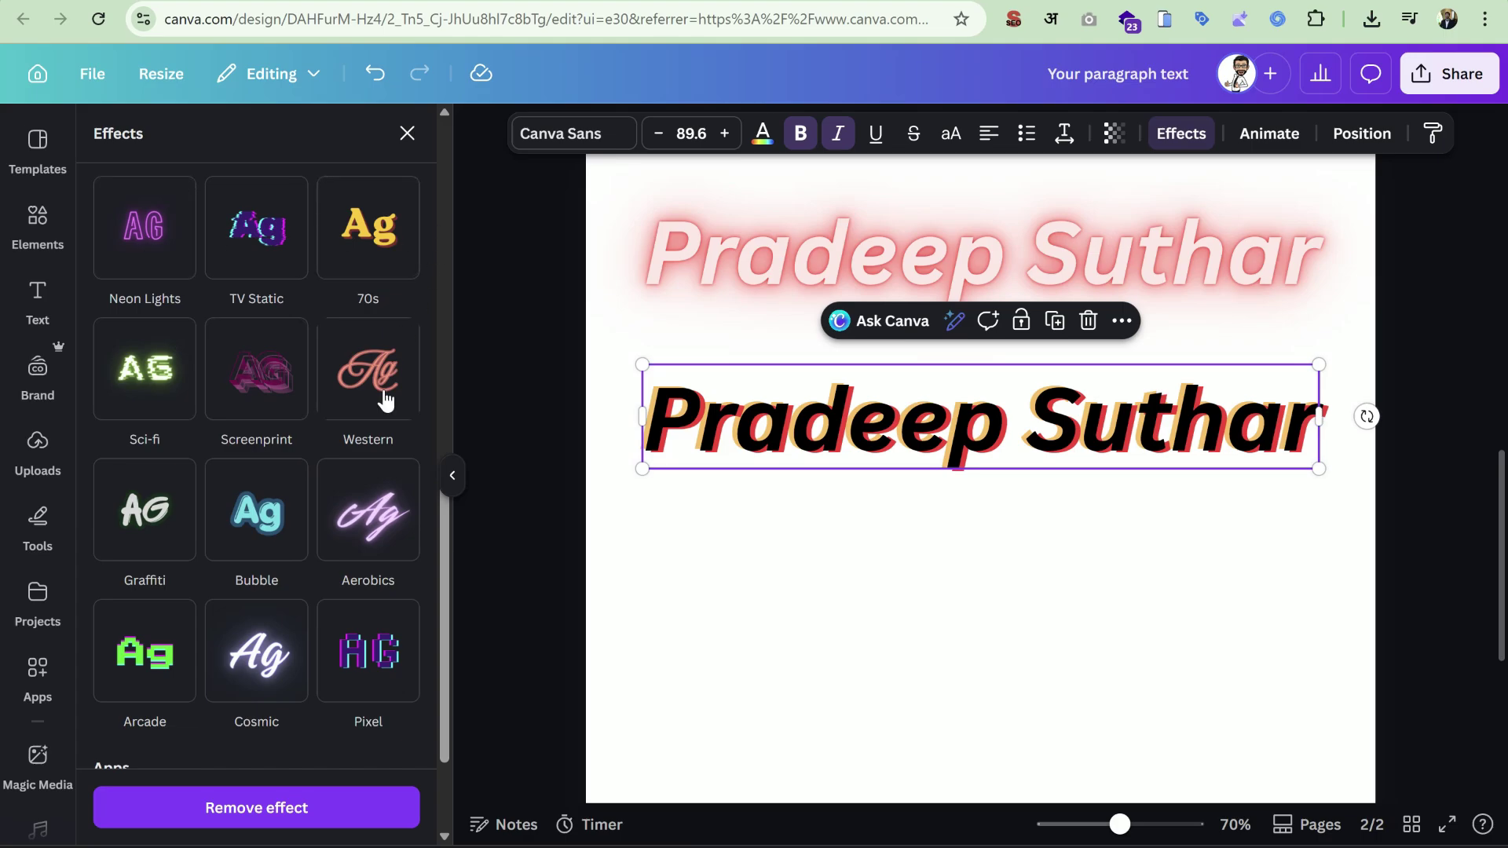
pyautogui.scroll(10, 330, 475)
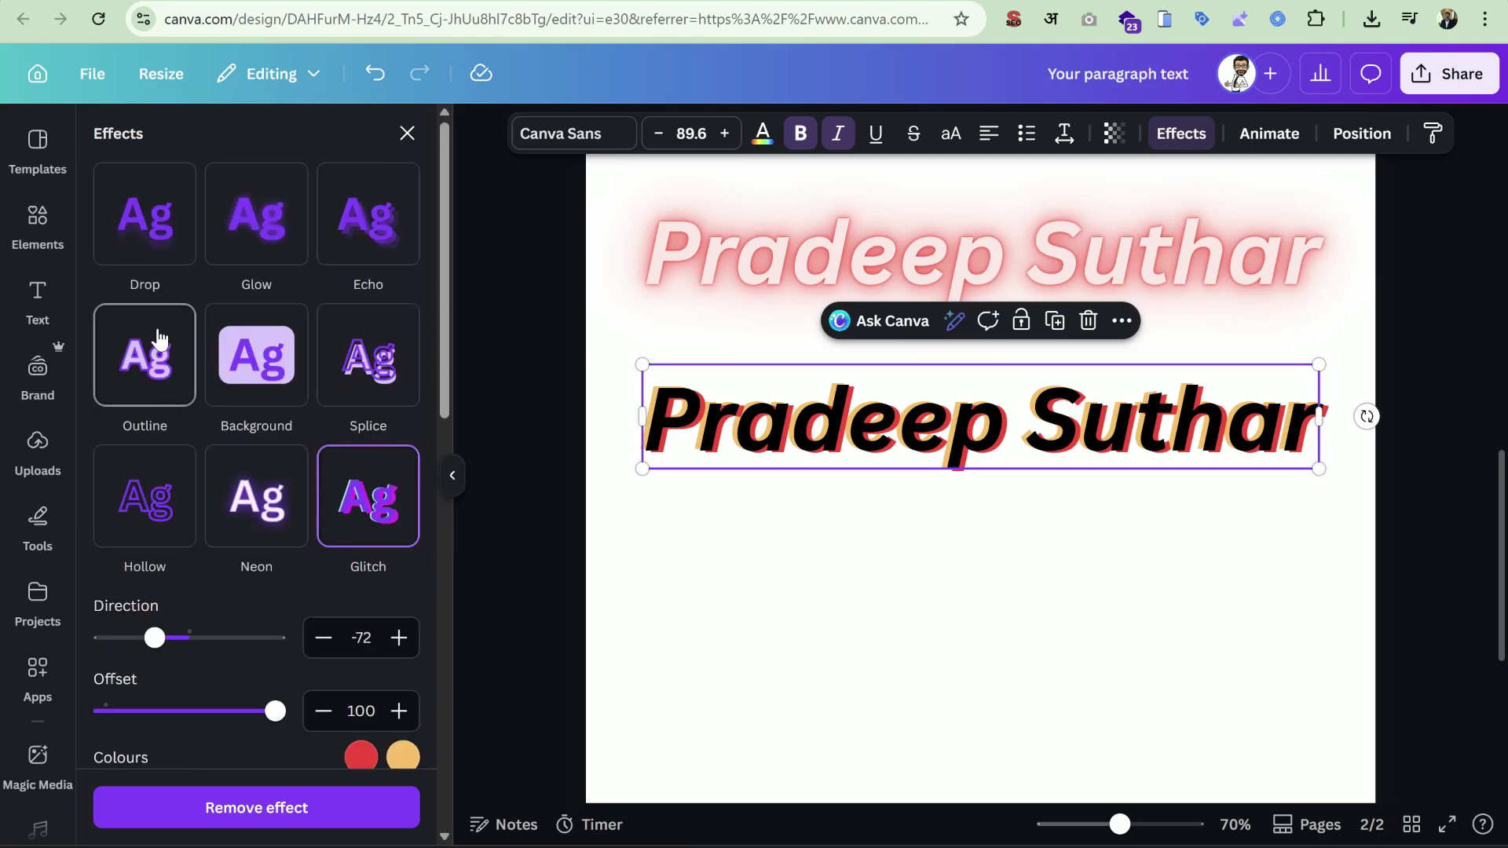
pyautogui.scroll(-5, 363, 404)
pyautogui.scroll(-3, 364, 403)
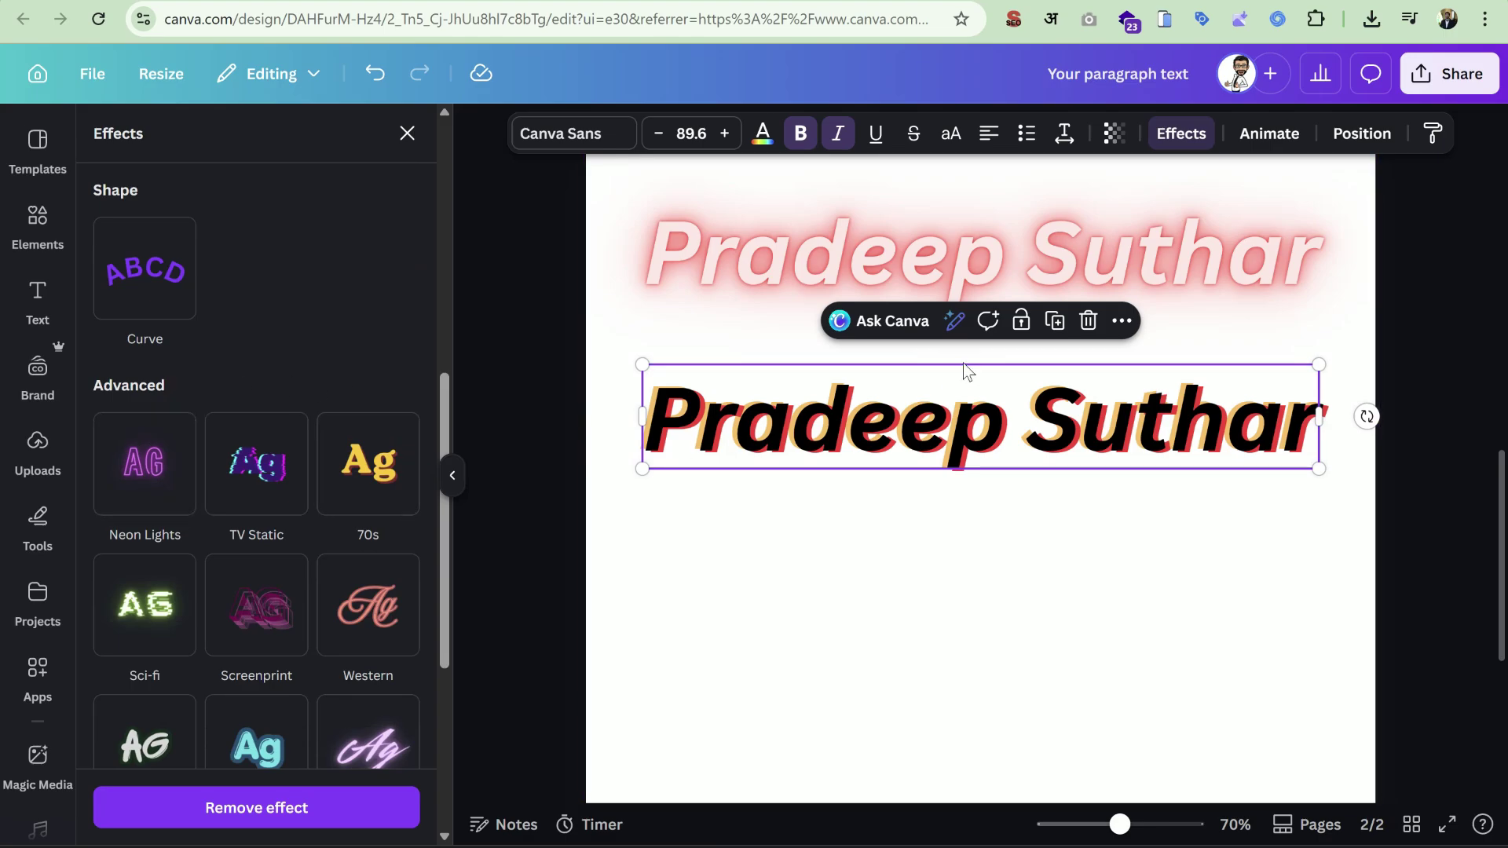
# Duplicate the glitch heading below the original and apply Neon Lights to the copy.
pyautogui.click(1054, 321)
pyautogui.moveTo(1029, 432); pyautogui.dragTo(1022, 563)
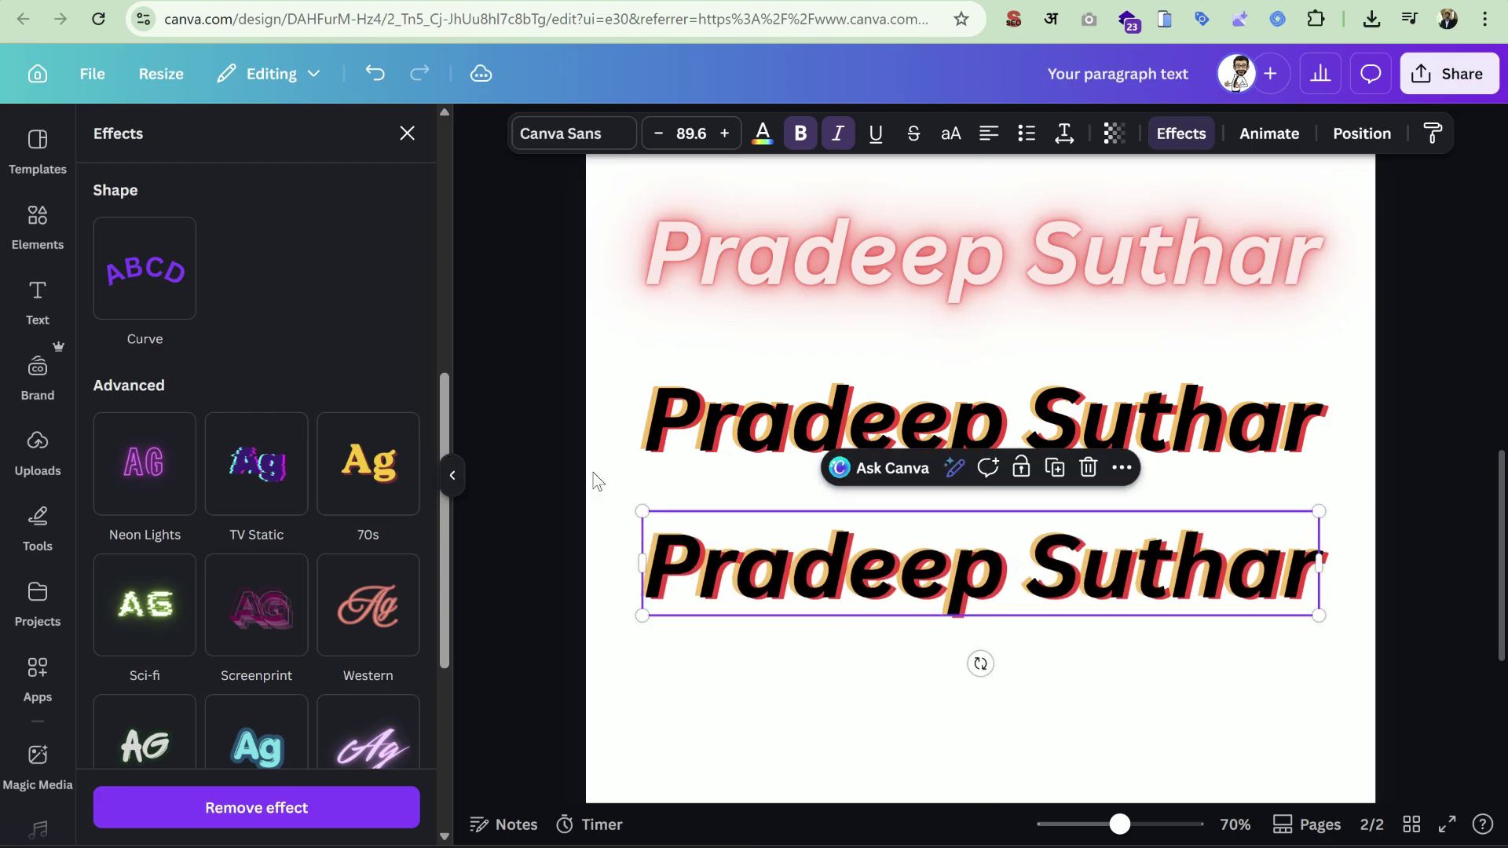
pyautogui.click(176, 468)
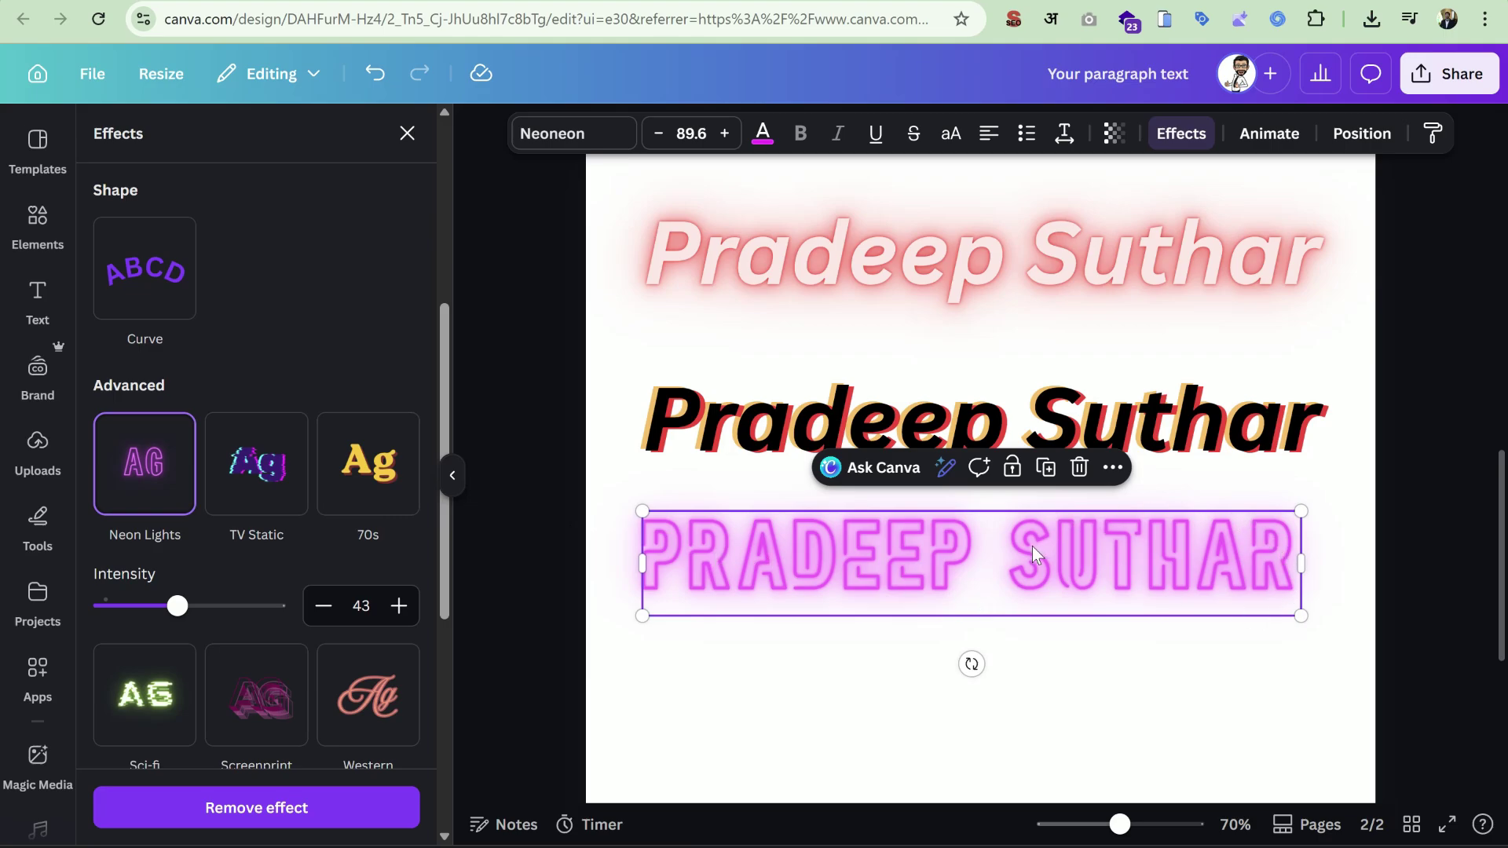
# Nudge the neon heading, switch its font to League Spartan, and shrink it slightly.
pyautogui.moveTo(1031, 552); pyautogui.dragTo(1043, 567)
pyautogui.click(566, 133)
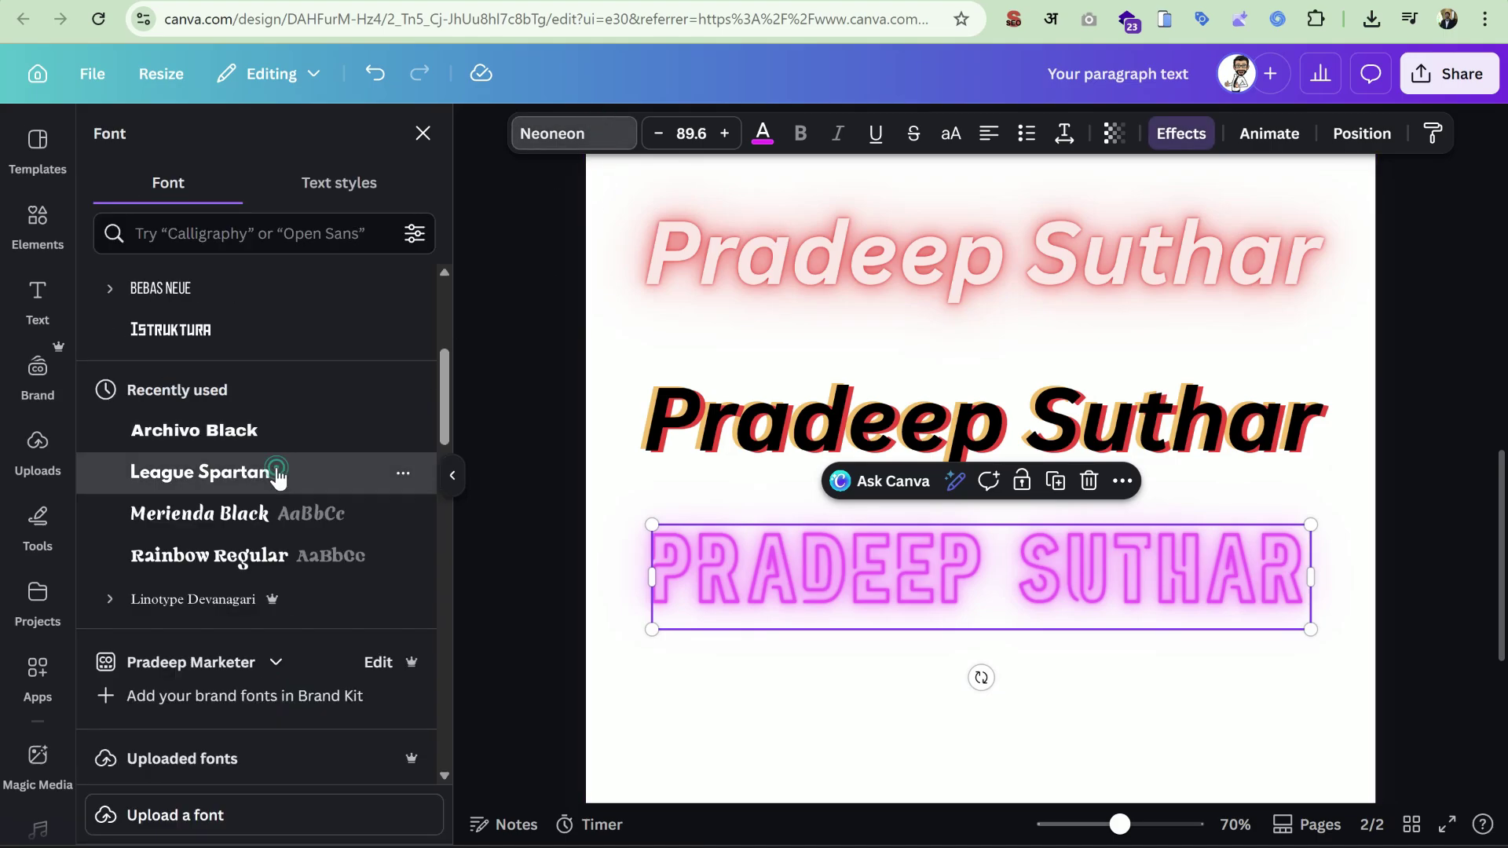
pyautogui.click(277, 473)
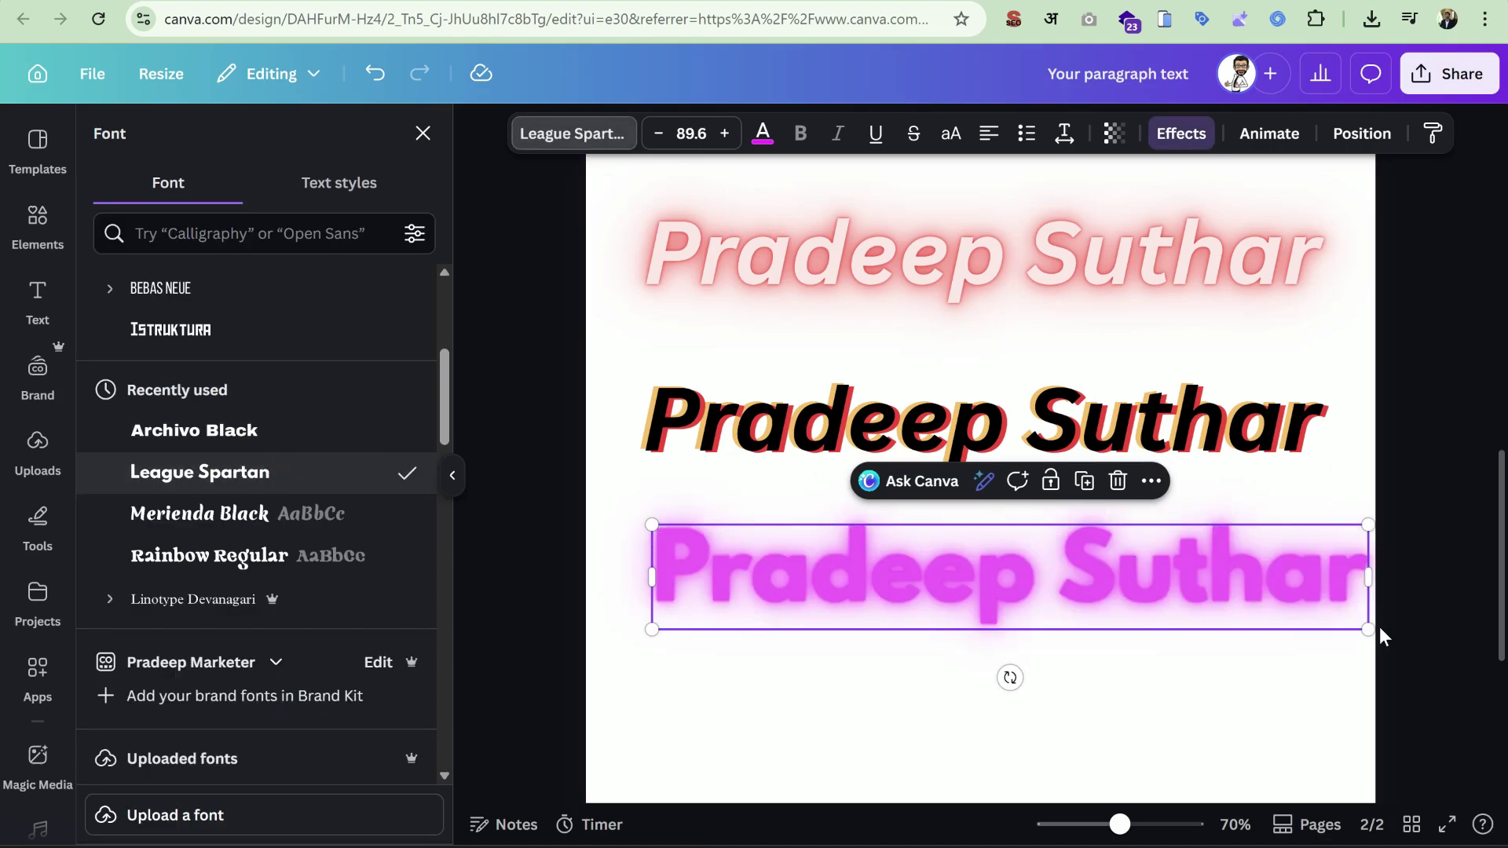
pyautogui.moveTo(1380, 629); pyautogui.dragTo(1327, 623)
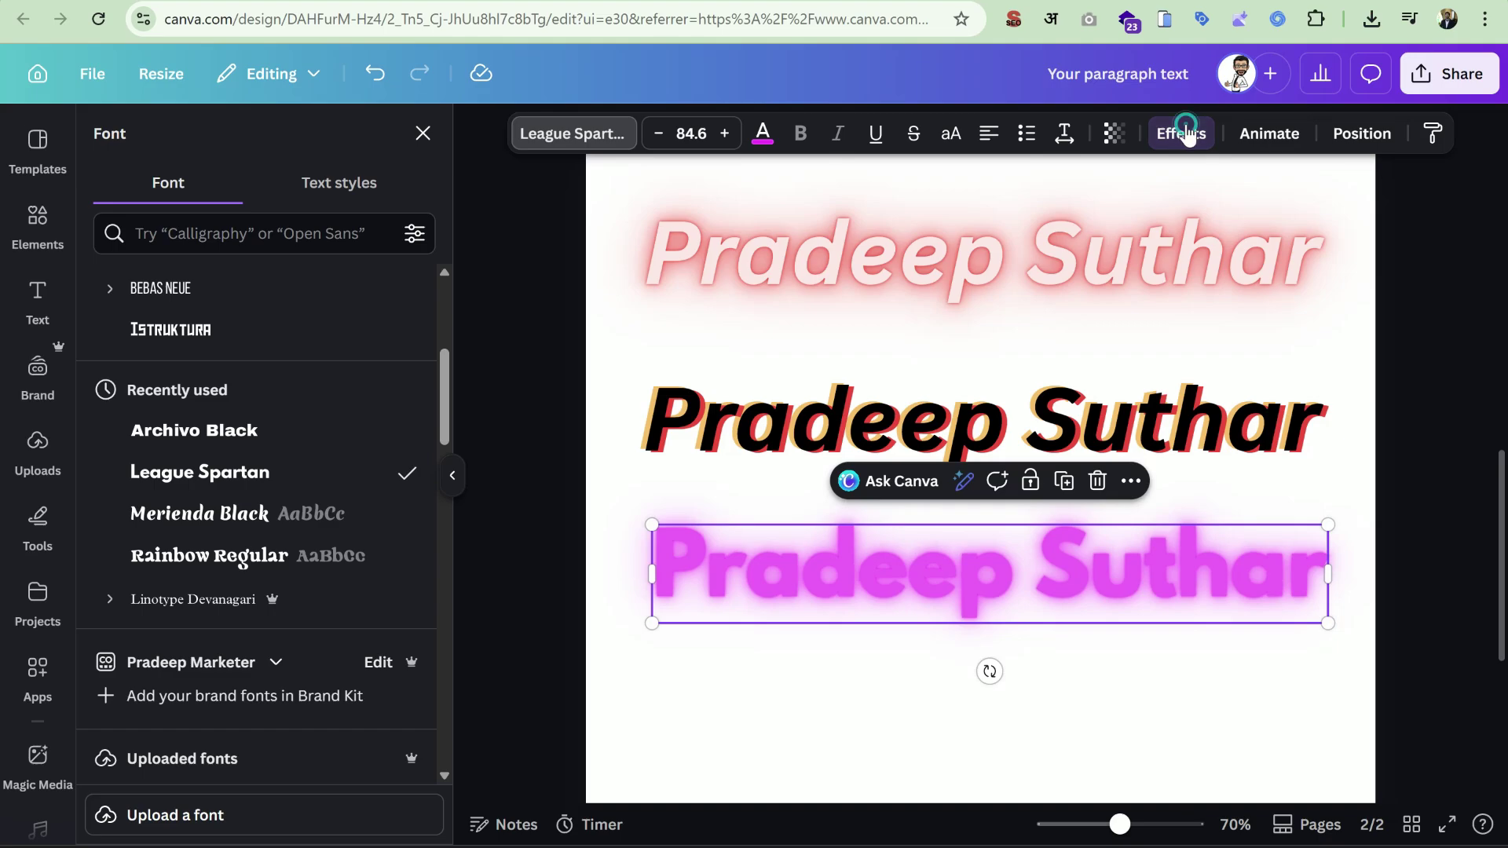
# Turn the neon glow intensity up to 100.
pyautogui.click(1189, 133)
pyautogui.scroll(3, 398, 491)
pyautogui.scroll(-4, 342, 530)
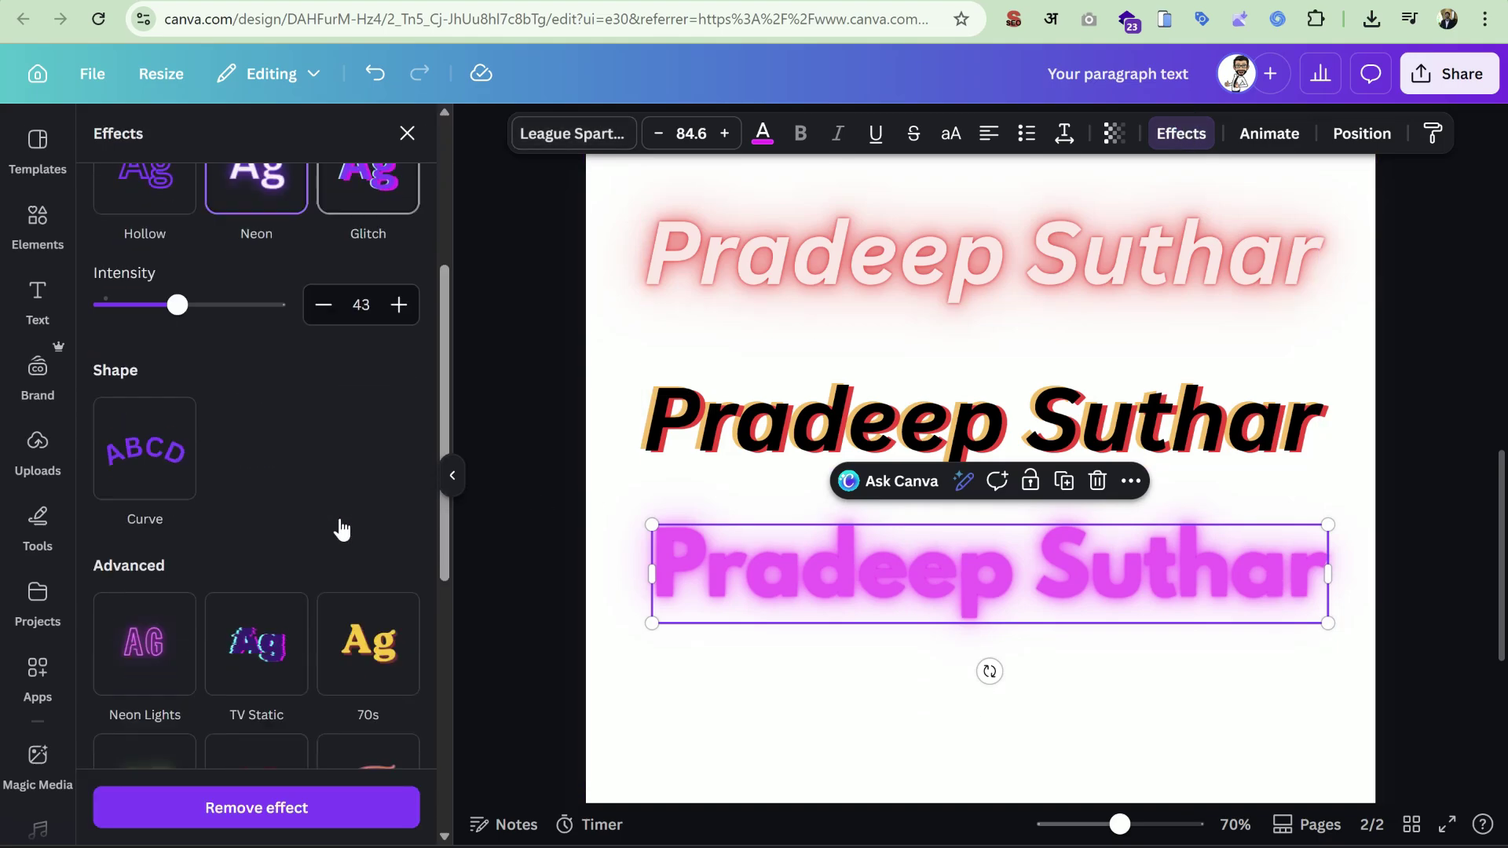
pyautogui.scroll(-2, 342, 530)
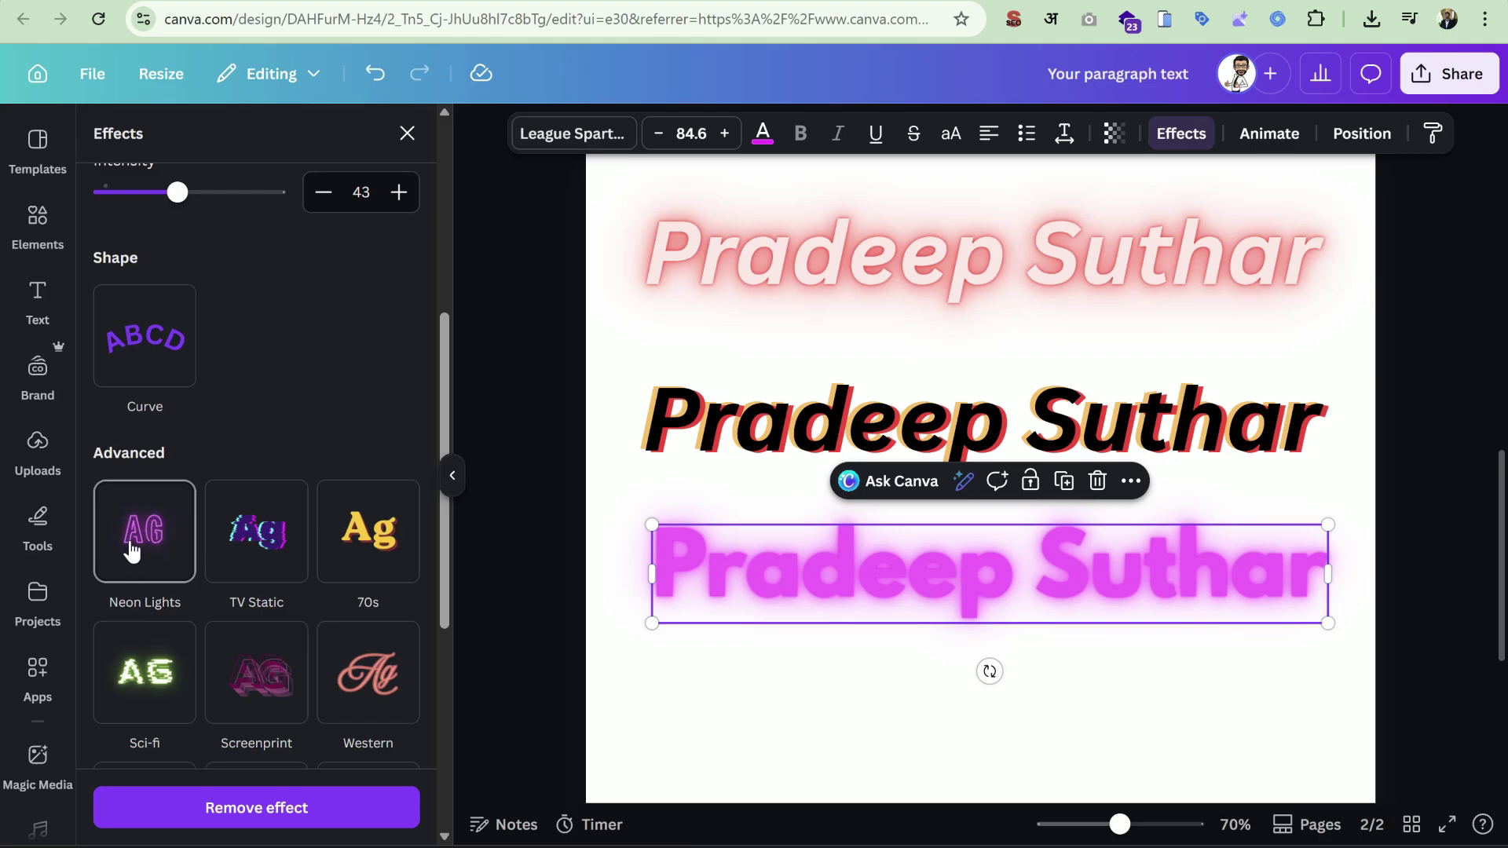
pyautogui.scroll(5, 134, 549)
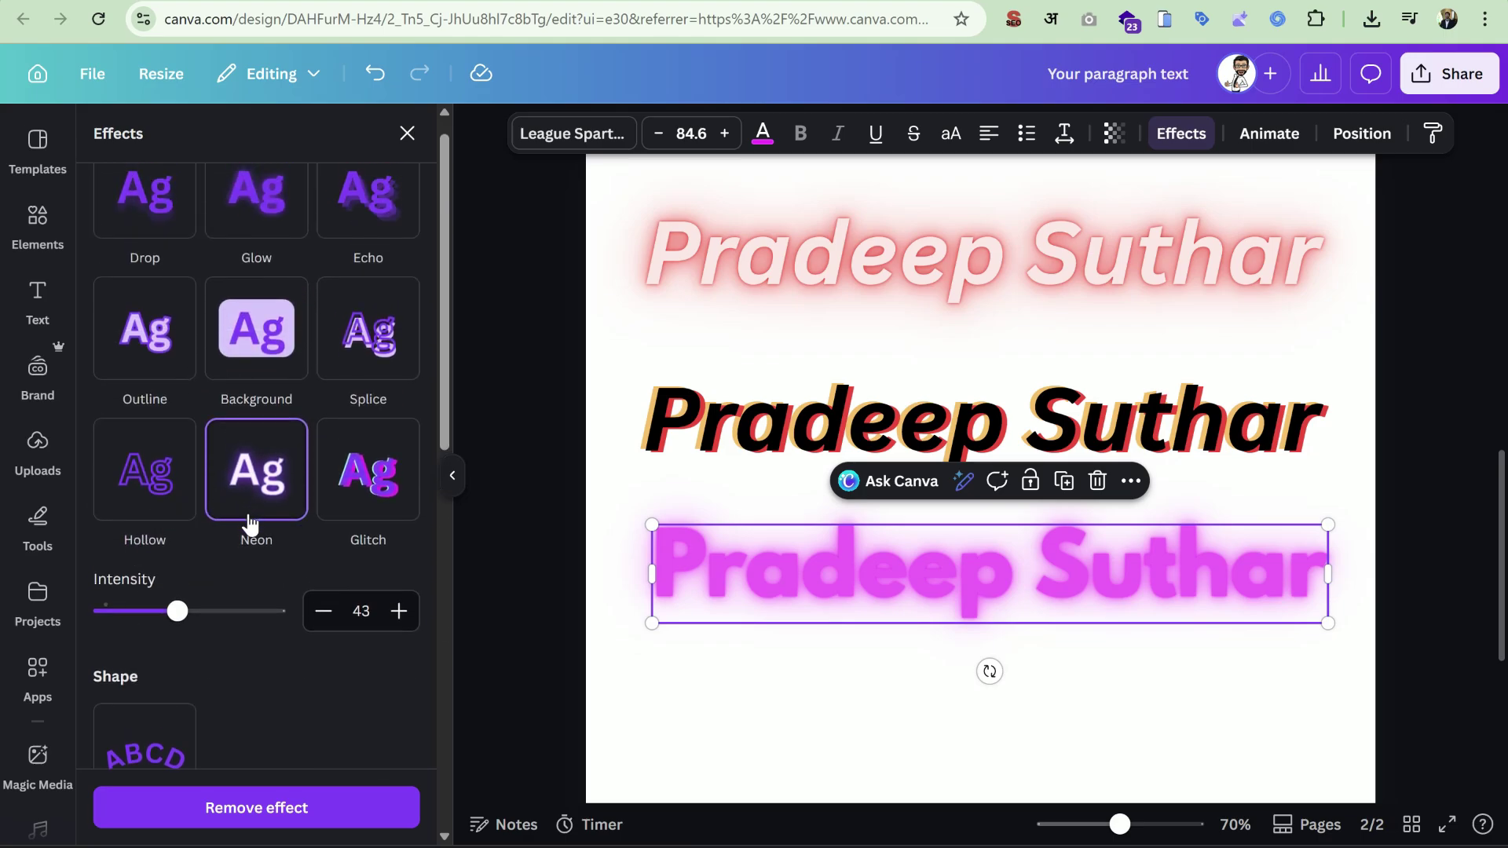
pyautogui.moveTo(176, 611); pyautogui.dragTo(305, 652)
pyautogui.scroll(-5, 323, 568)
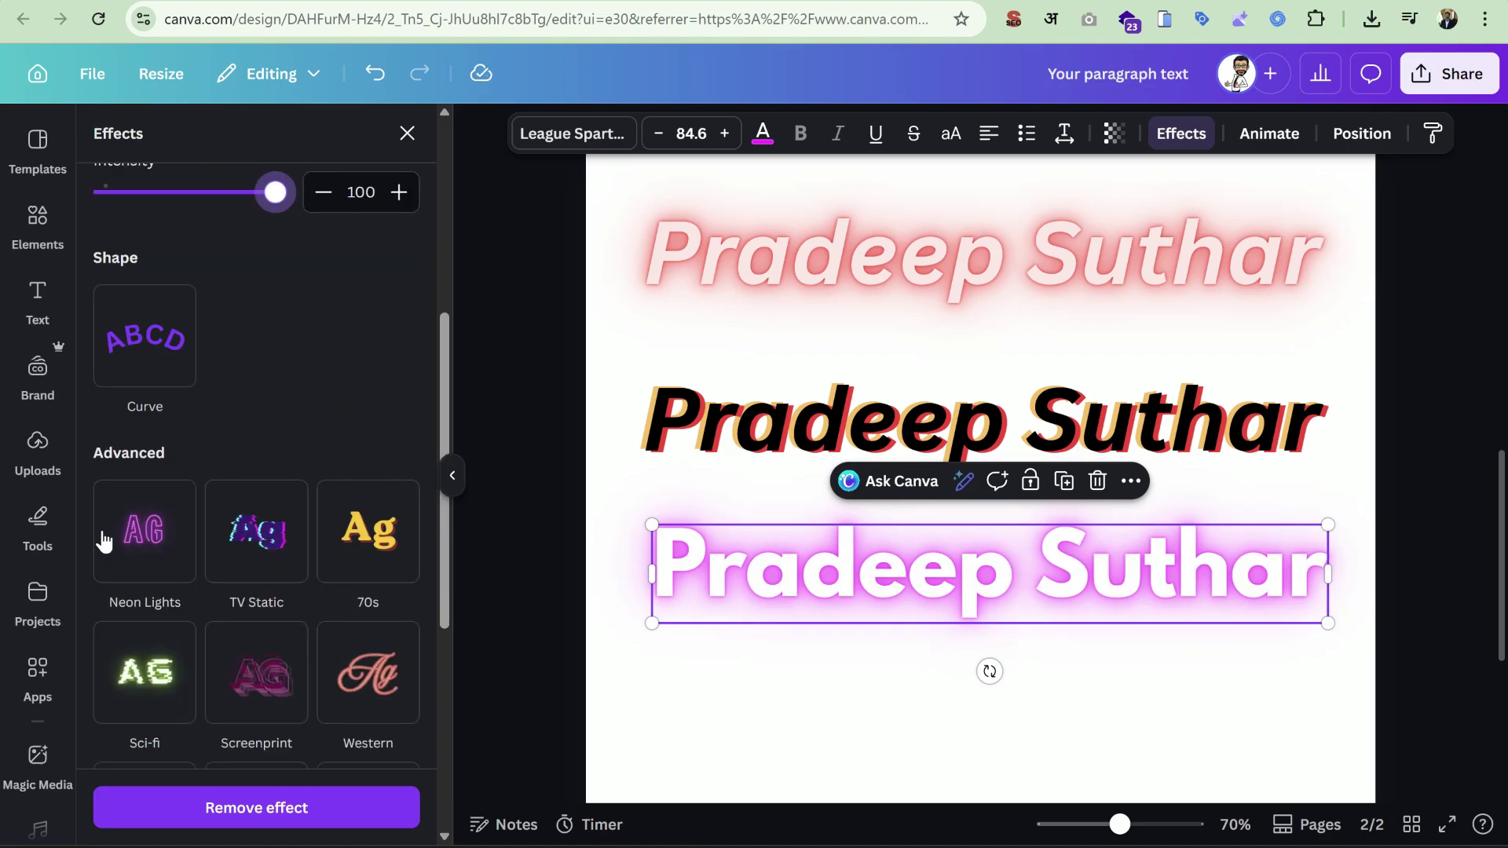
pyautogui.scroll(5, 286, 585)
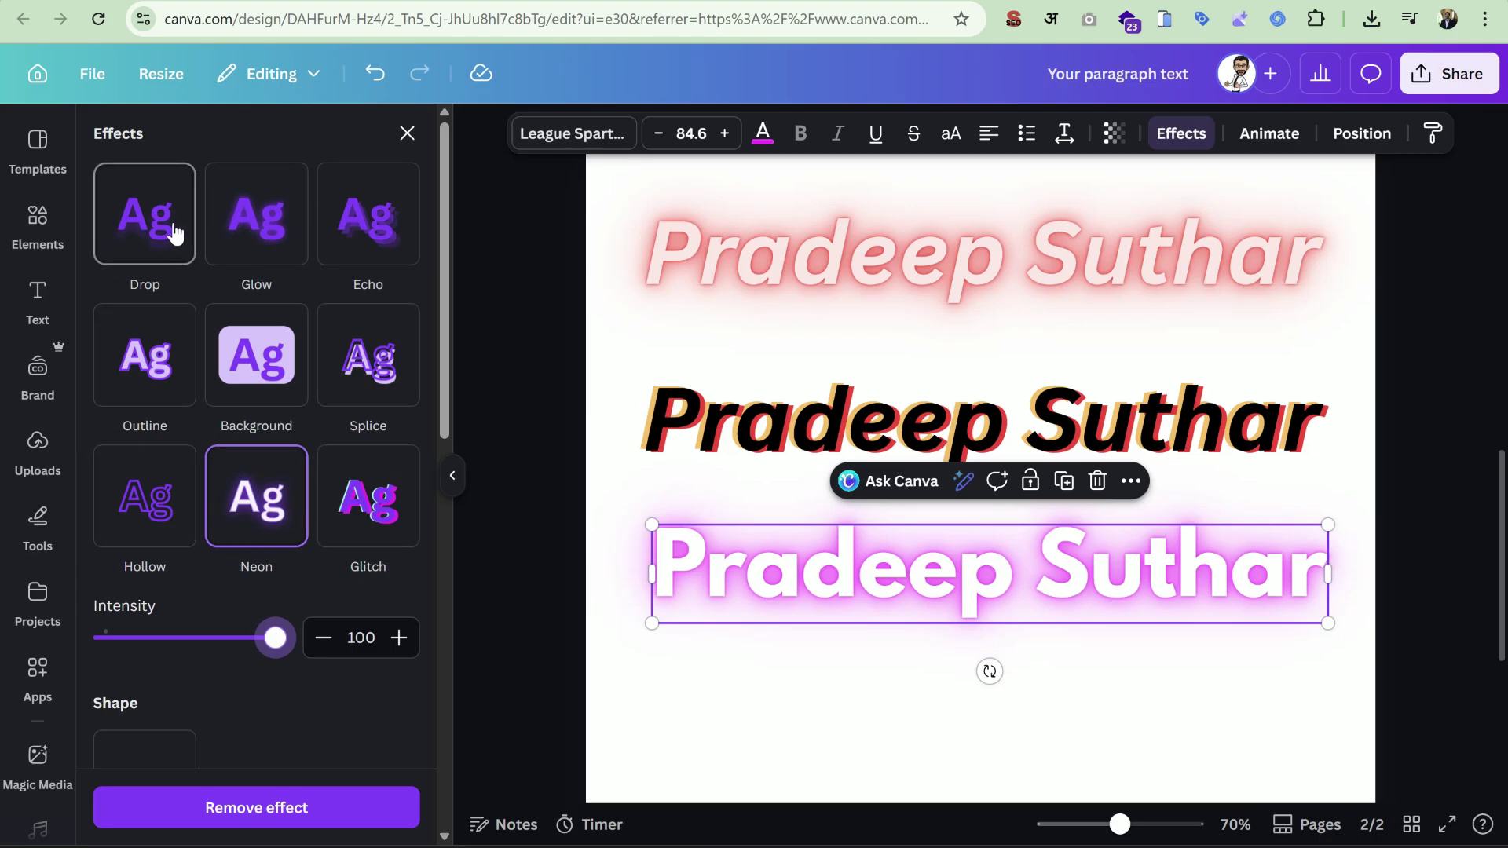
pyautogui.scroll(-5, 353, 495)
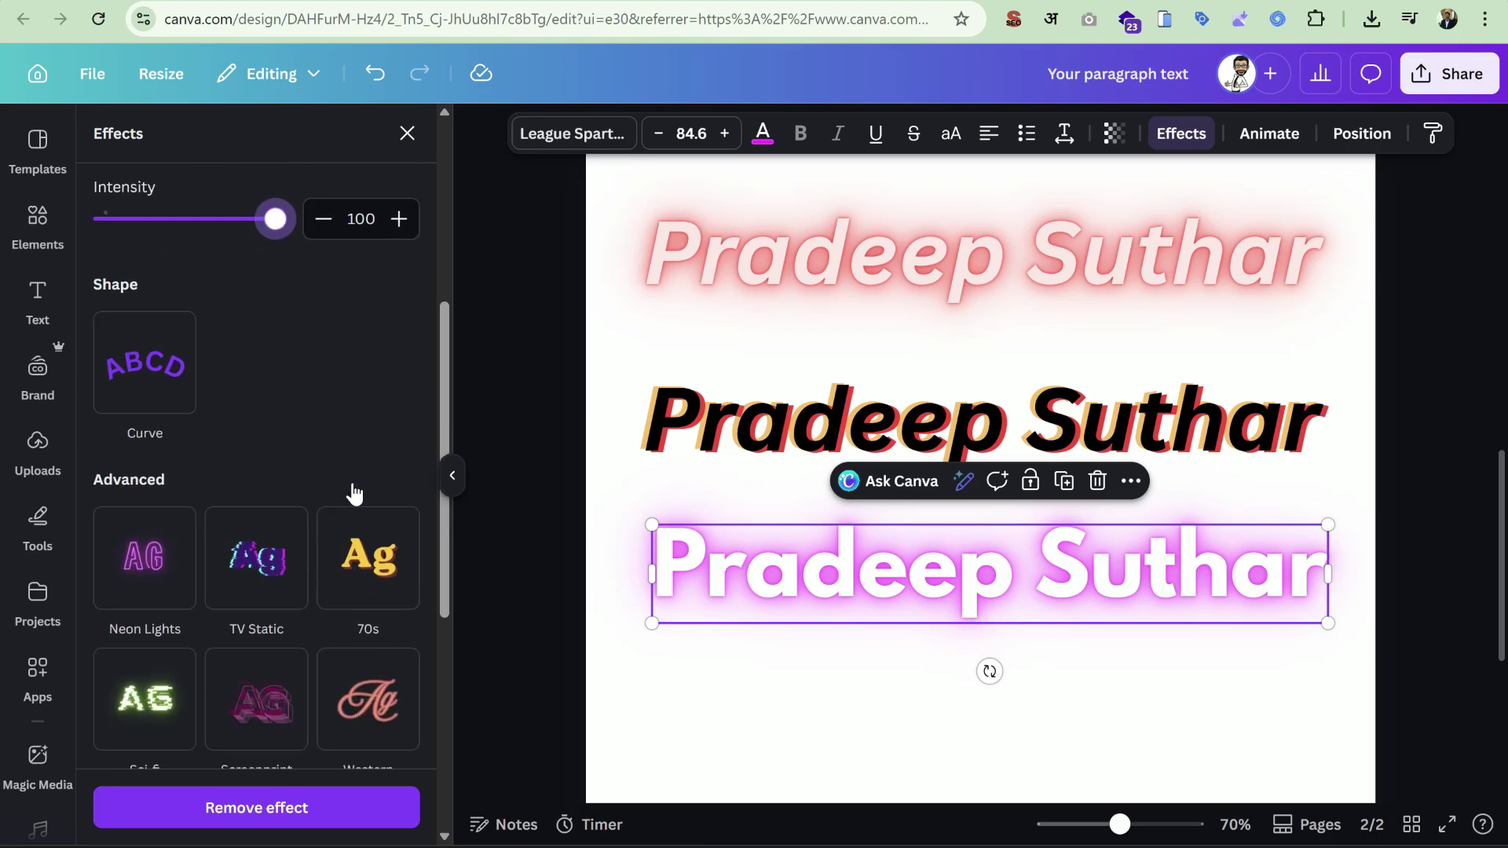
pyautogui.click(1145, 690)
pyautogui.click(991, 601)
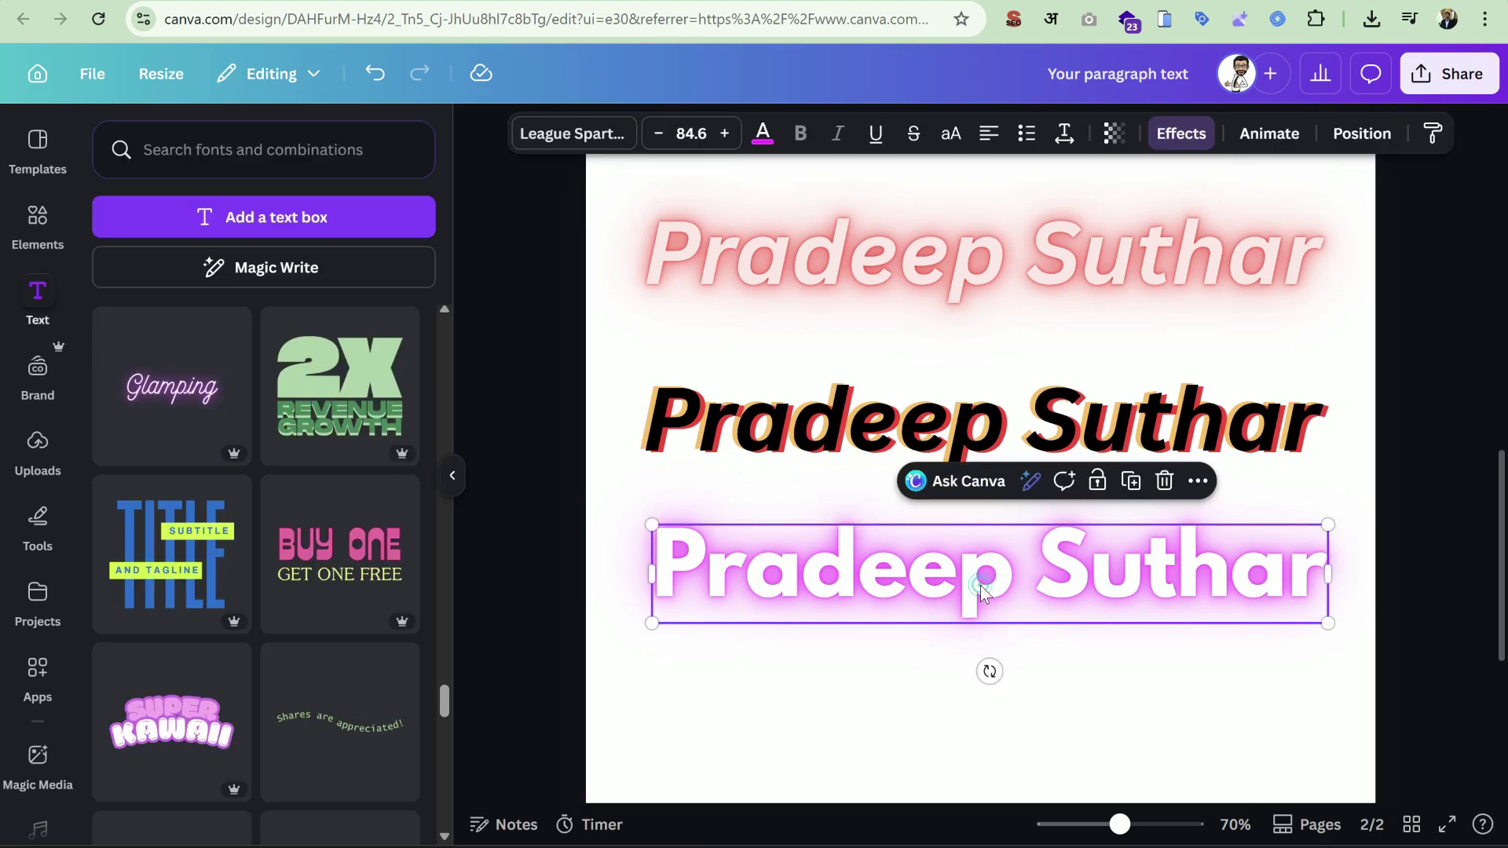
pyautogui.click(1172, 135)
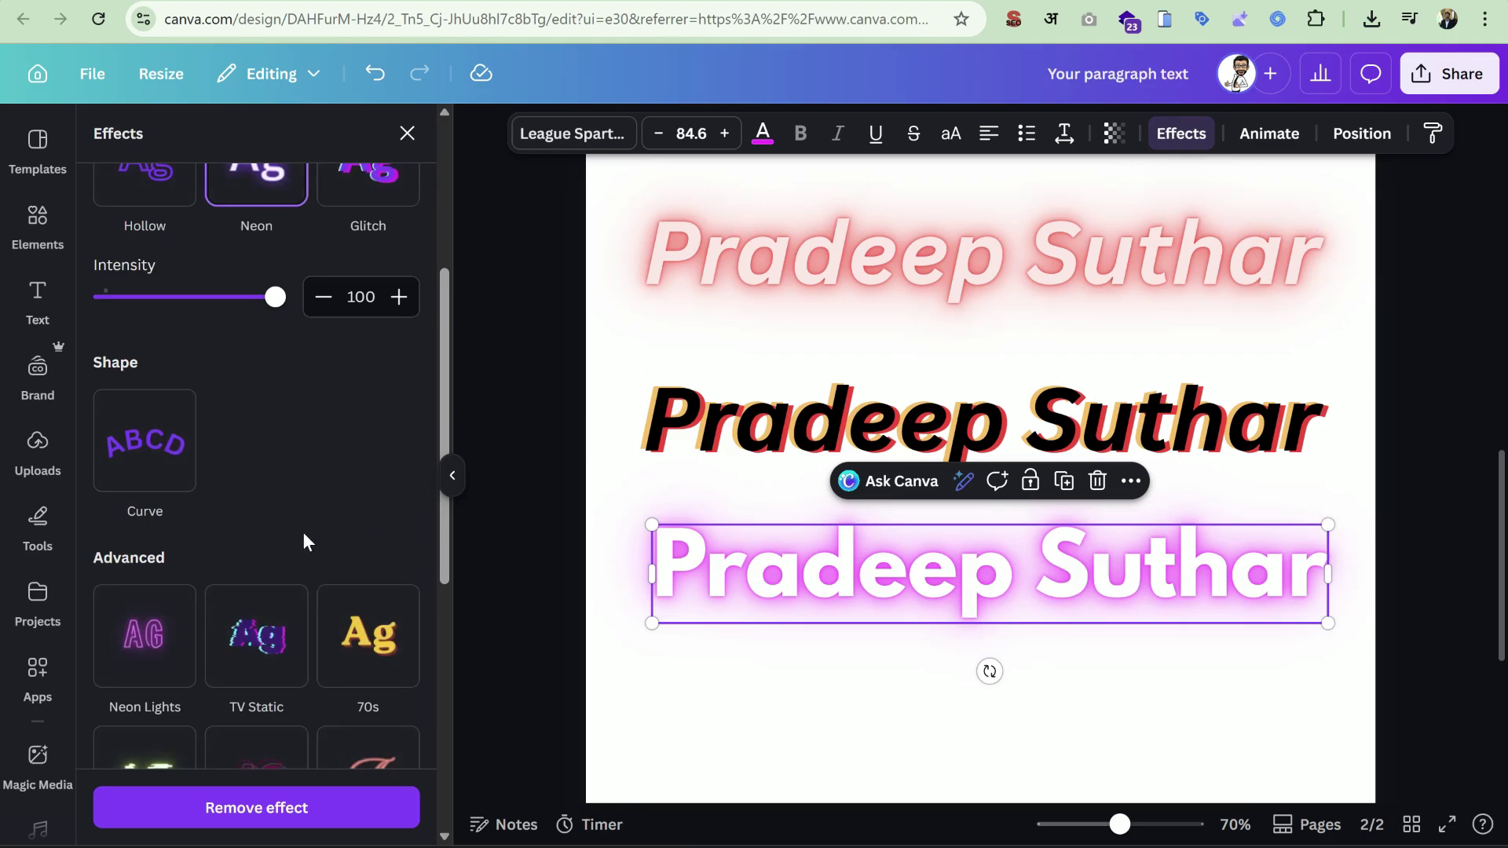
pyautogui.scroll(-3, 303, 531)
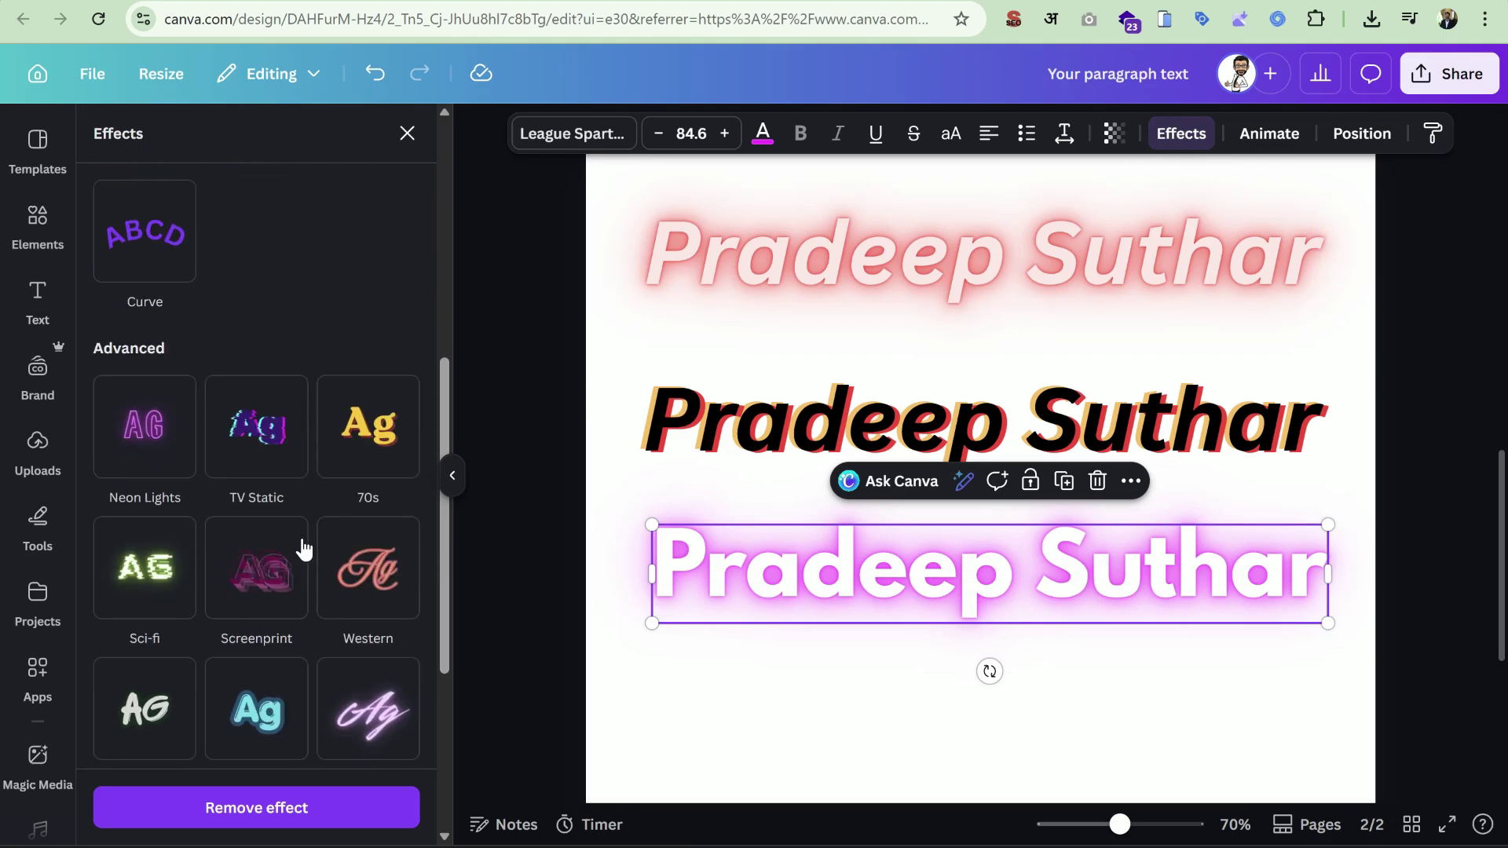
pyautogui.click(268, 432)
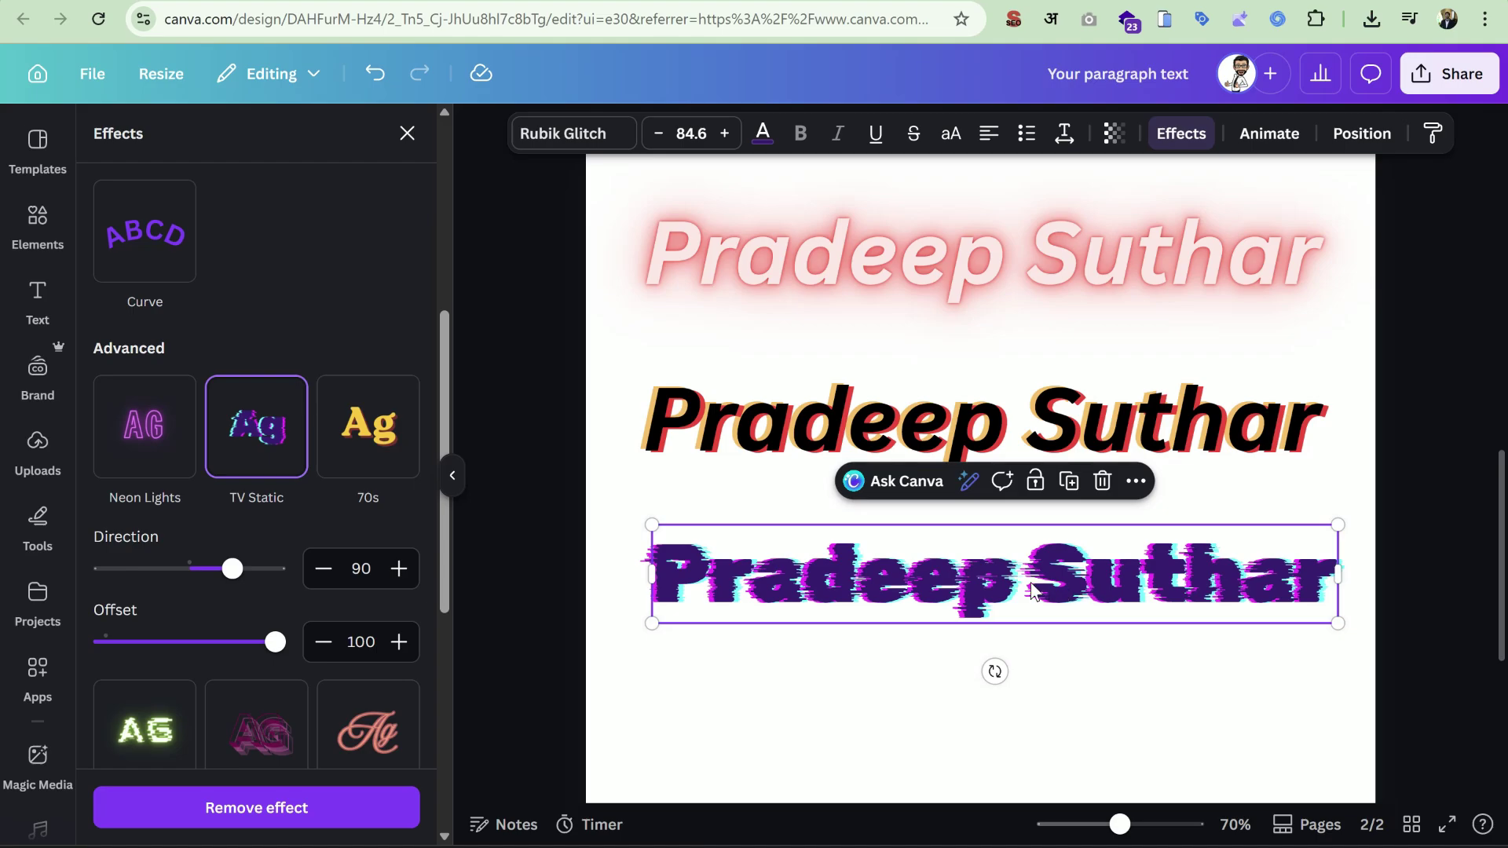
pyautogui.click(764, 133)
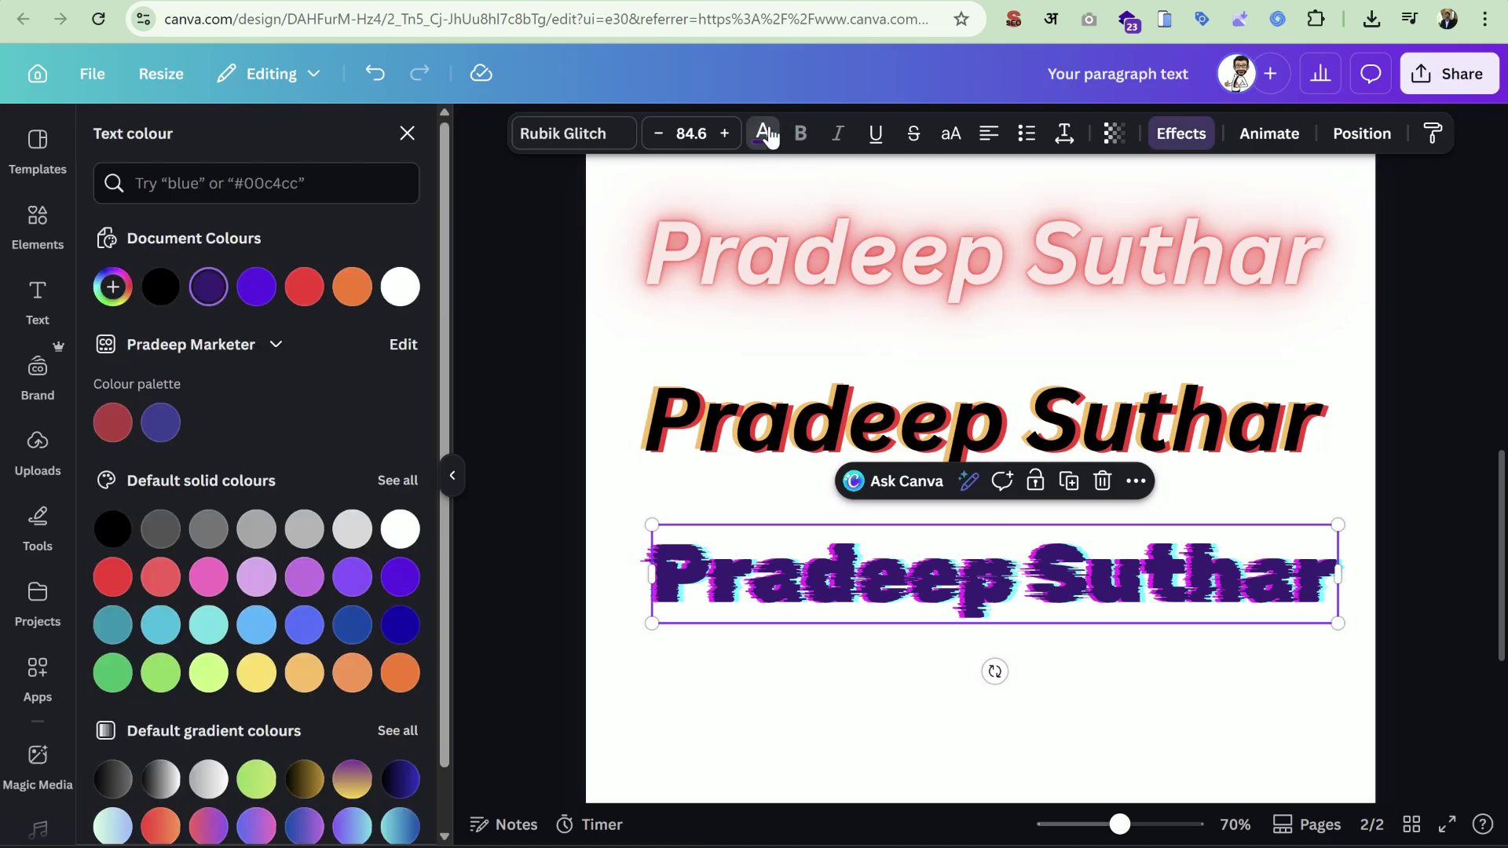
pyautogui.click(303, 289)
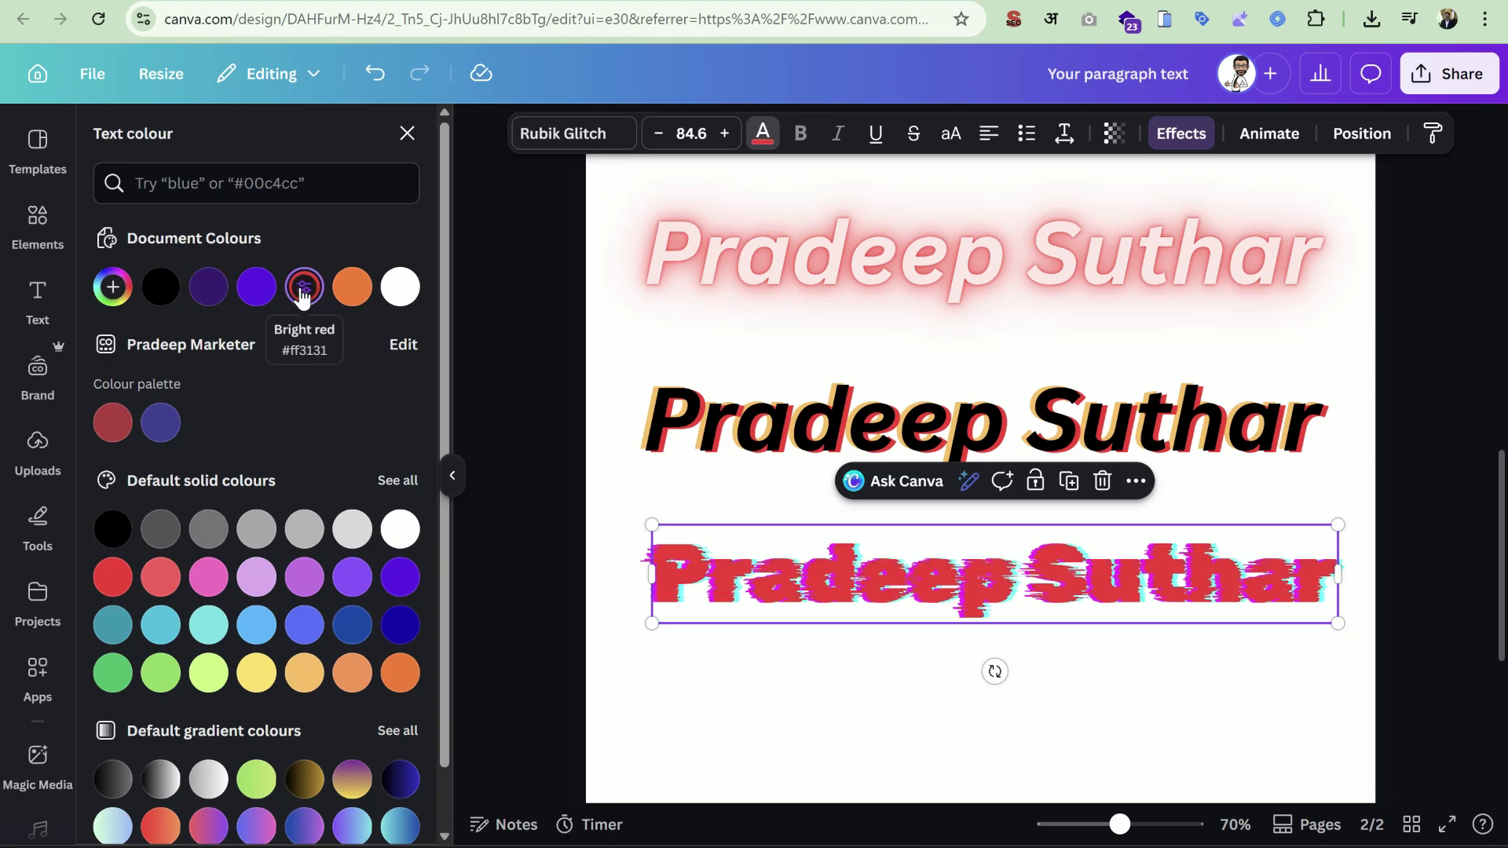
# Set the glitch direction to -167 and the offset to 53.
pyautogui.click(1178, 134)
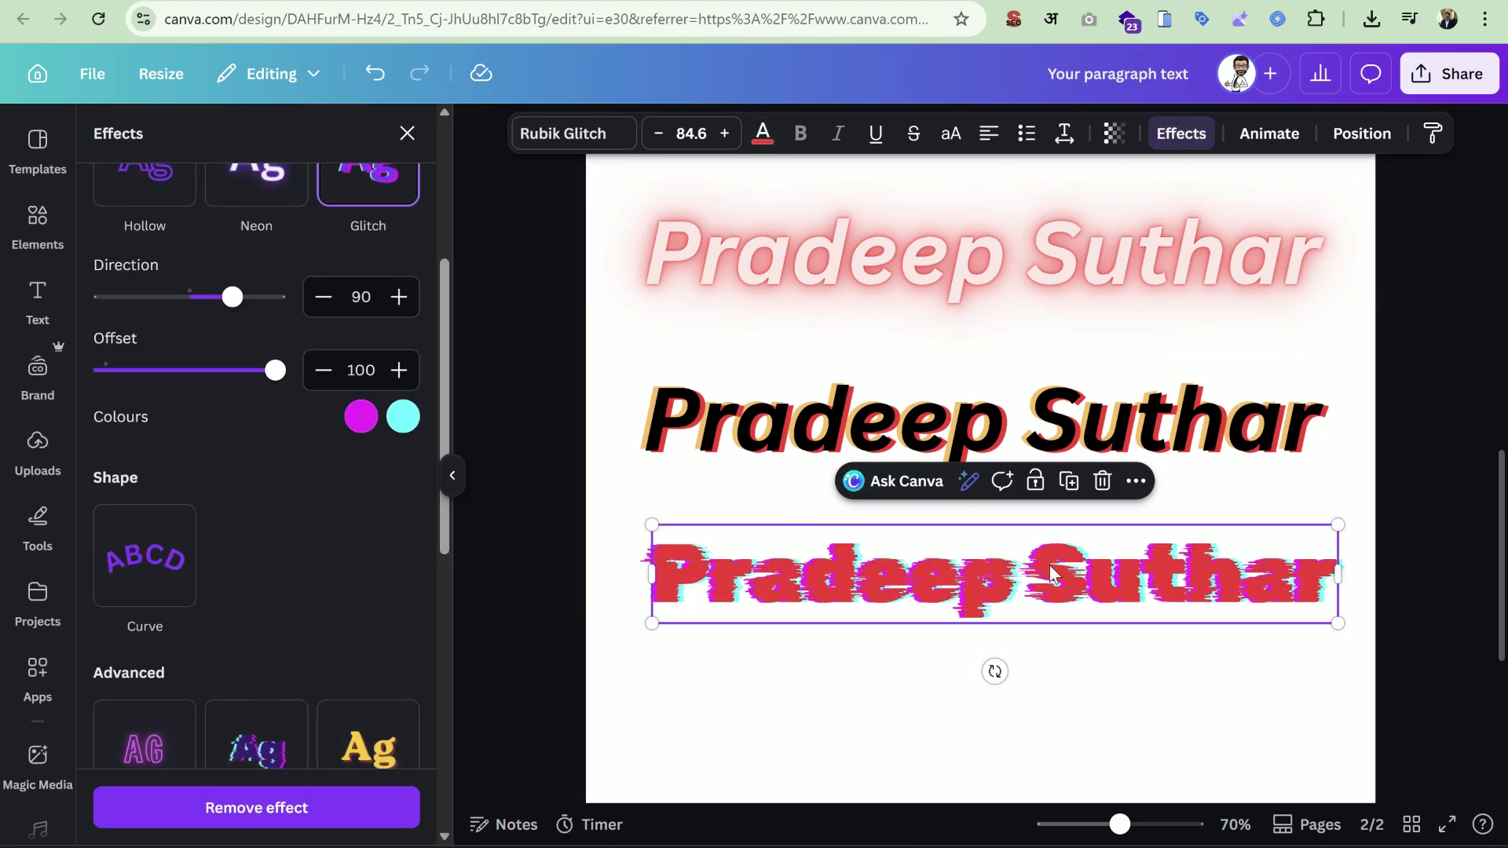
pyautogui.scroll(-4, 341, 559)
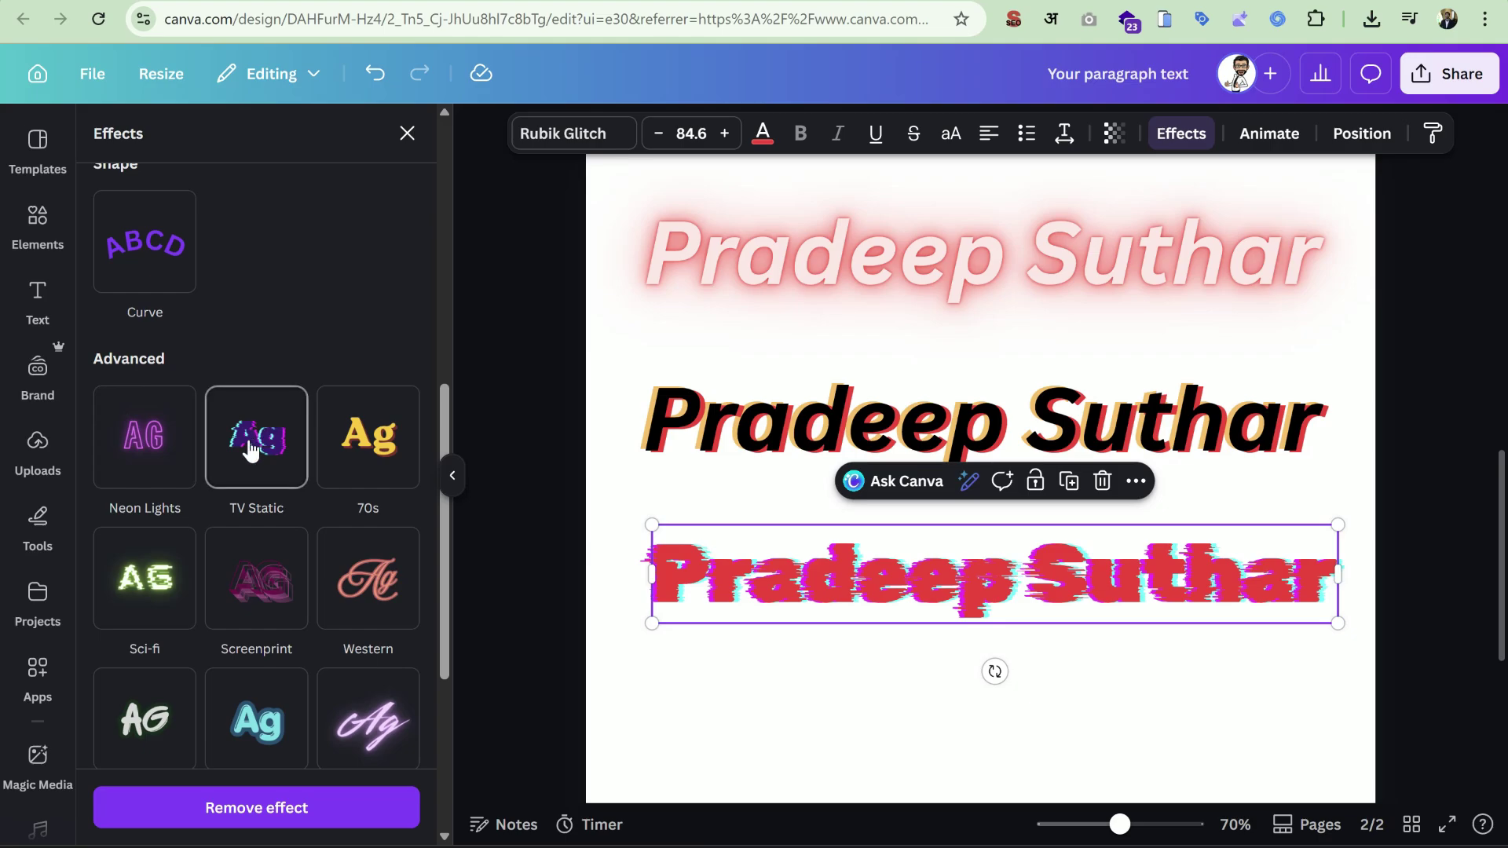
pyautogui.scroll(5, 287, 503)
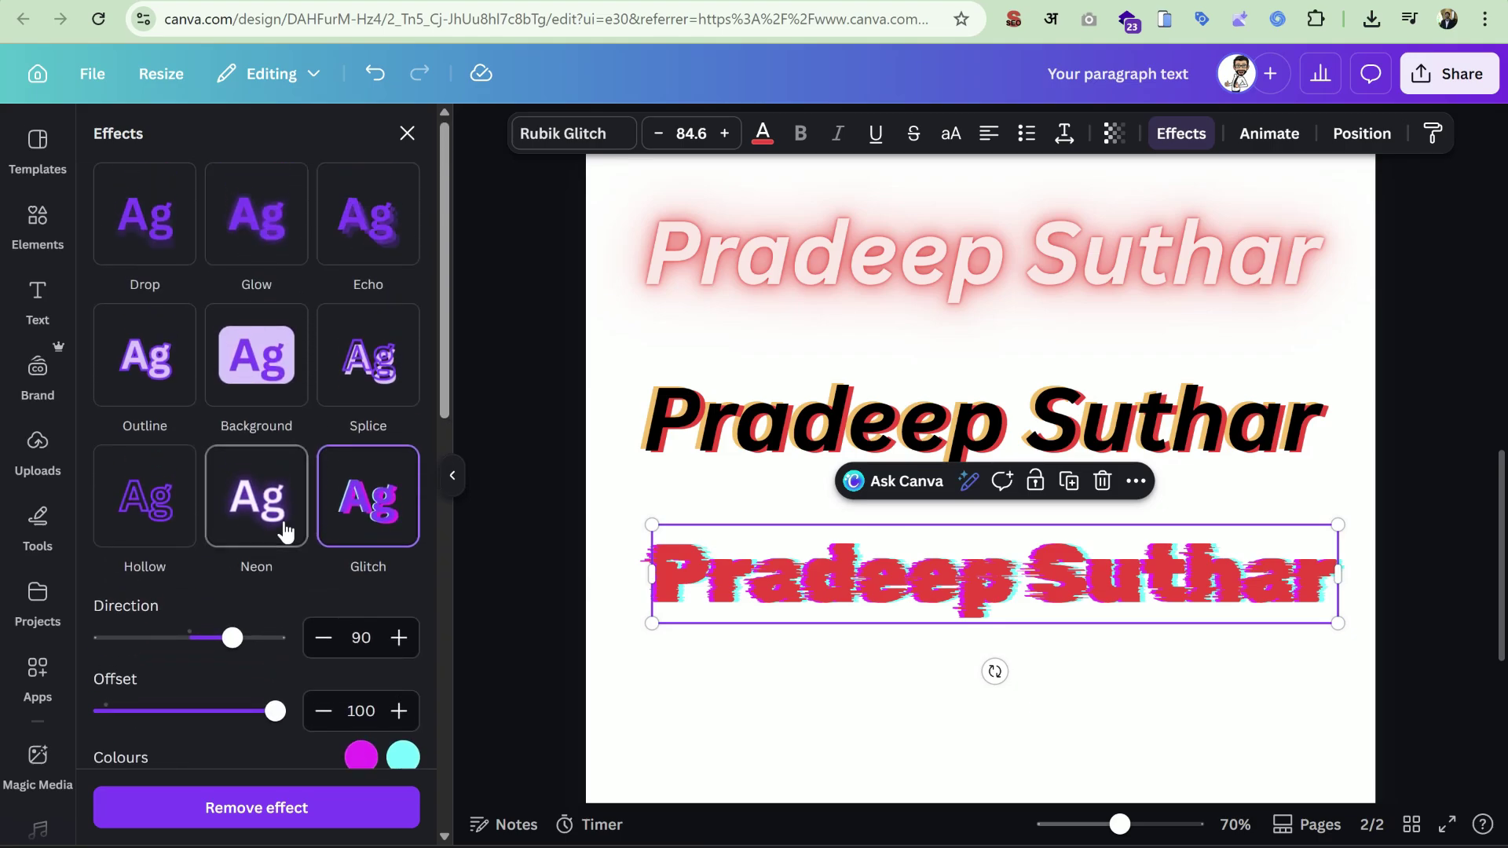
pyautogui.scroll(-1, 378, 510)
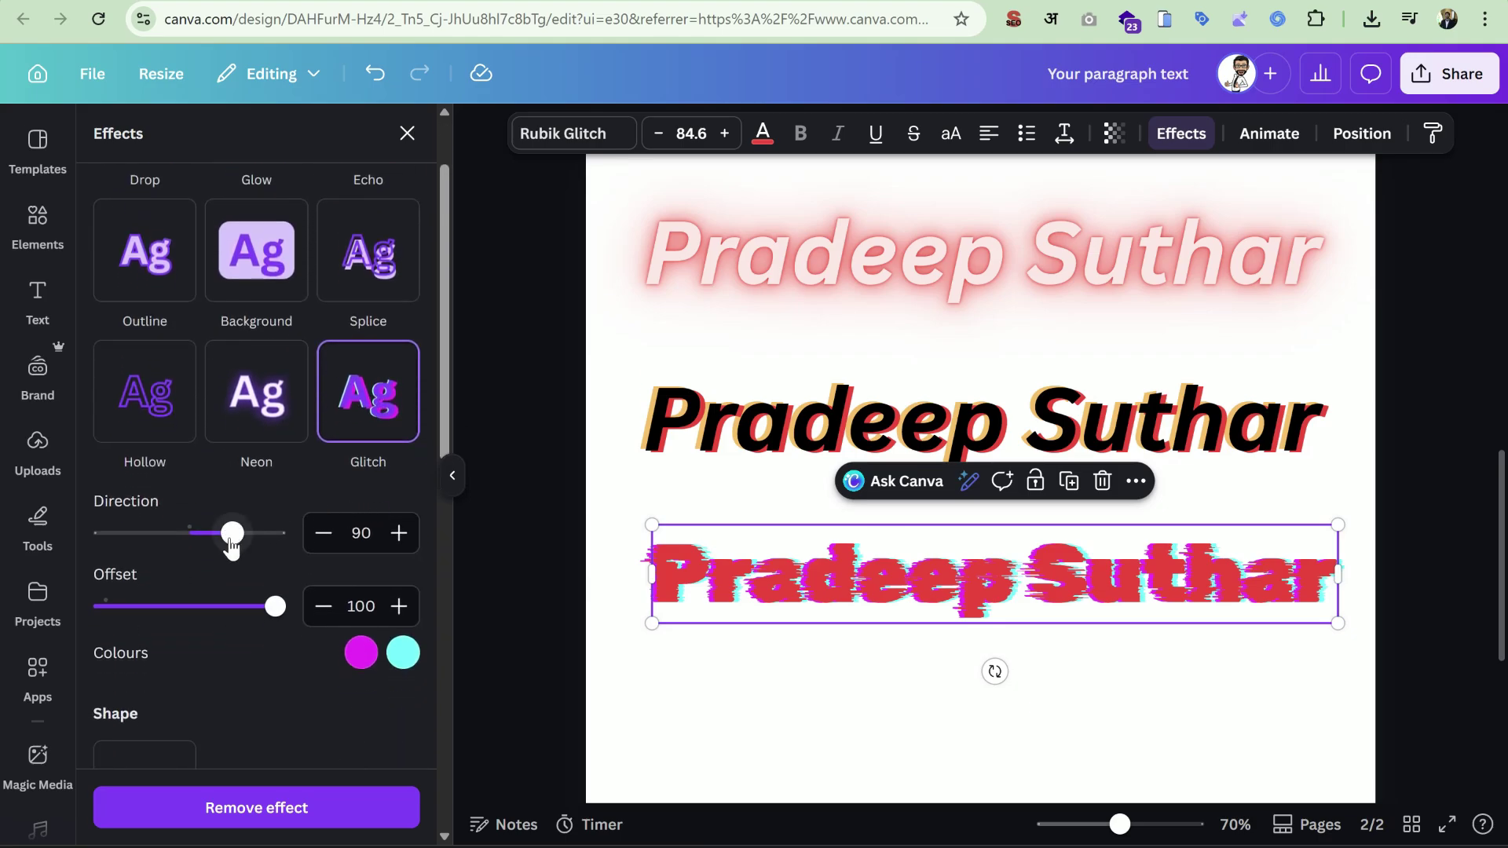
pyautogui.moveTo(232, 533); pyautogui.dragTo(110, 534)
pyautogui.moveTo(275, 605); pyautogui.dragTo(195, 629)
pyautogui.scroll(-5, 241, 560)
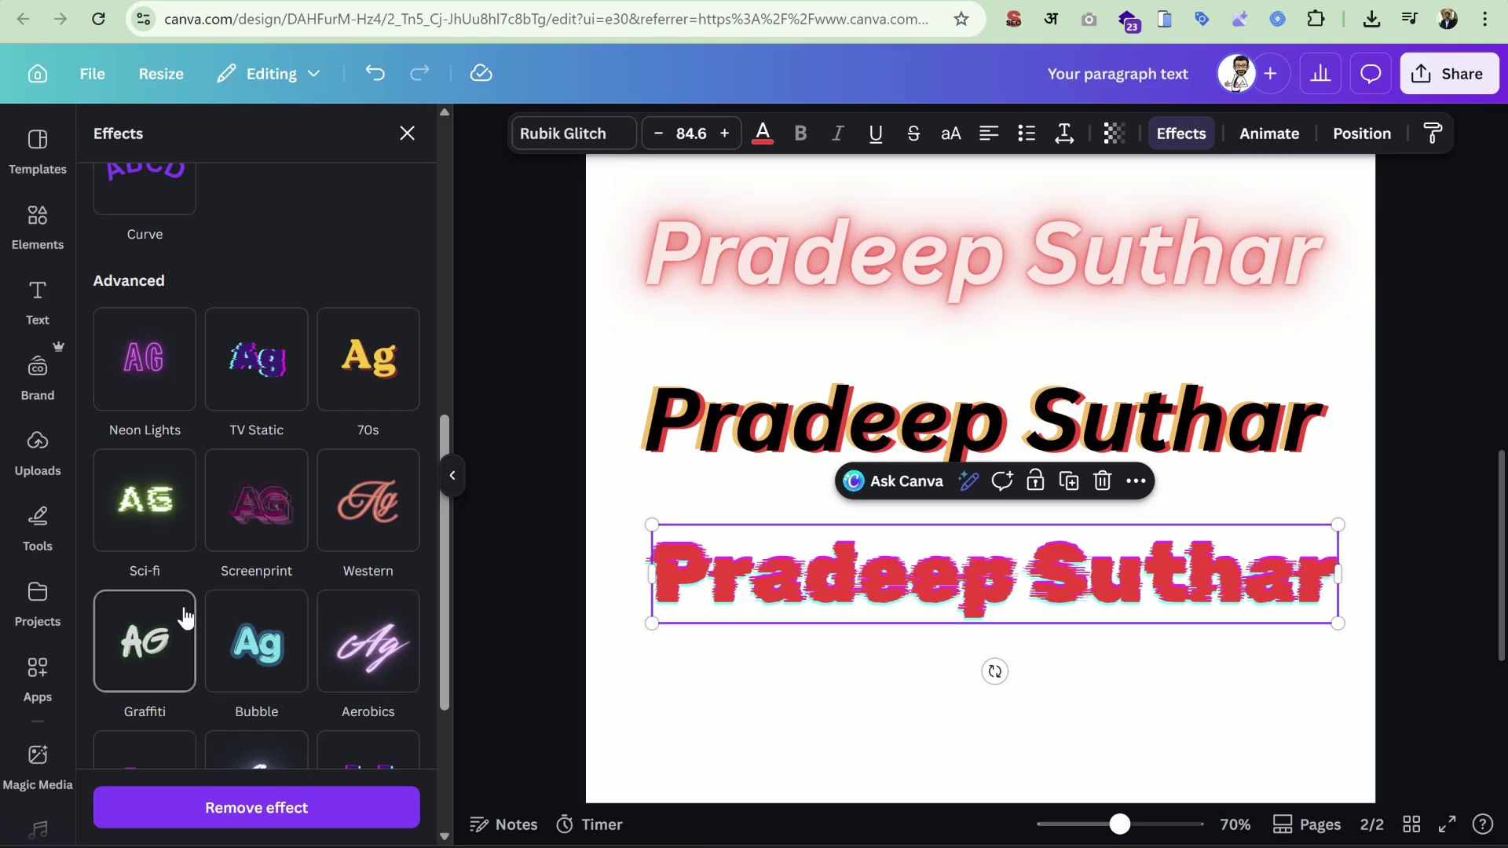
pyautogui.scroll(8, 351, 583)
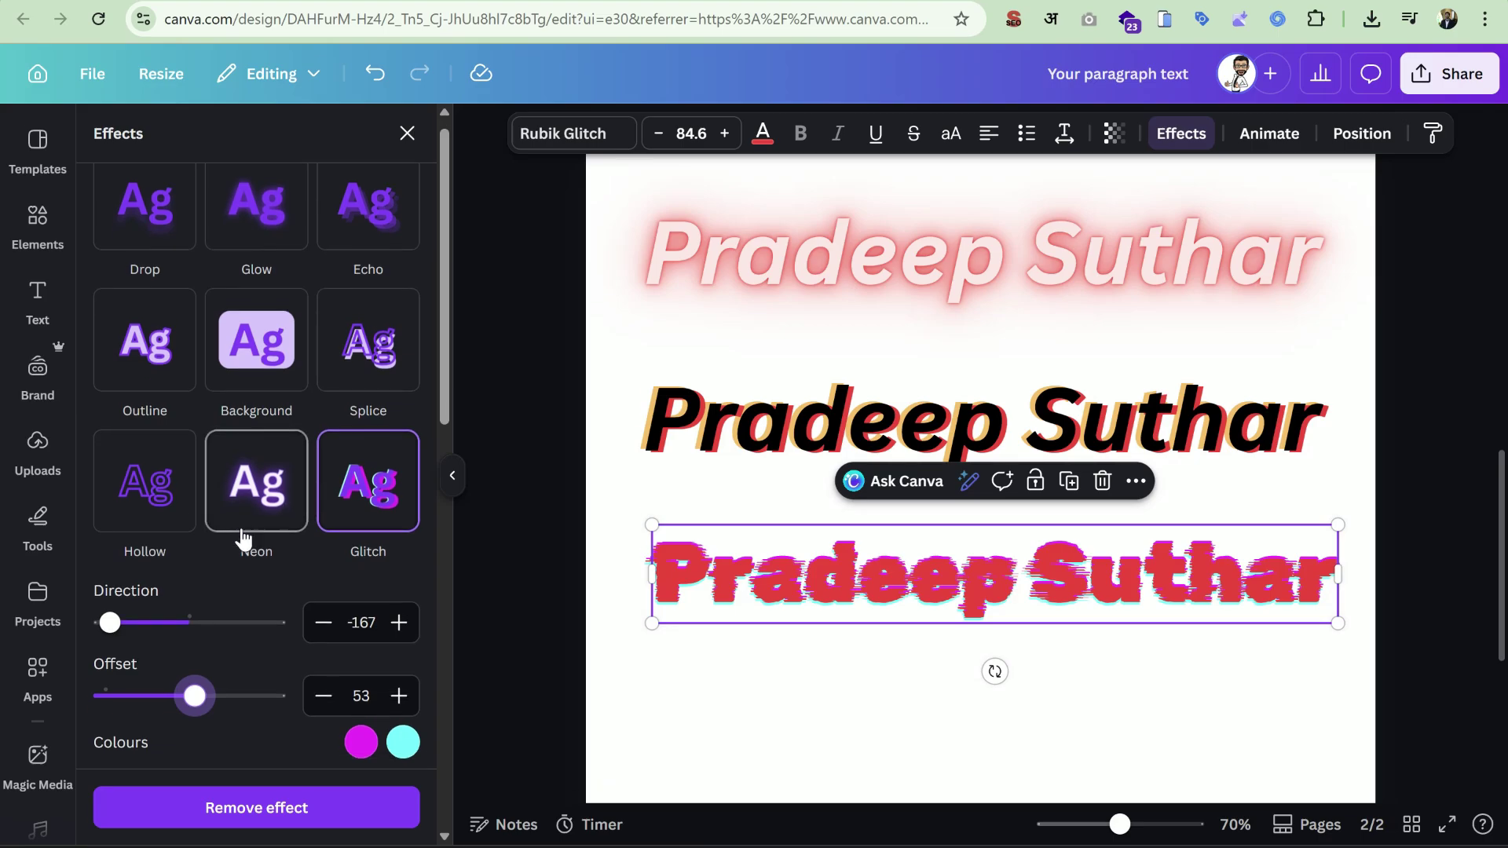
pyautogui.scroll(-4, 190, 390)
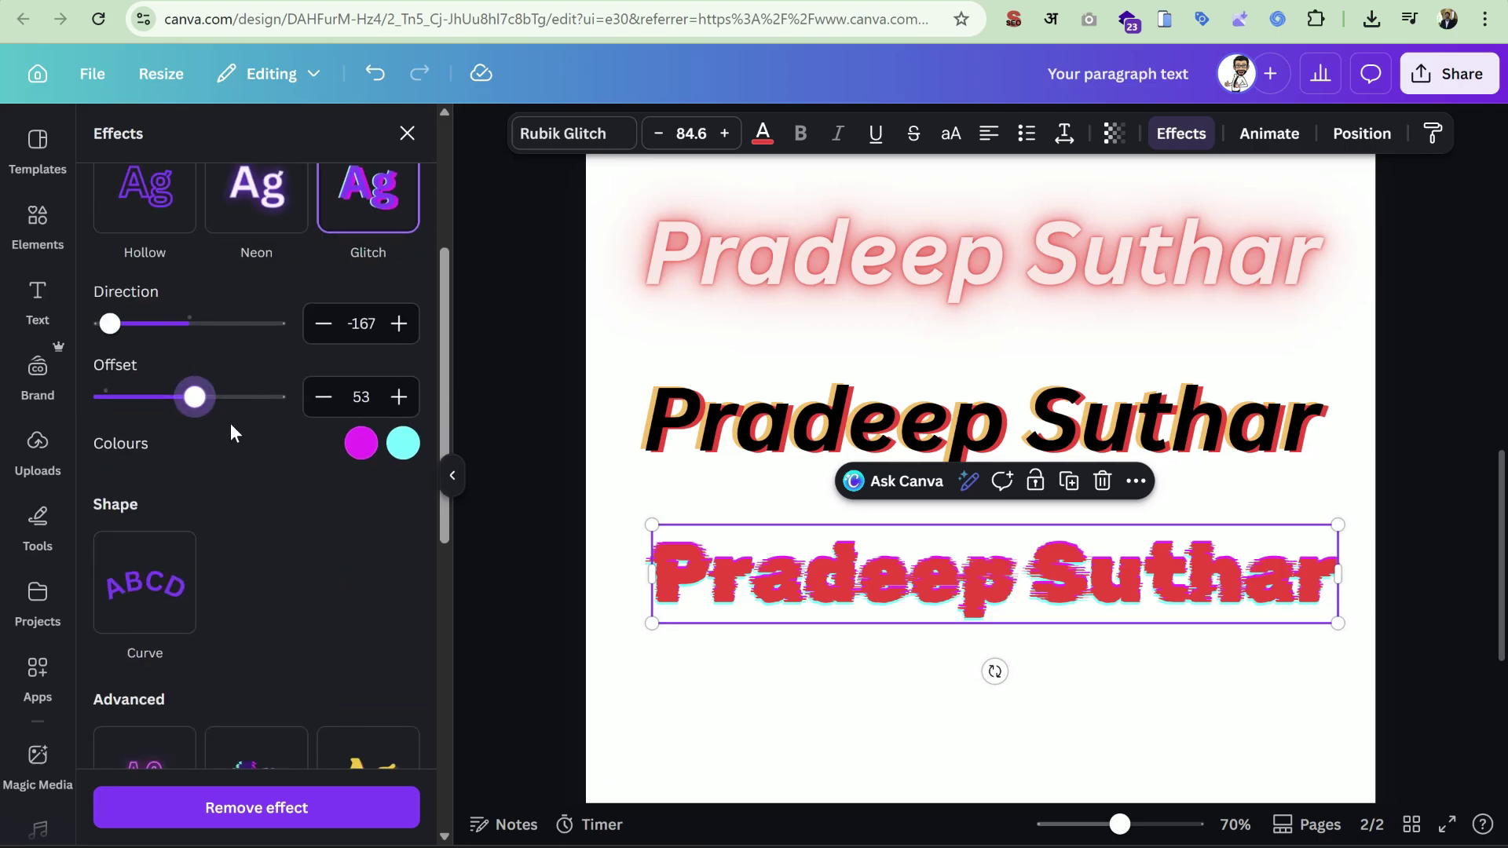
pyautogui.scroll(-5, 299, 456)
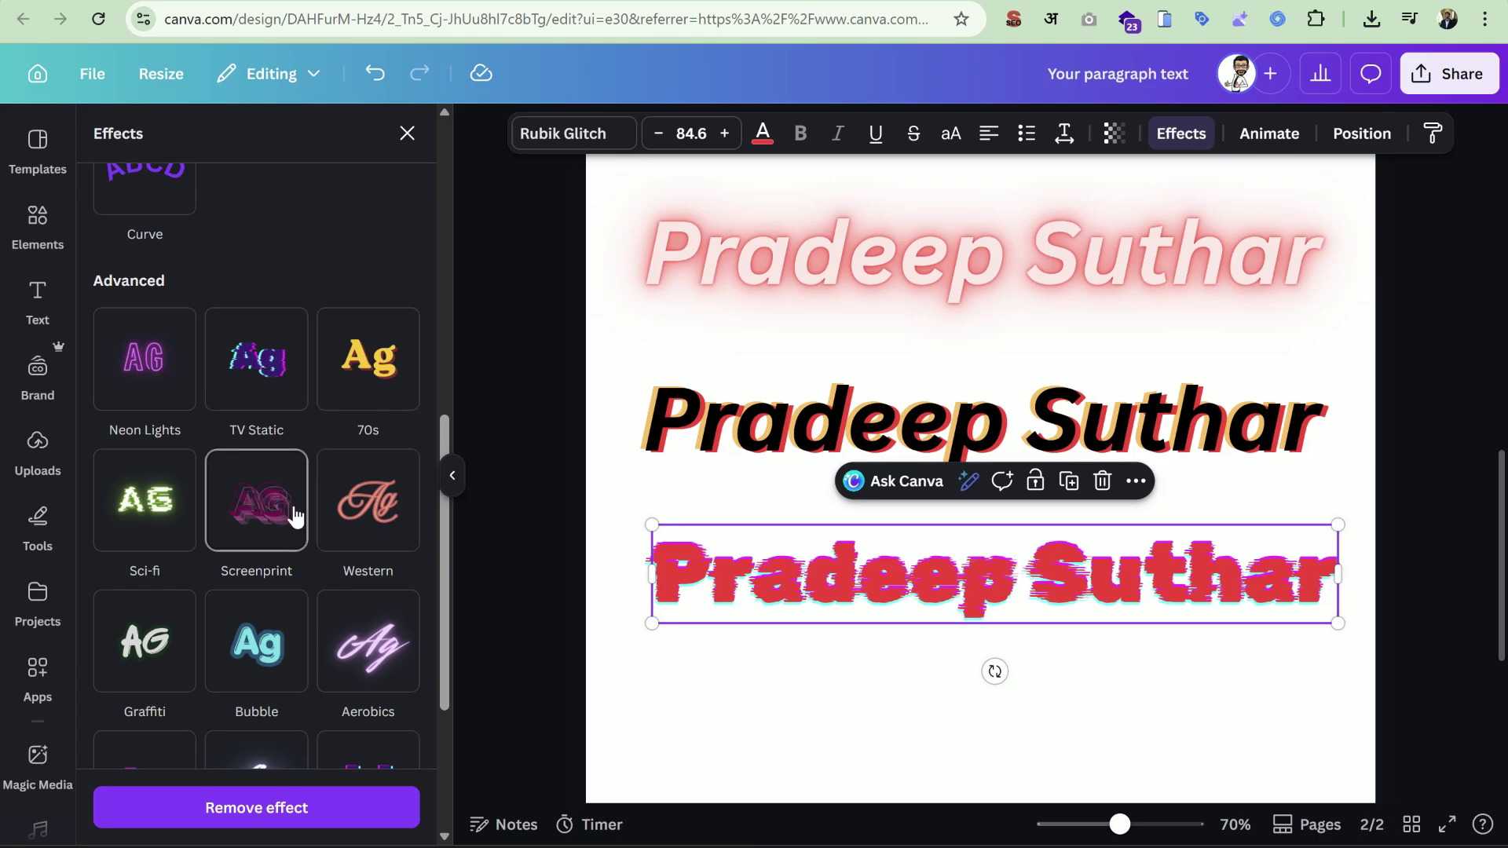
# Apply Screenprint and fit the heading on one line at size 67.3 under the second heading.
pyautogui.click(279, 488)
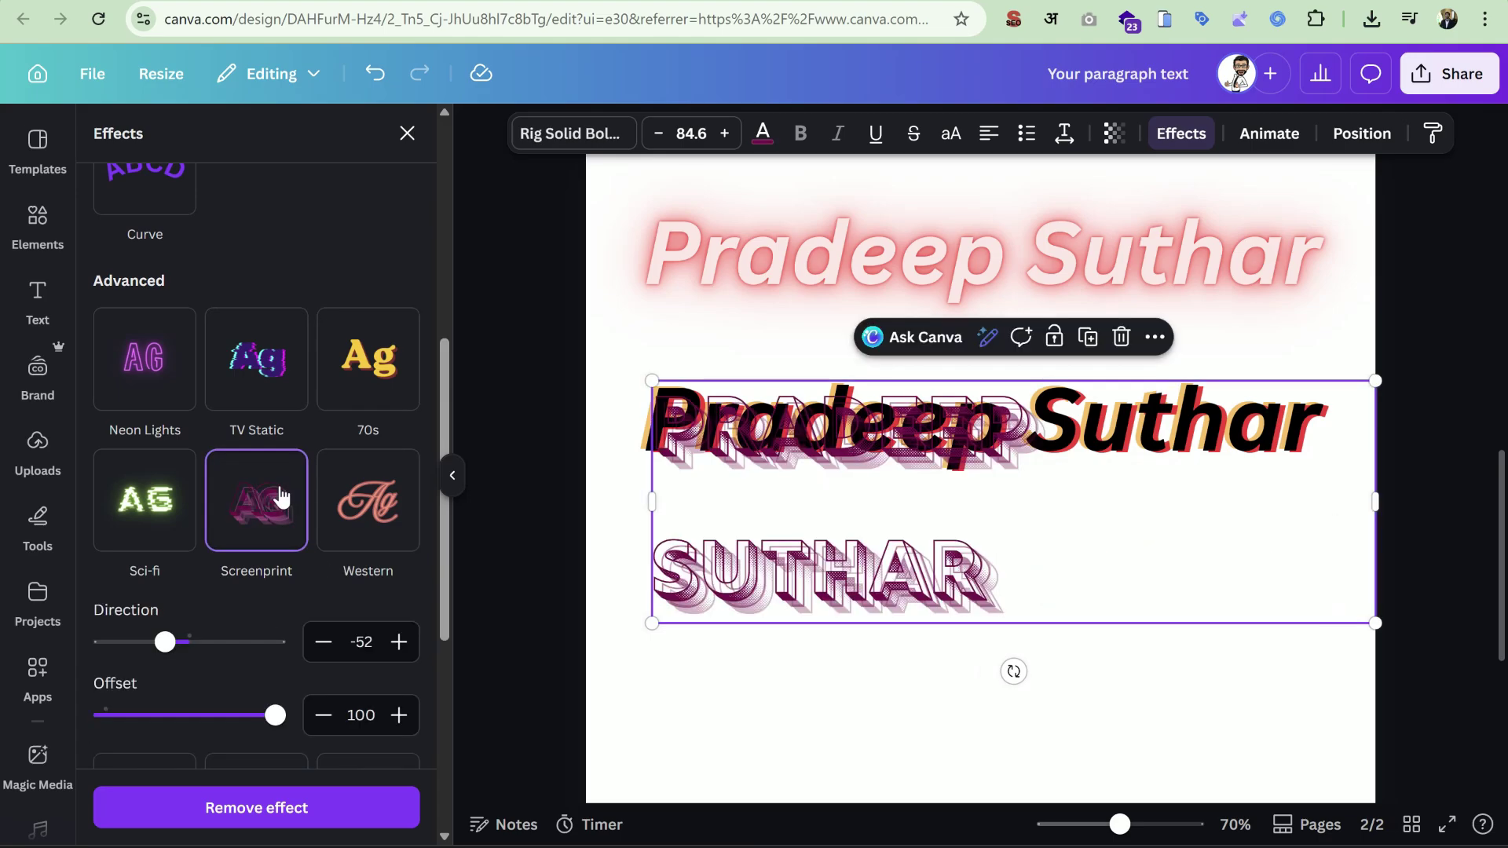
pyautogui.moveTo(1014, 583); pyautogui.dragTo(1002, 707)
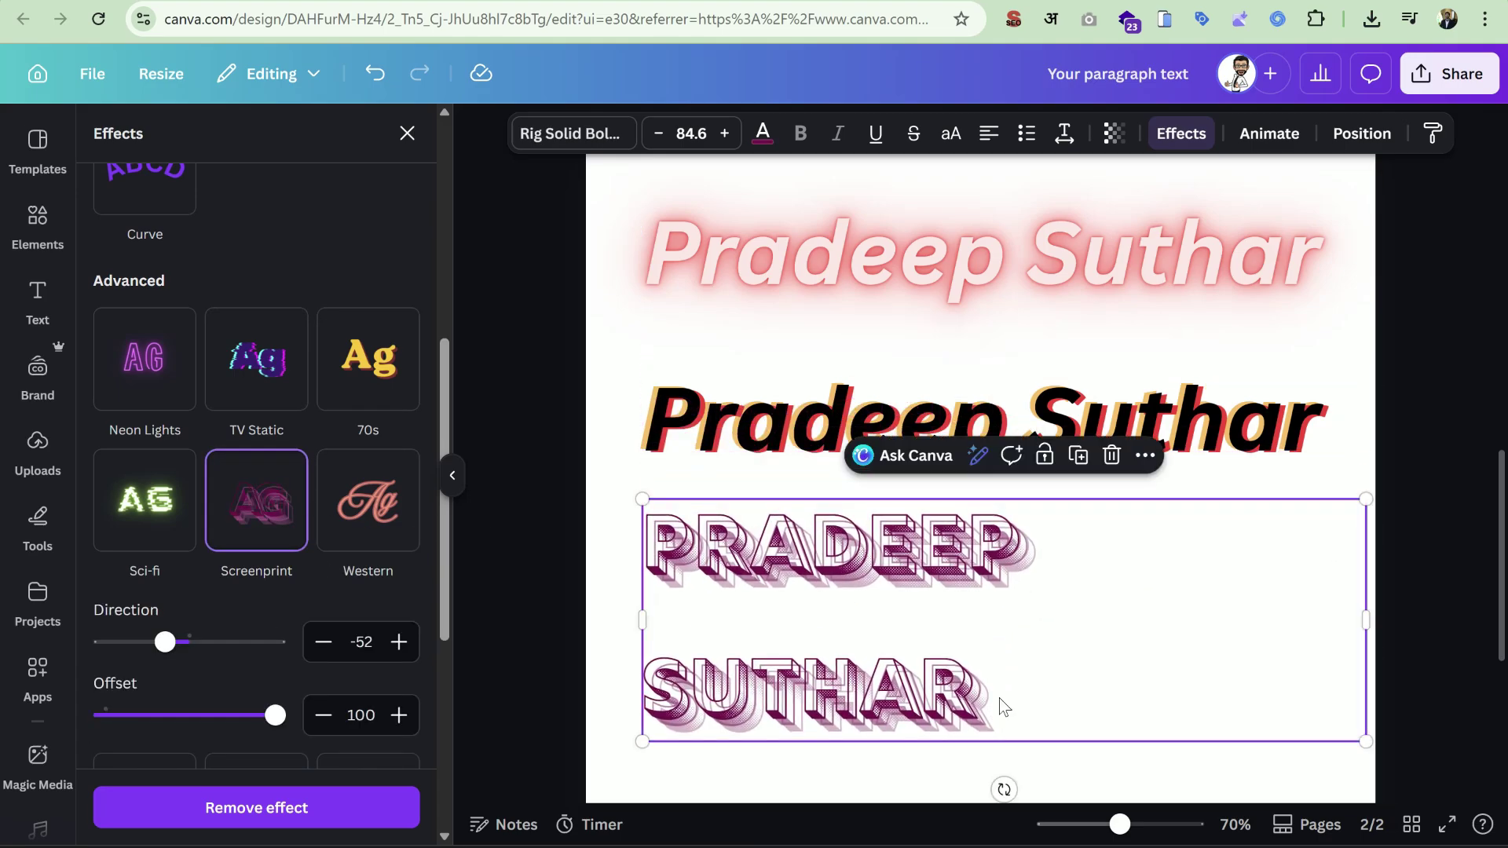
pyautogui.moveTo(1376, 632); pyautogui.dragTo(1175, 631)
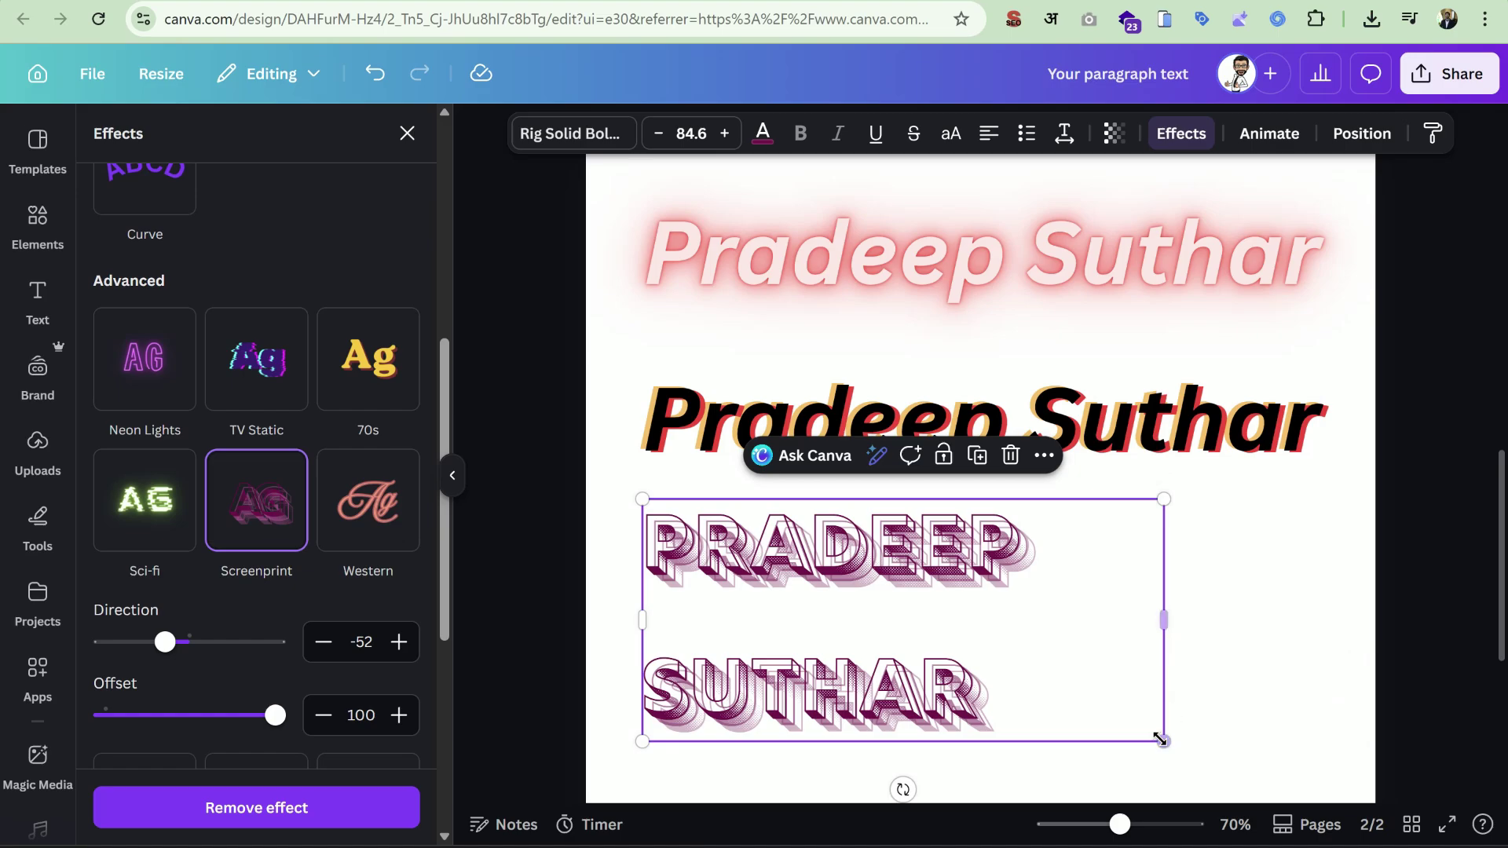
pyautogui.moveTo(1161, 739); pyautogui.dragTo(1058, 692)
pyautogui.moveTo(1065, 599); pyautogui.dragTo(1266, 594)
pyautogui.click(1379, 651)
pyautogui.moveTo(1106, 650); pyautogui.dragTo(1117, 559)
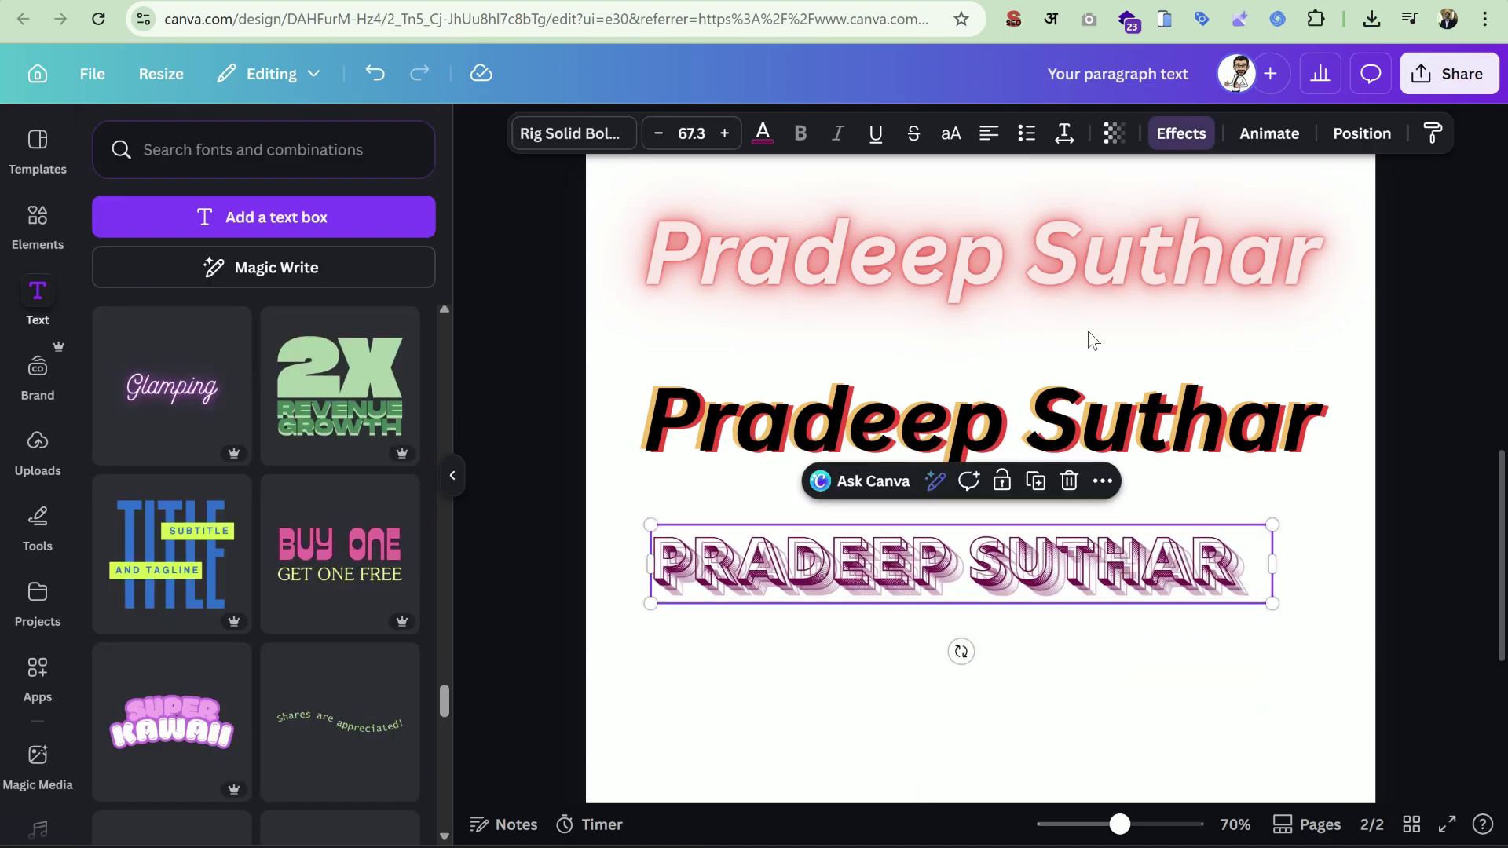
# Try the Arcade and Aerobics effects, adjusting Arcade's shadow offset and Aerobics' glow intensity.
pyautogui.click(1180, 133)
pyautogui.scroll(-1, 342, 542)
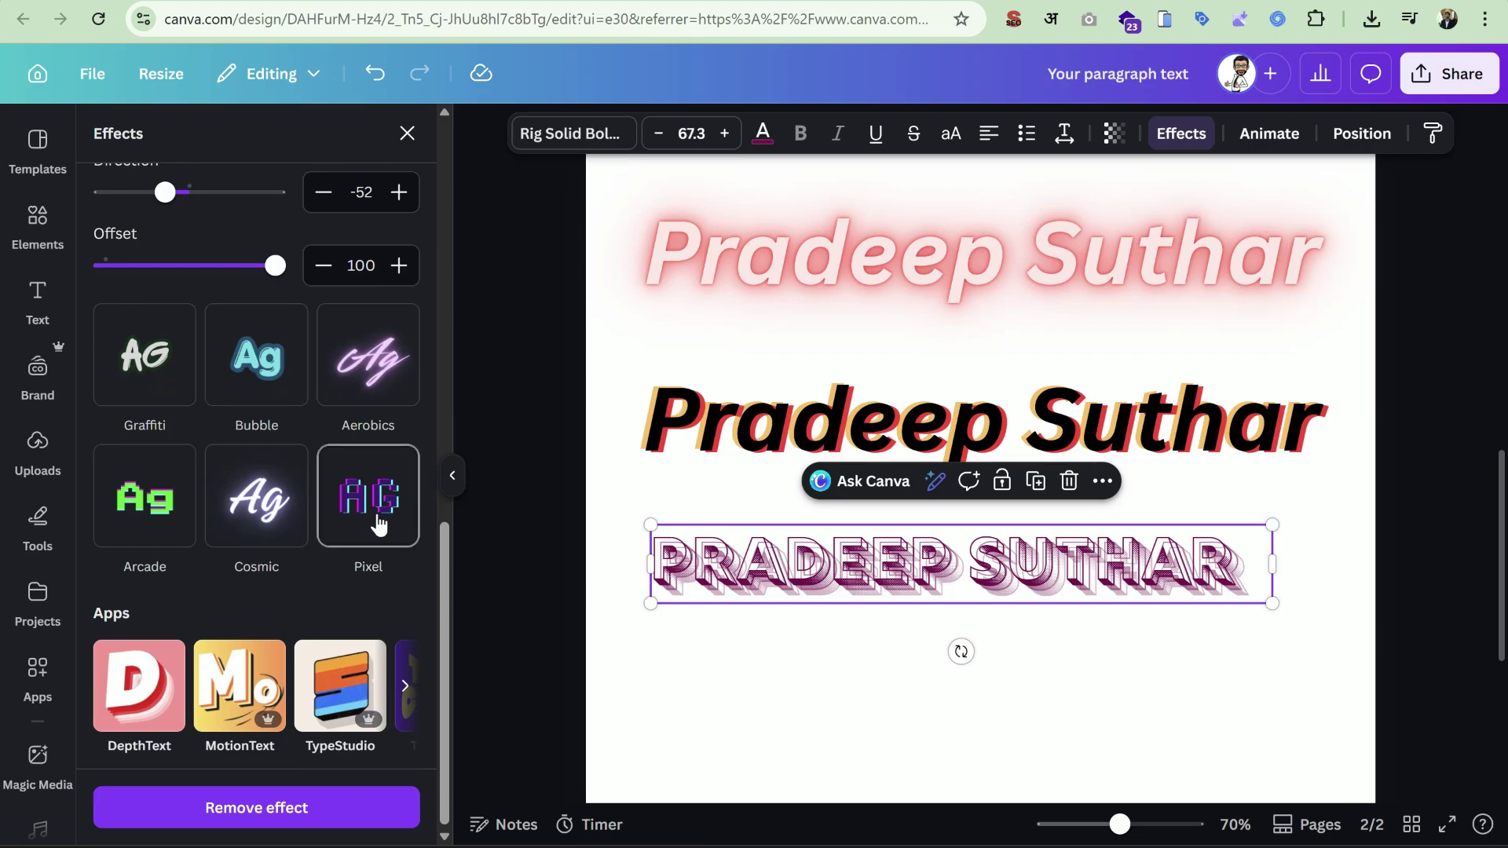
pyautogui.scroll(1, 354, 526)
pyautogui.click(284, 464)
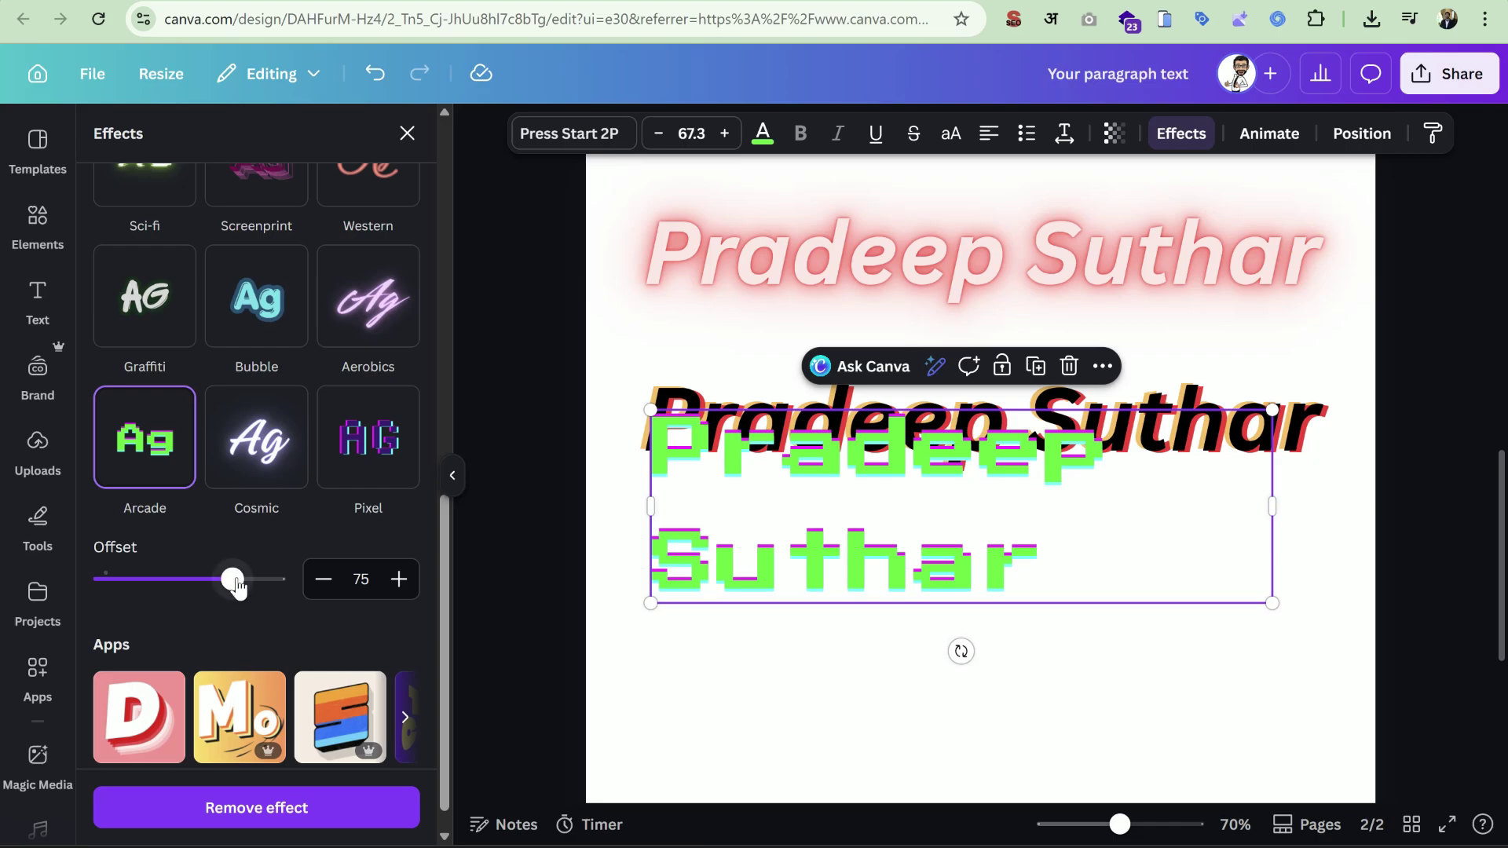
pyautogui.moveTo(238, 585); pyautogui.dragTo(287, 579)
pyautogui.scroll(3, 283, 585)
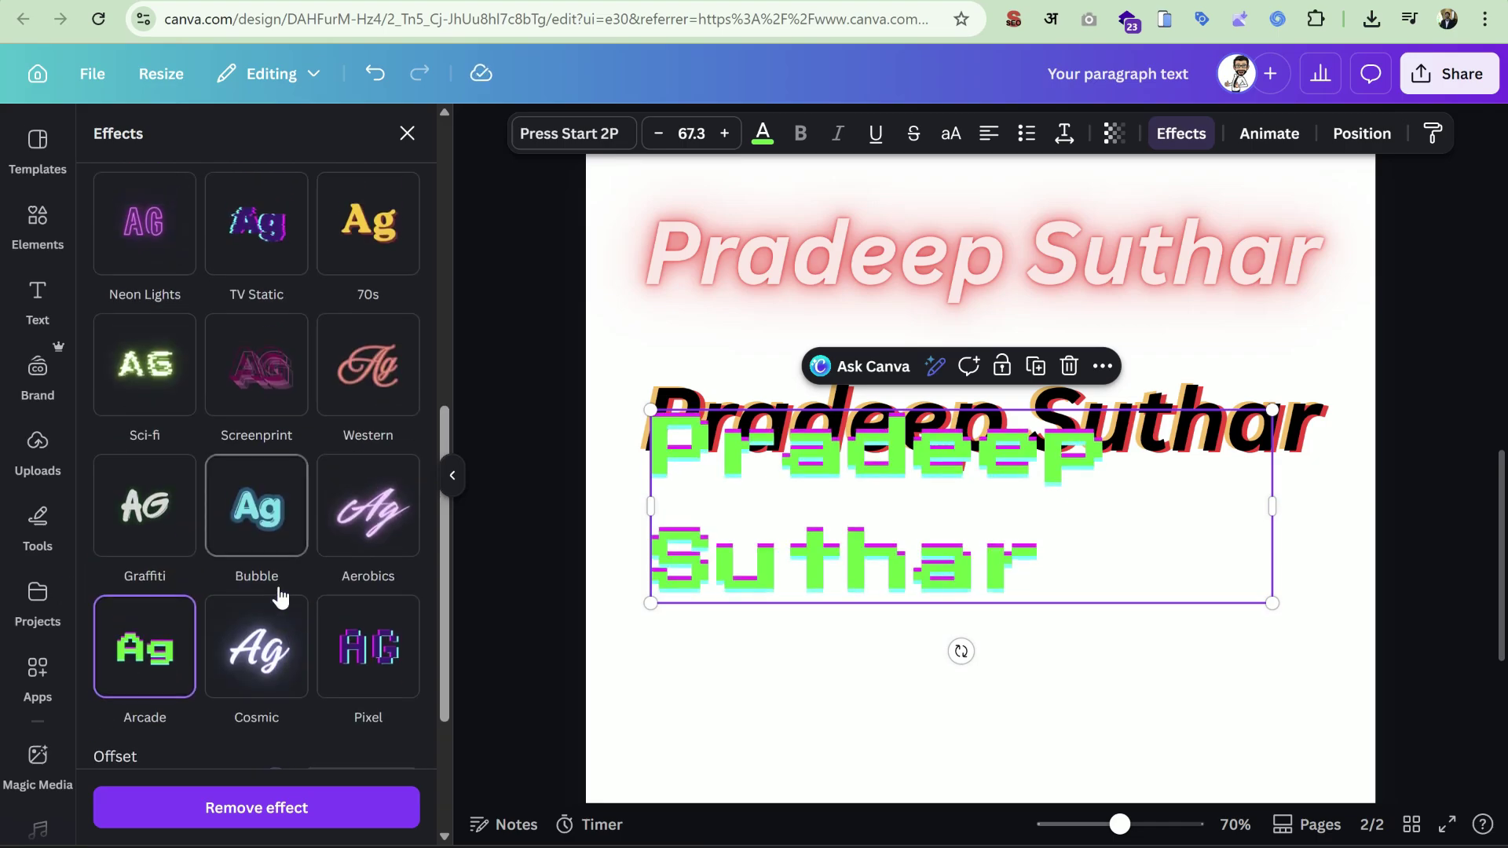
pyautogui.click(388, 508)
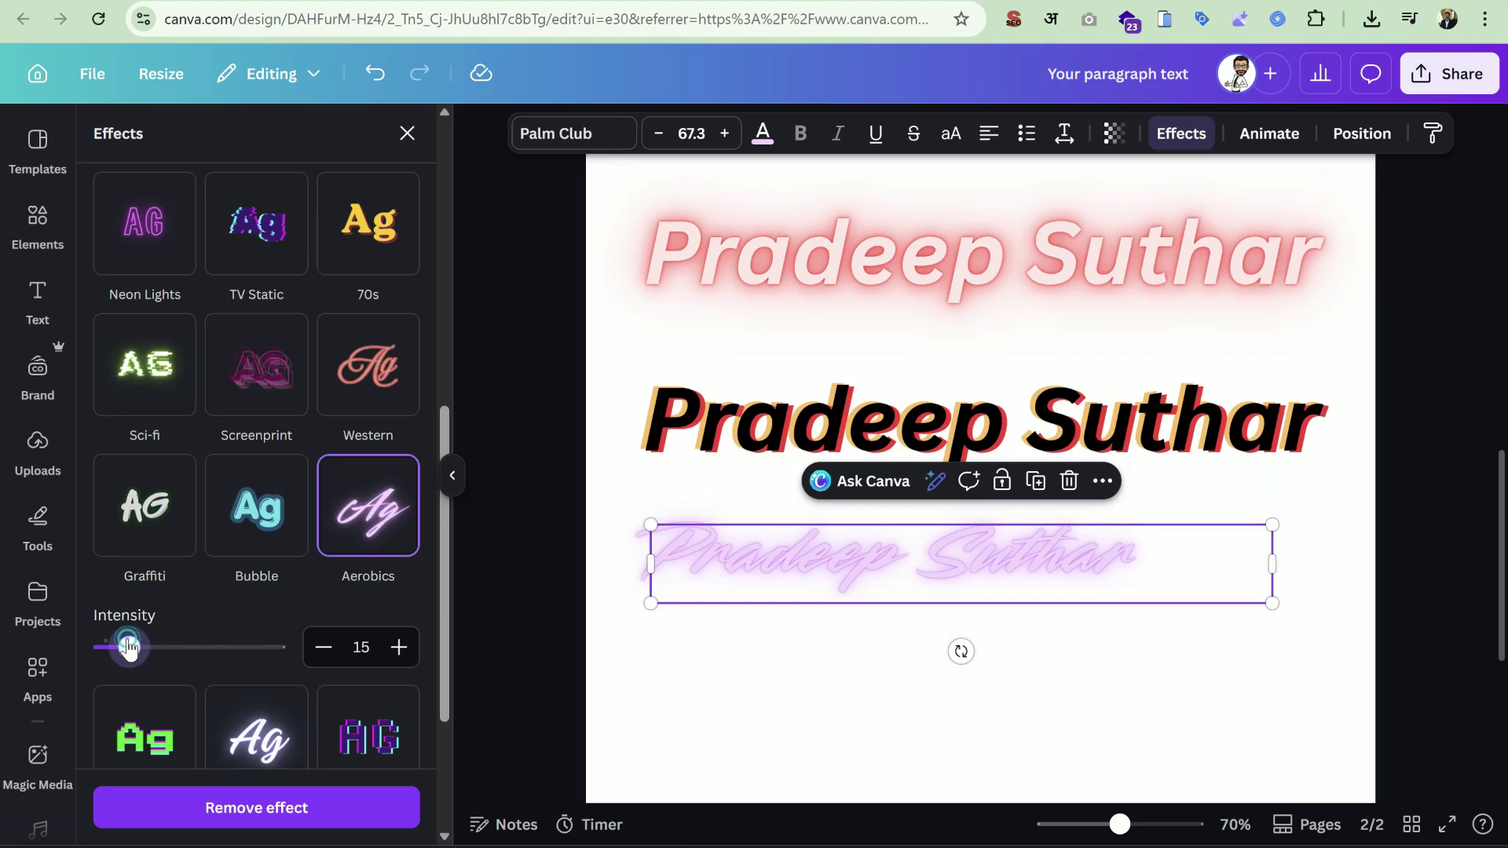
pyautogui.moveTo(130, 648); pyautogui.dragTo(208, 648)
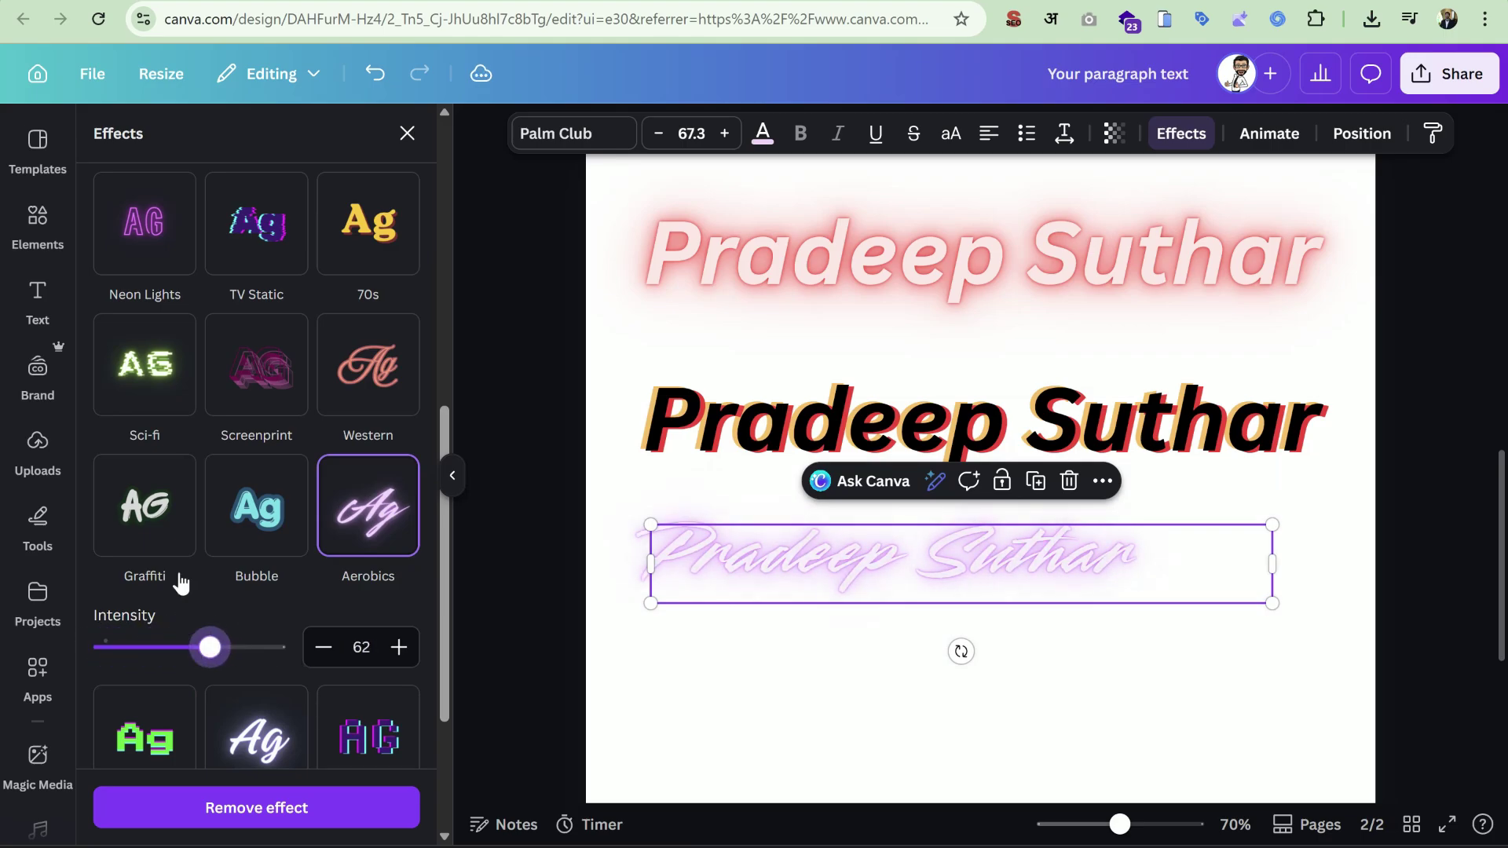
# Apply the Western effect with outline thickness 132.
pyautogui.click(343, 369)
pyautogui.moveTo(155, 509)
pyautogui.mouseDown()
pyautogui.moveTo(110, 515)
pyautogui.moveTo(279, 542)
pyautogui.moveTo(145, 511)
pyautogui.mouseUp()
pyautogui.moveTo(250, 519); pyautogui.dragTo(216, 509)
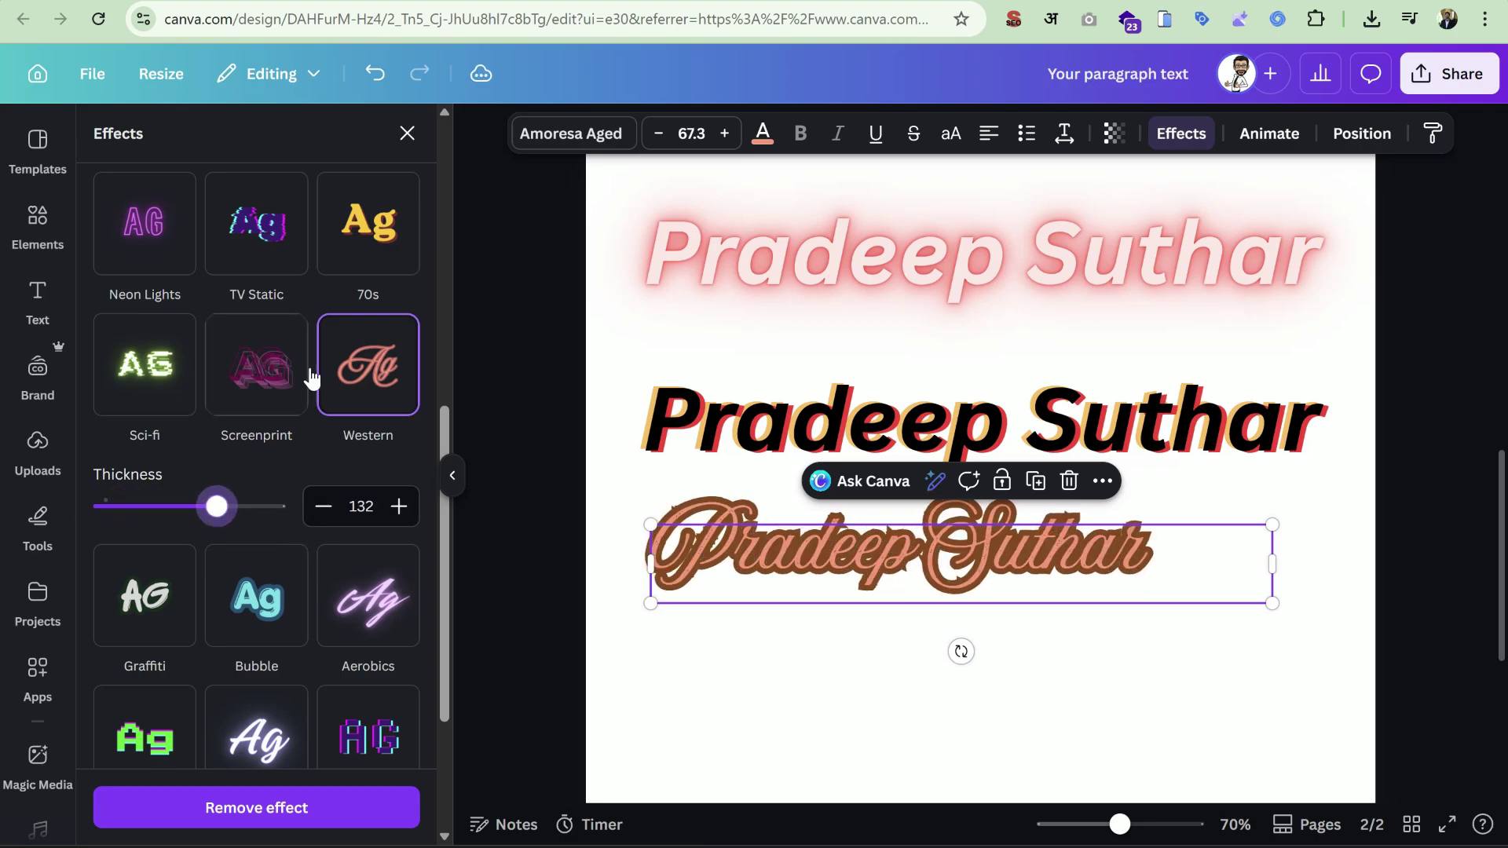
# Apply the 70s effect with shadow direction 88 and offset 88.
pyautogui.click(391, 244)
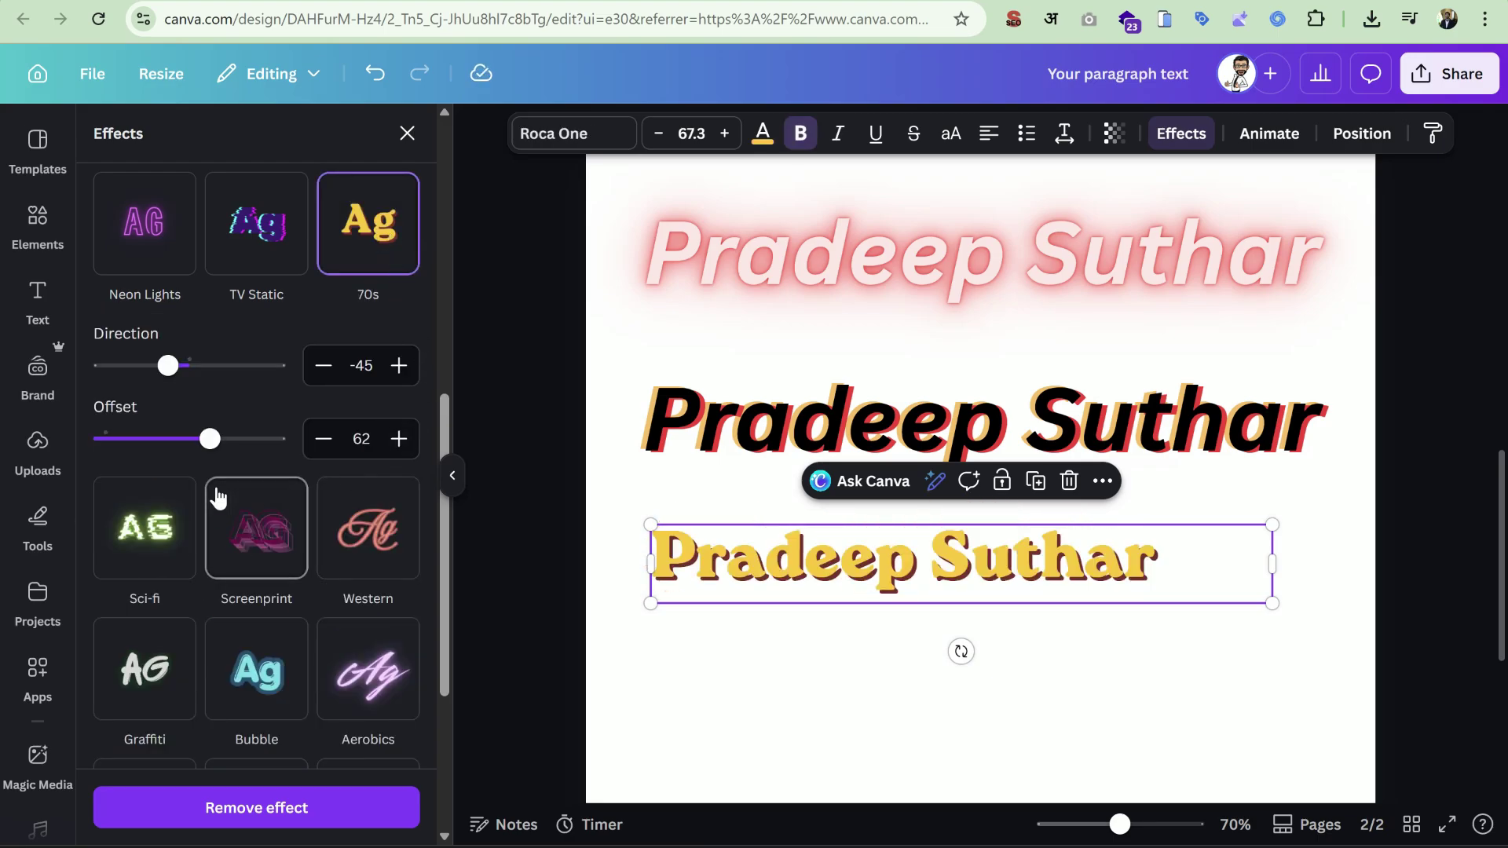
pyautogui.moveTo(186, 377); pyautogui.dragTo(231, 366)
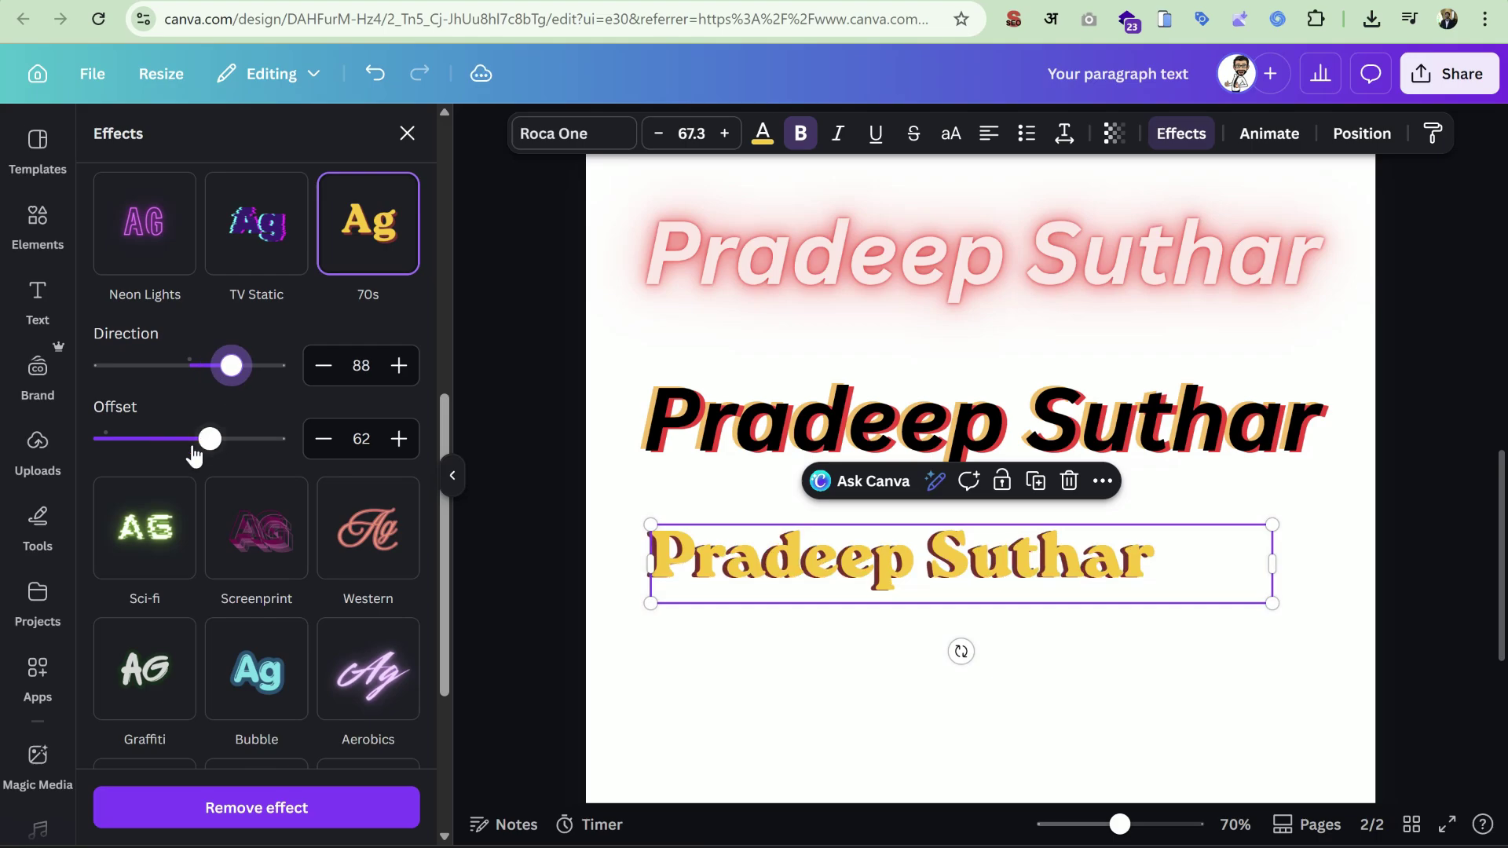
pyautogui.moveTo(192, 443); pyautogui.dragTo(259, 470)
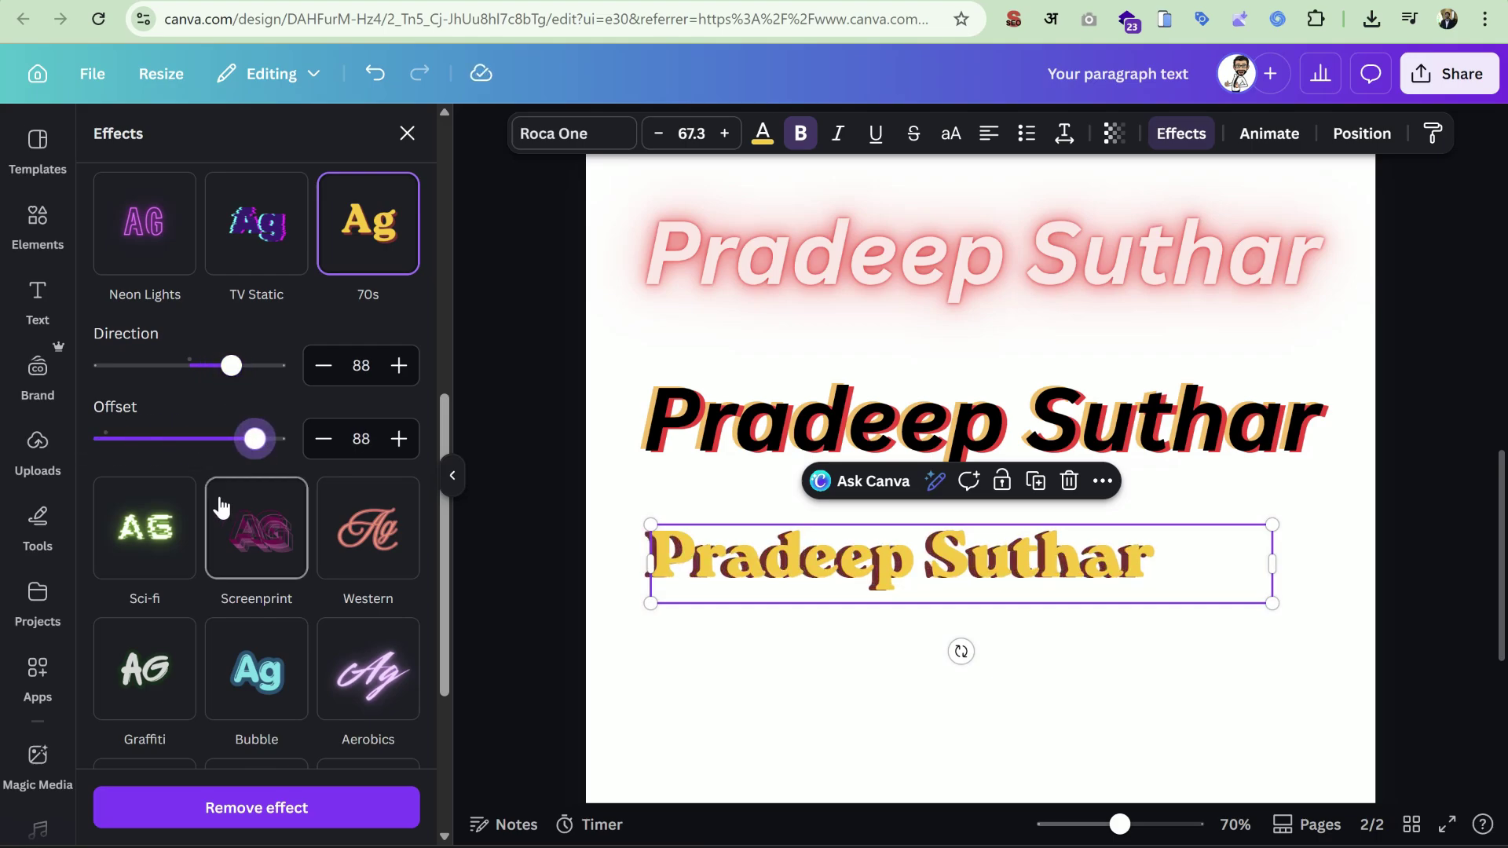
# Recolour the heading text purple and review the effect settings.
pyautogui.click(758, 140)
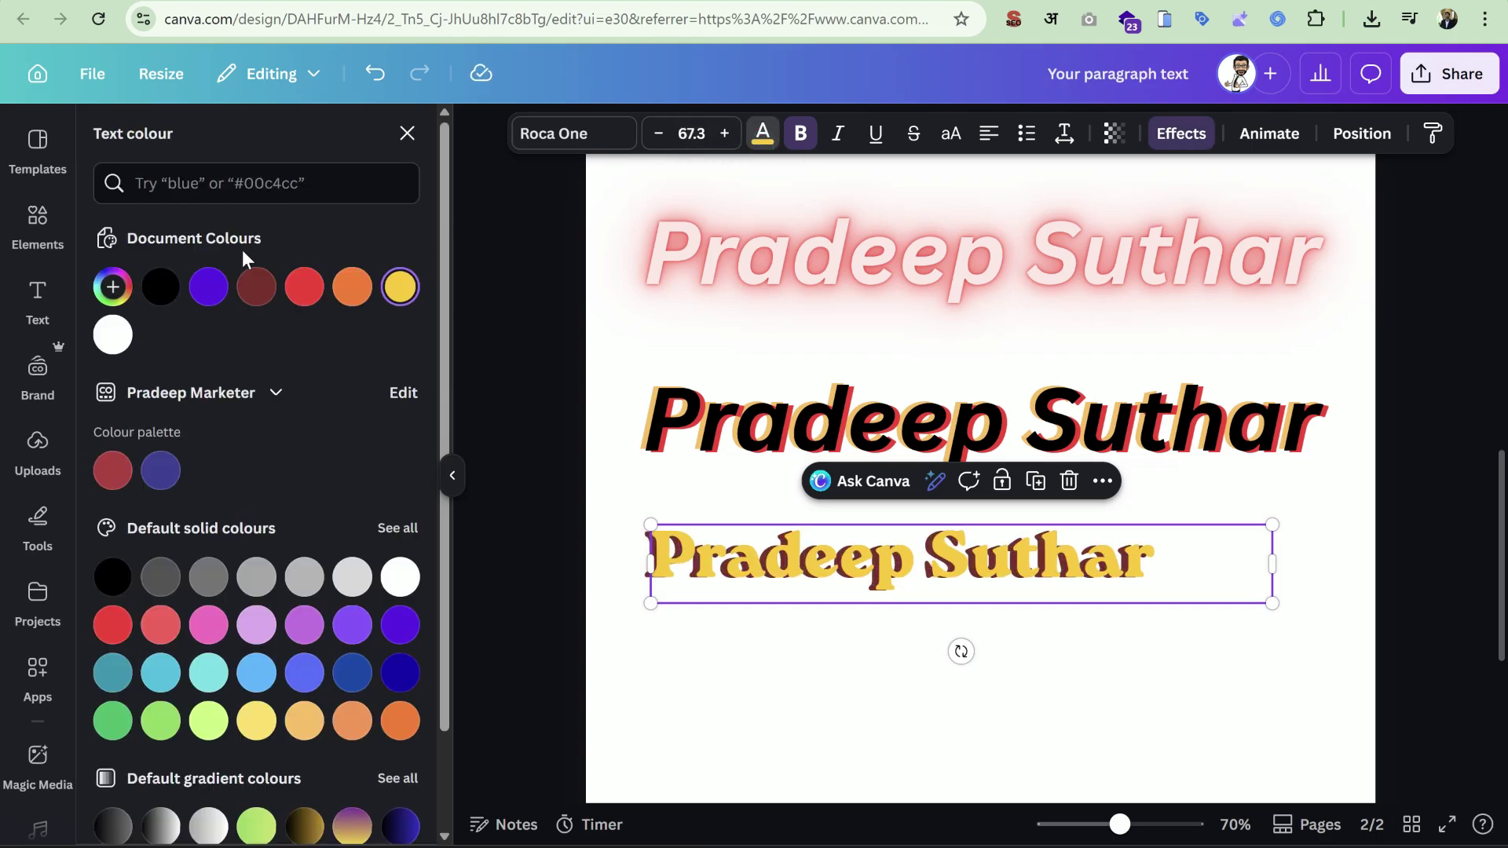
pyautogui.click(211, 289)
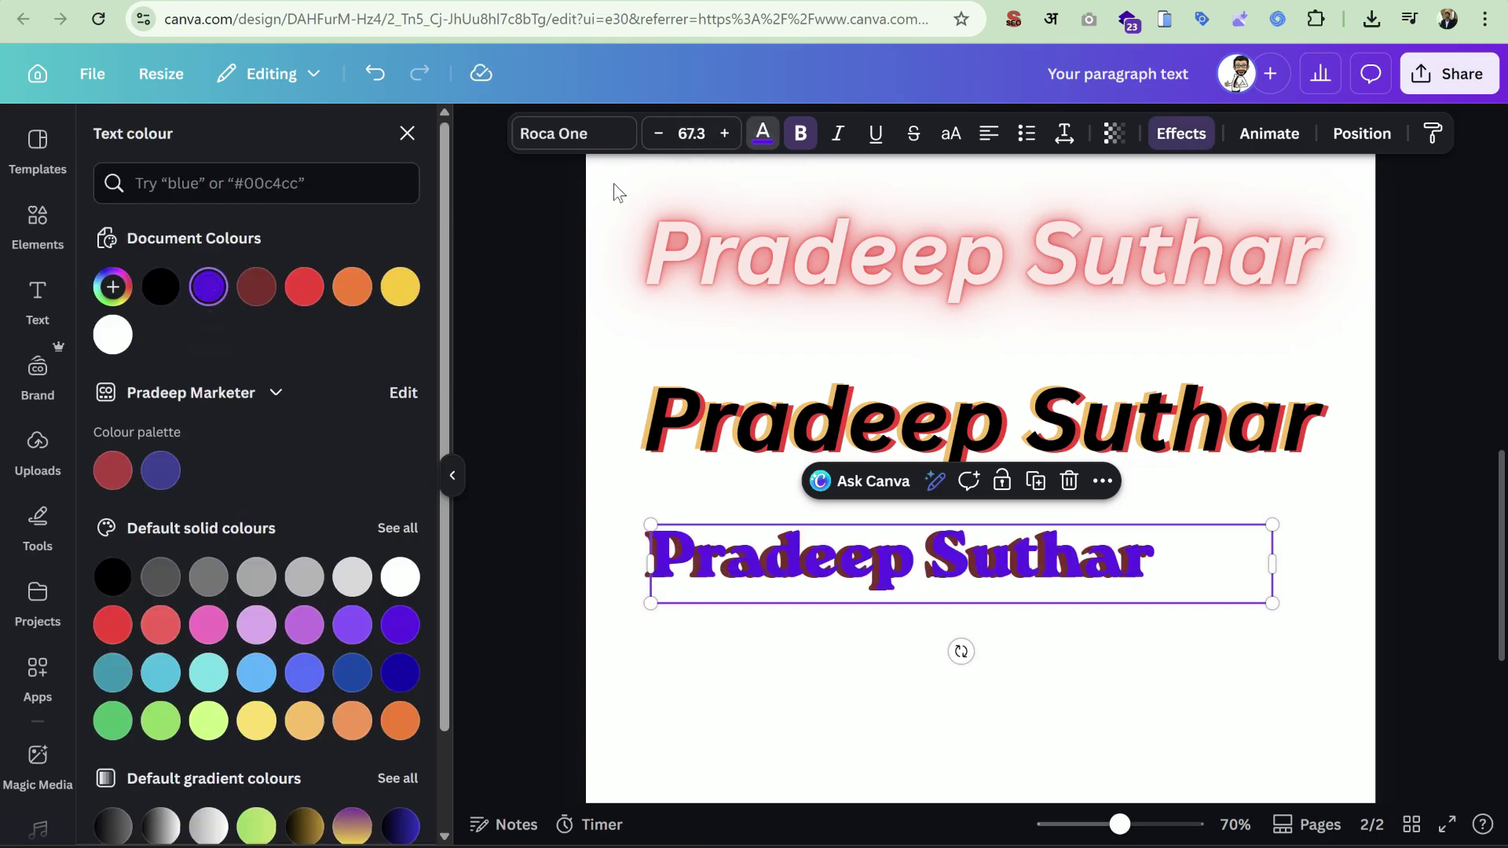
pyautogui.click(1181, 135)
pyautogui.scroll(1, 298, 557)
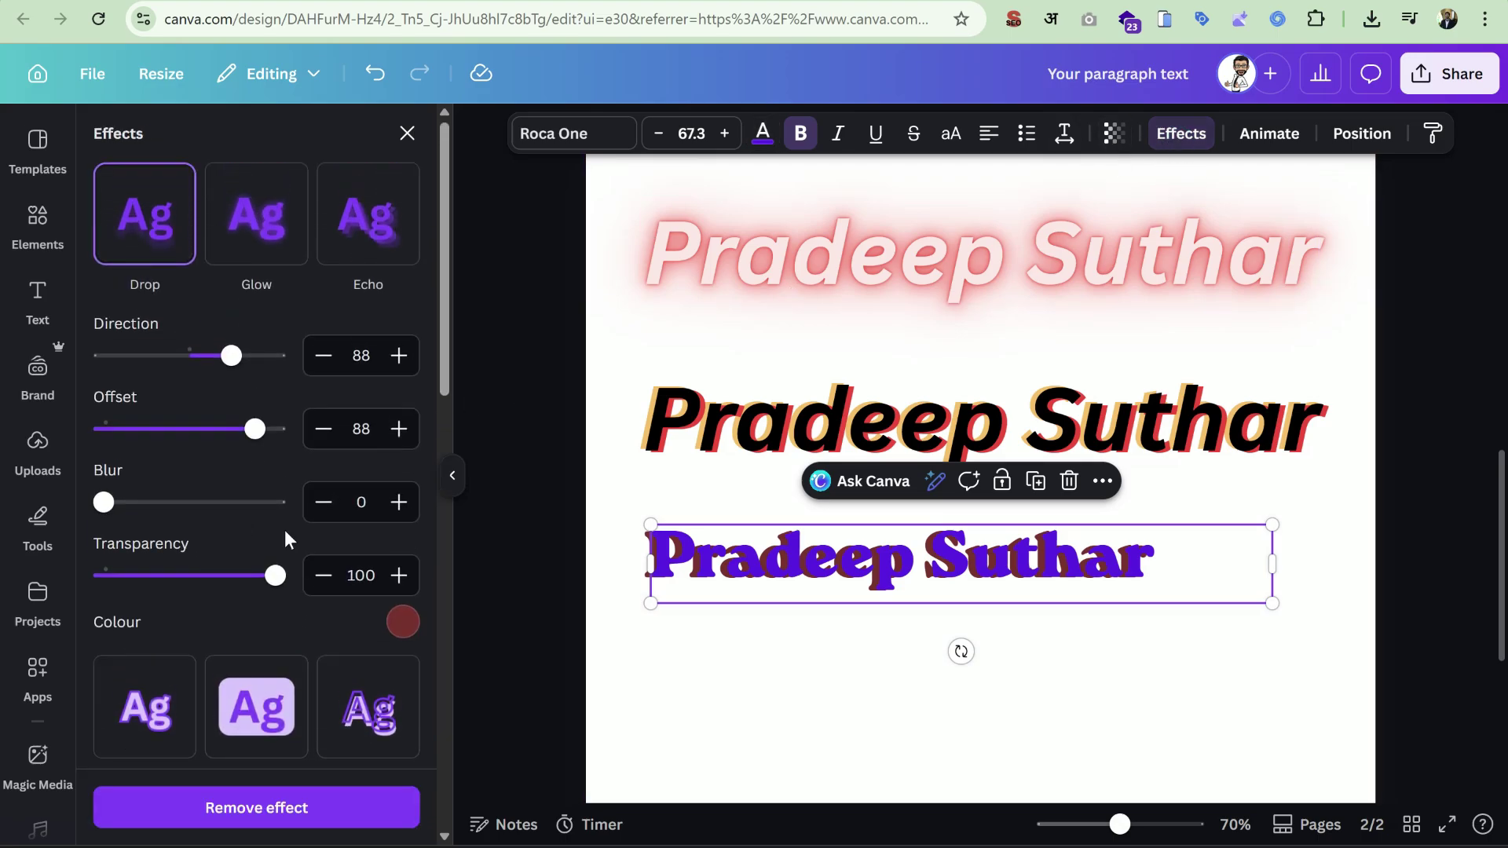
pyautogui.scroll(-8, 256, 467)
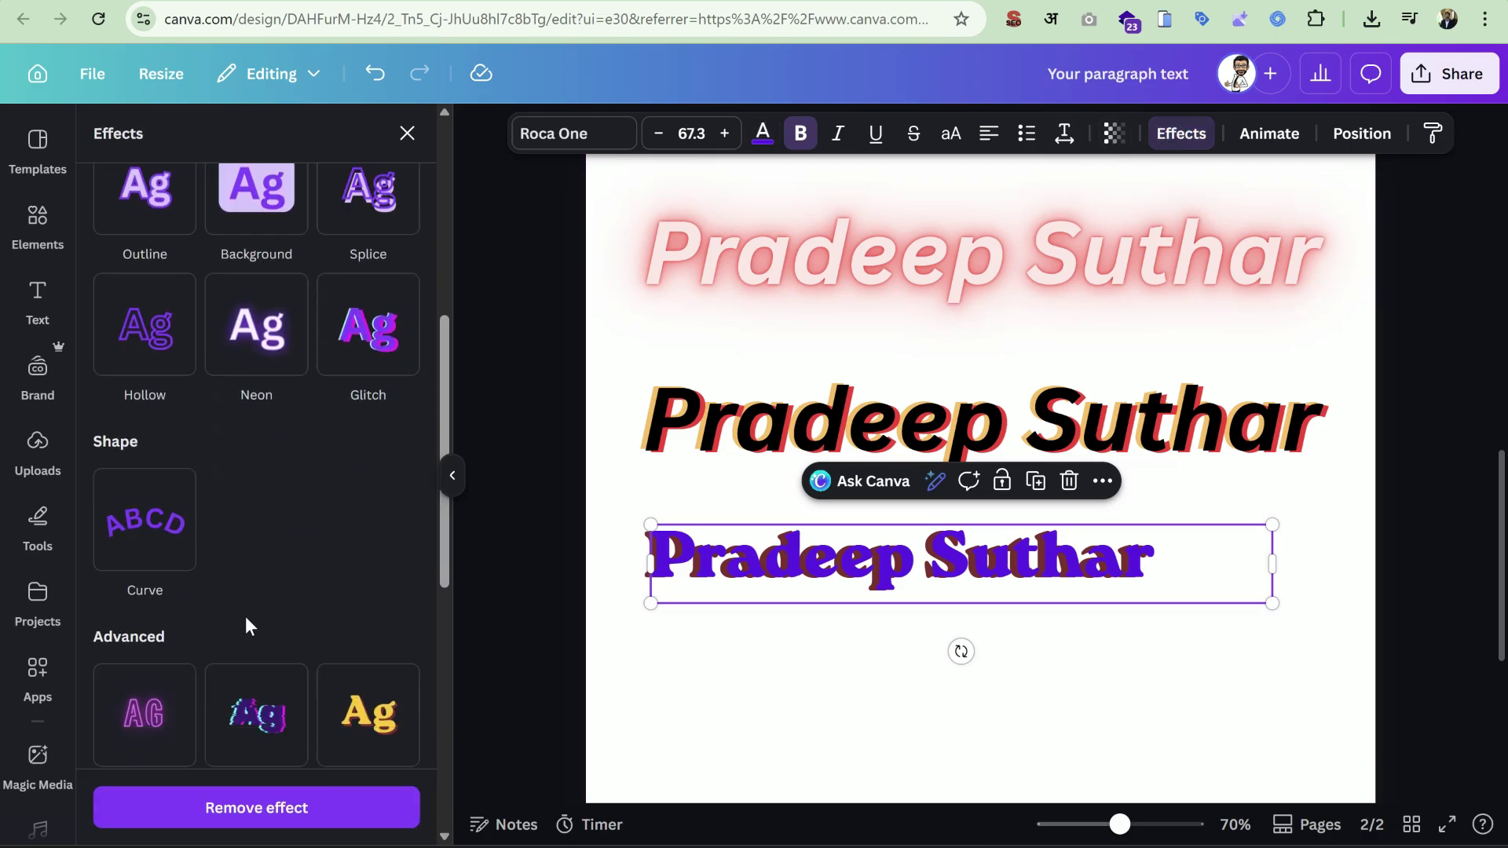
pyautogui.scroll(-5, 303, 512)
pyautogui.scroll(12, 283, 585)
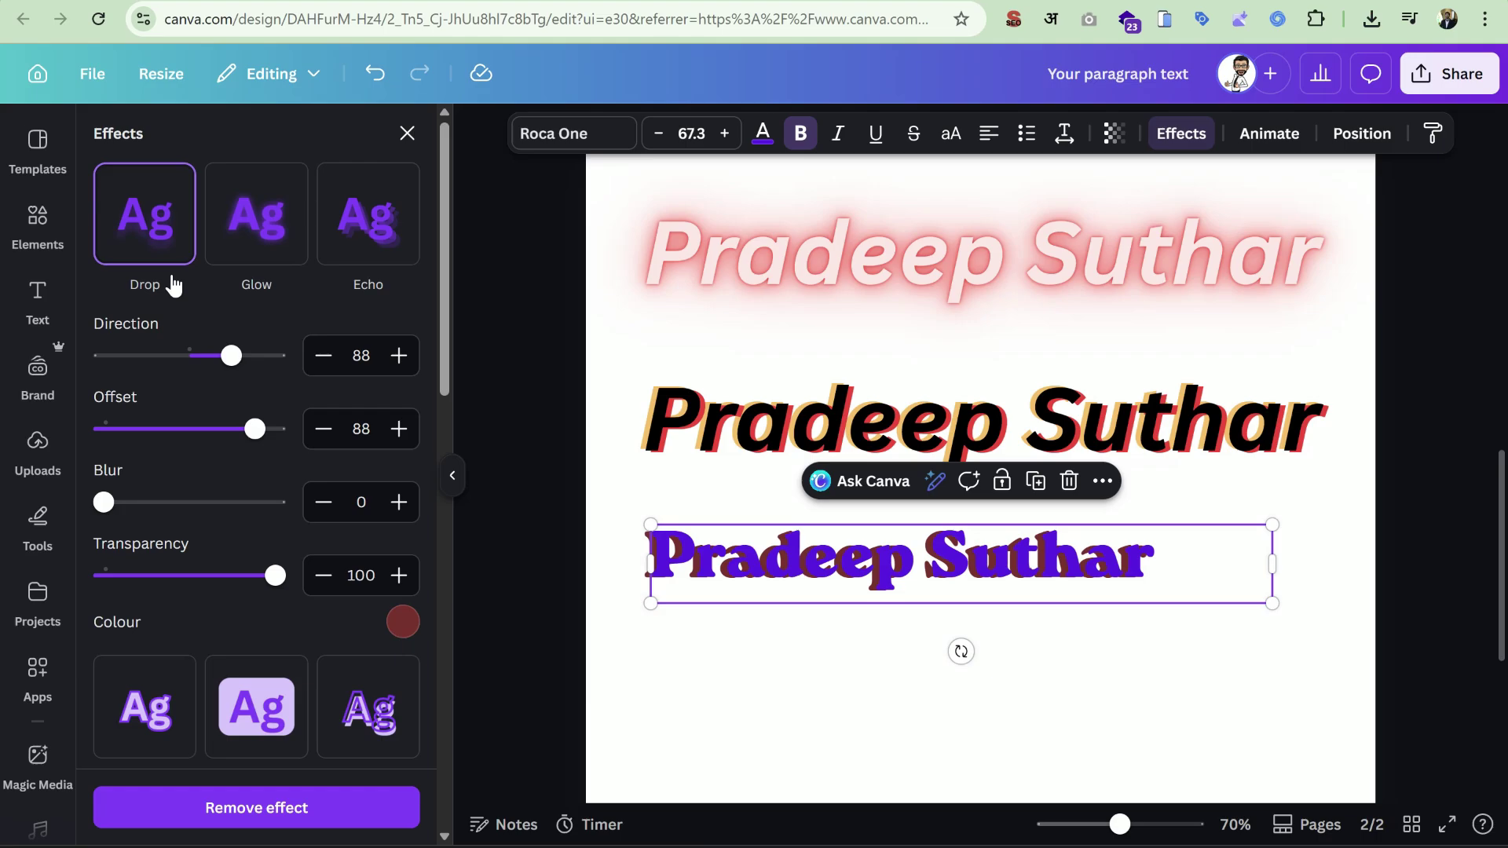
pyautogui.scroll(-6, 252, 594)
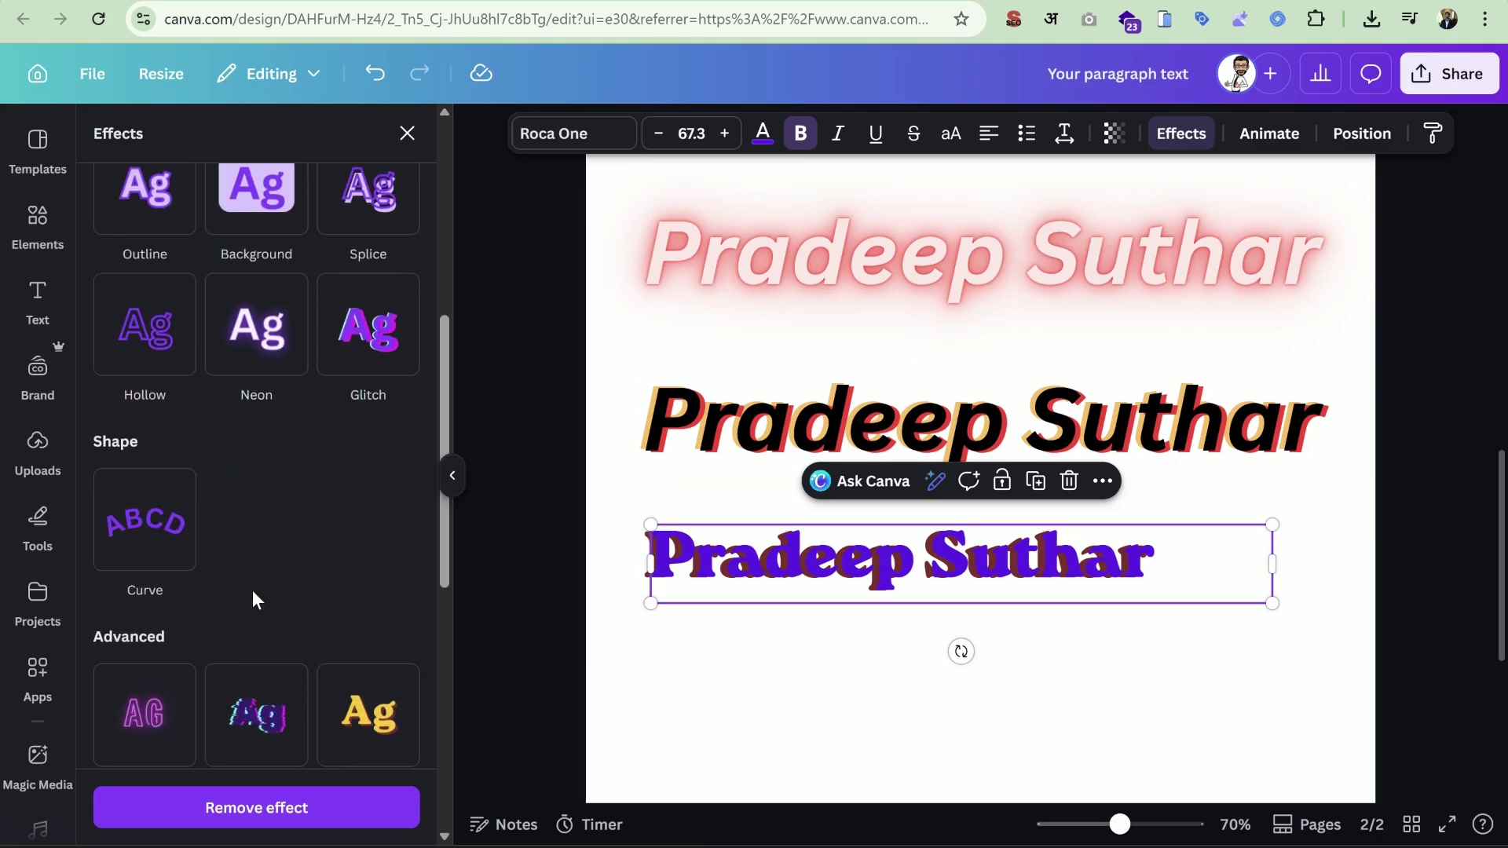